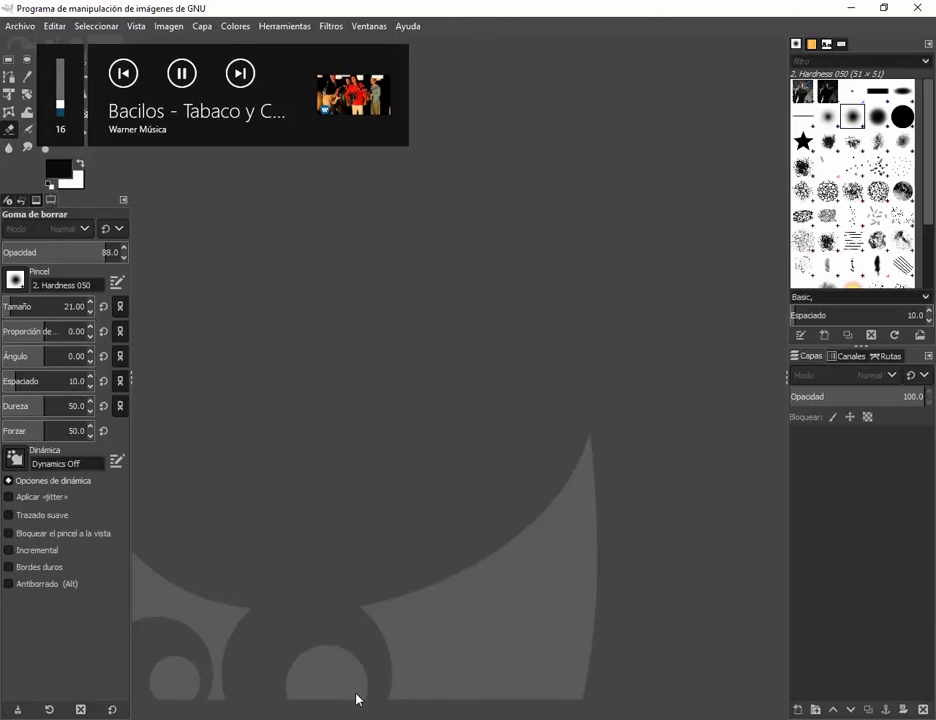
Switch to the Fotomontaje folder in File Explorer and preview the Fondo and Foto images one after the other.
{"action": "mouse_move", "coordinate": [299, 705]}
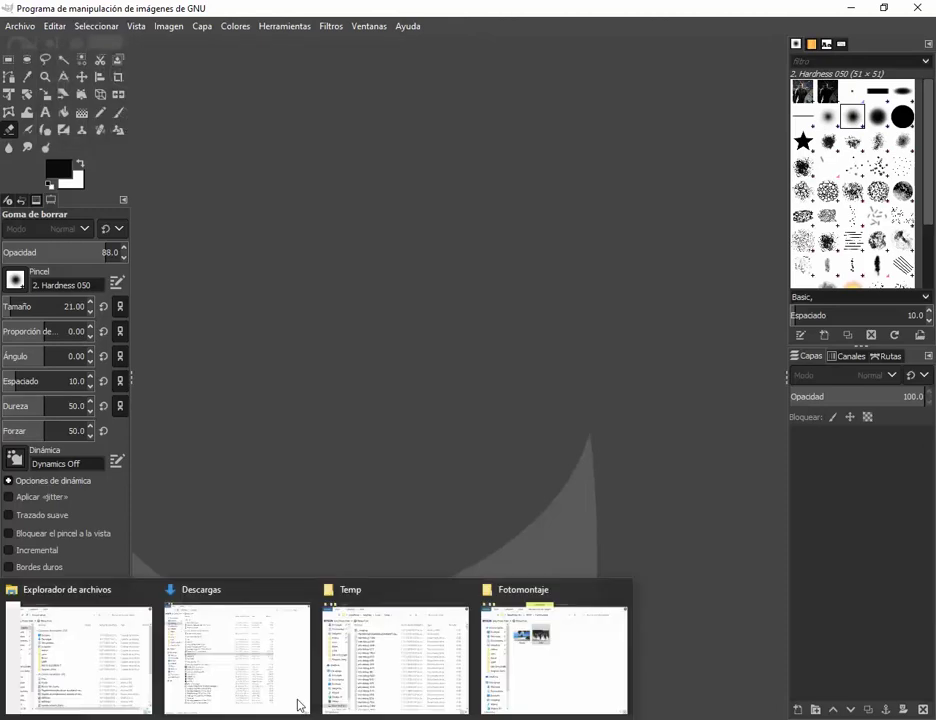
{"action": "left_click", "coordinate": [564, 653]}
{"action": "double_click", "coordinate": [544, 364]}
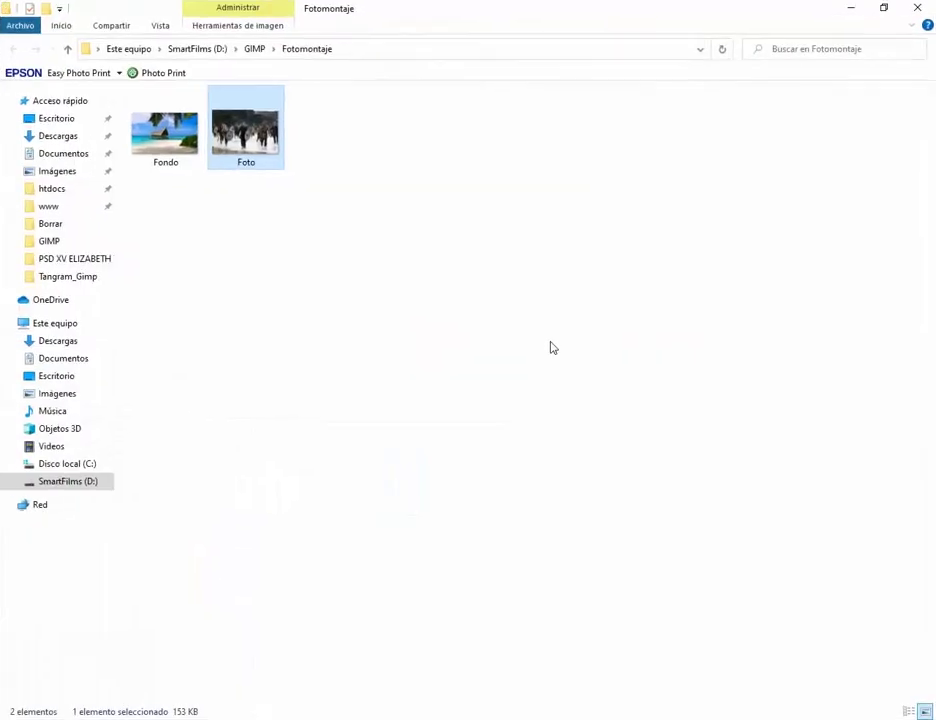
{"action": "left_click", "coordinate": [225, 265]}
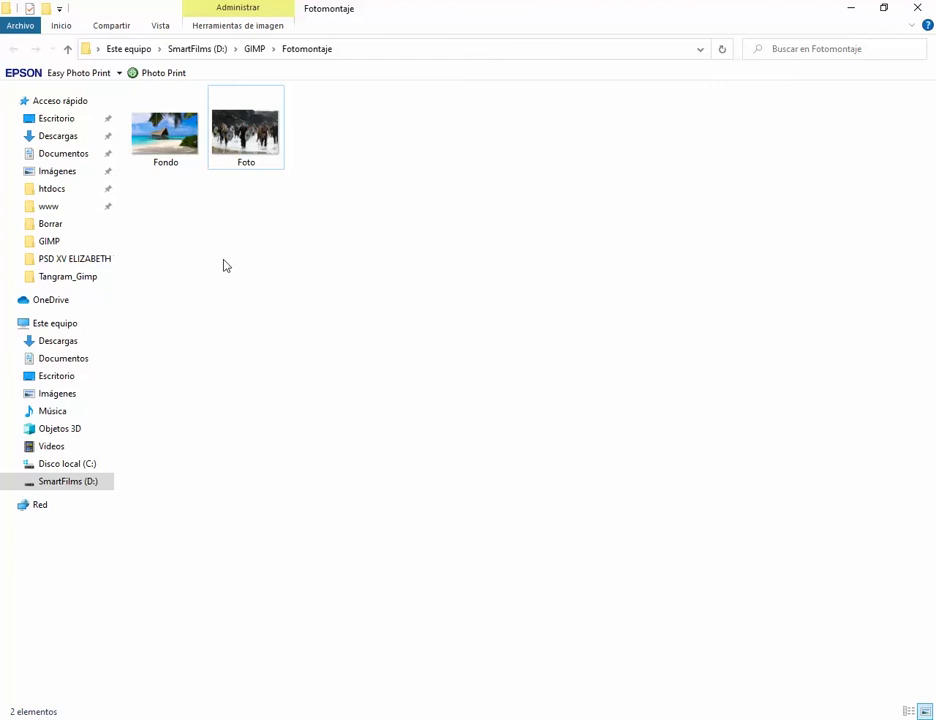
{"action": "double_click", "coordinate": [165, 138]}
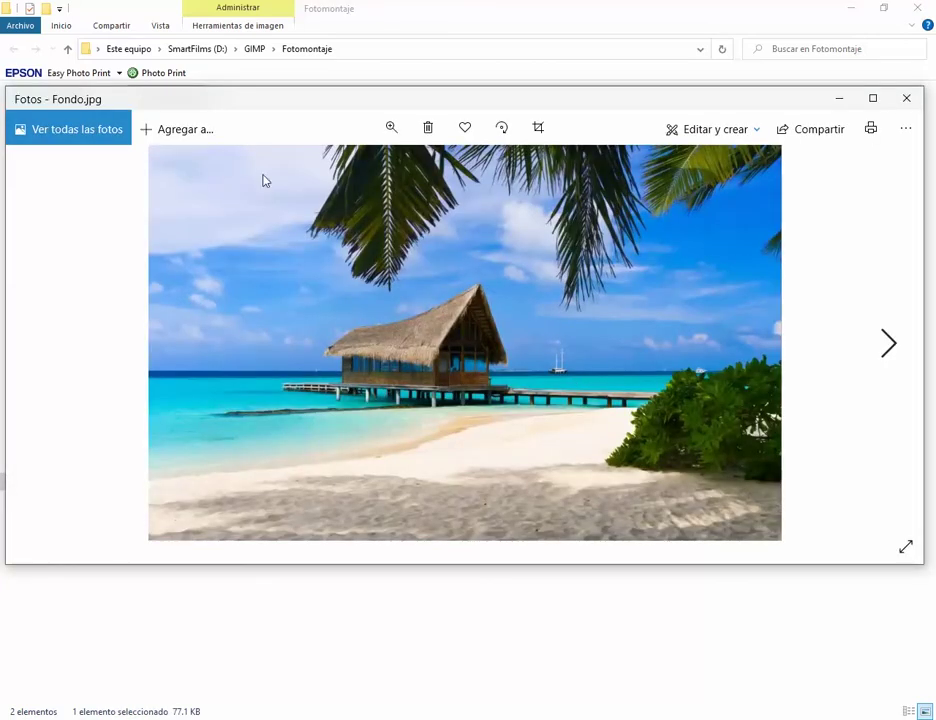
{"action": "left_click", "coordinate": [906, 99]}
{"action": "double_click", "coordinate": [252, 155]}
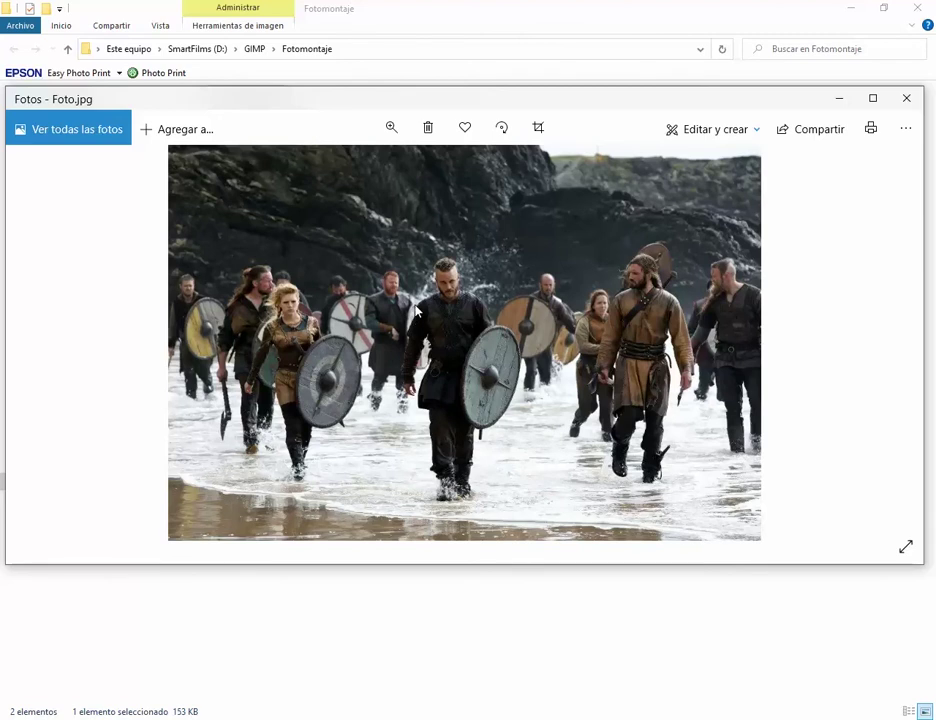
{"action": "left_click", "coordinate": [905, 100]}
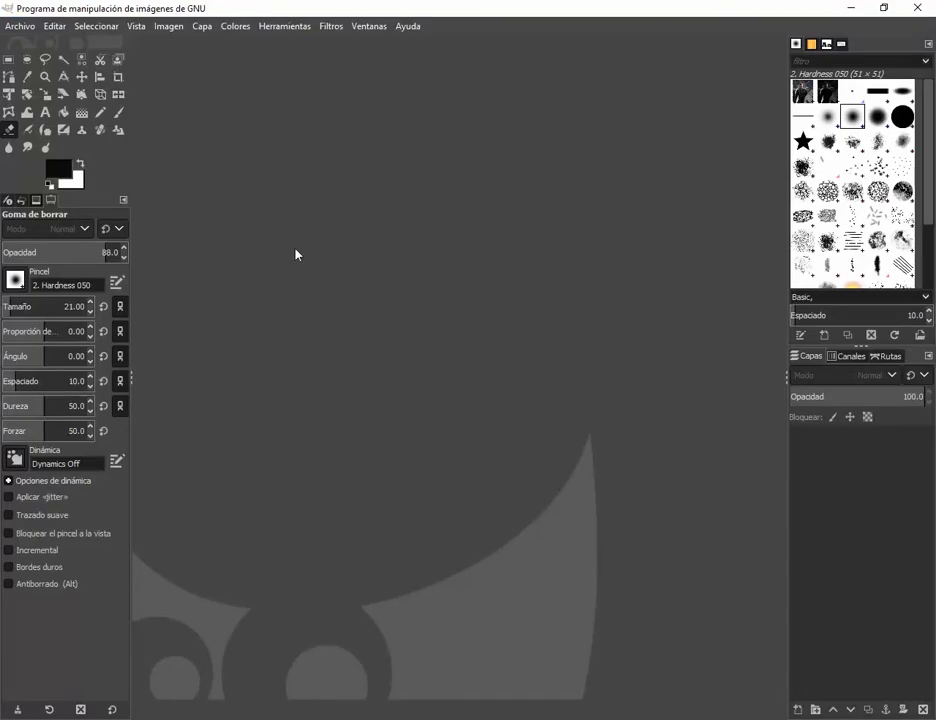
Create a new blank image 11 inches wide and 8.5 inches high.
{"action": "left_click", "coordinate": [27, 28]}
{"action": "left_click", "coordinate": [36, 47]}
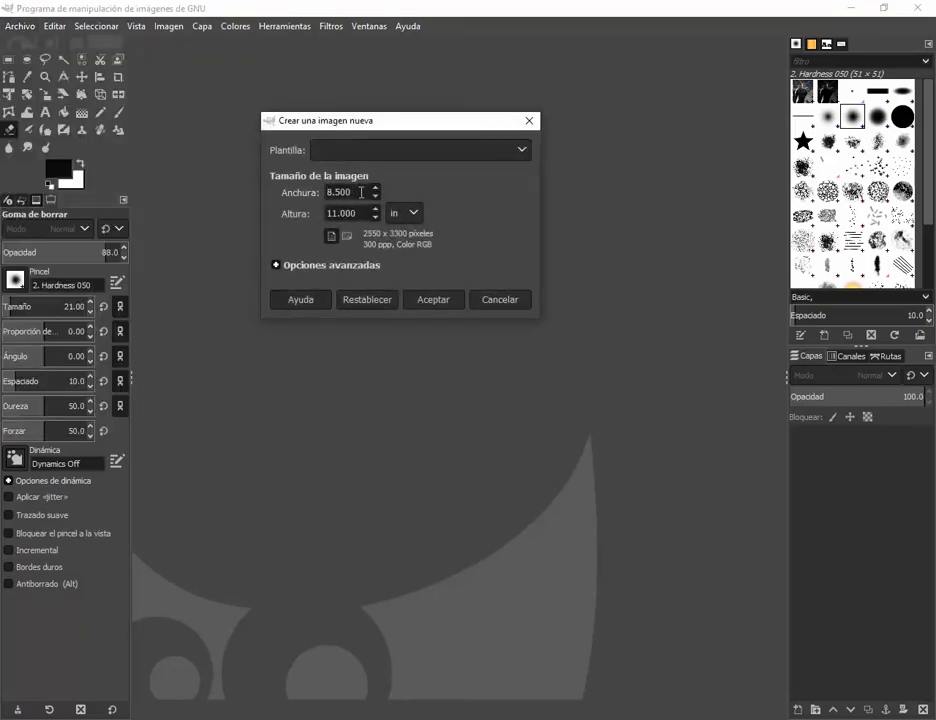
{"action": "left_click_drag", "start_coordinate": [361, 192], "coordinate": [323, 190]}
{"action": "type", "text": "11"}
{"action": "key", "text": "Tab"}
{"action": "type", "text": "8"}
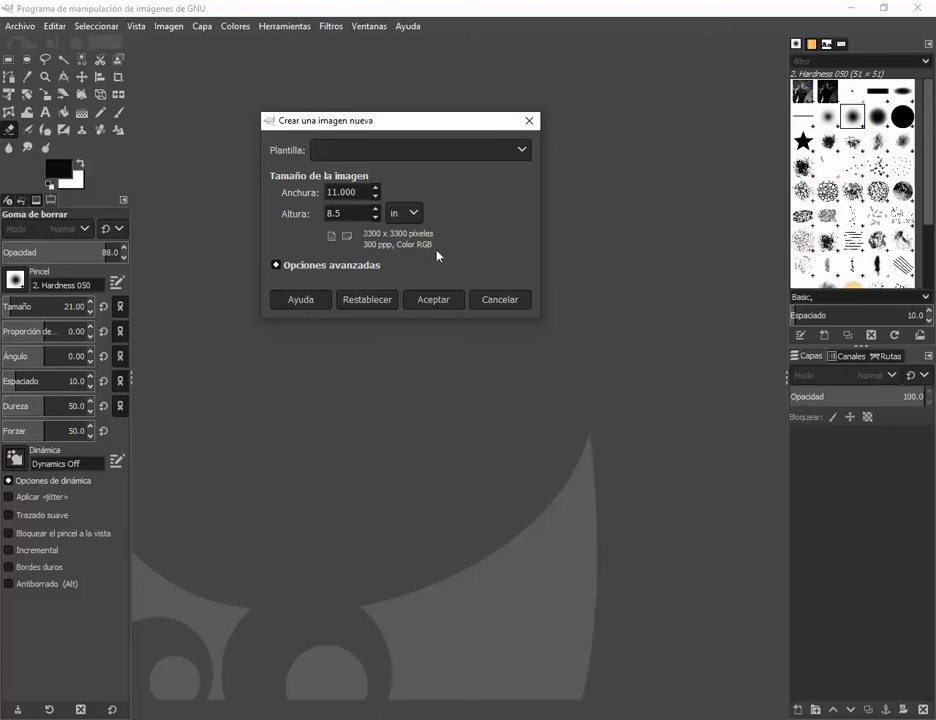
{"action": "left_click", "coordinate": [434, 300]}
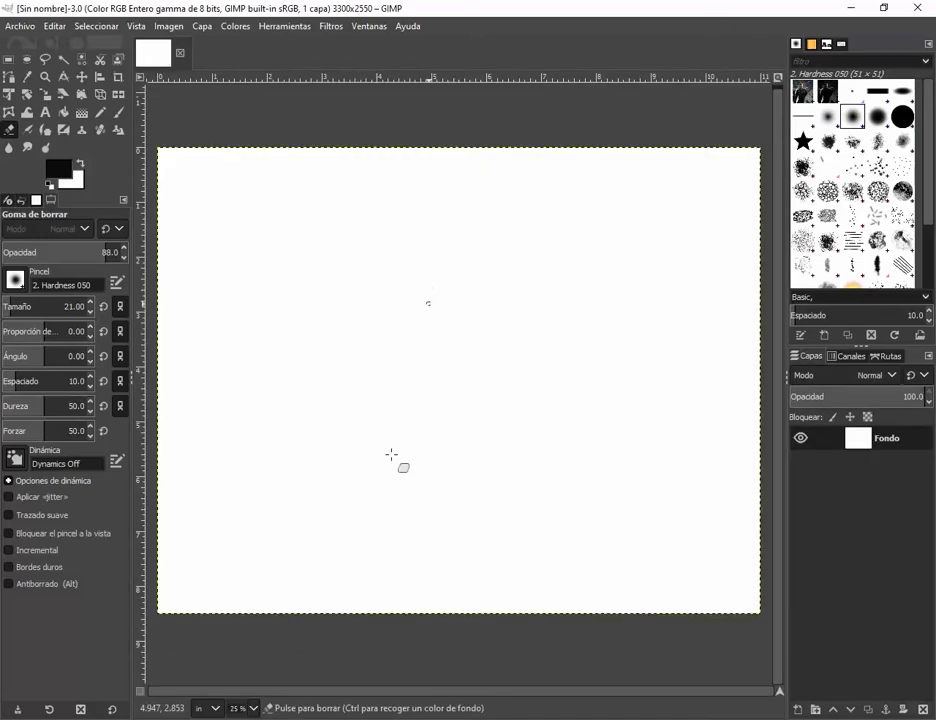
Bring the Foto image from the Fotomontaje folder into the blank canvas as a new layer.
{"action": "mouse_move", "coordinate": [320, 683]}
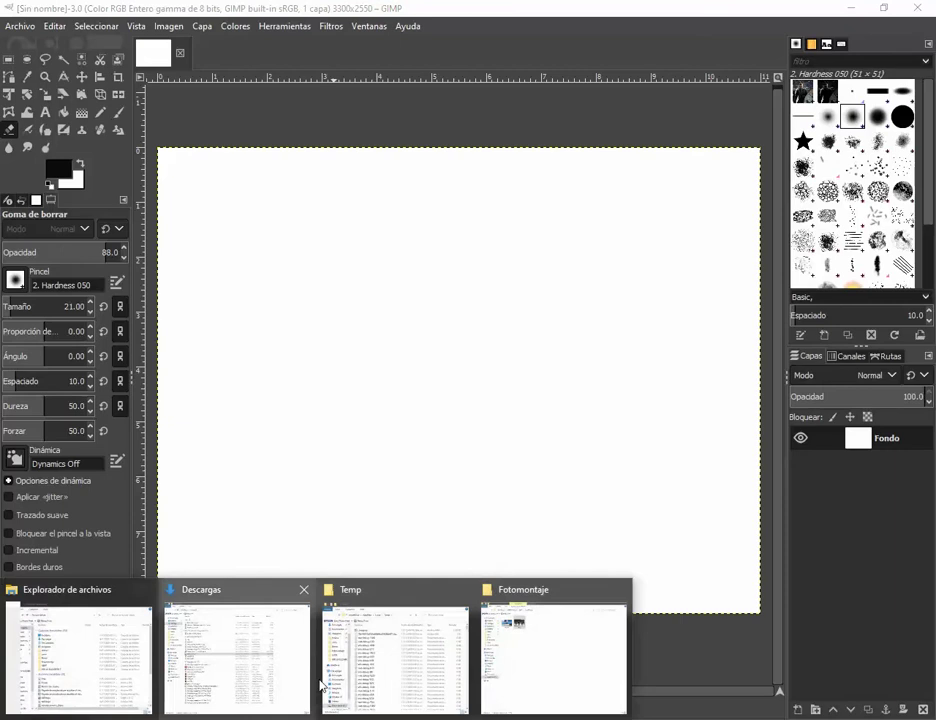
{"action": "left_click", "coordinate": [568, 637]}
{"action": "left_click_drag", "start_coordinate": [422, 15], "coordinate": [305, 181]}
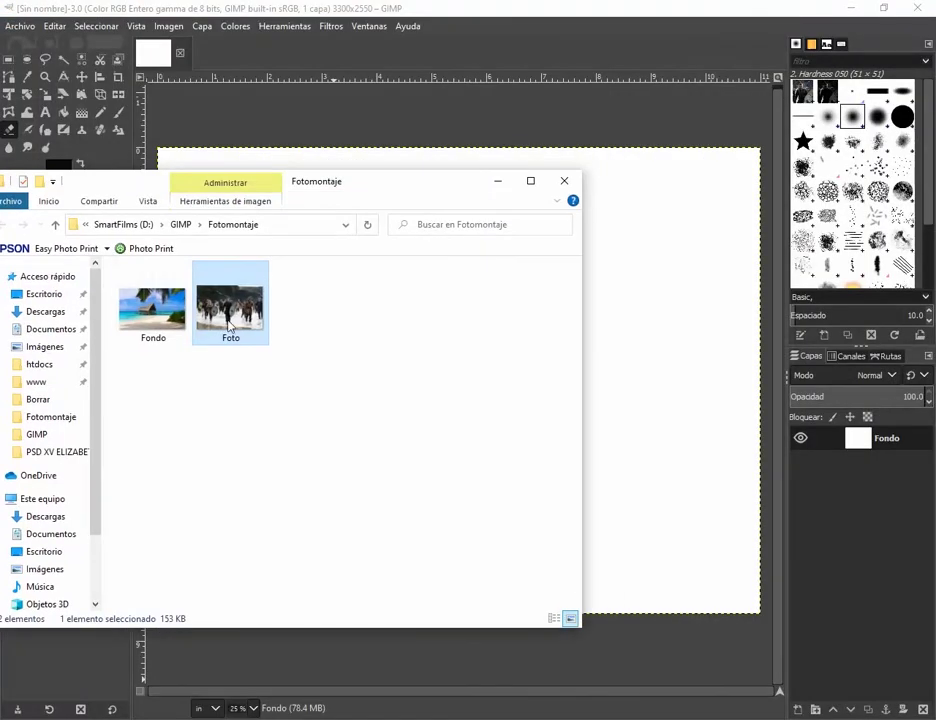
{"action": "left_click_drag", "start_coordinate": [625, 315], "coordinate": [655, 302]}
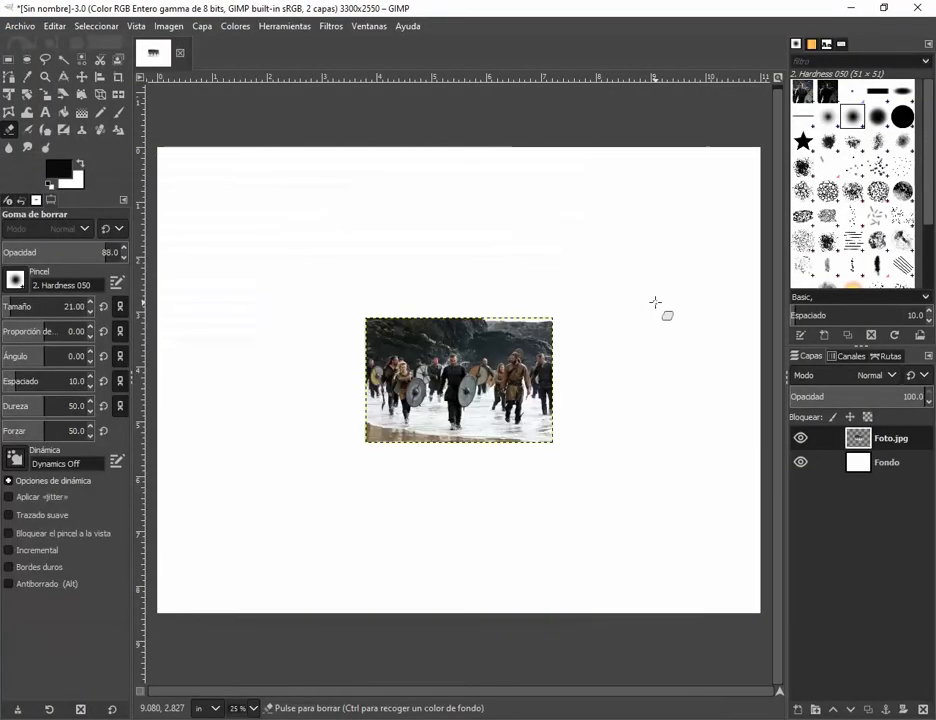
Enlarge the Foto.jpg layer to about 2.99 times its size with Unified Transform, keeping it roughly centred and inside the canvas.
{"action": "left_click", "coordinate": [9, 100]}
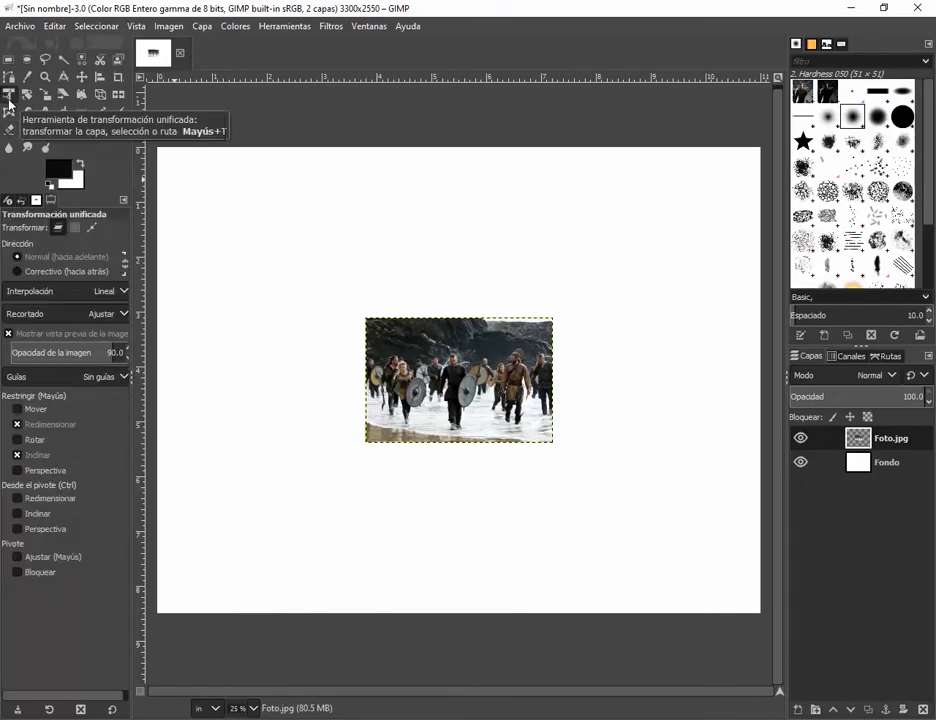
{"action": "left_click", "coordinate": [462, 362]}
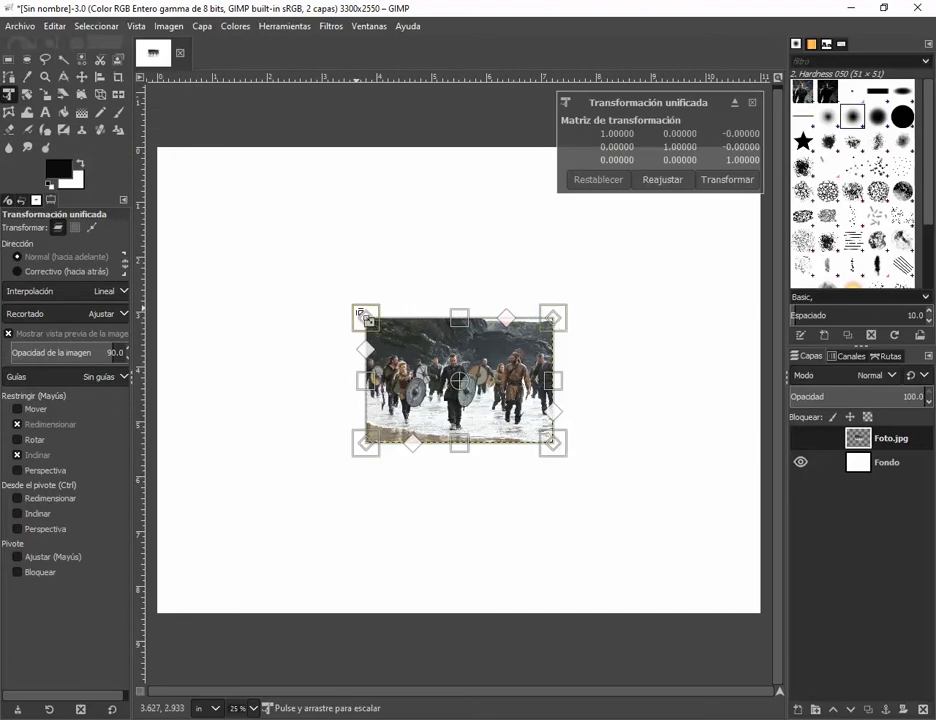
{"action": "left_click_drag", "start_coordinate": [360, 314], "coordinate": [242, 228]}
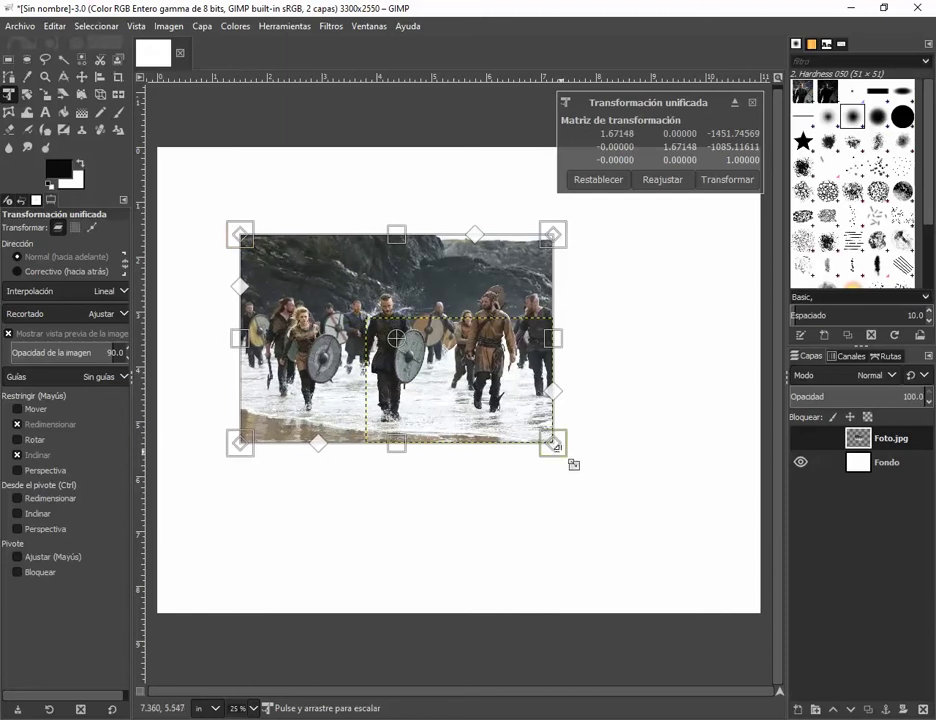
{"action": "left_click_drag", "start_coordinate": [572, 464], "coordinate": [729, 562]}
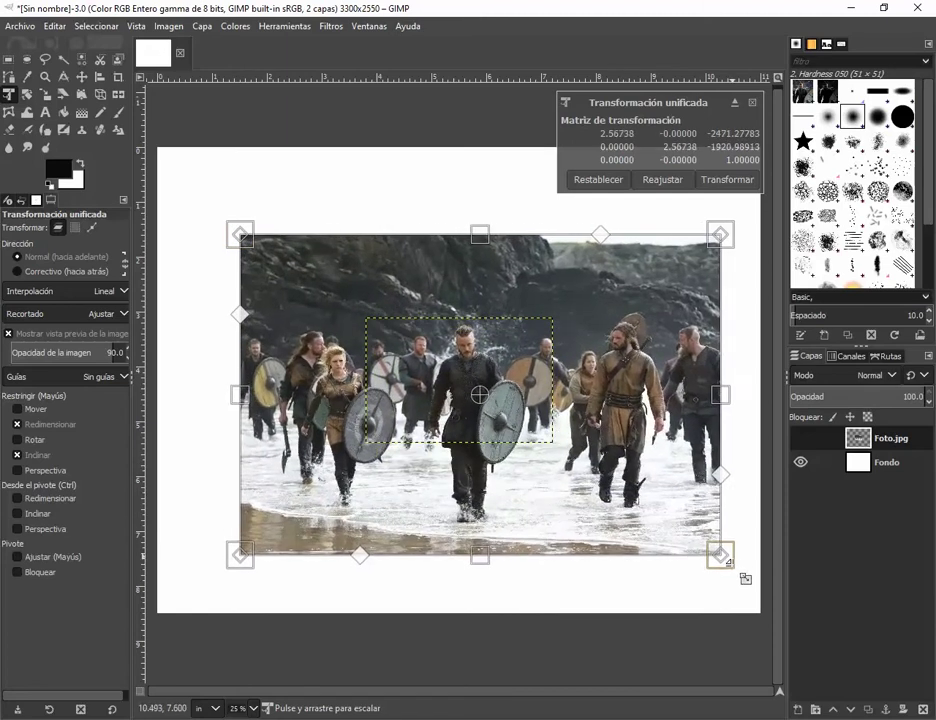
{"action": "left_click_drag", "start_coordinate": [238, 234], "coordinate": [190, 146]}
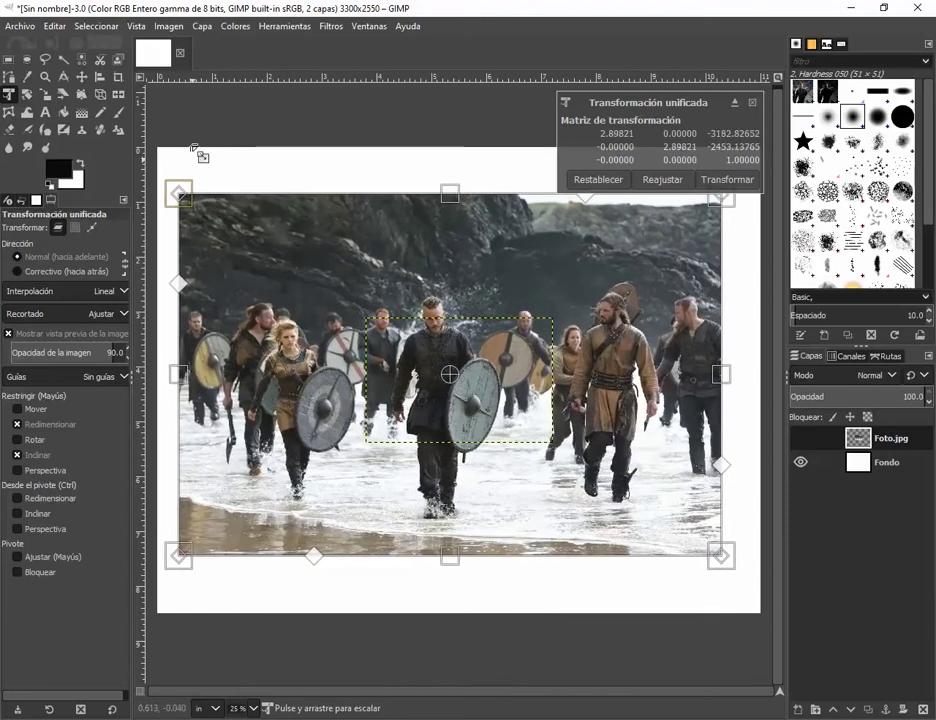
{"action": "left_click_drag", "start_coordinate": [741, 576], "coordinate": [759, 588]}
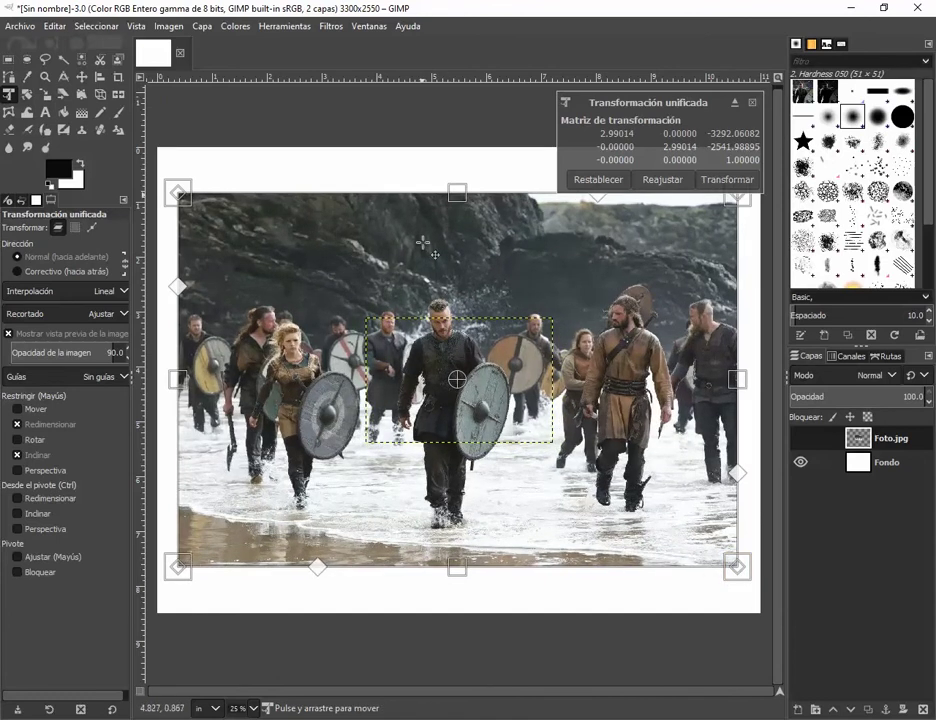
{"action": "left_click_drag", "start_coordinate": [397, 270], "coordinate": [395, 262]}
{"action": "key", "text": "Return"}
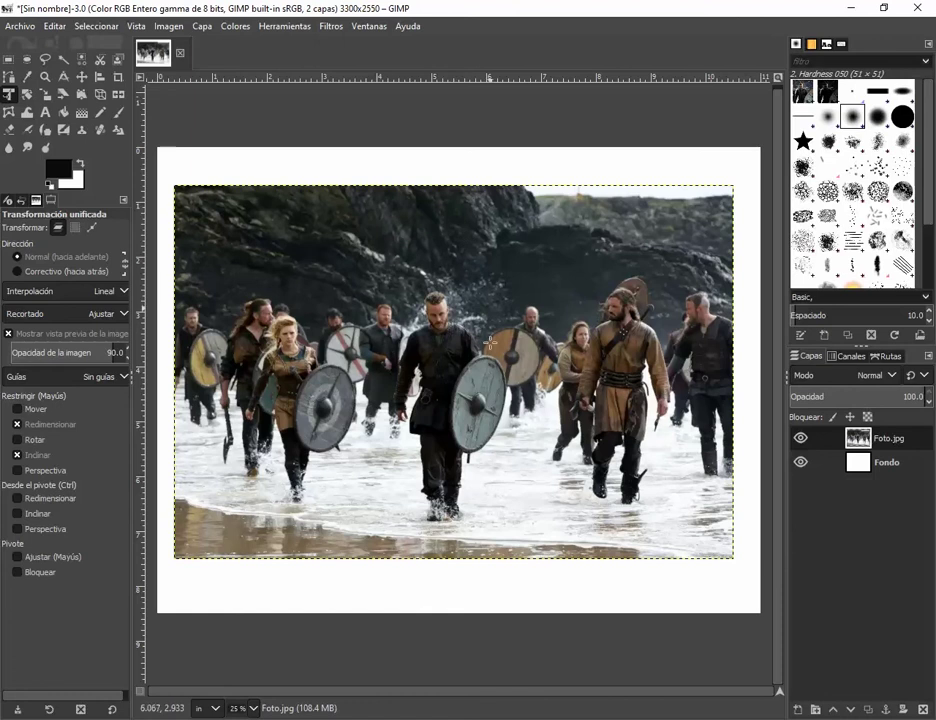
Select the central man with the shield in a rectangle about 668 × 1404 px and cut him from the Foto.jpg layer.
{"action": "left_click", "coordinate": [8, 62]}
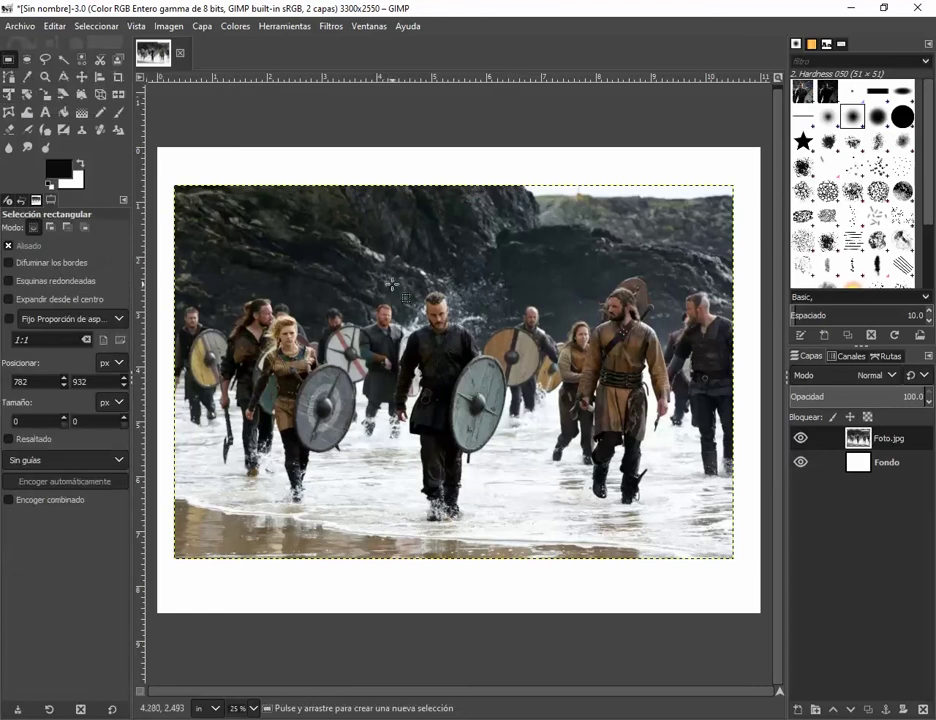
{"action": "left_click_drag", "start_coordinate": [389, 280], "coordinate": [511, 537]}
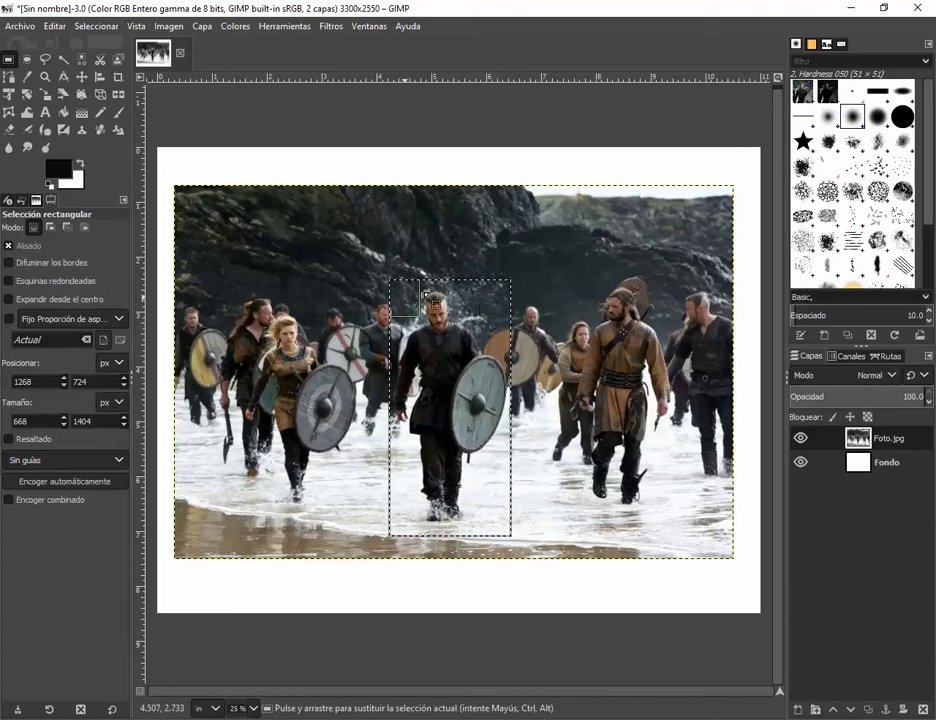
{"action": "left_click", "coordinate": [51, 27]}
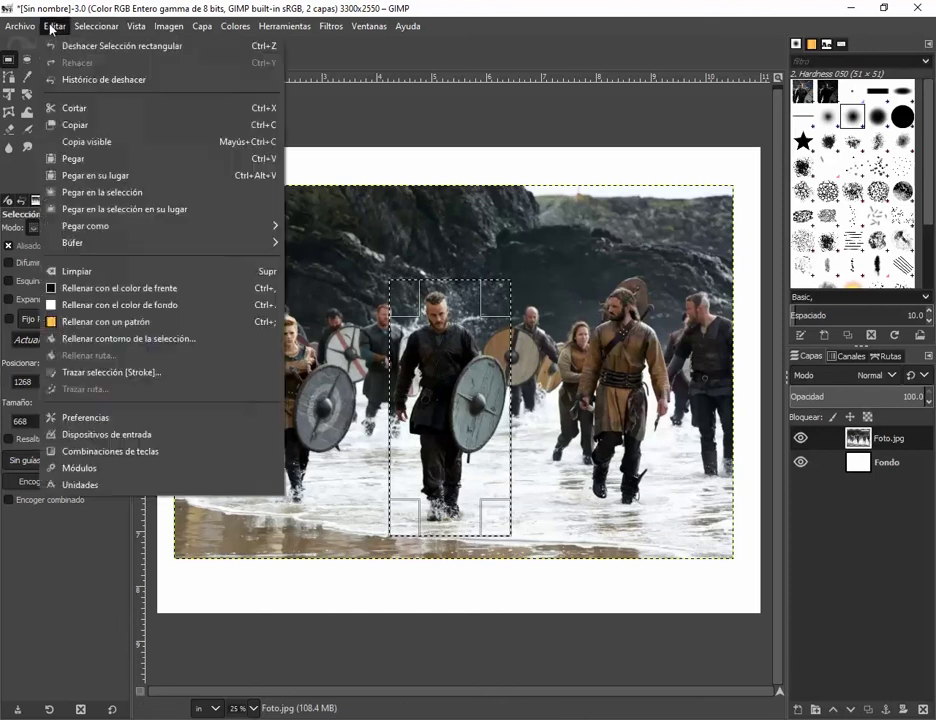
{"action": "left_click", "coordinate": [74, 108]}
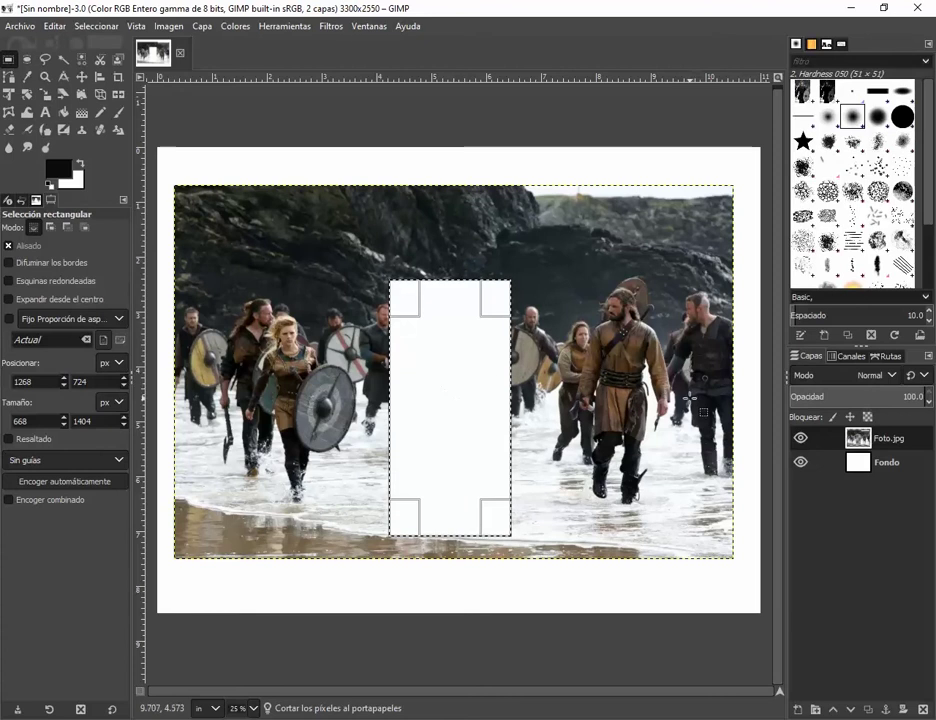
Paste the cut figure as a new layer.
{"action": "left_click", "coordinate": [52, 26]}
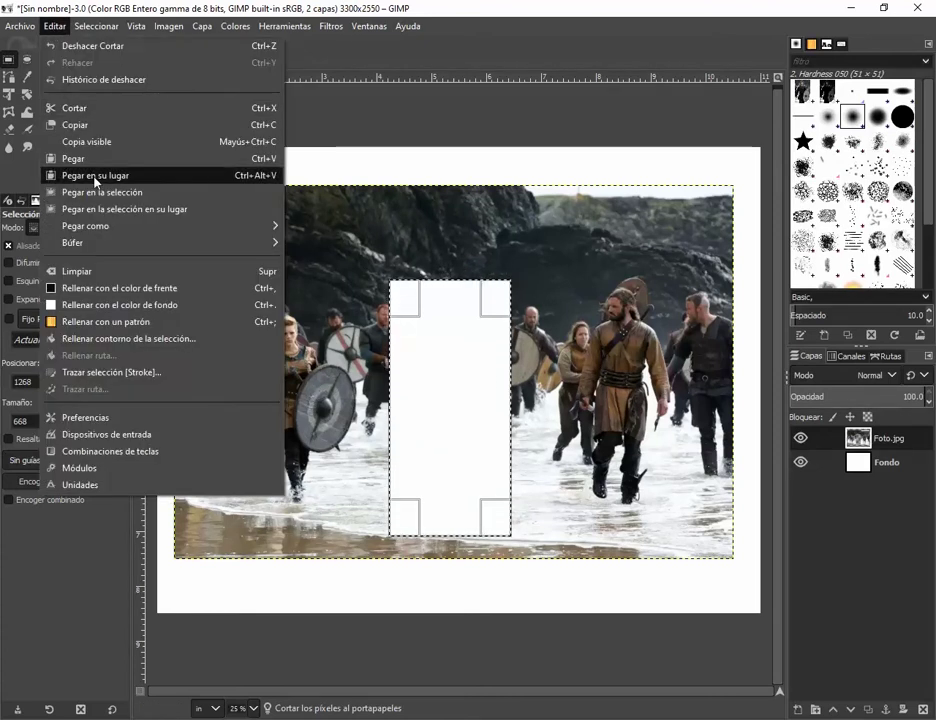
{"action": "mouse_move", "coordinate": [121, 226]}
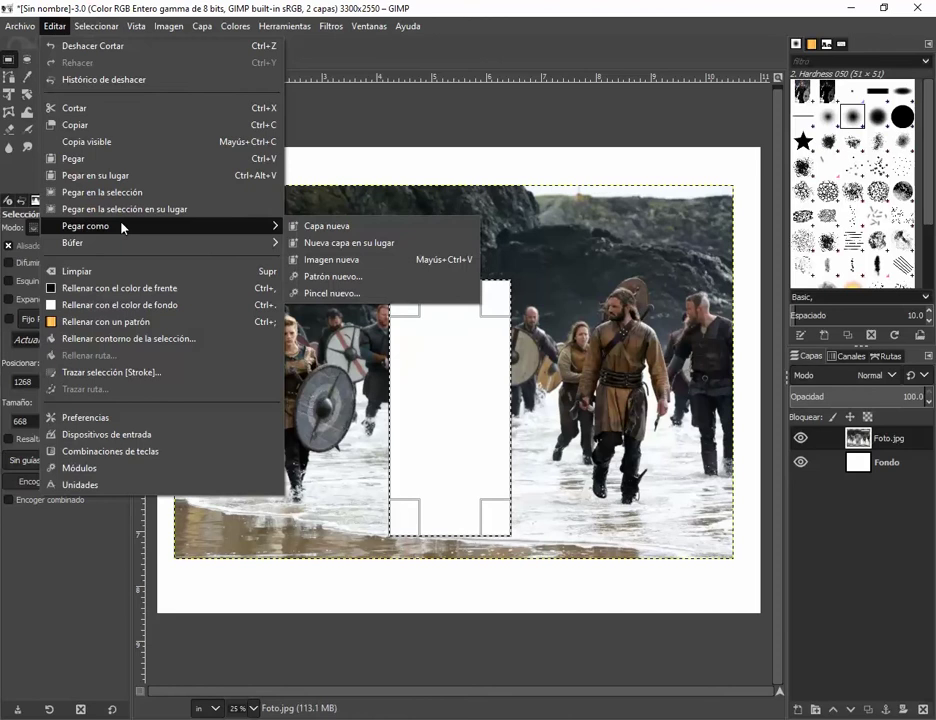
{"action": "left_click", "coordinate": [348, 230]}
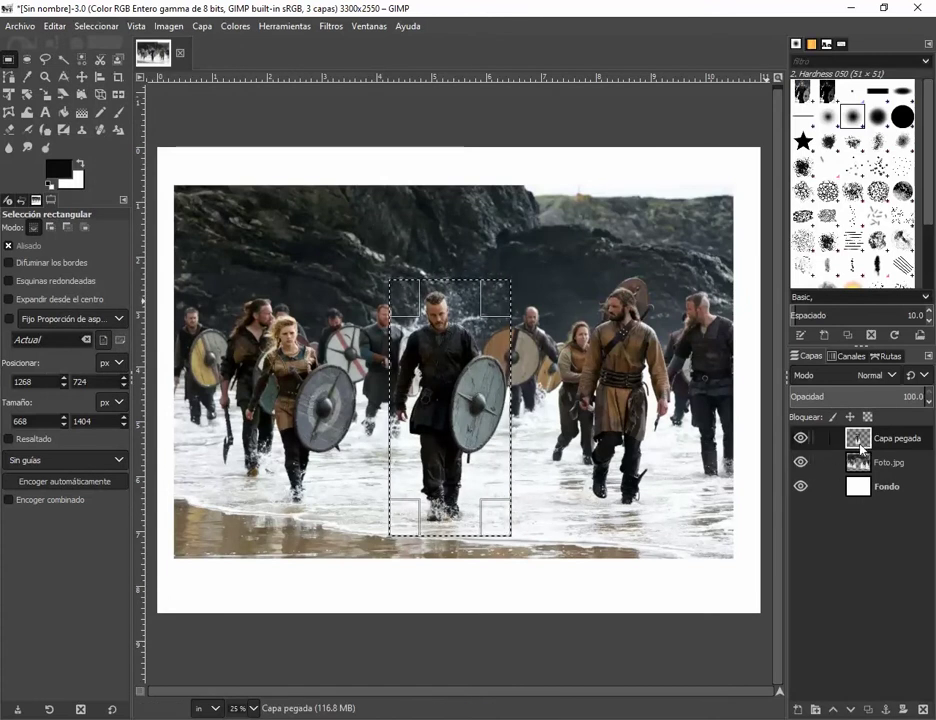
Toggle the visibility of the Fondo, Foto.jpg and Capa pegada layers in turn to examine what each contains.
{"action": "left_click", "coordinate": [801, 487]}
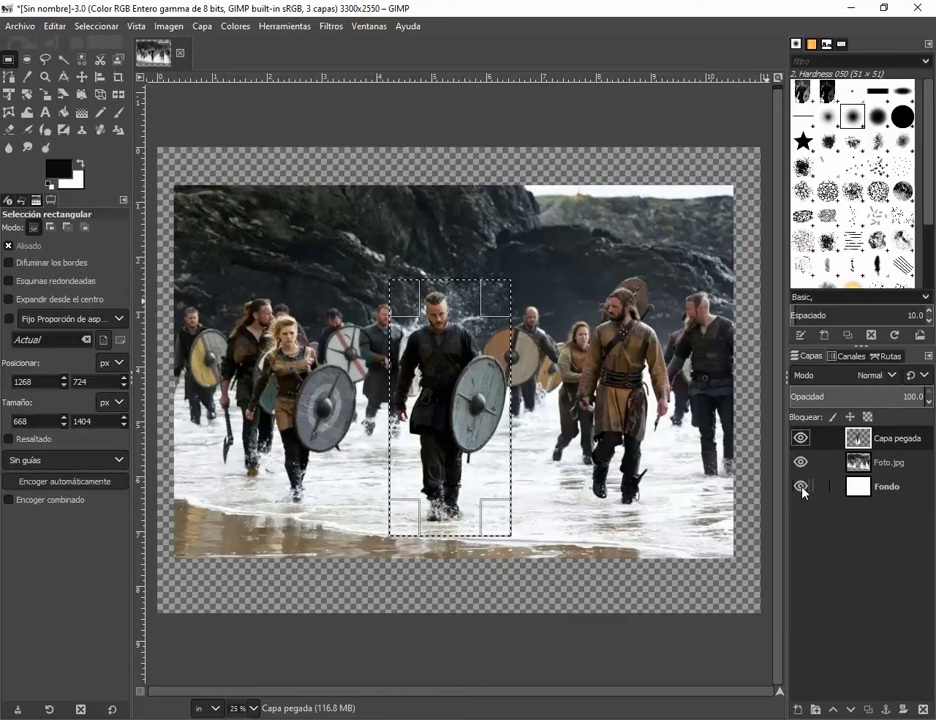
{"action": "left_click", "coordinate": [801, 487]}
{"action": "left_click", "coordinate": [801, 462]}
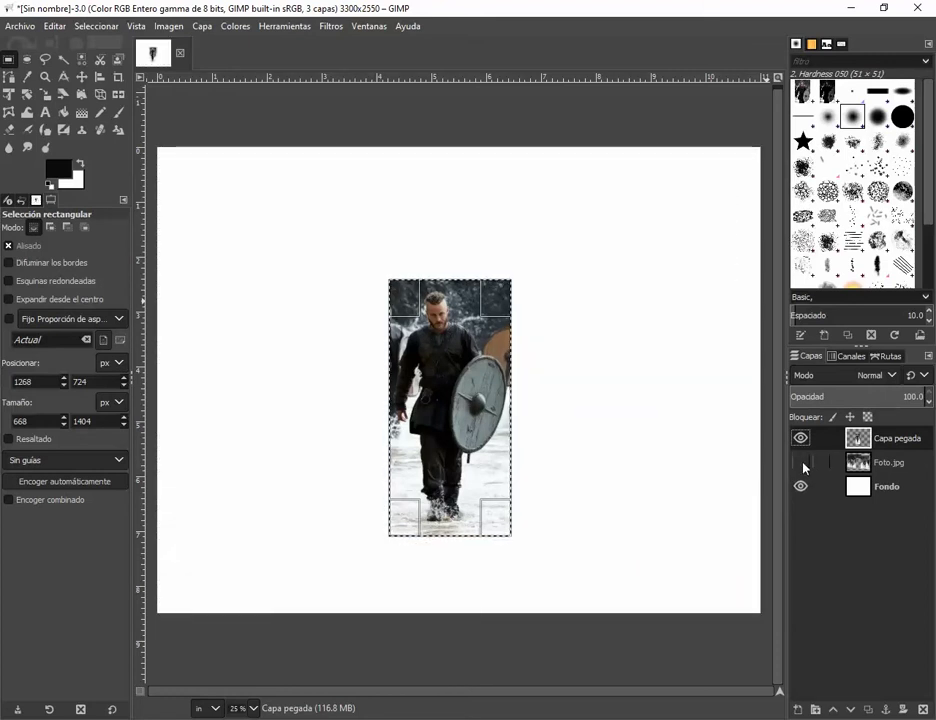
{"action": "left_click", "coordinate": [801, 462]}
{"action": "left_click", "coordinate": [800, 438]}
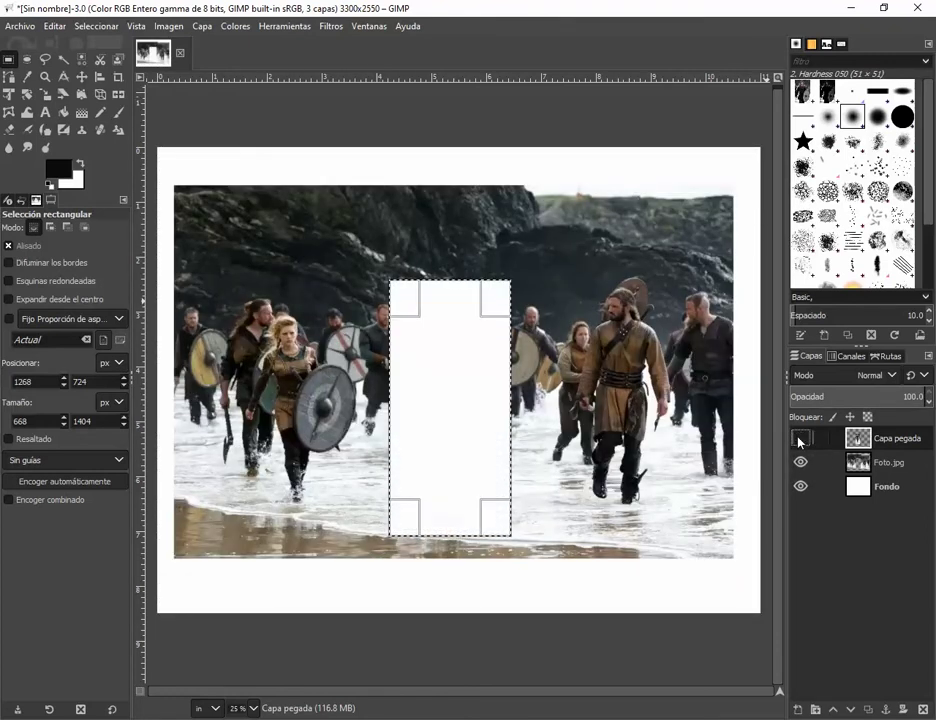
{"action": "left_click", "coordinate": [800, 438]}
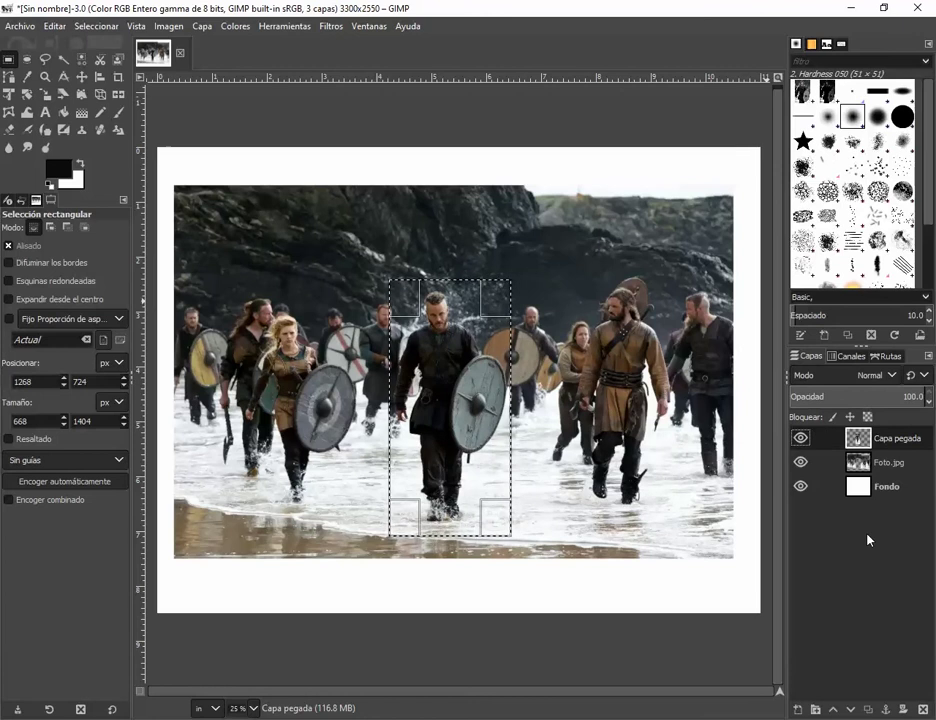
Hide the Foto.jpg layer, keep the white Fondo layer visible, and clear the rectangular selection around the pasted figure.
{"action": "left_click", "coordinate": [800, 466]}
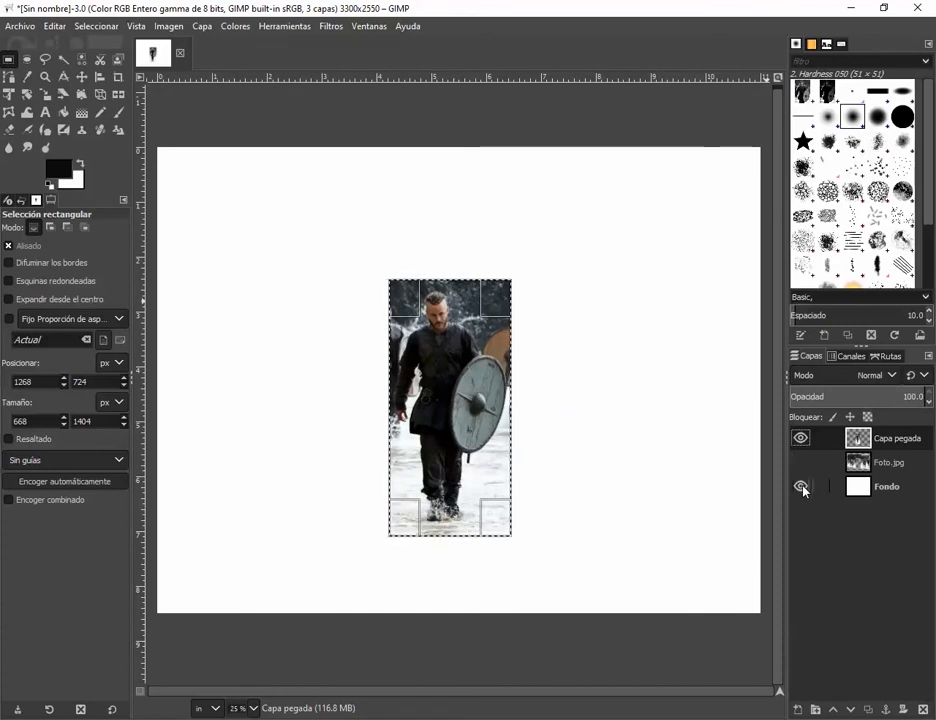
{"action": "left_click", "coordinate": [801, 487]}
{"action": "left_click", "coordinate": [801, 487]}
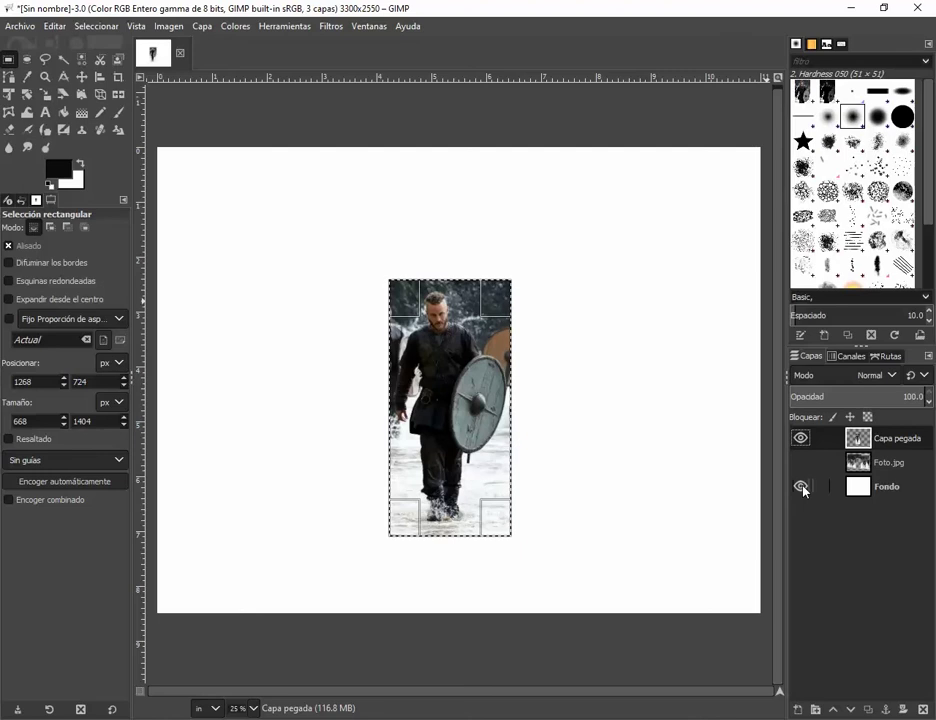
{"action": "left_click", "coordinate": [801, 487]}
{"action": "left_click", "coordinate": [801, 487]}
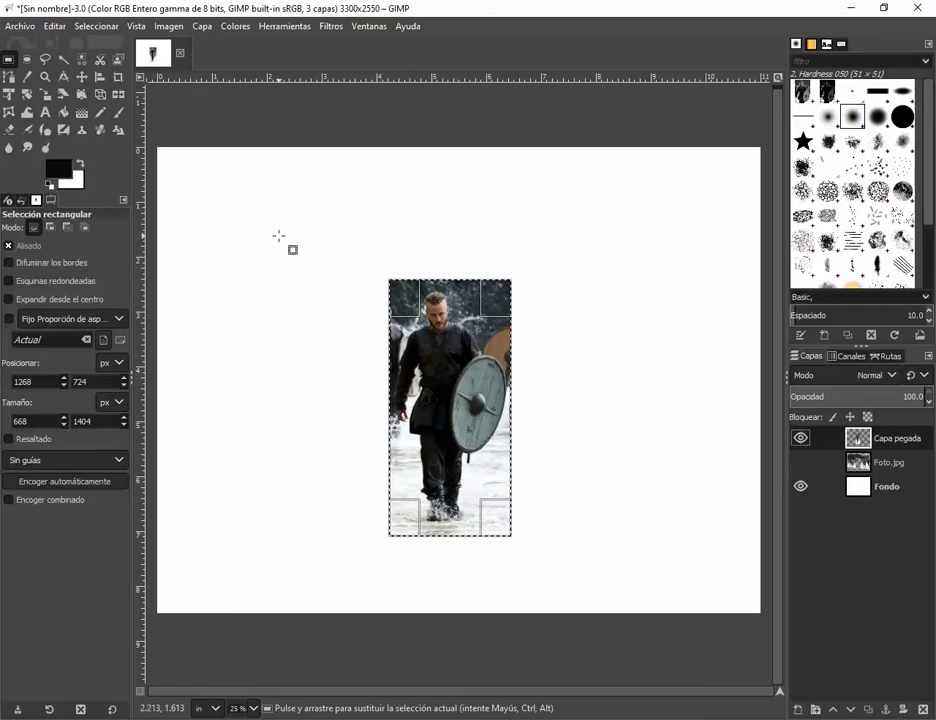
{"action": "left_click", "coordinate": [279, 237]}
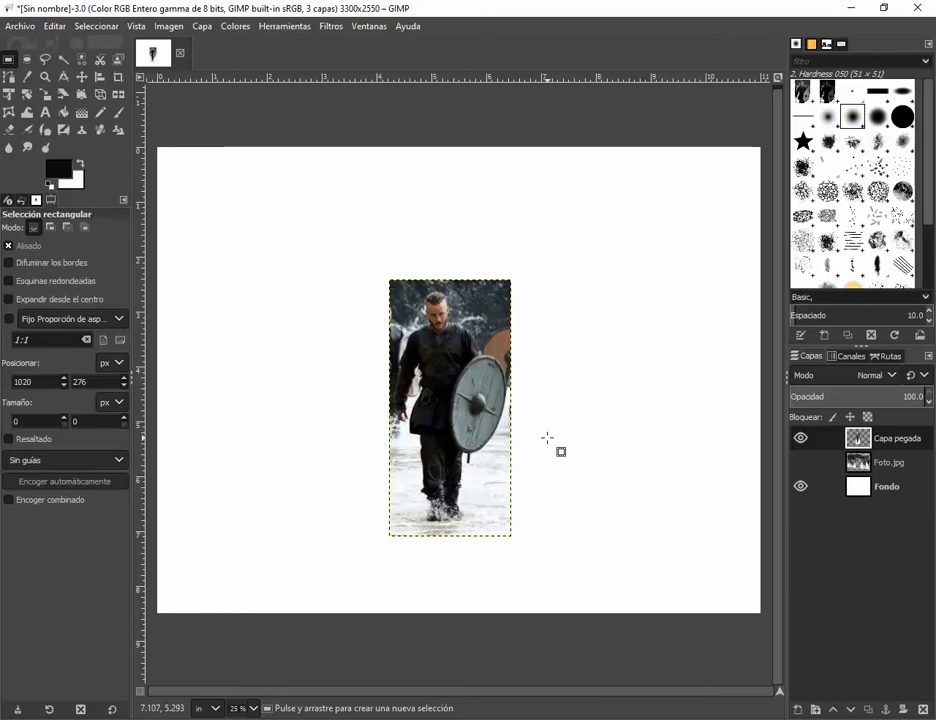
{"action": "scroll", "coordinate": [485, 402], "scroll_direction": "up", "scroll_amount": 1}
{"action": "scroll", "coordinate": [485, 402], "scroll_direction": "up", "scroll_amount": 3}
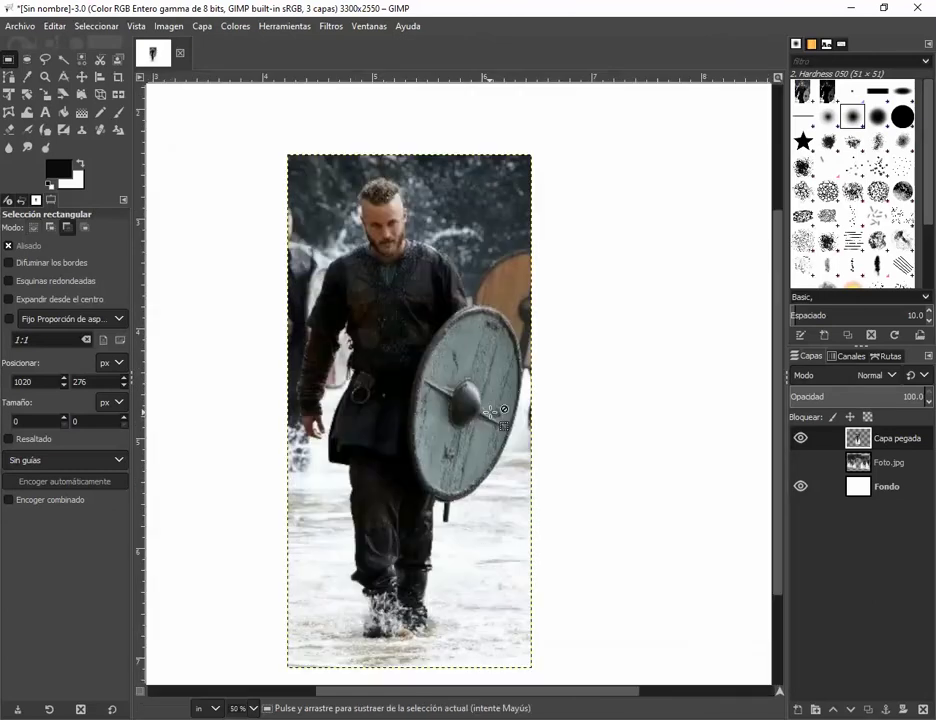
Examine the pasted figure's outline from head to feet and the background remaining around it.
{"action": "scroll", "coordinate": [480, 408], "scroll_direction": "down", "scroll_amount": 2}
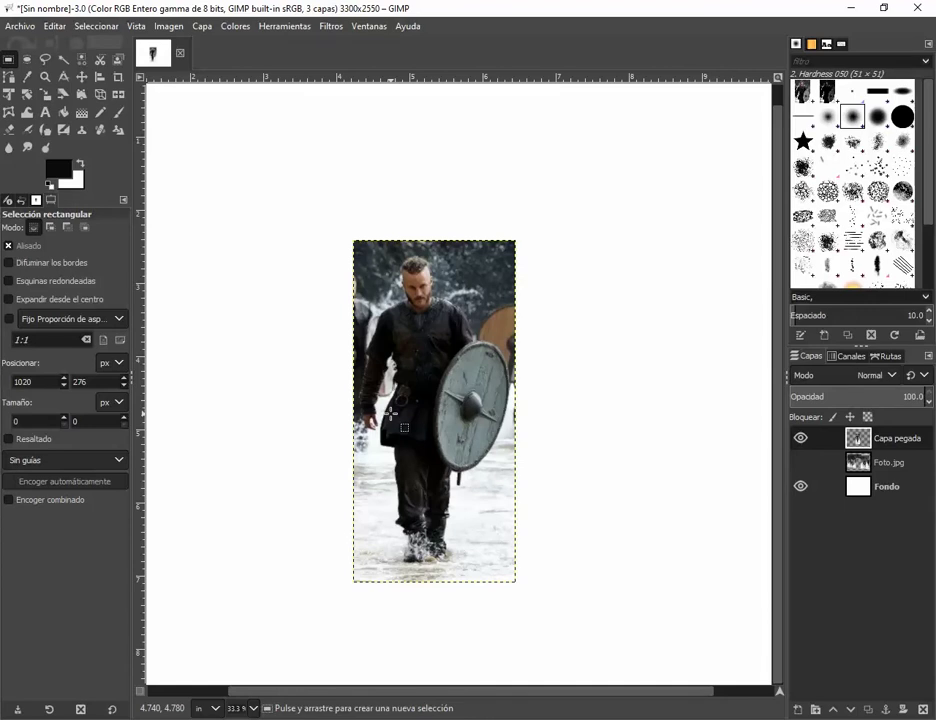
{"action": "scroll", "coordinate": [390, 413], "scroll_direction": "up", "scroll_amount": 4}
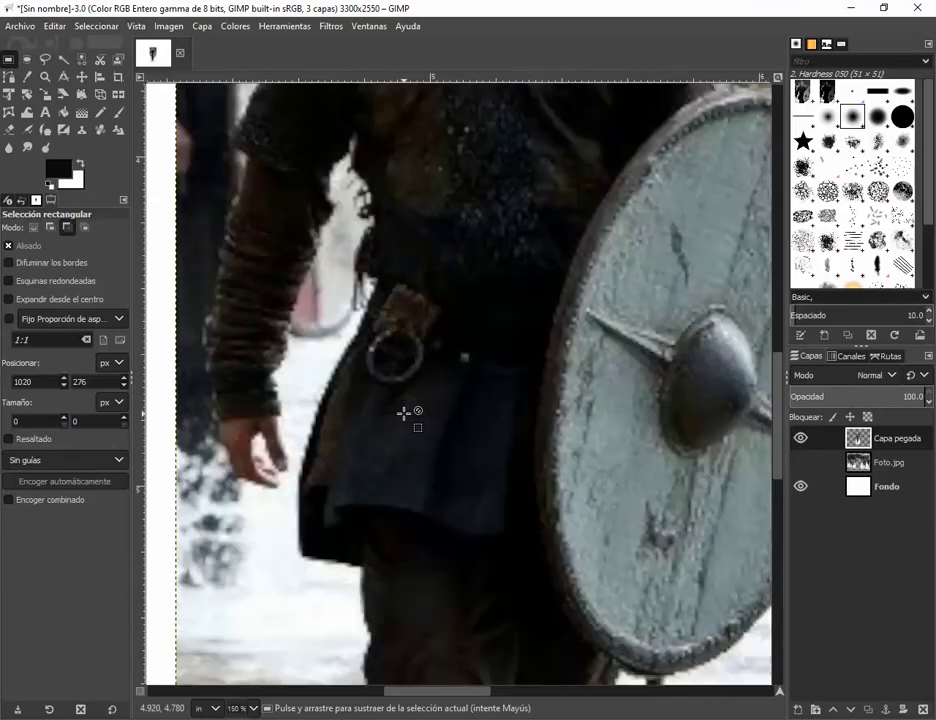
{"action": "scroll", "coordinate": [405, 413], "scroll_direction": "down", "scroll_amount": 4}
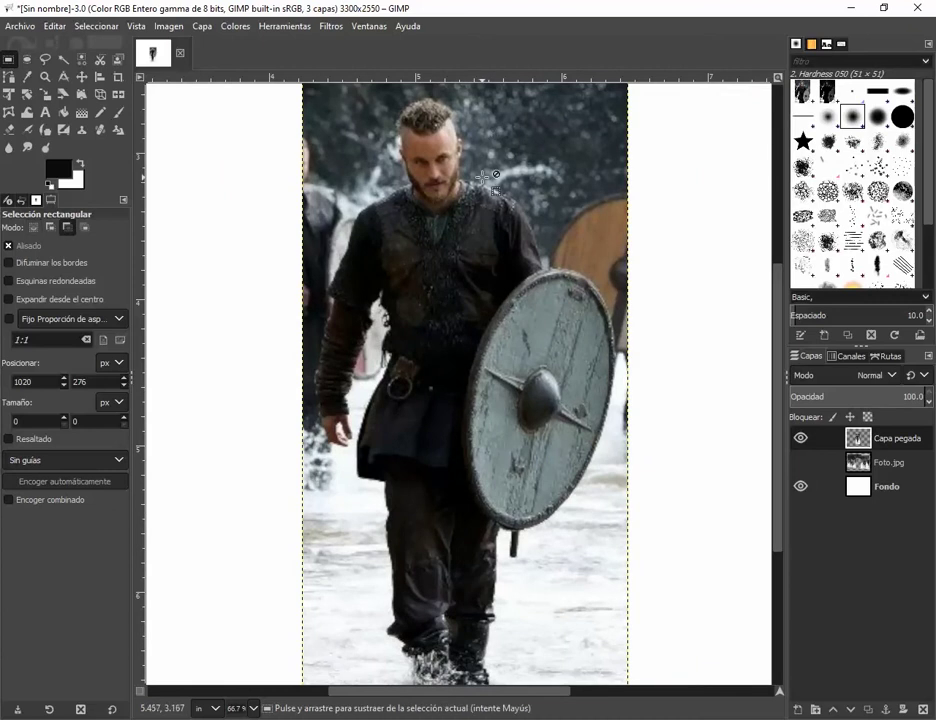
{"action": "scroll", "coordinate": [483, 178], "scroll_direction": "up", "scroll_amount": 4}
{"action": "scroll", "coordinate": [470, 180], "scroll_direction": "up", "scroll_amount": 5}
{"action": "scroll", "coordinate": [441, 182], "scroll_direction": "down", "scroll_amount": 3}
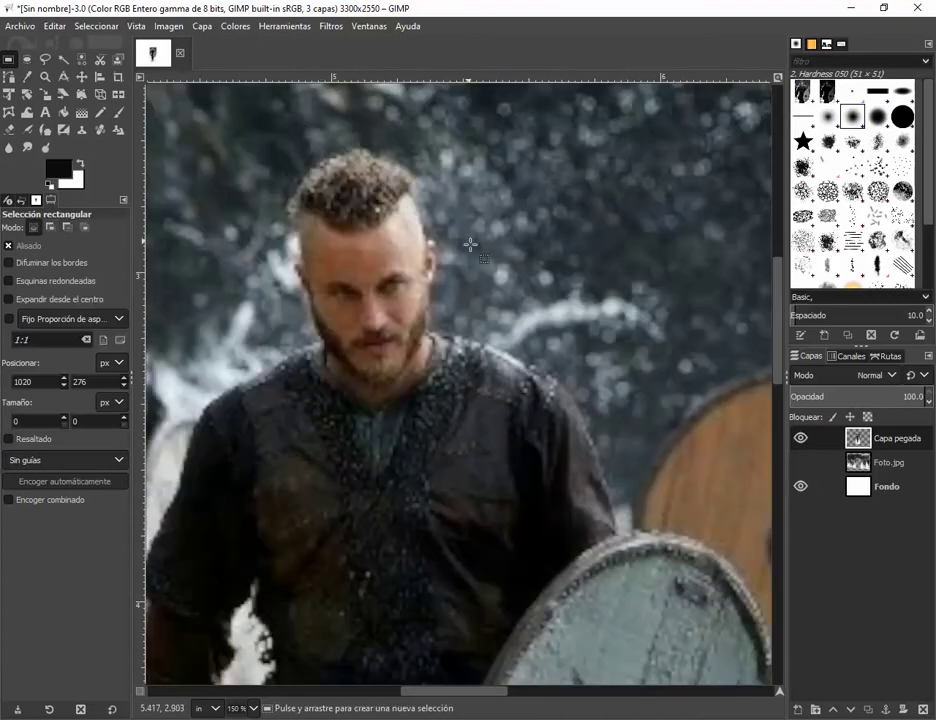
{"action": "scroll", "coordinate": [556, 311], "scroll_direction": "down", "scroll_amount": 1, "text": "ctrl"}
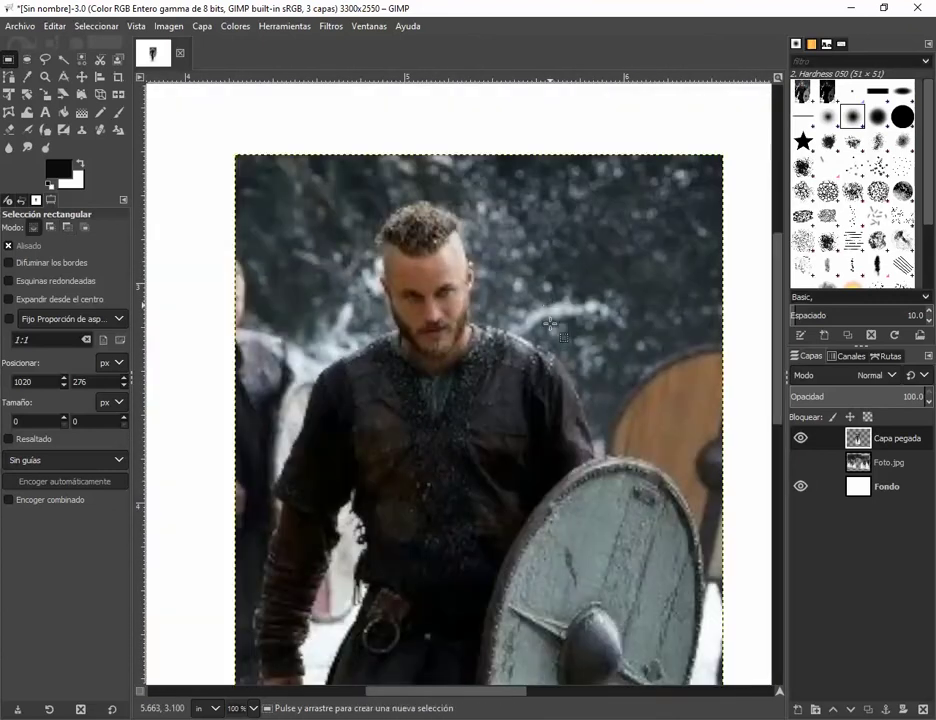
{"action": "scroll", "coordinate": [517, 405], "scroll_direction": "down", "scroll_amount": 5}
{"action": "scroll", "coordinate": [517, 405], "scroll_direction": "up", "scroll_amount": 3}
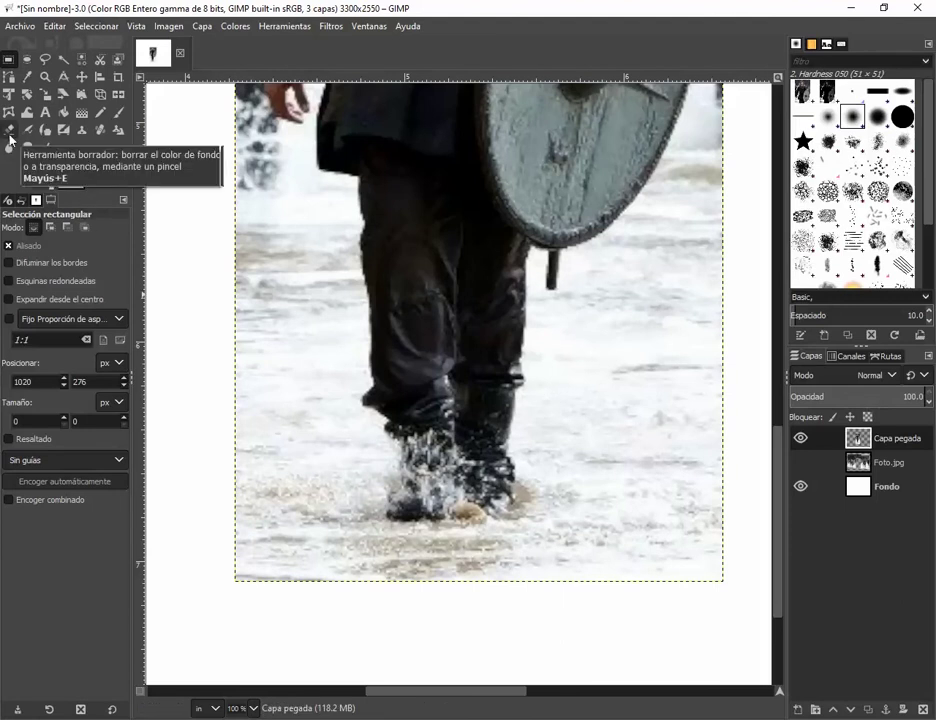
Erase the water beside the shield-side boot using the Eraser with the 2. Hardness 100 brush at size 100.
{"action": "left_click", "coordinate": [9, 133]}
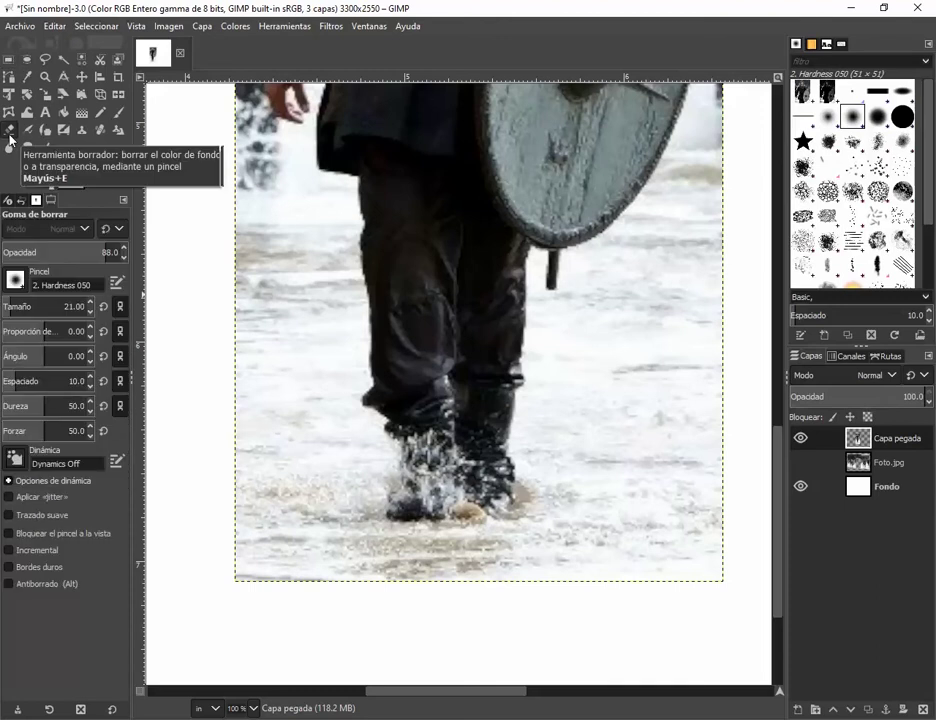
{"action": "left_click", "coordinate": [903, 118]}
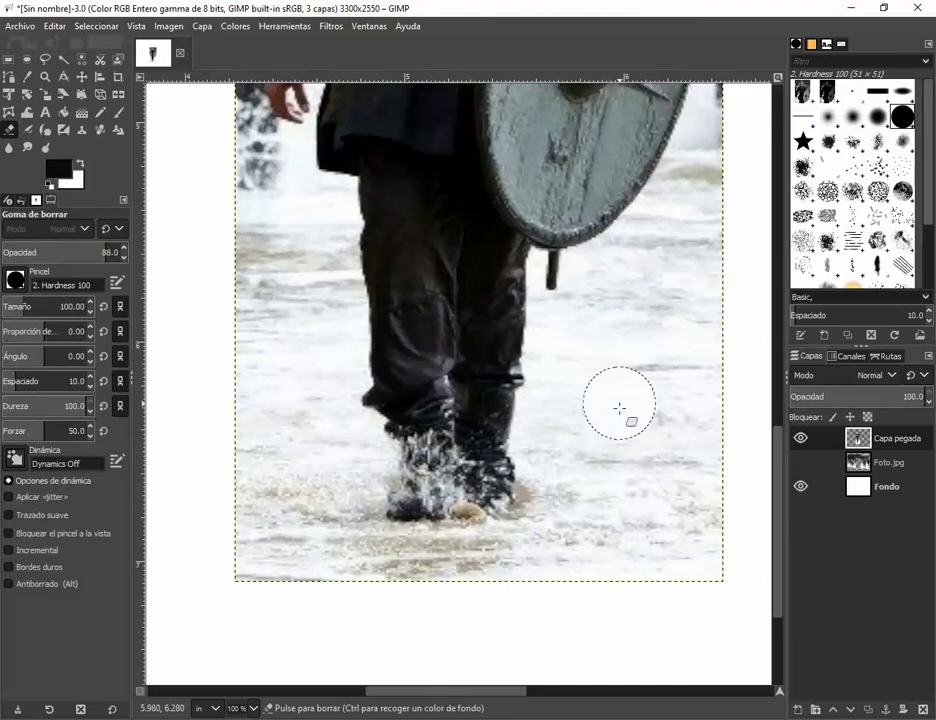
{"action": "mouse_move", "coordinate": [620, 402]}
{"action": "left_mouse_down"}
{"action": "mouse_move", "coordinate": [591, 588]}
{"action": "mouse_move", "coordinate": [691, 577]}
{"action": "mouse_move", "coordinate": [681, 539]}
{"action": "mouse_move", "coordinate": [604, 424]}
{"action": "mouse_move", "coordinate": [561, 418]}
{"action": "left_mouse_up"}
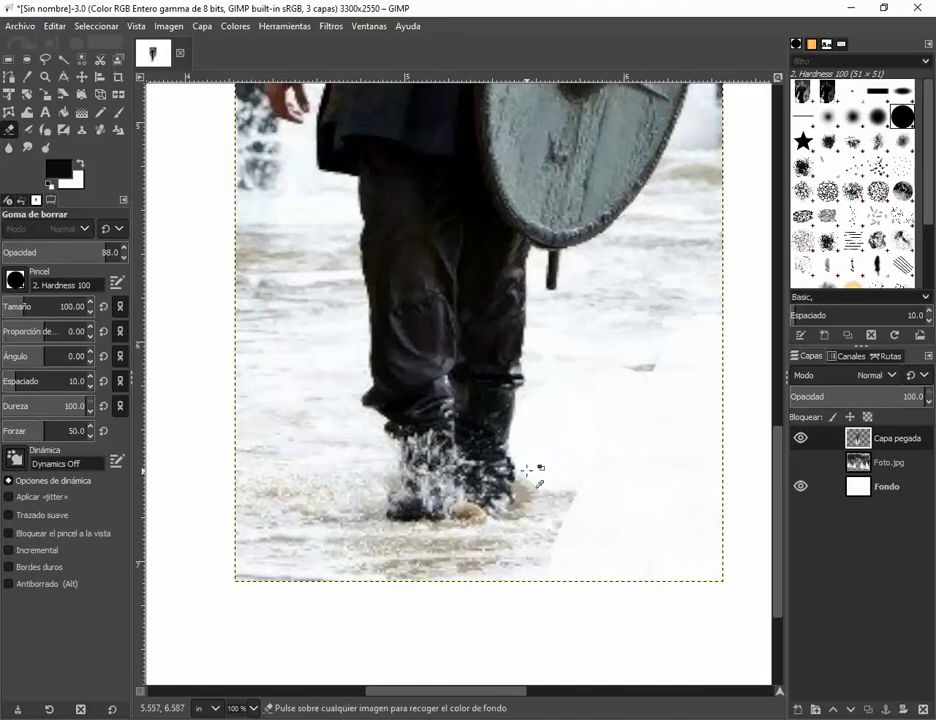
{"action": "scroll", "coordinate": [527, 470], "scroll_direction": "up", "scroll_amount": 3}
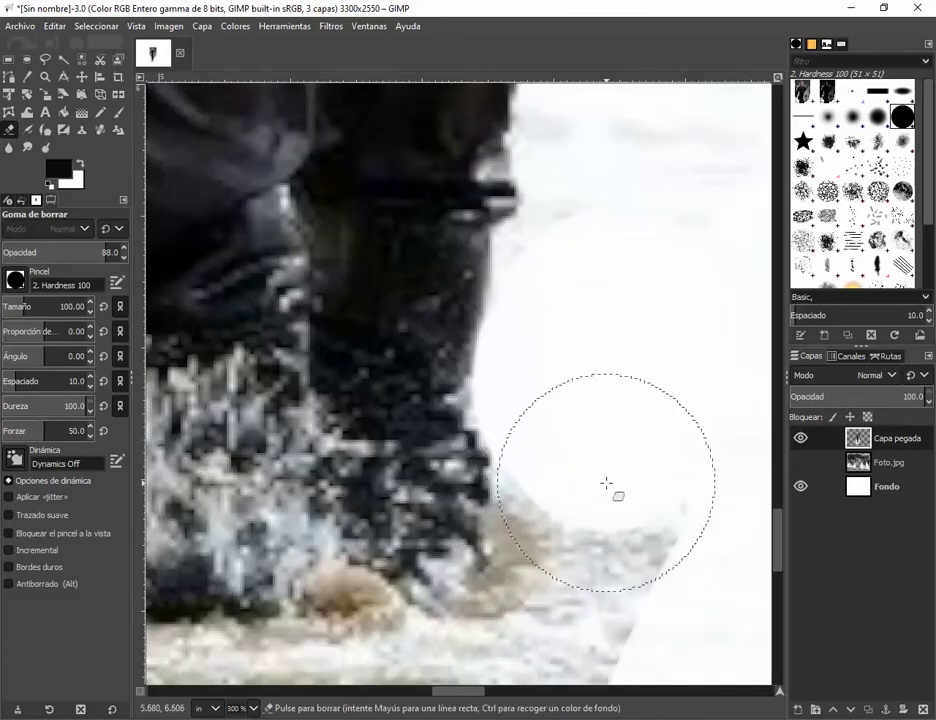
{"action": "scroll", "coordinate": [602, 498], "scroll_direction": "down", "scroll_amount": 5}
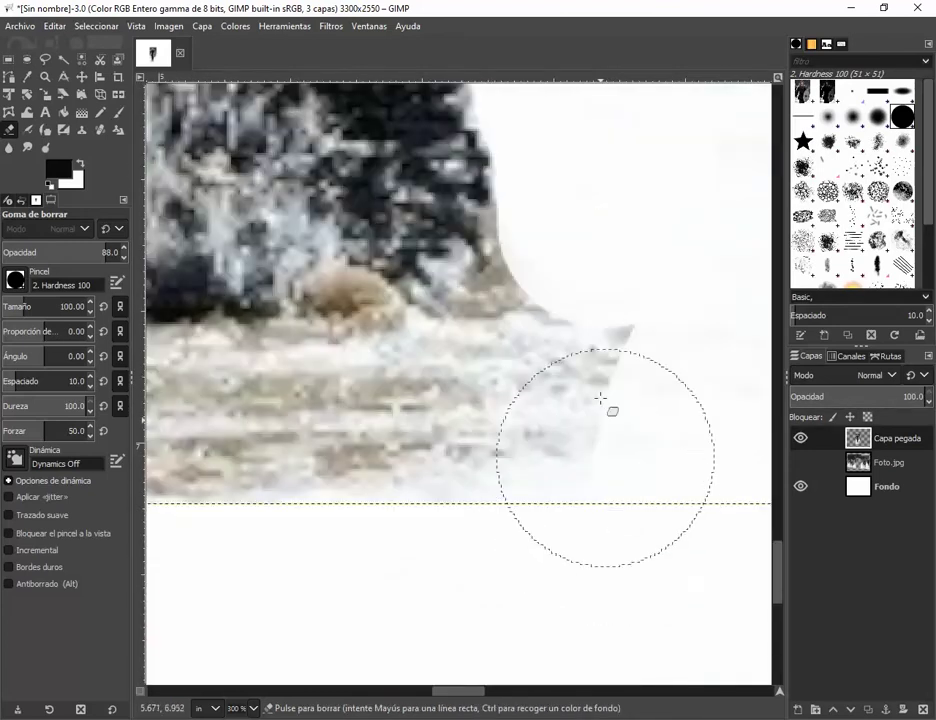
{"action": "mouse_move", "coordinate": [587, 279]}
{"action": "left_mouse_down"}
{"action": "mouse_move", "coordinate": [602, 246]}
{"action": "mouse_move", "coordinate": [600, 274]}
{"action": "mouse_move", "coordinate": [550, 342]}
{"action": "mouse_move", "coordinate": [493, 393]}
{"action": "mouse_move", "coordinate": [445, 418]}
{"action": "mouse_move", "coordinate": [619, 483]}
{"action": "left_mouse_up"}
Erase the background along the shield-side lower leg, from the boot up to just below the shield's hanging peg.
{"action": "scroll", "coordinate": [696, 477], "scroll_direction": "up", "scroll_amount": 5}
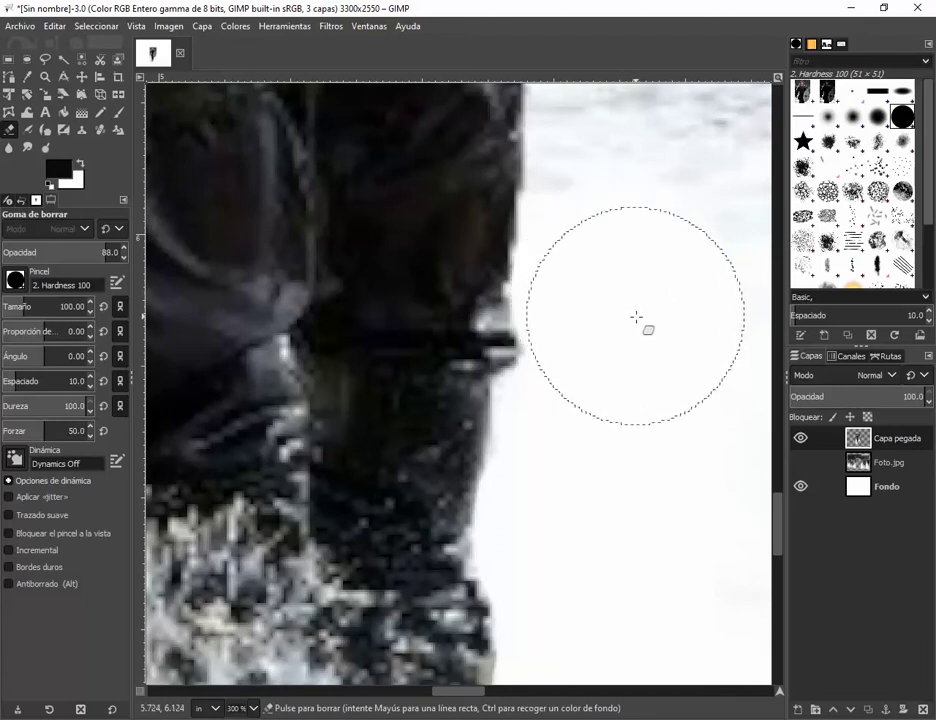
{"action": "scroll", "coordinate": [639, 311], "scroll_direction": "up", "scroll_amount": 3}
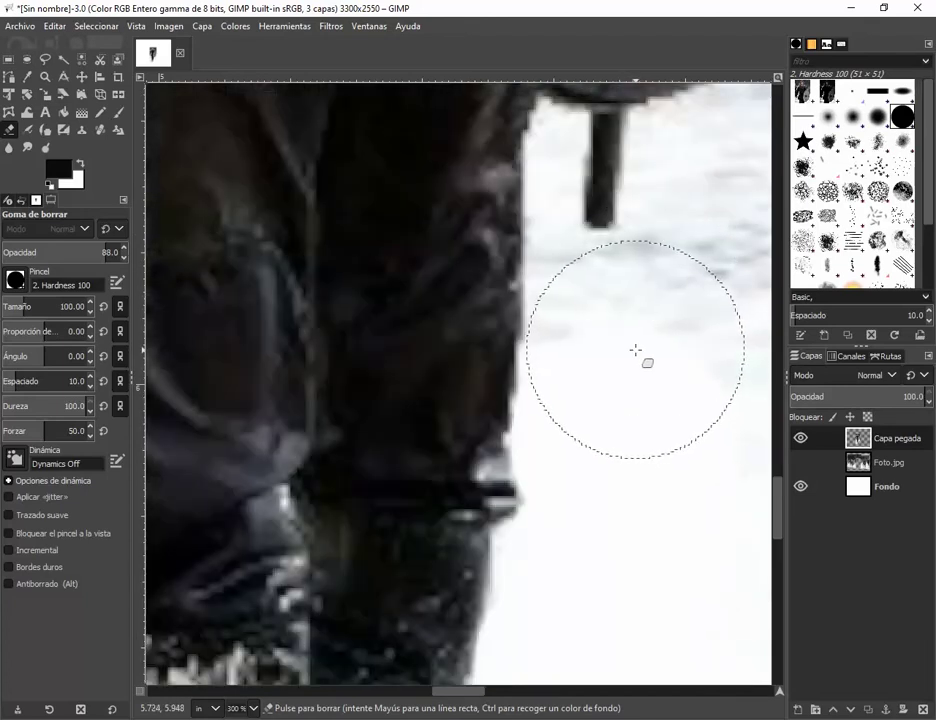
{"action": "left_click", "coordinate": [634, 350]}
{"action": "scroll", "coordinate": [648, 434], "scroll_direction": "down", "scroll_amount": 5}
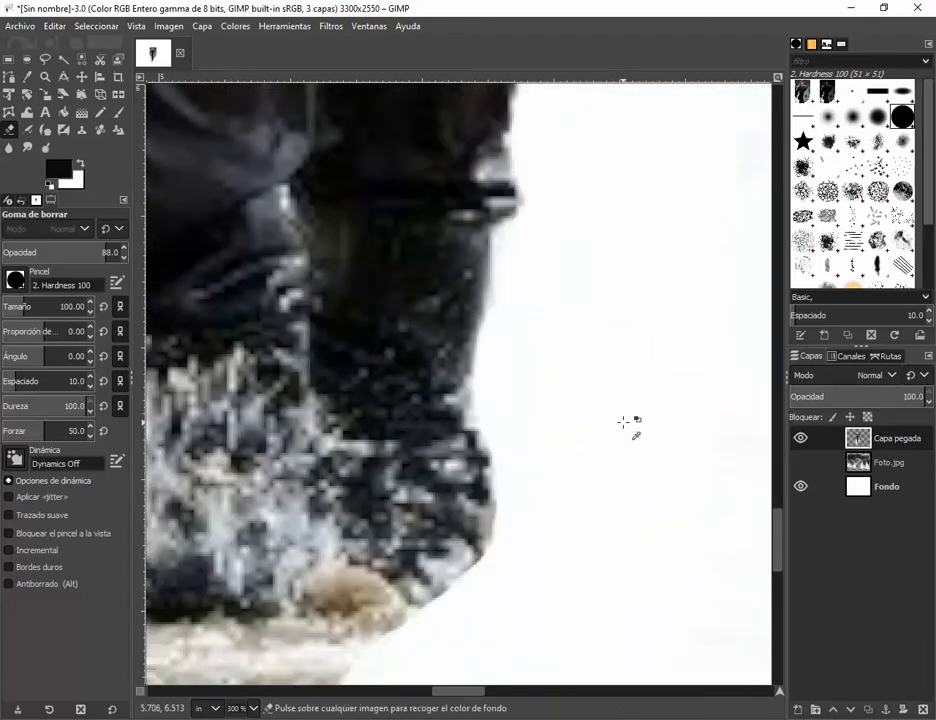
{"action": "scroll", "coordinate": [627, 424], "scroll_direction": "down", "scroll_amount": 1, "text": "ctrl"}
{"action": "scroll", "coordinate": [627, 424], "scroll_direction": "down", "scroll_amount": 3}
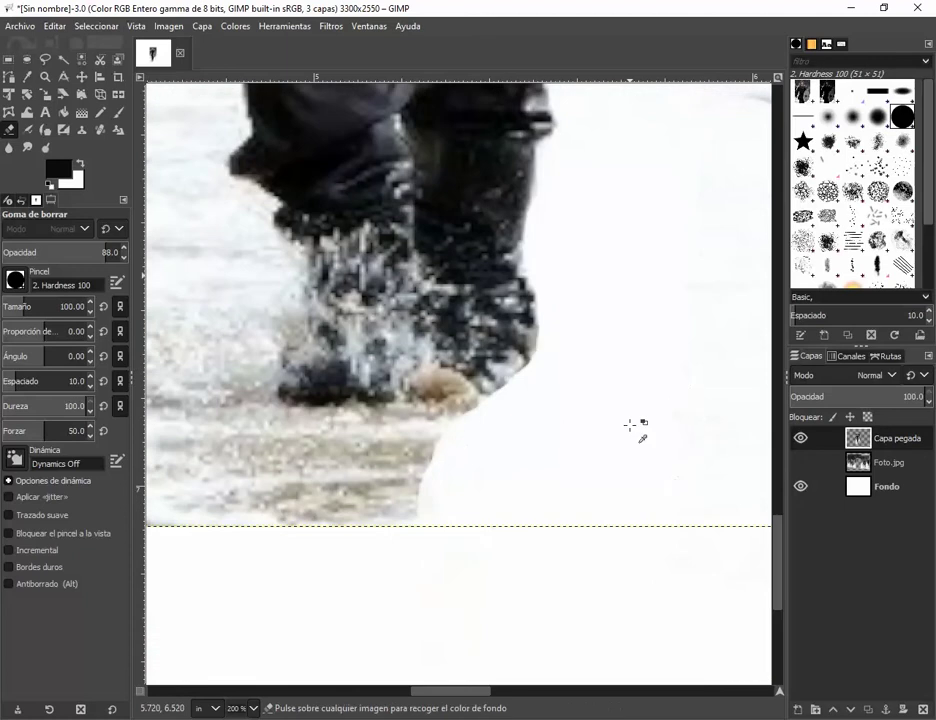
Erase the ground beneath both boots, refining the sole edges and the shield-side boot cuff with the eraser at size 10.
{"action": "left_click", "coordinate": [405, 490]}
{"action": "mouse_move", "coordinate": [391, 489]}
{"action": "left_mouse_down"}
{"action": "mouse_move", "coordinate": [267, 475]}
{"action": "mouse_move", "coordinate": [359, 482]}
{"action": "left_mouse_up"}
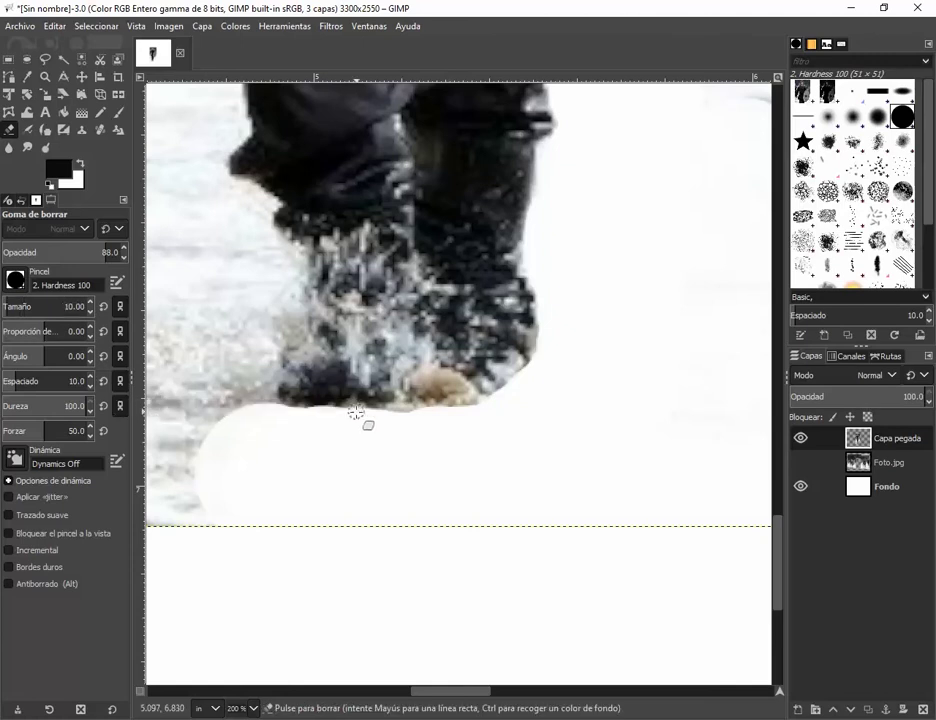
{"action": "left_click_drag", "start_coordinate": [354, 408], "coordinate": [394, 414]}
{"action": "scroll", "coordinate": [541, 347], "scroll_direction": "up", "scroll_amount": 8}
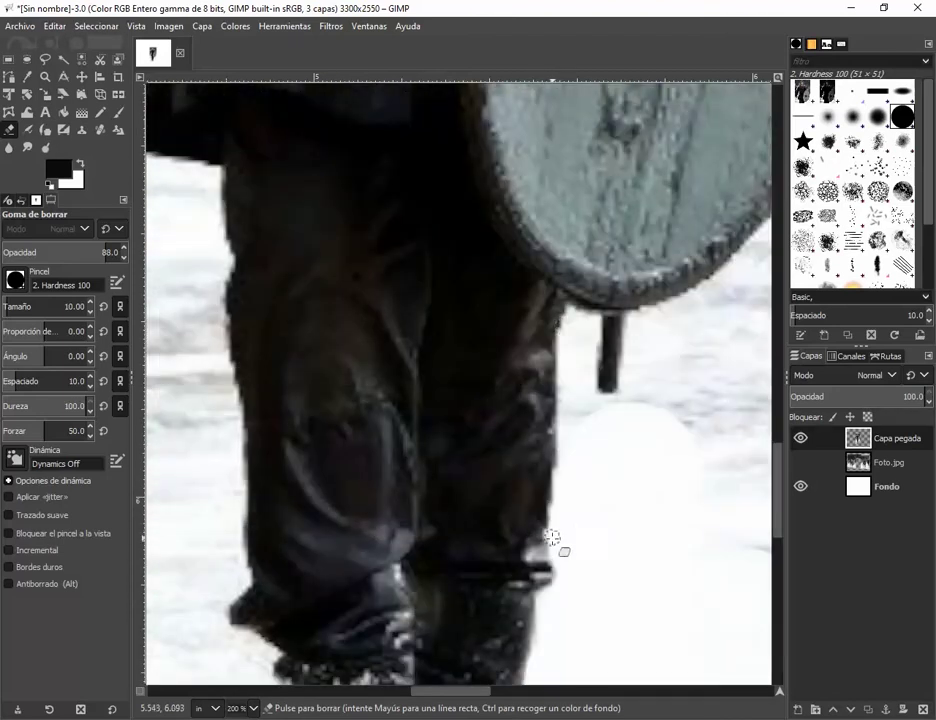
{"action": "mouse_move", "coordinate": [554, 547]}
{"action": "left_mouse_down"}
{"action": "mouse_move", "coordinate": [543, 558]}
{"action": "mouse_move", "coordinate": [554, 554]}
{"action": "left_mouse_up"}
Outline the water beside the leg opposite the shield with Free Select, from mid-thigh to below the boot, delete it, and clear the selection.
{"action": "scroll", "coordinate": [568, 557], "scroll_direction": "down", "scroll_amount": 5}
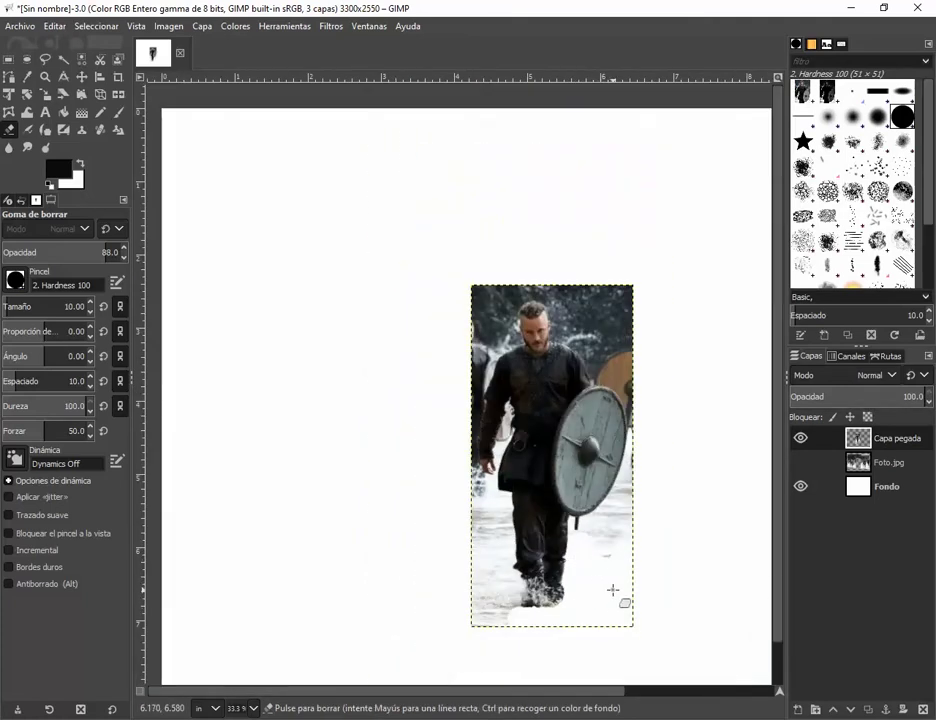
{"action": "scroll", "coordinate": [512, 593], "scroll_direction": "up", "scroll_amount": 2}
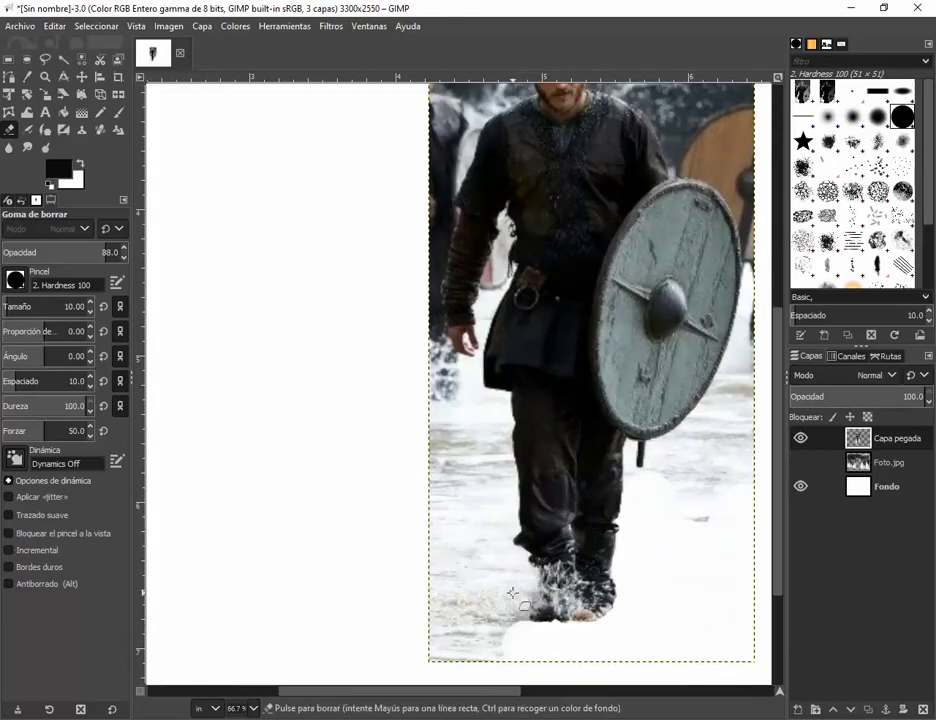
{"action": "scroll", "coordinate": [512, 593], "scroll_direction": "up", "scroll_amount": 1}
{"action": "scroll", "coordinate": [512, 593], "scroll_direction": "down", "scroll_amount": 2}
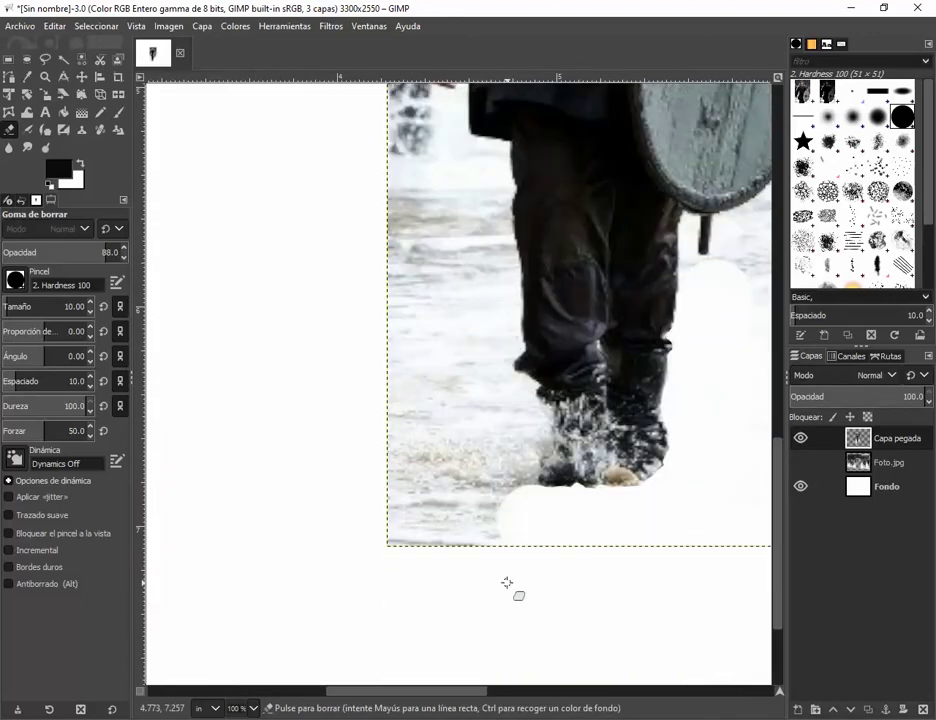
{"action": "left_click", "coordinate": [46, 60]}
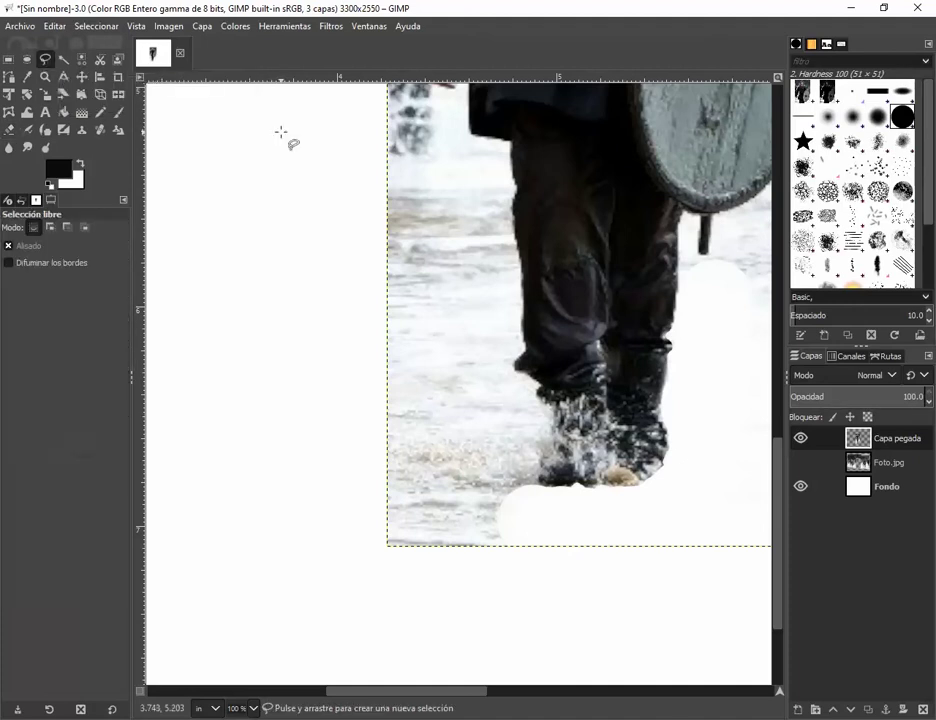
{"action": "left_click", "coordinate": [331, 204]}
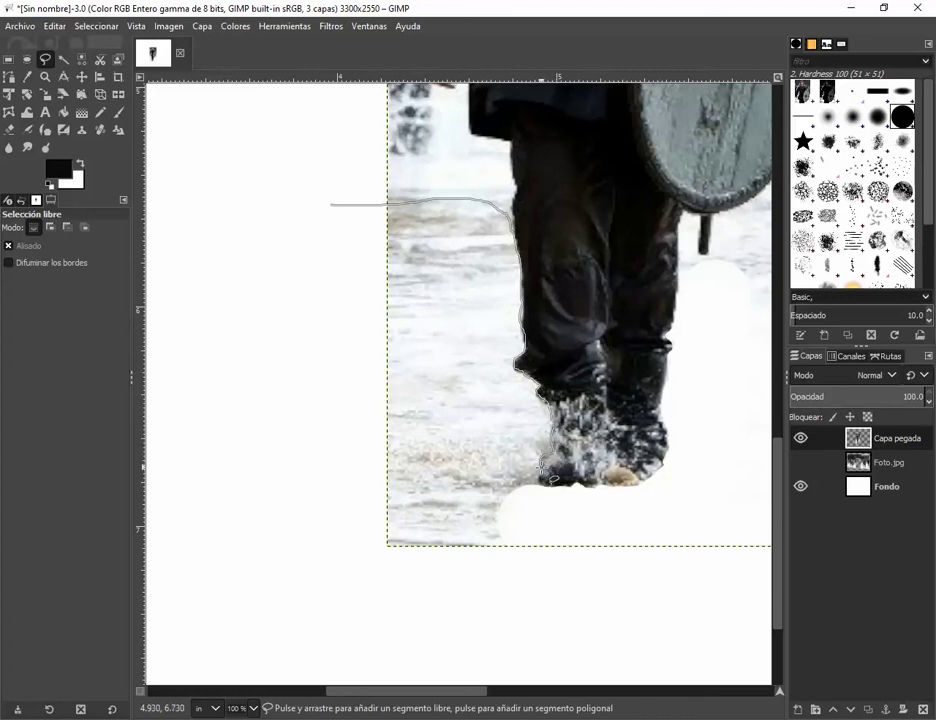
{"action": "mouse_move", "coordinate": [548, 493]}
{"action": "left_mouse_down"}
{"action": "mouse_move", "coordinate": [502, 568]}
{"action": "mouse_move", "coordinate": [454, 575]}
{"action": "mouse_move", "coordinate": [351, 550]}
{"action": "mouse_move", "coordinate": [328, 522]}
{"action": "mouse_move", "coordinate": [293, 379]}
{"action": "mouse_move", "coordinate": [290, 306]}
{"action": "mouse_move", "coordinate": [302, 242]}
{"action": "left_mouse_up"}
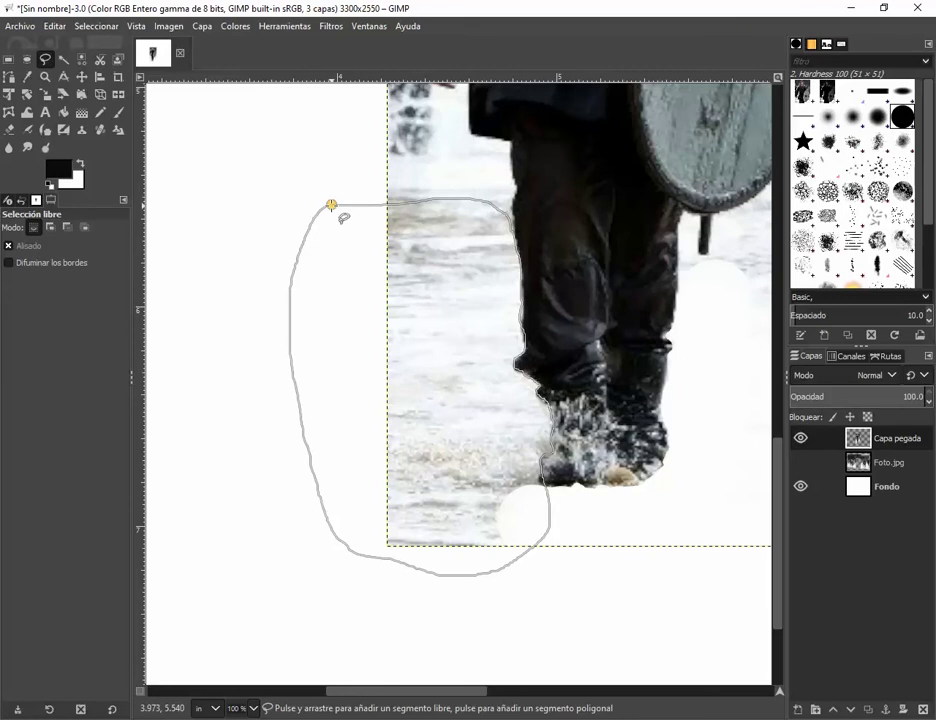
{"action": "left_click_drag", "start_coordinate": [333, 206], "coordinate": [333, 206]}
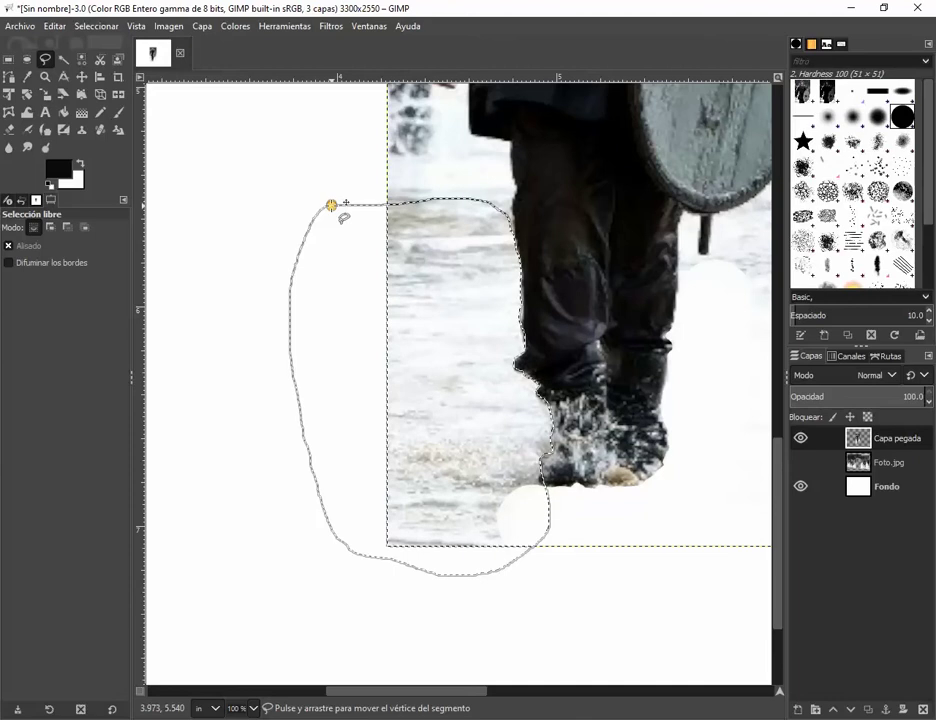
{"action": "key", "text": "Delete"}
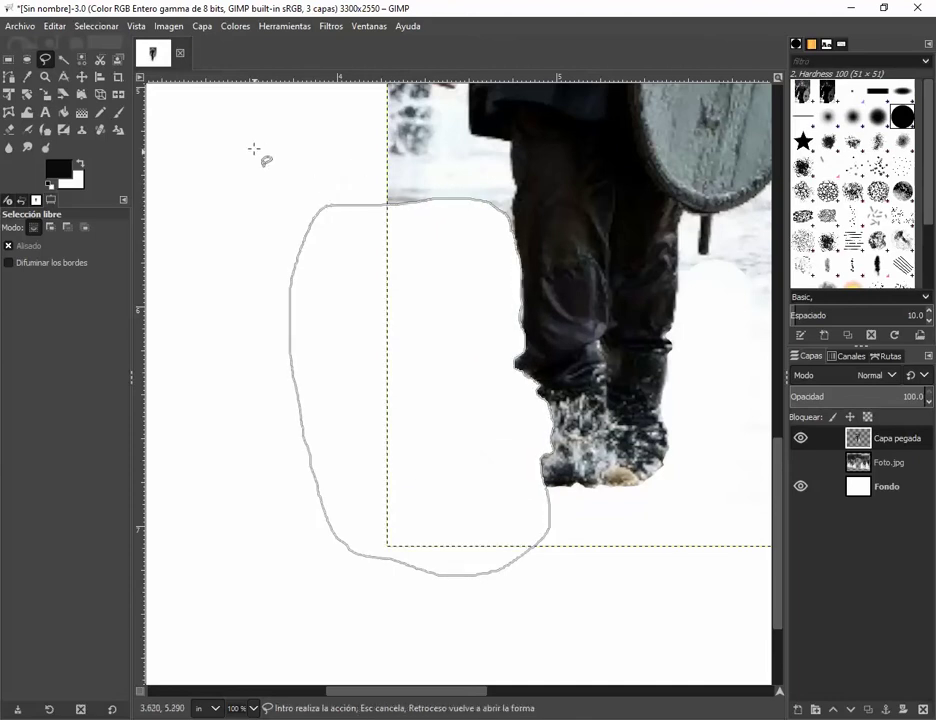
{"action": "left_click", "coordinate": [9, 59]}
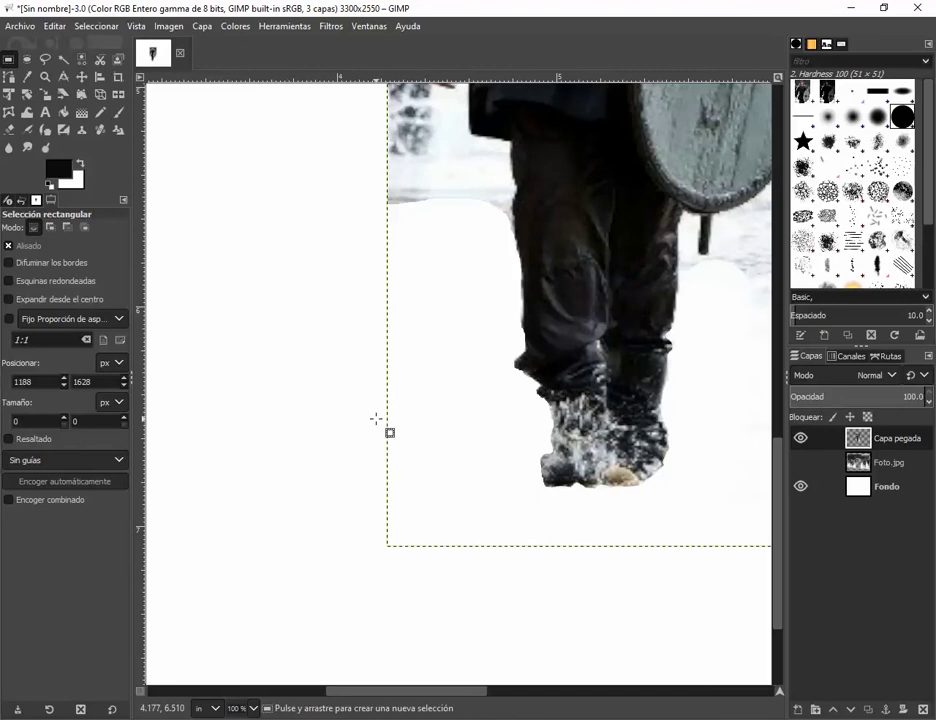
Erase the protruding edges of the trouser cuff and boot opposite the shield with the Eraser at size 50.
{"action": "scroll", "coordinate": [376, 418], "scroll_direction": "down", "scroll_amount": 4}
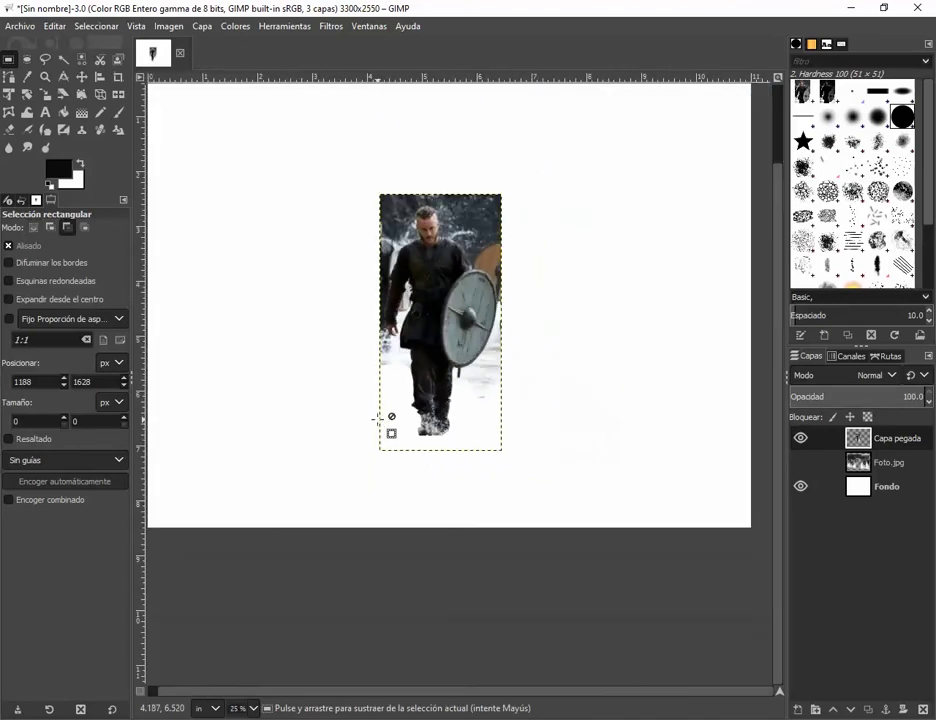
{"action": "scroll", "coordinate": [376, 427], "scroll_direction": "up", "scroll_amount": 3}
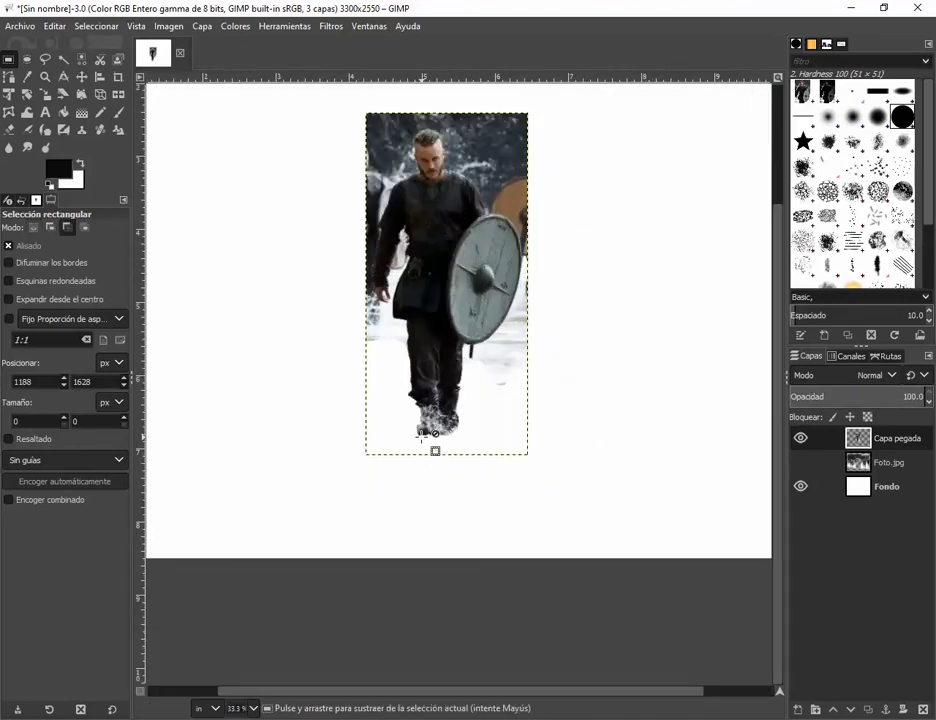
{"action": "scroll", "coordinate": [376, 427], "scroll_direction": "up", "scroll_amount": 2}
{"action": "scroll", "coordinate": [376, 427], "scroll_direction": "down", "scroll_amount": 5}
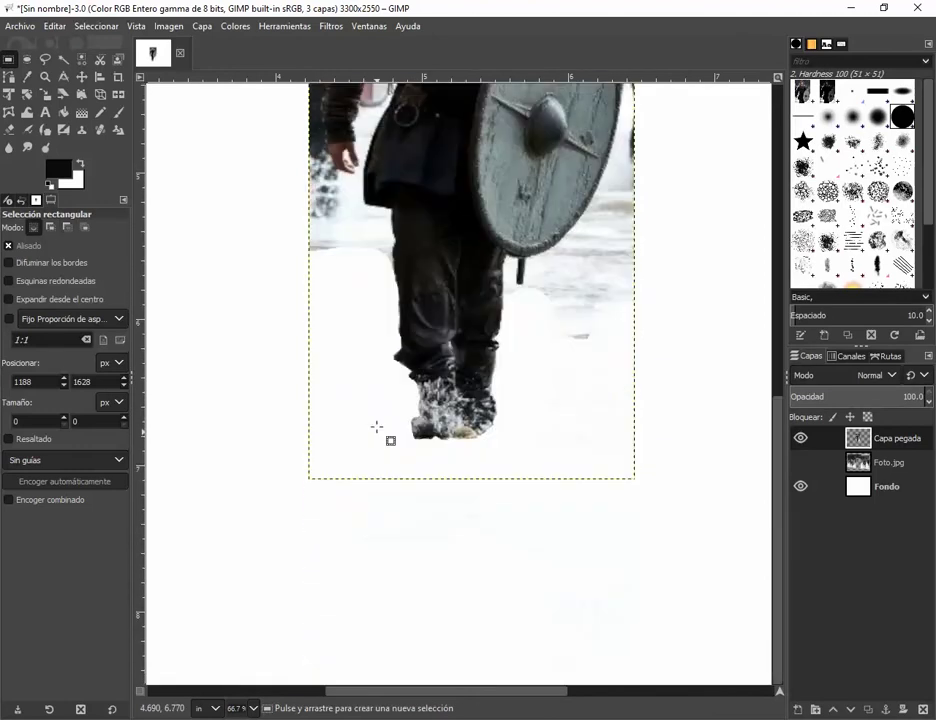
{"action": "scroll", "coordinate": [377, 428], "scroll_direction": "up", "scroll_amount": 2}
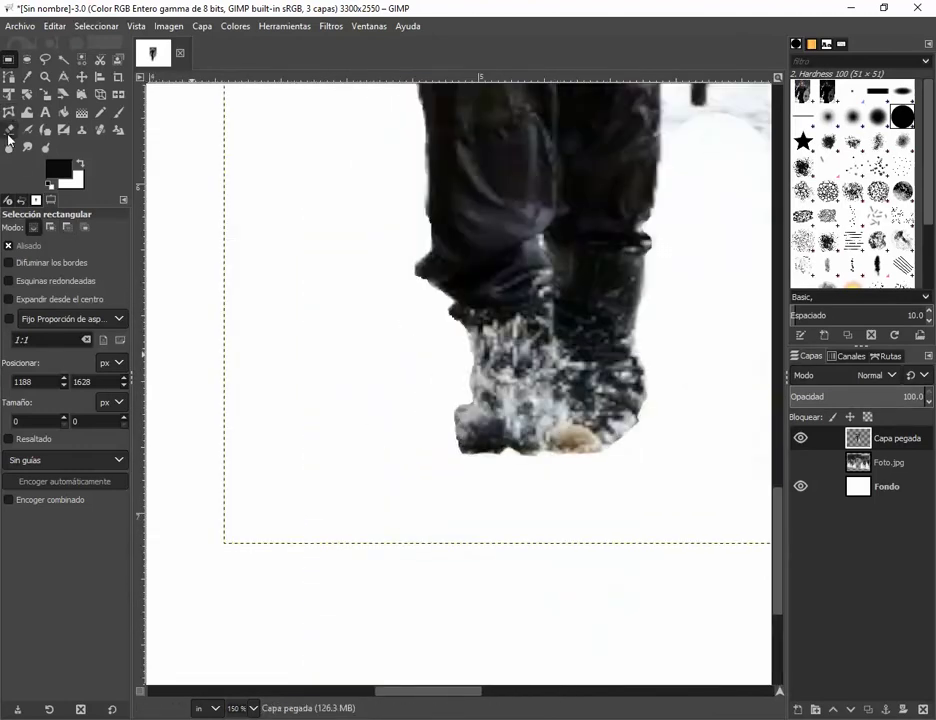
{"action": "left_click", "coordinate": [10, 130]}
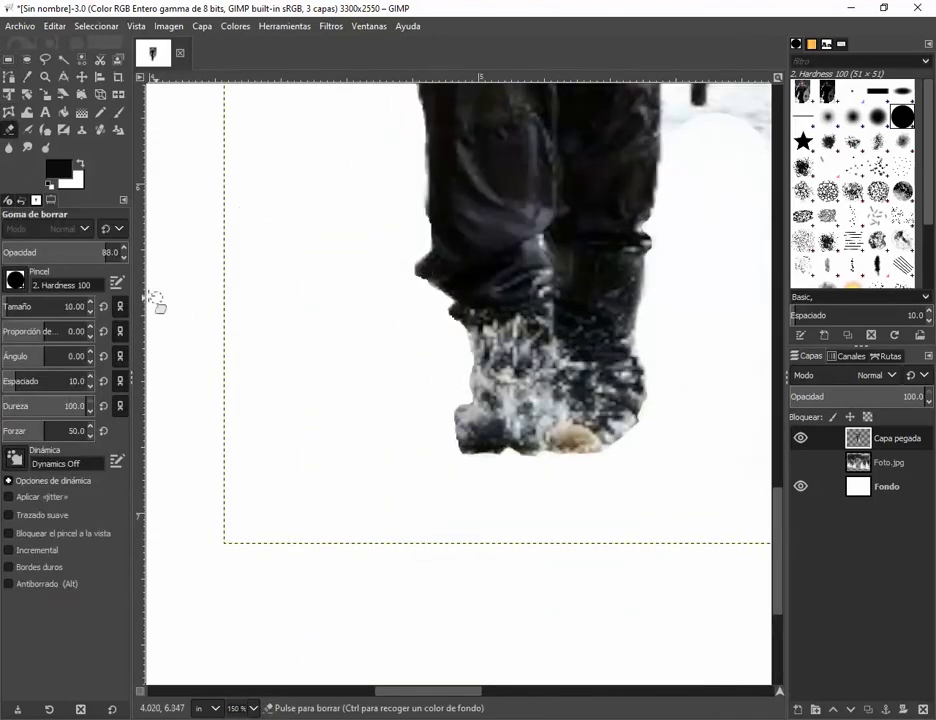
{"action": "left_click", "coordinate": [67, 306]}
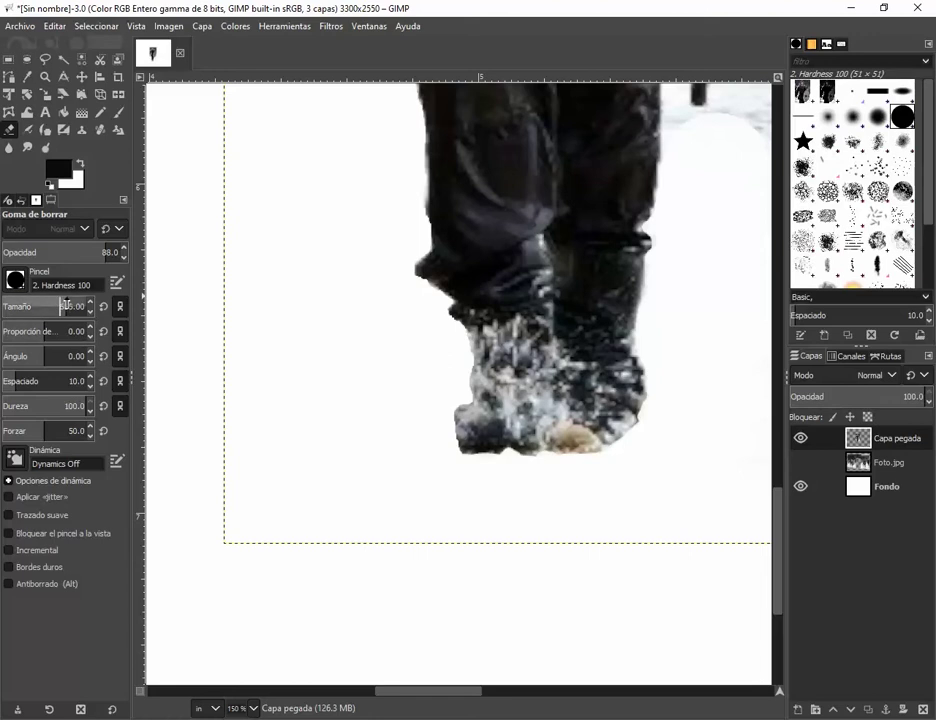
{"action": "mouse_move", "coordinate": [59, 306]}
{"action": "left_mouse_down"}
{"action": "mouse_move", "coordinate": [67, 306]}
{"action": "mouse_move", "coordinate": [83, 389]}
{"action": "left_mouse_up"}
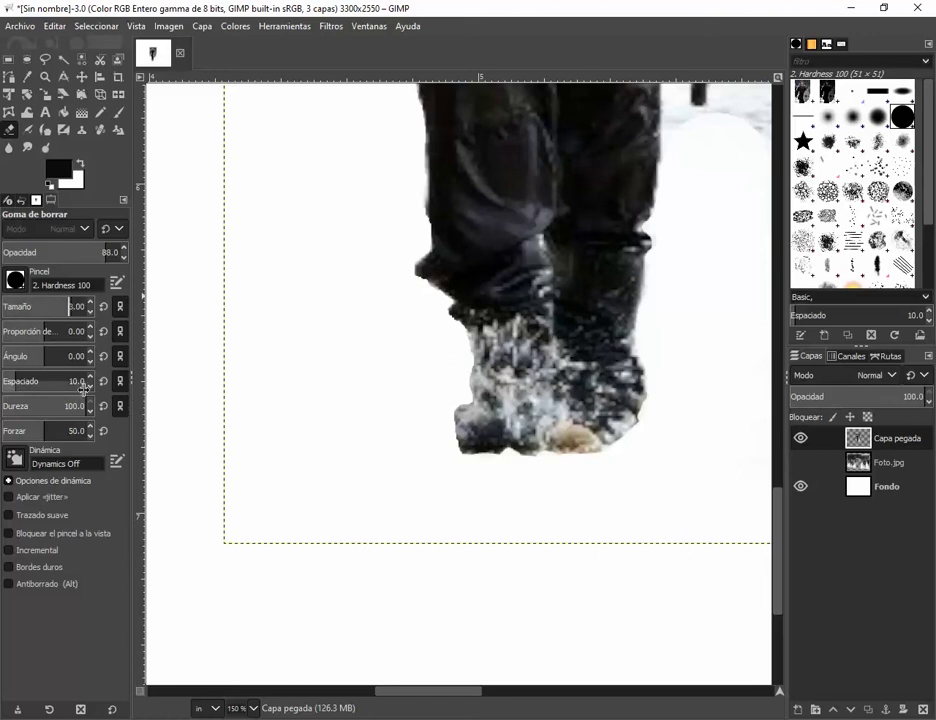
{"action": "type", "text": "50"}
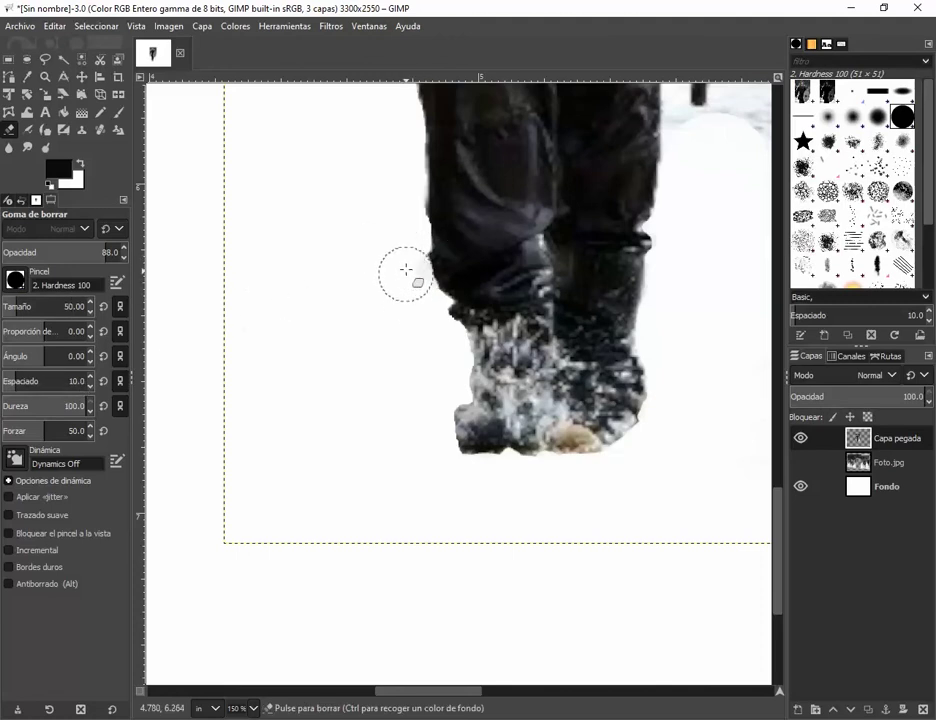
{"action": "left_click", "coordinate": [393, 211]}
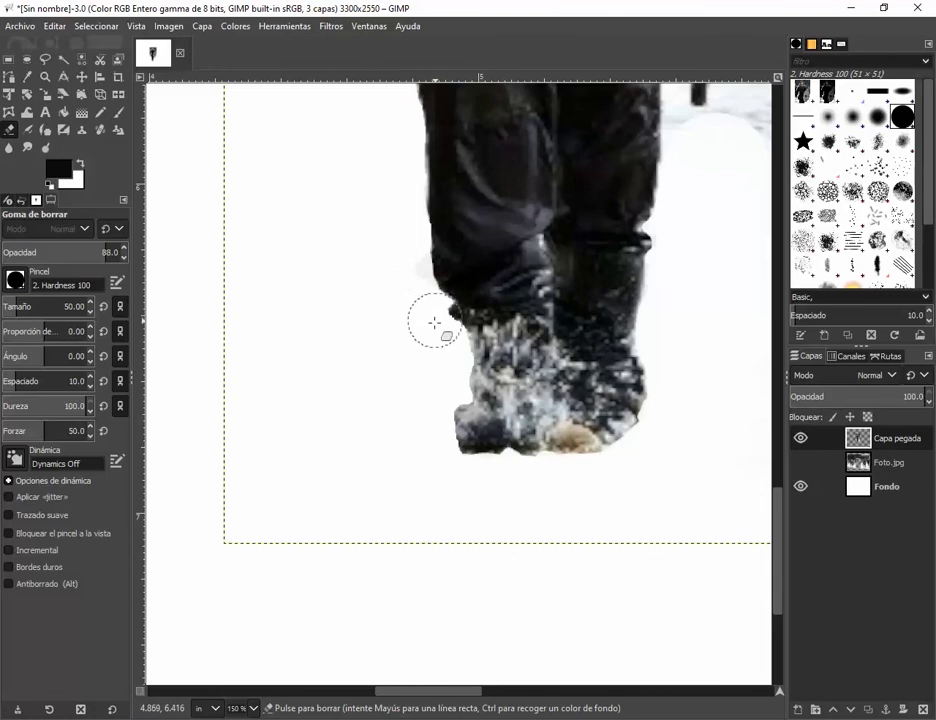
{"action": "mouse_move", "coordinate": [432, 327]}
{"action": "left_mouse_down"}
{"action": "mouse_move", "coordinate": [418, 365]}
{"action": "mouse_move", "coordinate": [429, 406]}
{"action": "mouse_move", "coordinate": [464, 459]}
{"action": "mouse_move", "coordinate": [497, 471]}
{"action": "mouse_move", "coordinate": [447, 413]}
{"action": "left_mouse_up"}
{"action": "scroll", "coordinate": [383, 404], "scroll_direction": "up", "scroll_amount": 3}
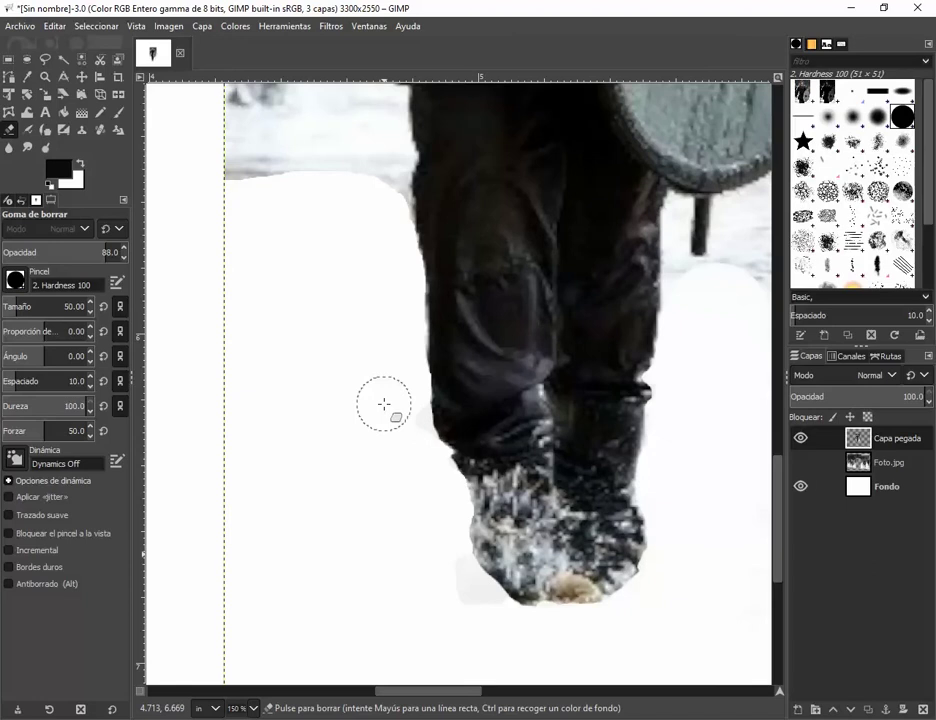
{"action": "scroll", "coordinate": [384, 404], "scroll_direction": "down", "scroll_amount": 3}
{"action": "scroll", "coordinate": [370, 395], "scroll_direction": "up", "scroll_amount": 3}
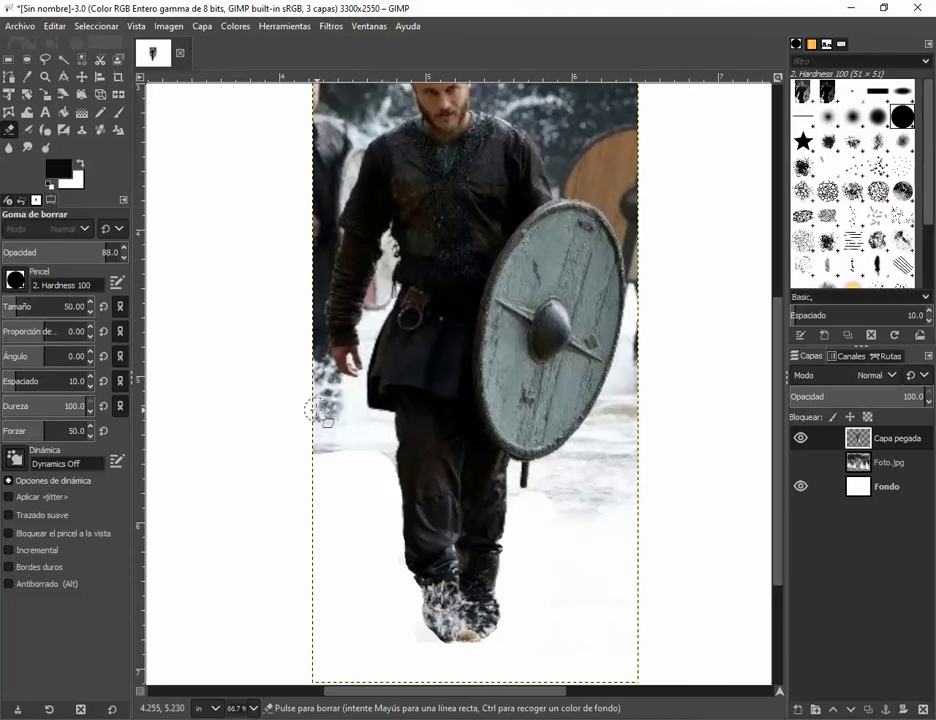
Start a path with the Paths tool at the shield-side jaw and trace the shoulder and upper arm down to the shield's top.
{"action": "key", "text": "r"}
{"action": "key", "text": "1"}
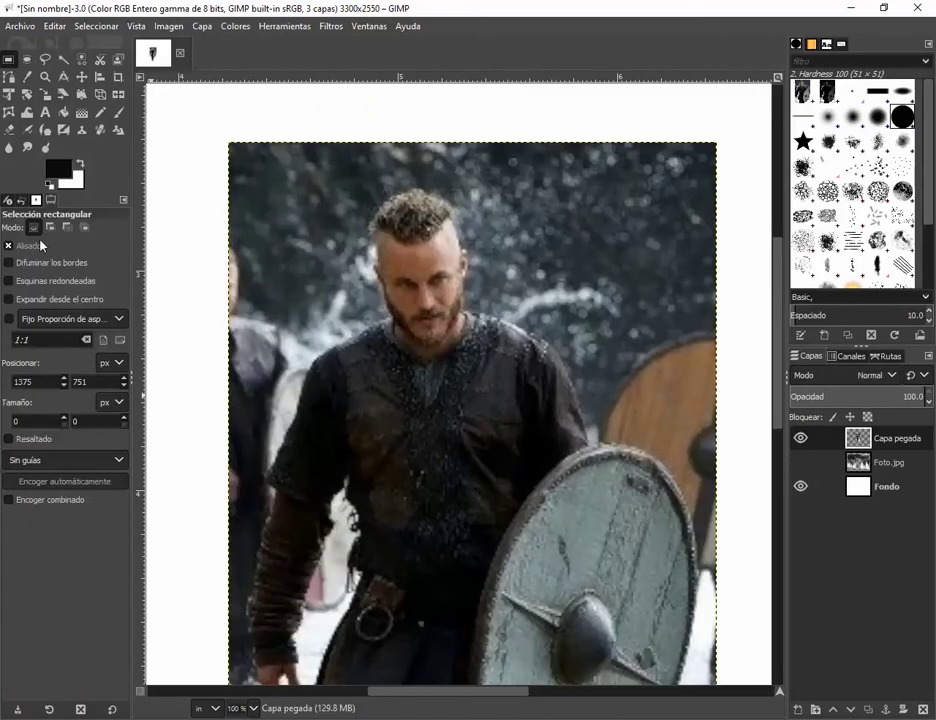
{"action": "left_click", "coordinate": [9, 78]}
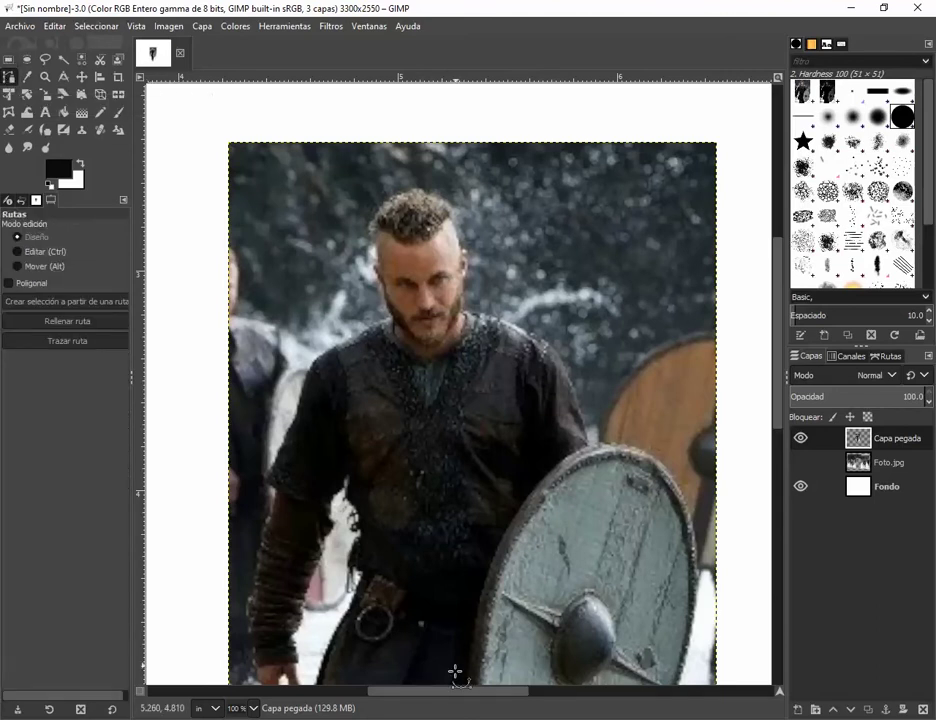
{"action": "left_click_drag", "start_coordinate": [452, 700], "coordinate": [464, 700]}
{"action": "scroll", "coordinate": [340, 445], "scroll_direction": "down", "scroll_amount": 3}
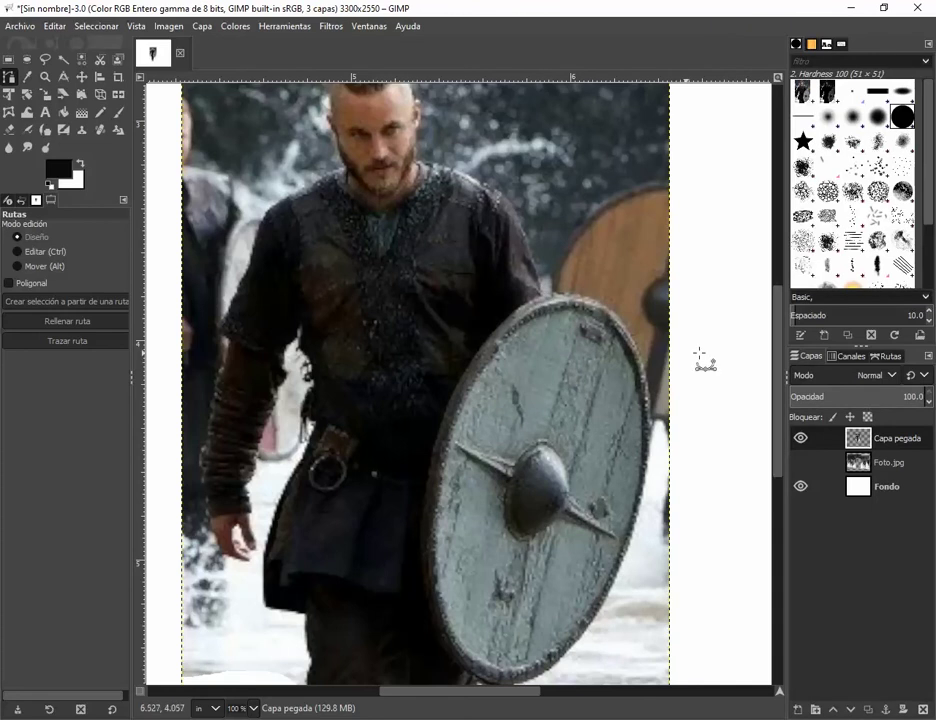
{"action": "left_click", "coordinate": [419, 160]}
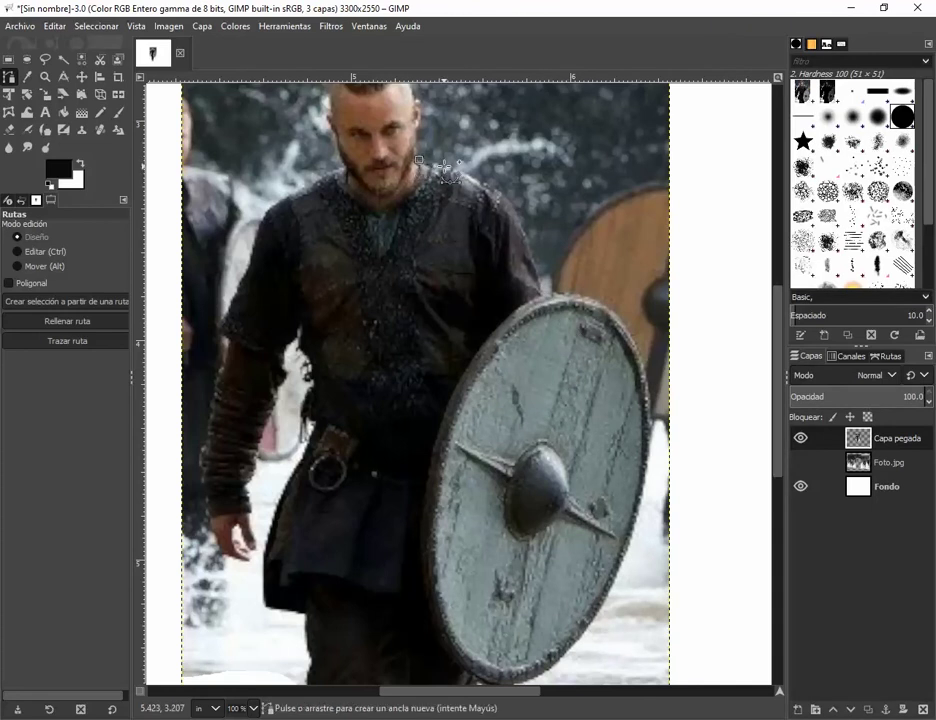
{"action": "left_click", "coordinate": [461, 171]}
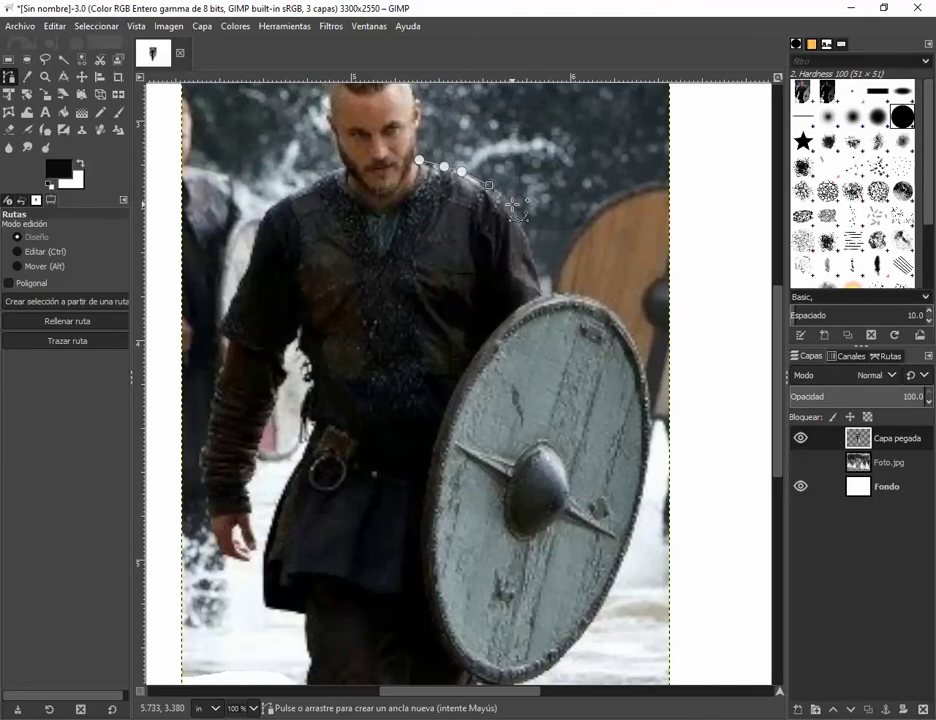
{"action": "left_click", "coordinate": [512, 204]}
{"action": "left_click", "coordinate": [525, 231]}
{"action": "left_click", "coordinate": [532, 261]}
{"action": "left_click", "coordinate": [541, 289]}
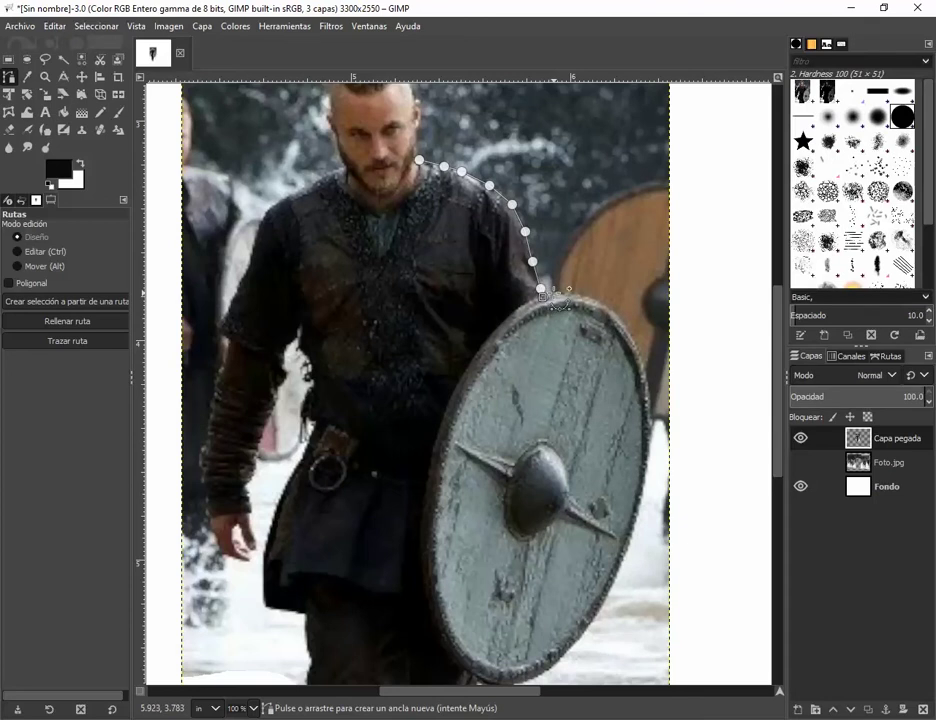
Continue the path along the shield's upper rim and around its outer edge to about mid-height.
{"action": "left_click", "coordinate": [554, 292]}
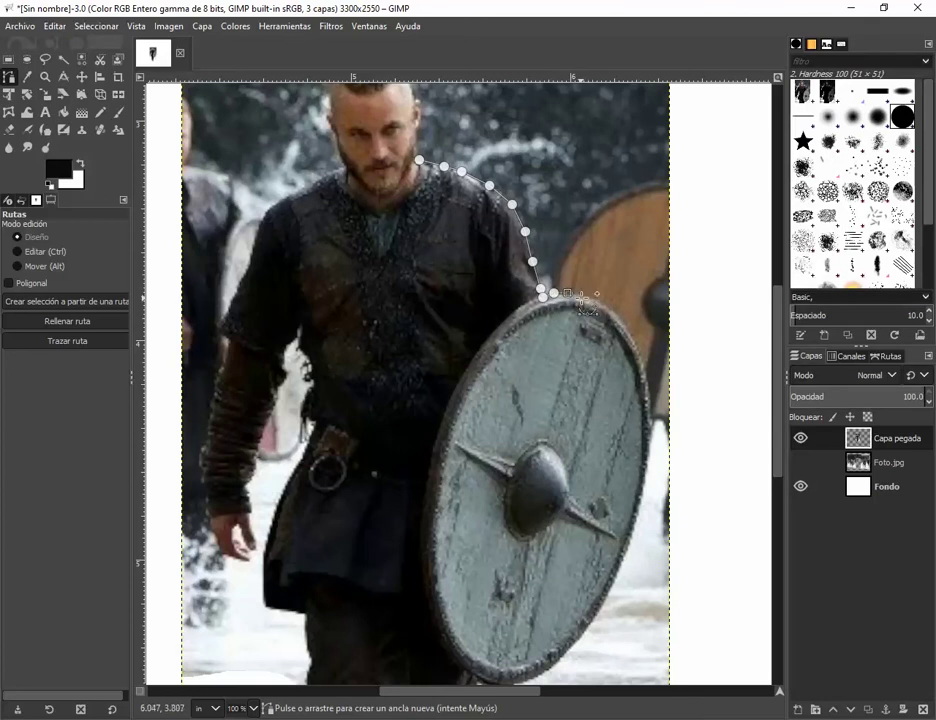
{"action": "left_click", "coordinate": [617, 354]}
{"action": "key", "text": "ctrl+z"}
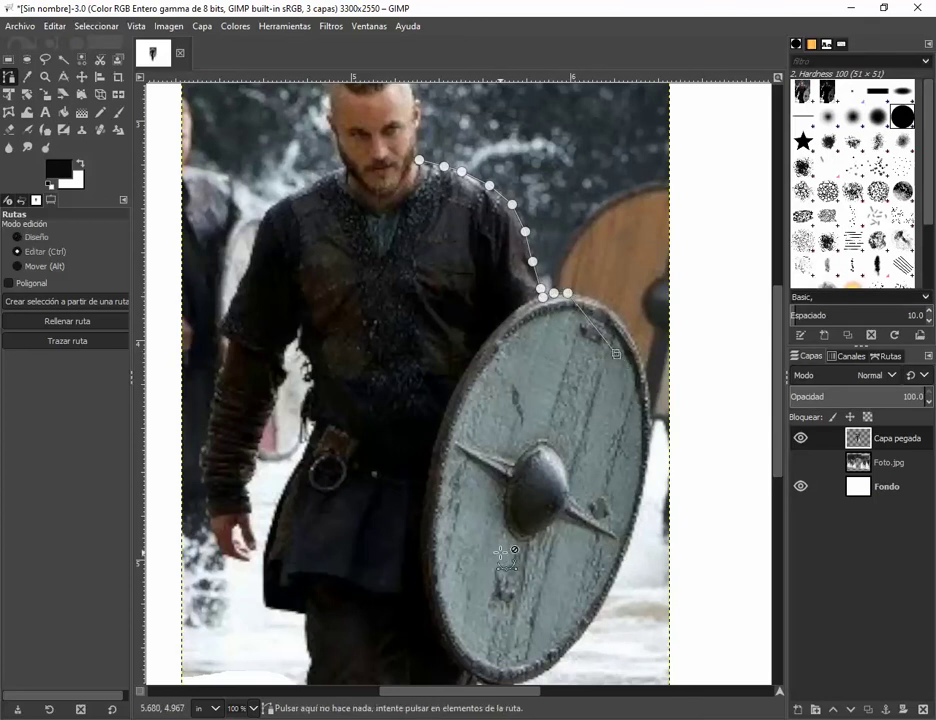
{"action": "left_click", "coordinate": [581, 294]}
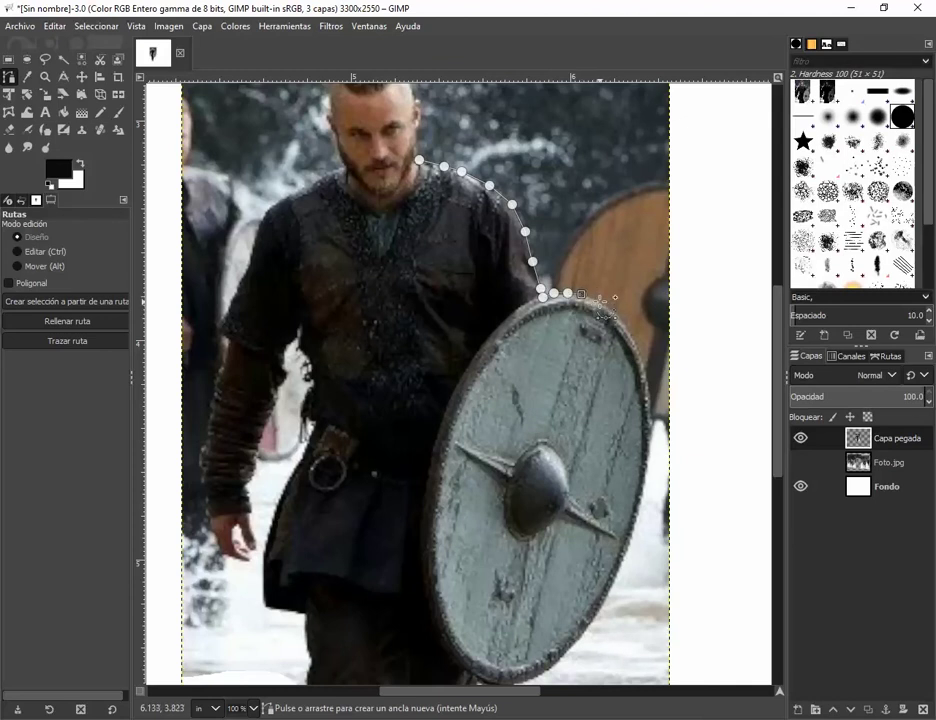
{"action": "left_click", "coordinate": [600, 301]}
{"action": "left_click", "coordinate": [618, 313]}
{"action": "left_click", "coordinate": [650, 383]}
{"action": "left_click", "coordinate": [652, 407]}
{"action": "left_click", "coordinate": [651, 435]}
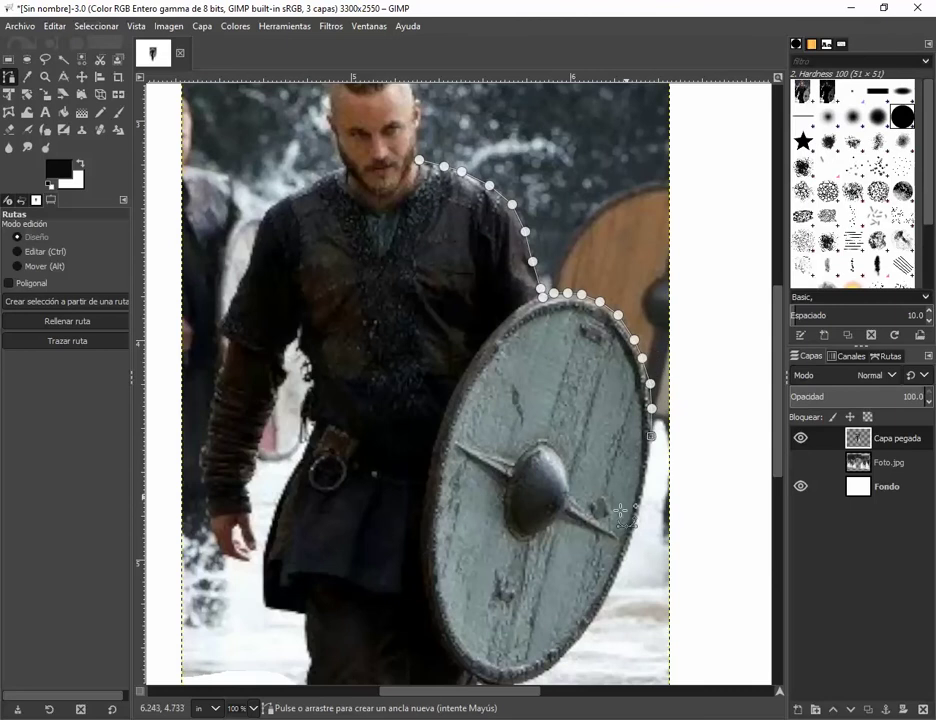
Trace the path down the shield's lower outer edge to just before the hanging peg.
{"action": "scroll", "coordinate": [605, 563], "scroll_direction": "down", "scroll_amount": 3}
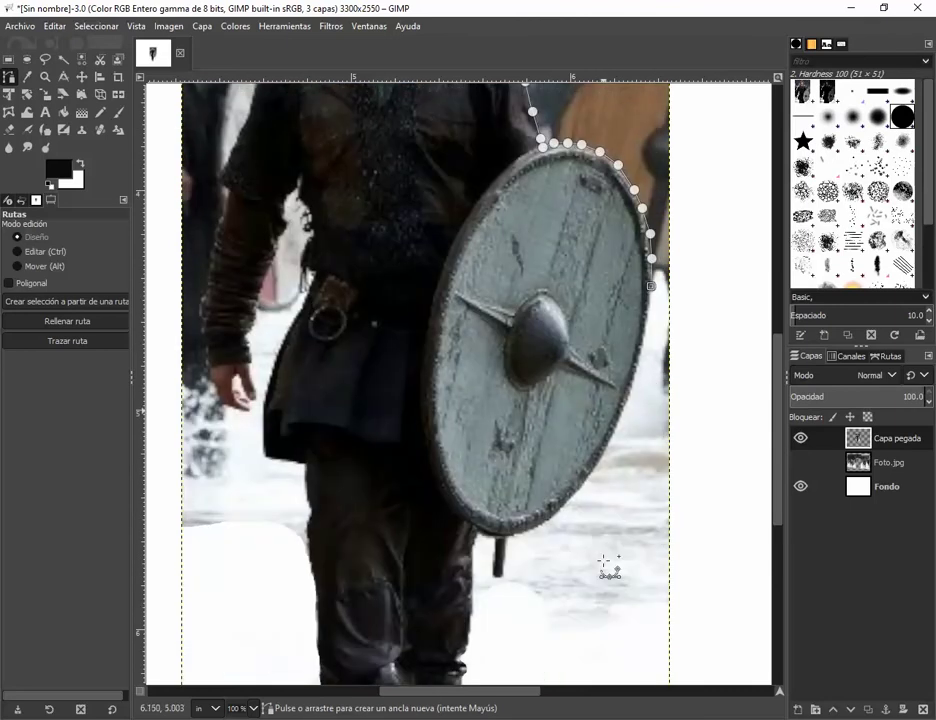
{"action": "left_click", "coordinate": [645, 321]}
{"action": "key", "text": "ctrl+z"}
{"action": "left_click", "coordinate": [645, 327]}
{"action": "left_click", "coordinate": [639, 363]}
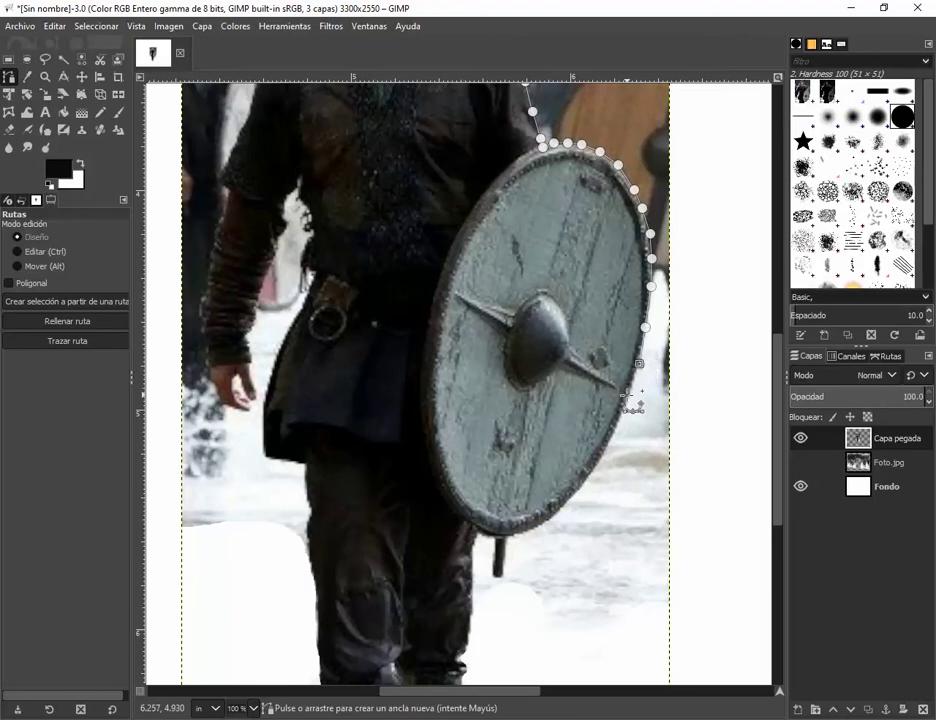
{"action": "left_click", "coordinate": [628, 399]}
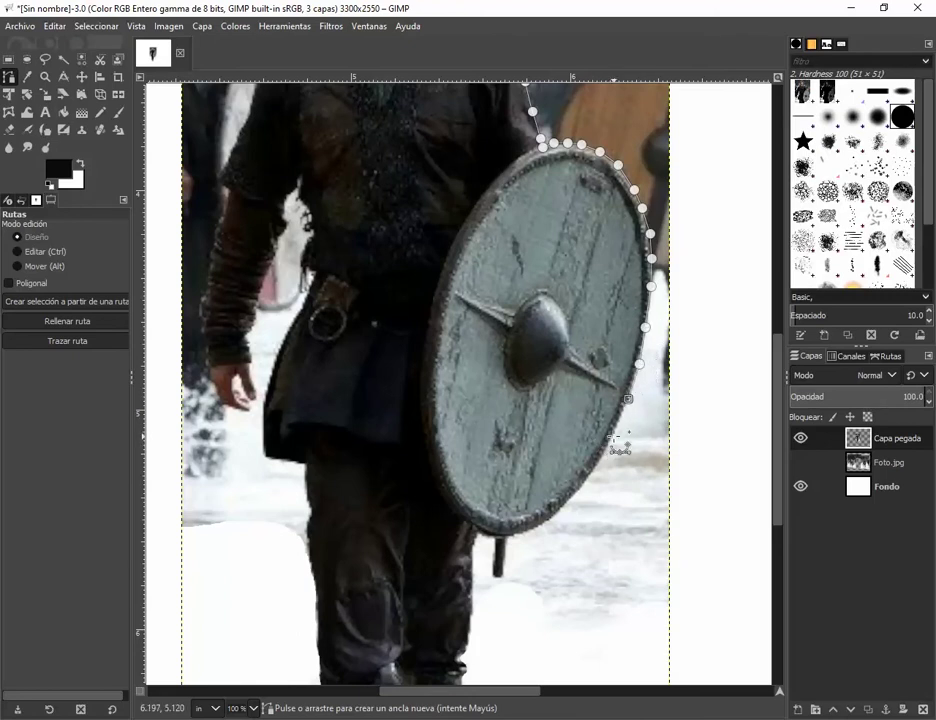
{"action": "left_click", "coordinate": [614, 436]}
{"action": "left_click", "coordinate": [604, 456]}
{"action": "left_click", "coordinate": [586, 478]}
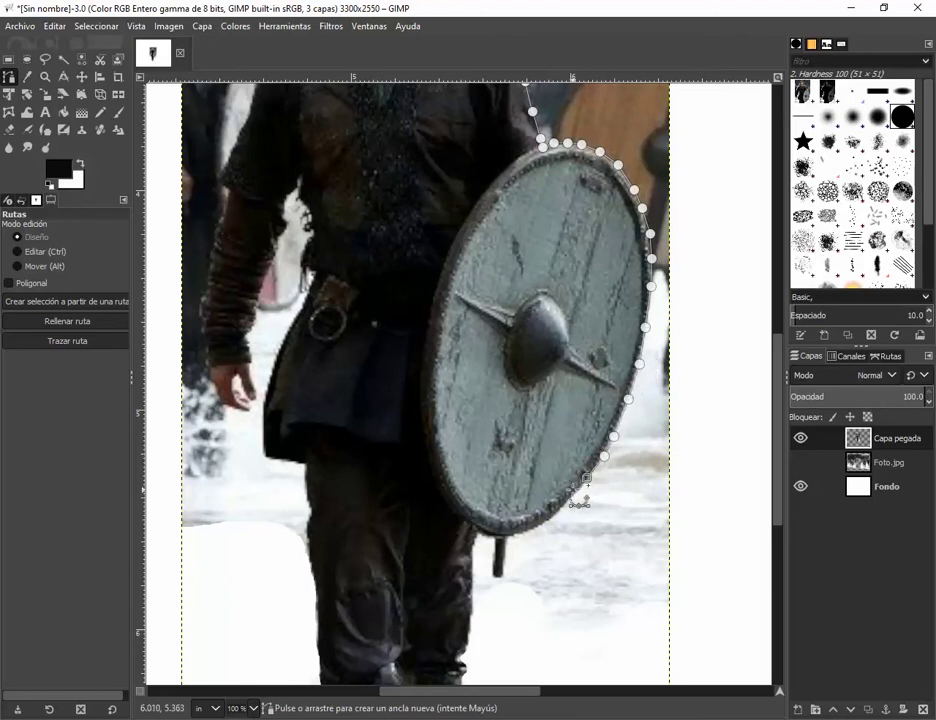
{"action": "left_click", "coordinate": [571, 497]}
{"action": "left_click", "coordinate": [549, 521]}
{"action": "left_click", "coordinate": [528, 530]}
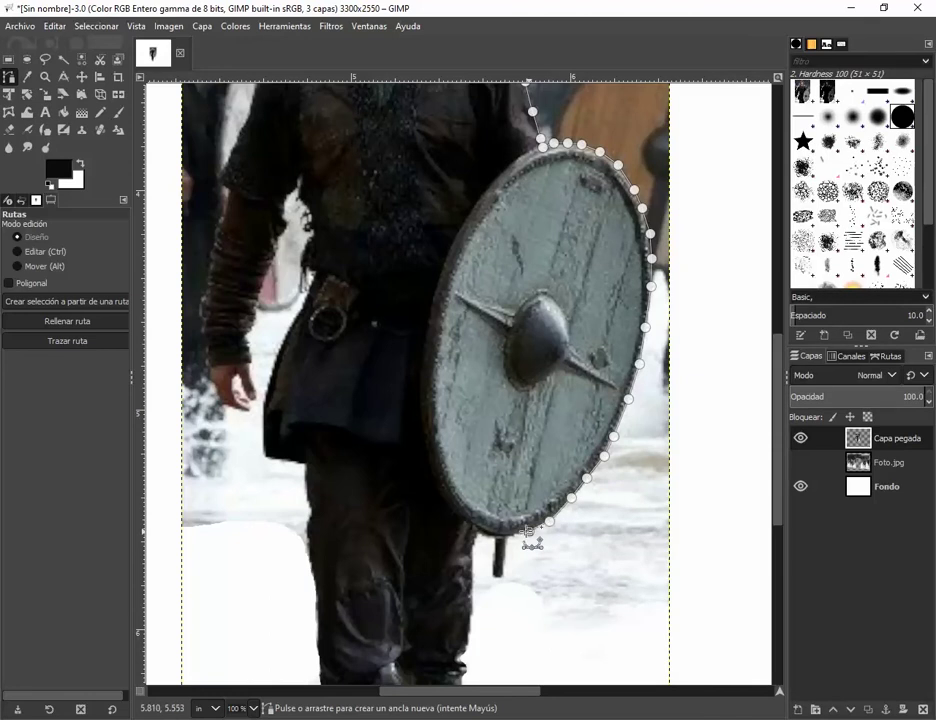
Trace the path around the peg below the shield and a short way down the adjacent leg.
{"action": "left_click", "coordinate": [506, 537]}
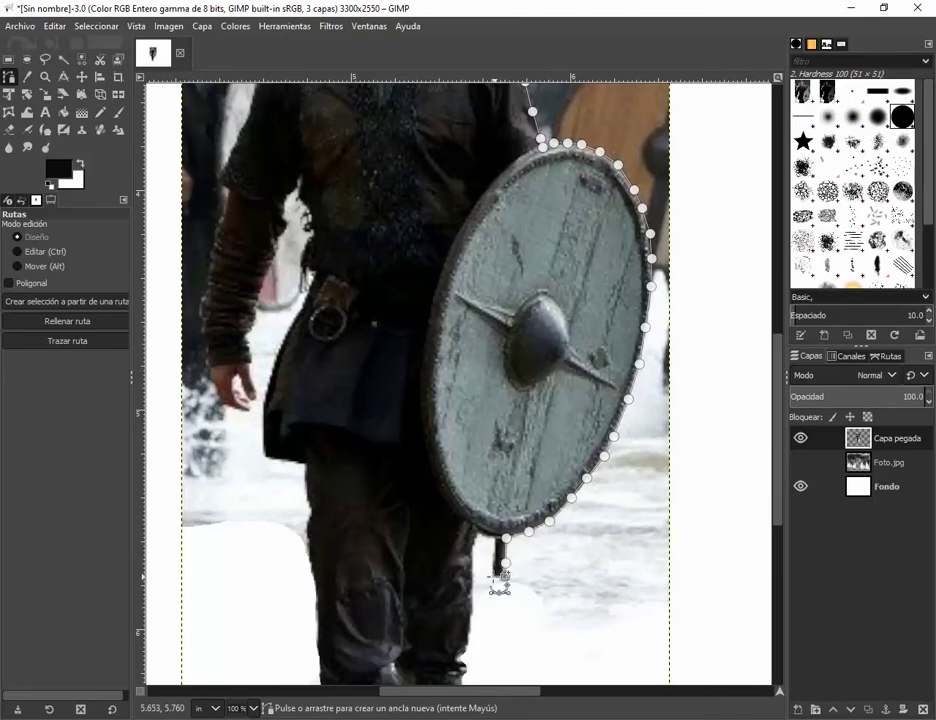
{"action": "left_click", "coordinate": [500, 576]}
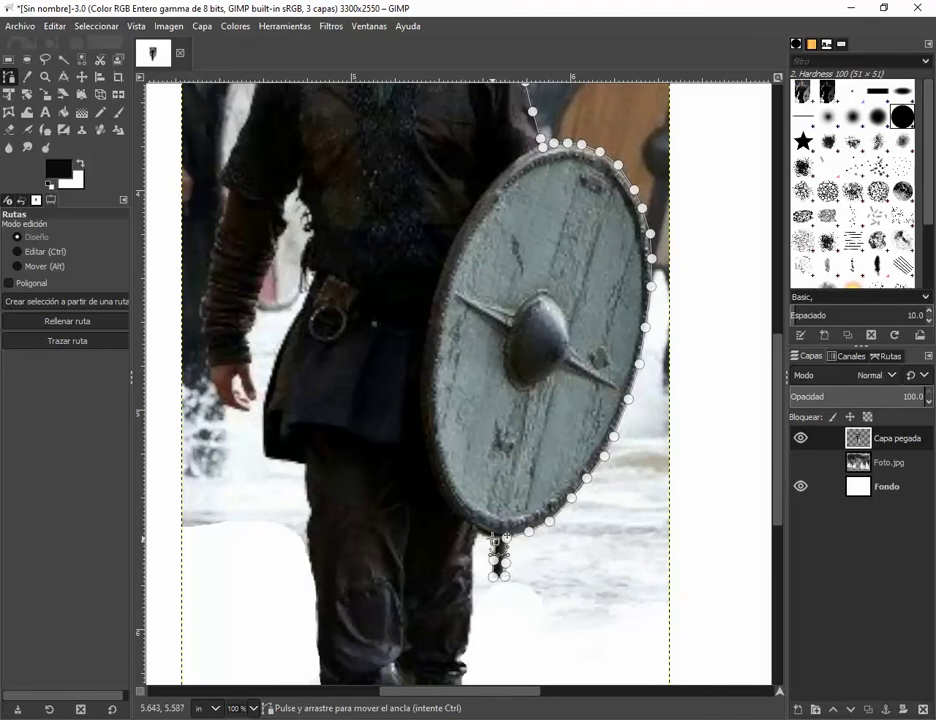
{"action": "left_click", "coordinate": [477, 564]}
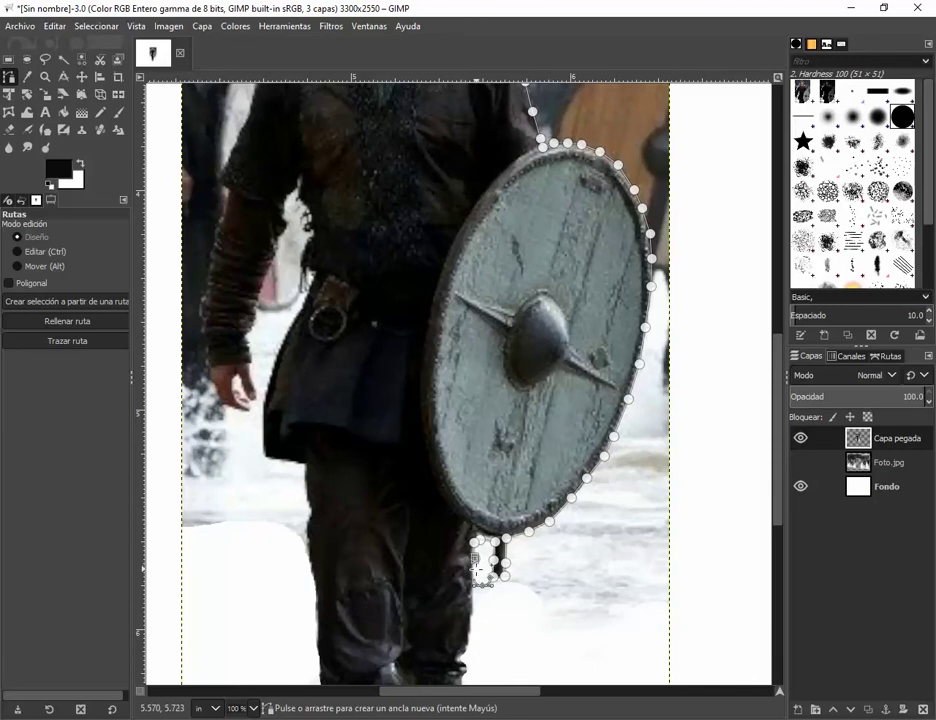
{"action": "left_click", "coordinate": [476, 594]}
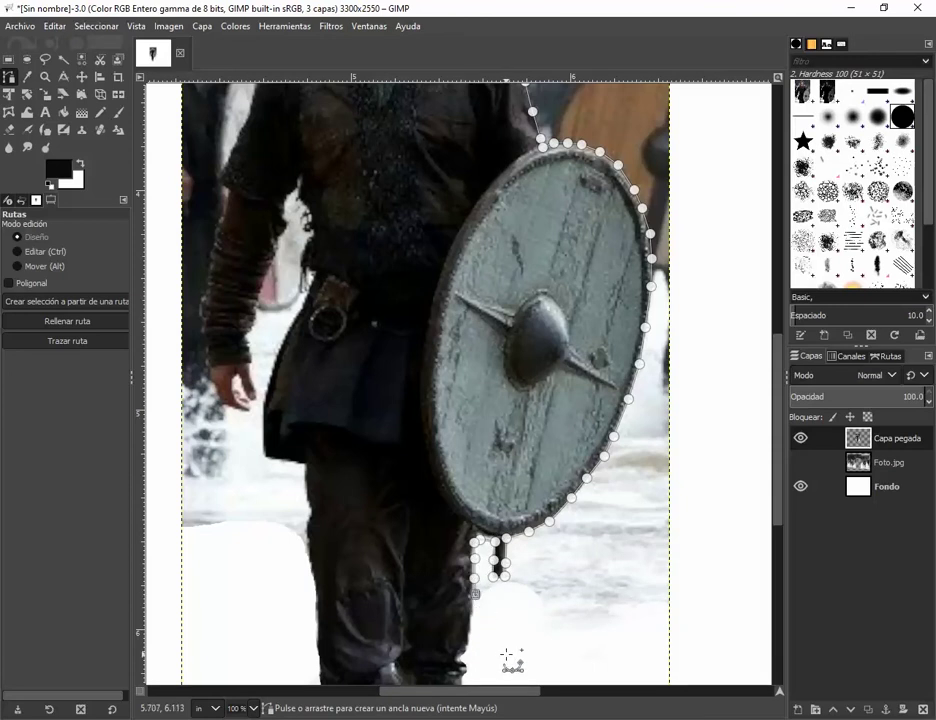
Extend the path from the leg out past the photo's shield-side edge, over its top and back down beside the man's head.
{"action": "scroll", "coordinate": [547, 633], "scroll_direction": "down", "scroll_amount": 2}
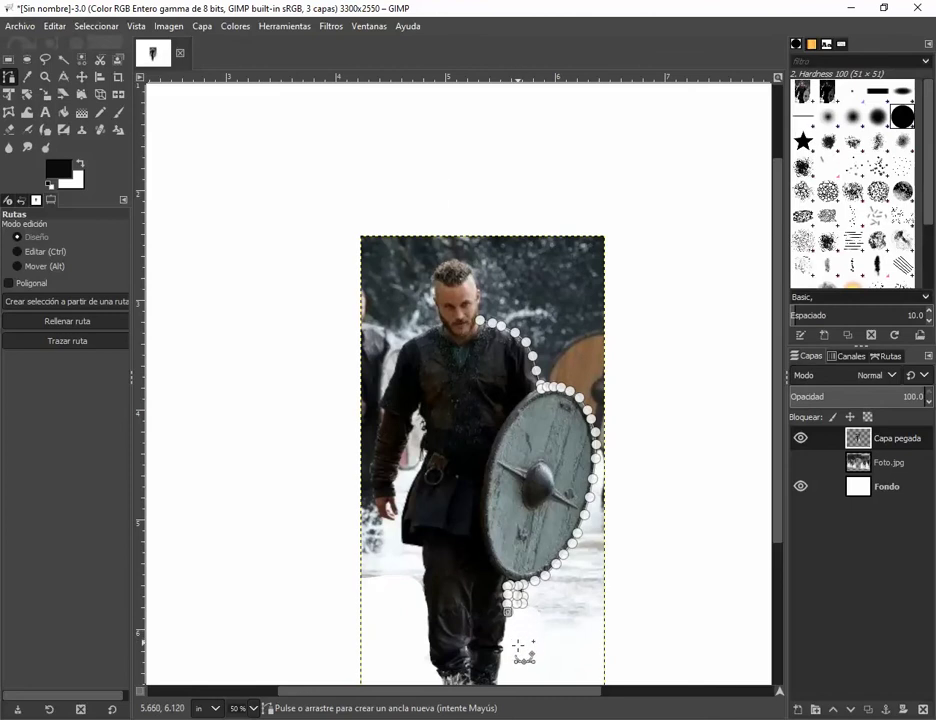
{"action": "left_click_drag", "start_coordinate": [518, 645], "coordinate": [671, 635]}
{"action": "left_click", "coordinate": [685, 126]}
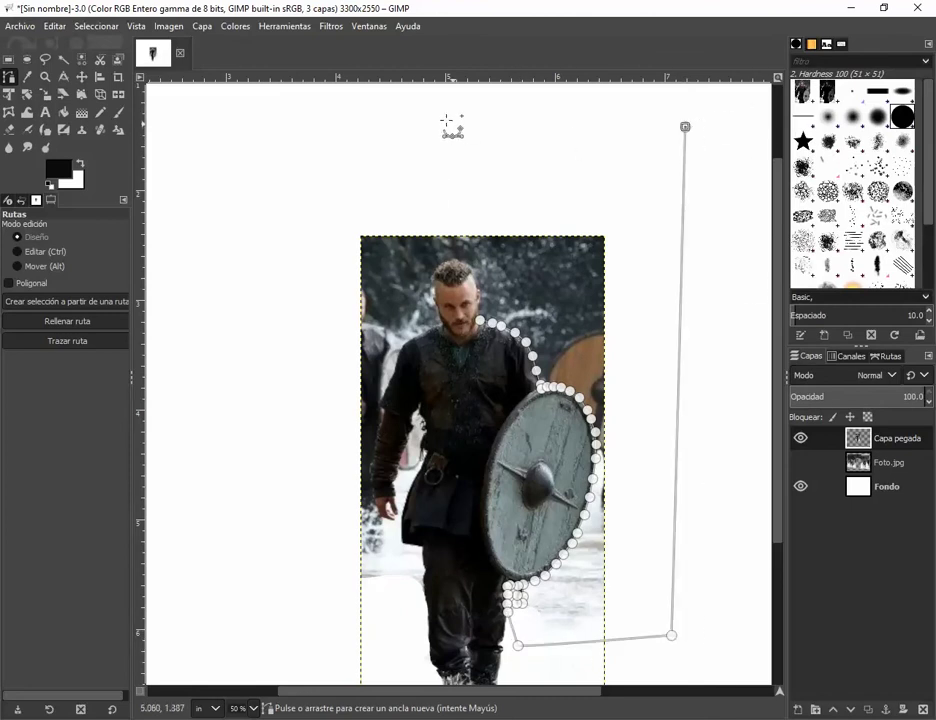
{"action": "left_click", "coordinate": [417, 116]}
{"action": "left_click", "coordinate": [488, 166]}
{"action": "left_click_drag", "start_coordinate": [497, 220], "coordinate": [487, 298]}
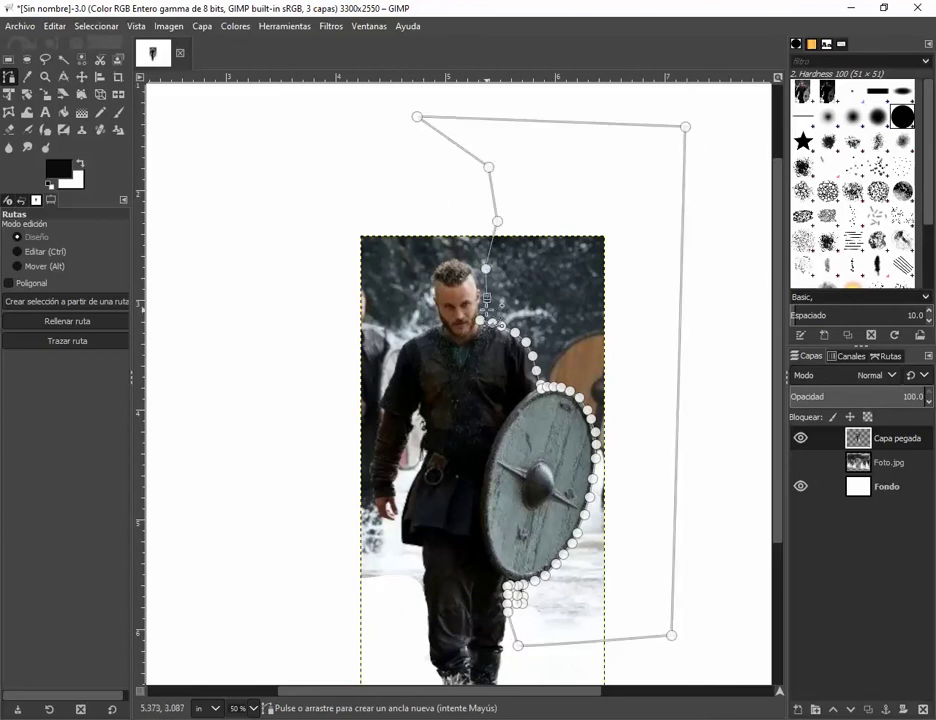
Bring the path back to its starting point at the jaw and create a selection from it.
{"action": "scroll", "coordinate": [493, 307], "scroll_direction": "up", "scroll_amount": 4}
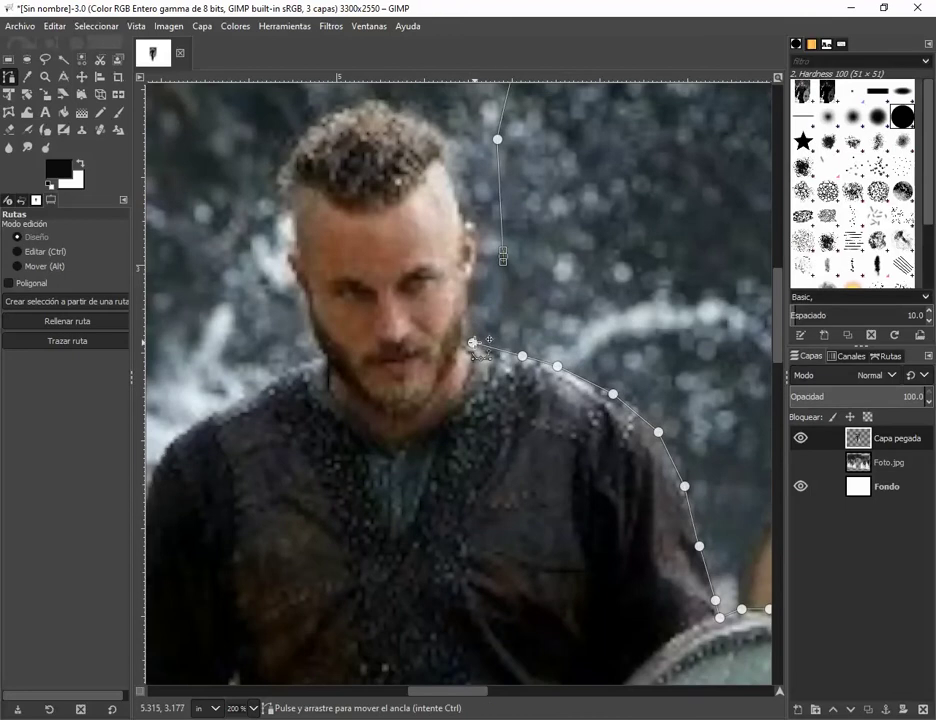
{"action": "right_click", "coordinate": [555, 245]}
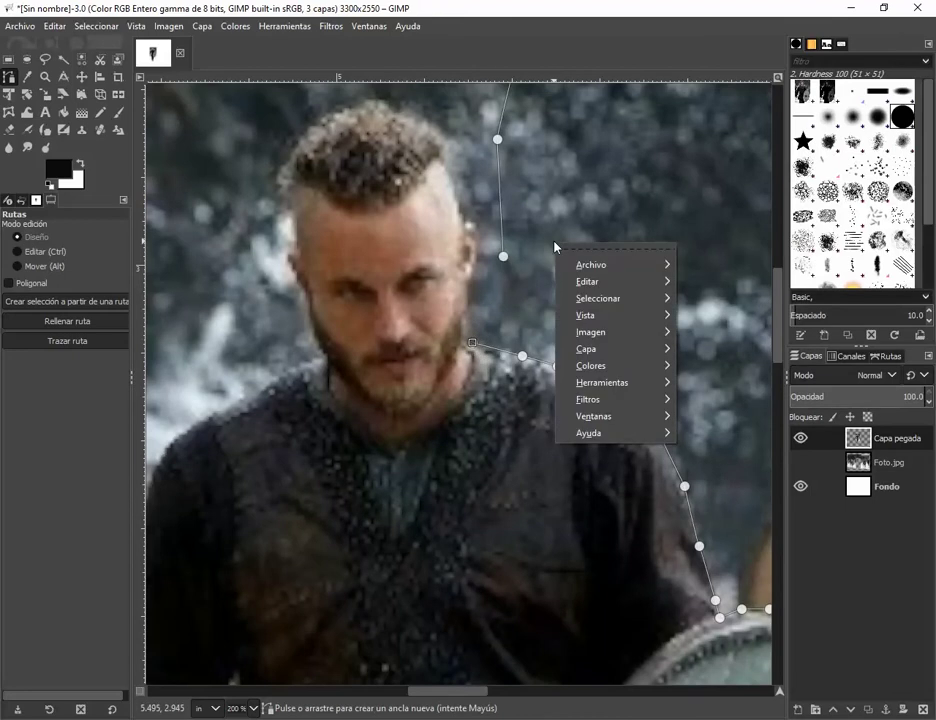
{"action": "mouse_move", "coordinate": [660, 297]}
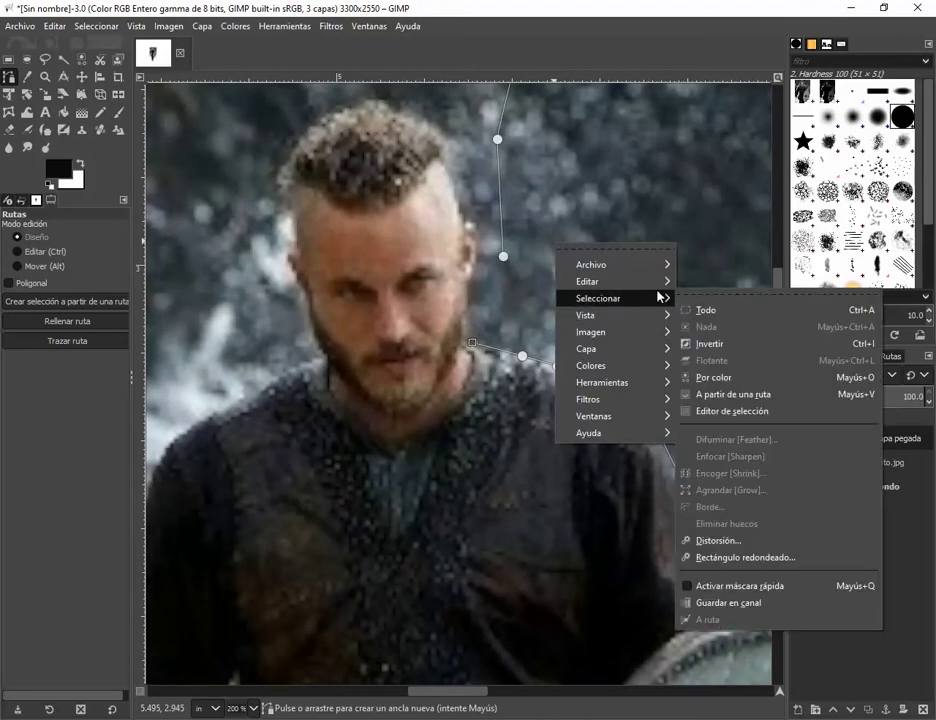
{"action": "left_click", "coordinate": [728, 394]}
Delete the selected background on the shield side of the pasted layer and clear the selection.
{"action": "scroll", "coordinate": [727, 397], "scroll_direction": "down", "scroll_amount": 5}
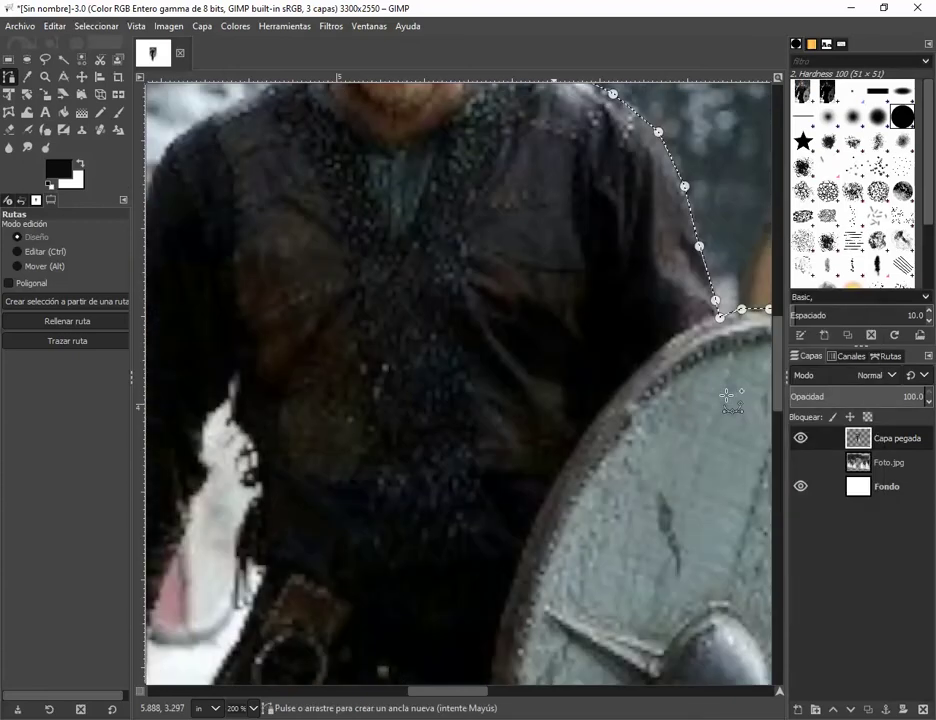
{"action": "scroll", "coordinate": [727, 397], "scroll_direction": "down", "scroll_amount": 3}
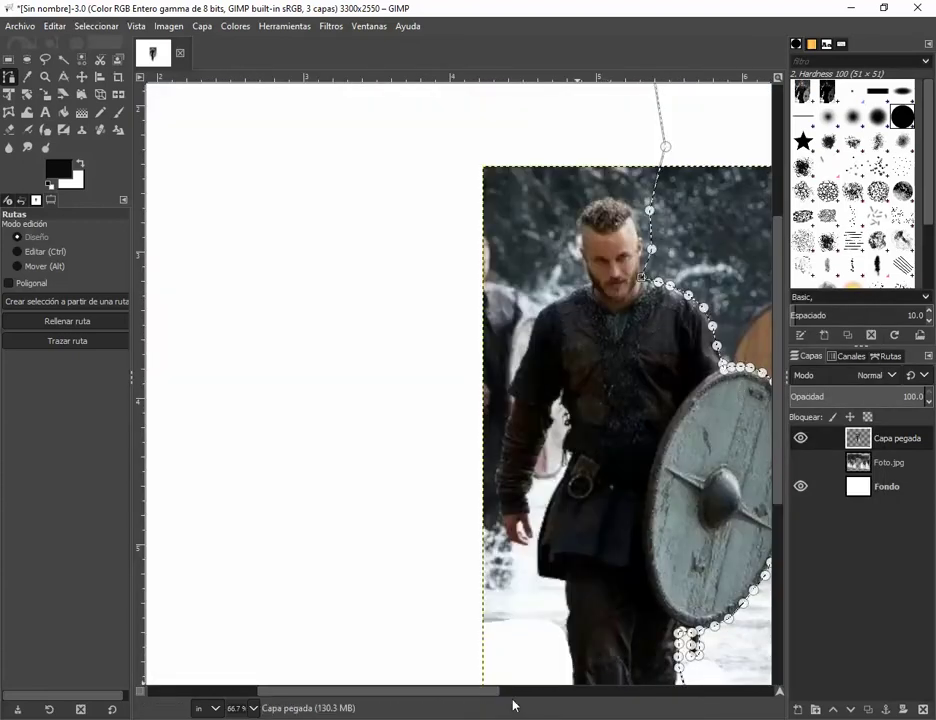
{"action": "scroll", "coordinate": [469, 697], "scroll_direction": "right", "scroll_amount": 3}
{"action": "scroll", "coordinate": [531, 675], "scroll_direction": "down", "scroll_amount": 5}
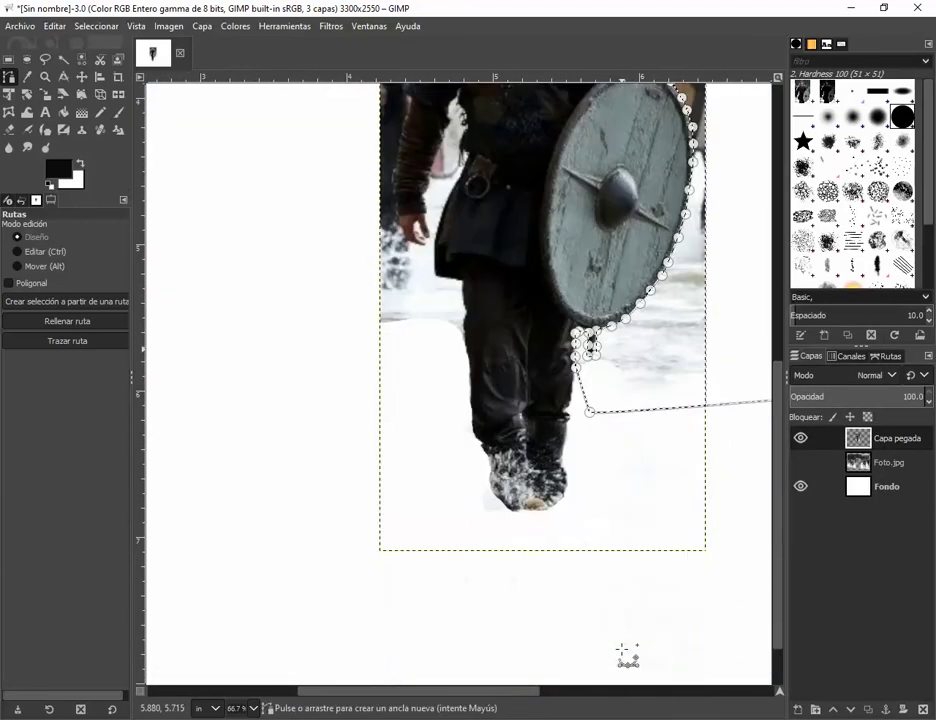
{"action": "scroll", "coordinate": [625, 655], "scroll_direction": "up", "scroll_amount": 5}
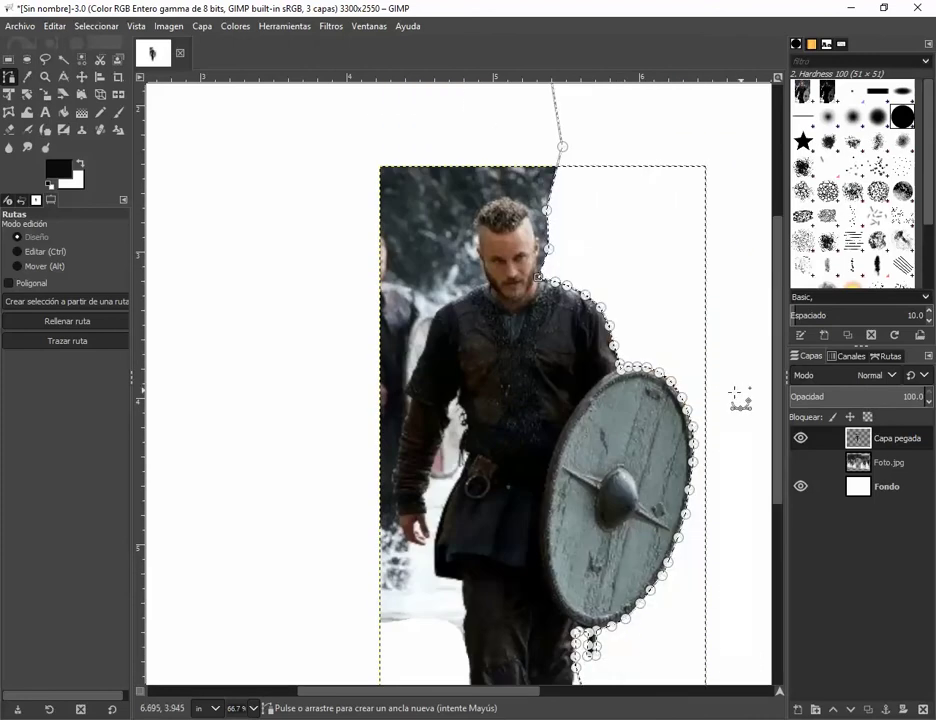
{"action": "left_click", "coordinate": [8, 60]}
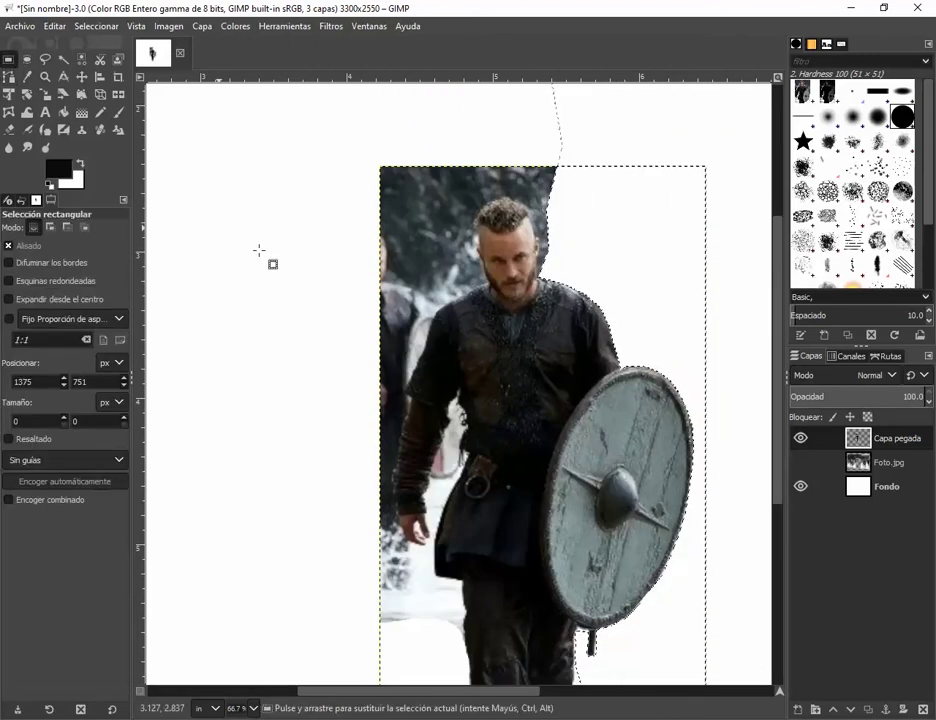
{"action": "left_click", "coordinate": [470, 125]}
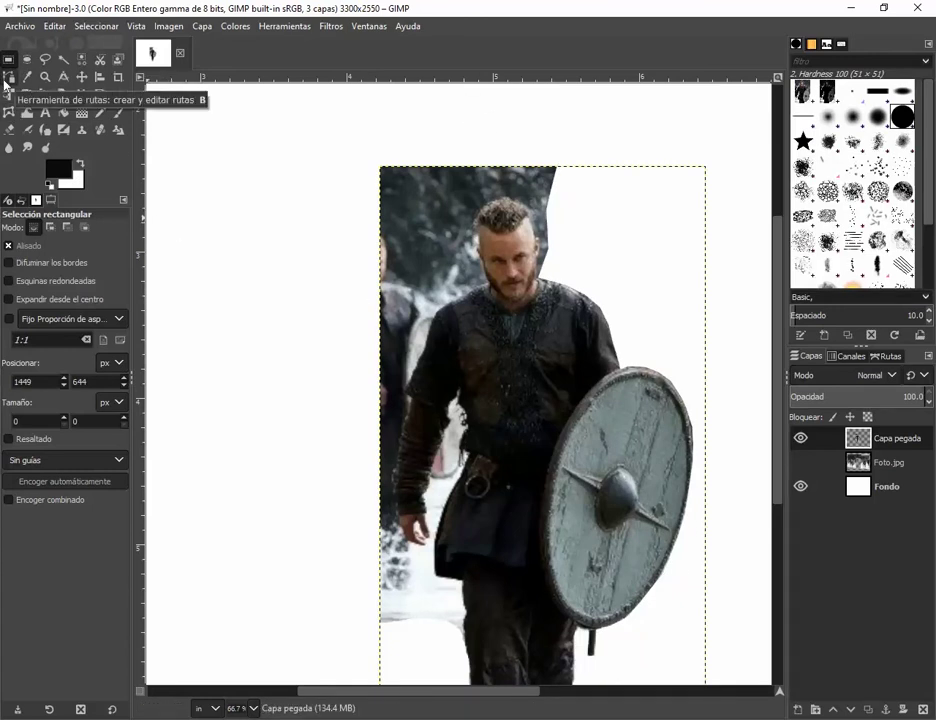
Start a new path with the Paths tool at the free hand's fingertip and trace the hand's body-side edge up to the cuff.
{"action": "left_click", "coordinate": [8, 78]}
{"action": "scroll", "coordinate": [436, 513], "scroll_direction": "up", "scroll_amount": 3, "text": "ctrl"}
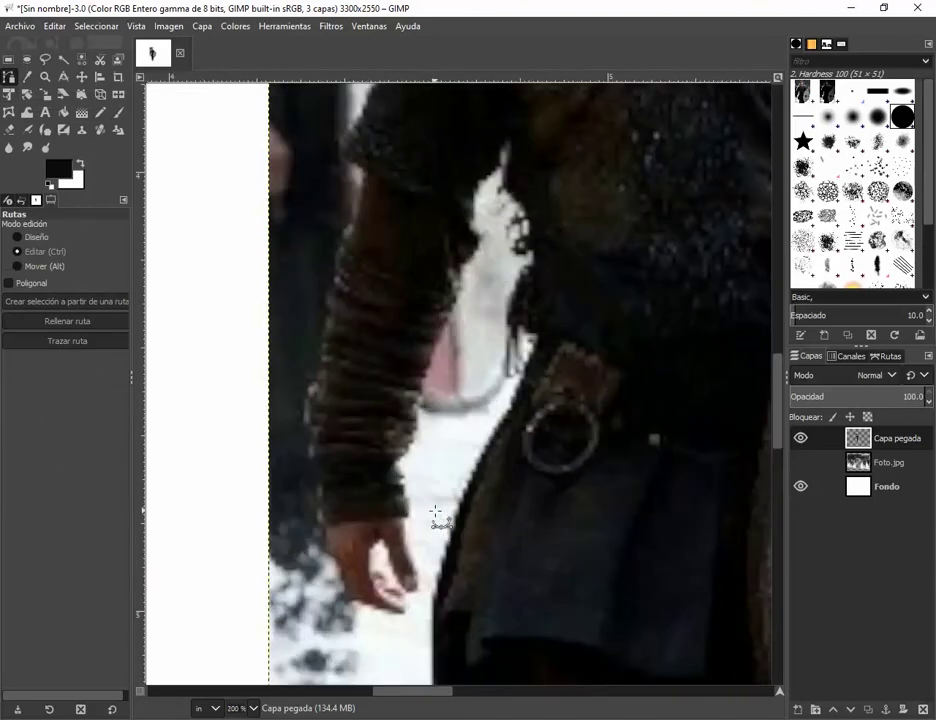
{"action": "scroll", "coordinate": [416, 600], "scroll_direction": "up", "scroll_amount": 1, "text": "ctrl"}
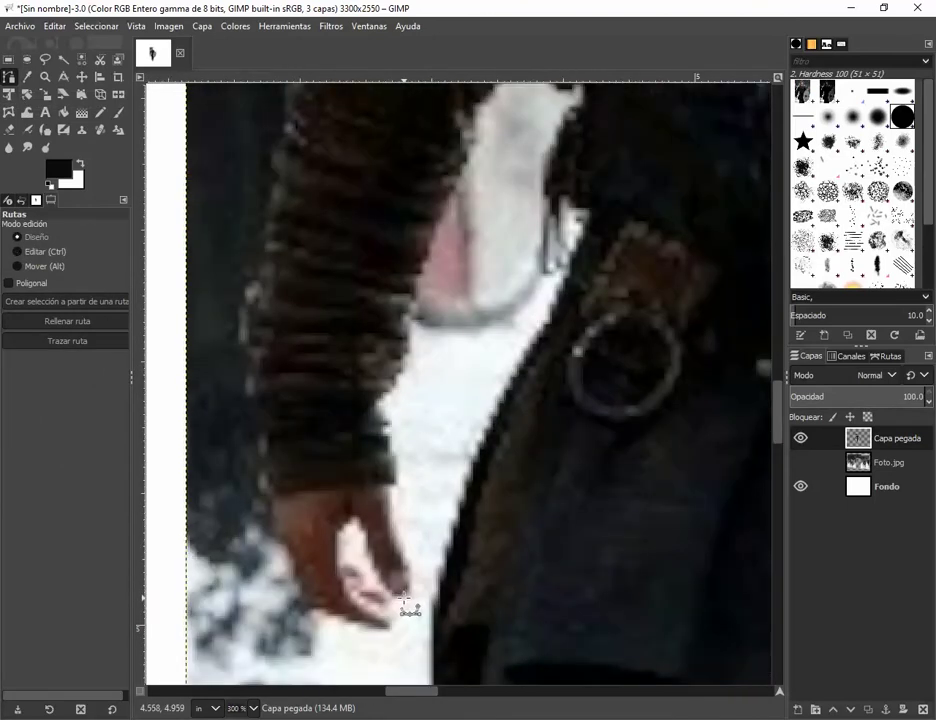
{"action": "left_click", "coordinate": [407, 589]}
{"action": "left_click", "coordinate": [407, 568]}
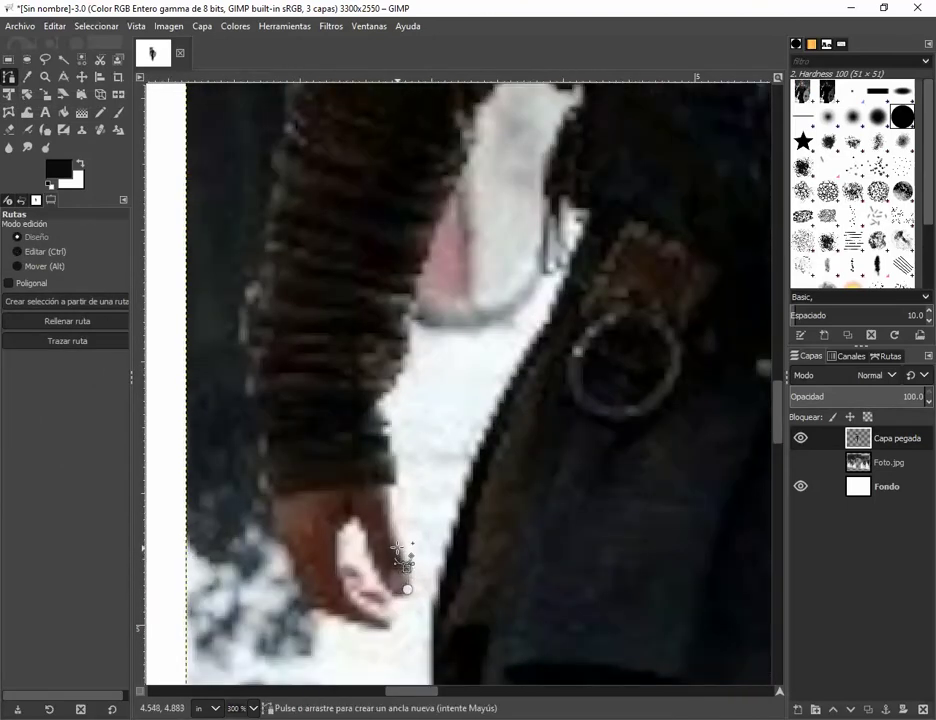
{"action": "left_click", "coordinate": [396, 538]}
{"action": "left_click", "coordinate": [393, 488]}
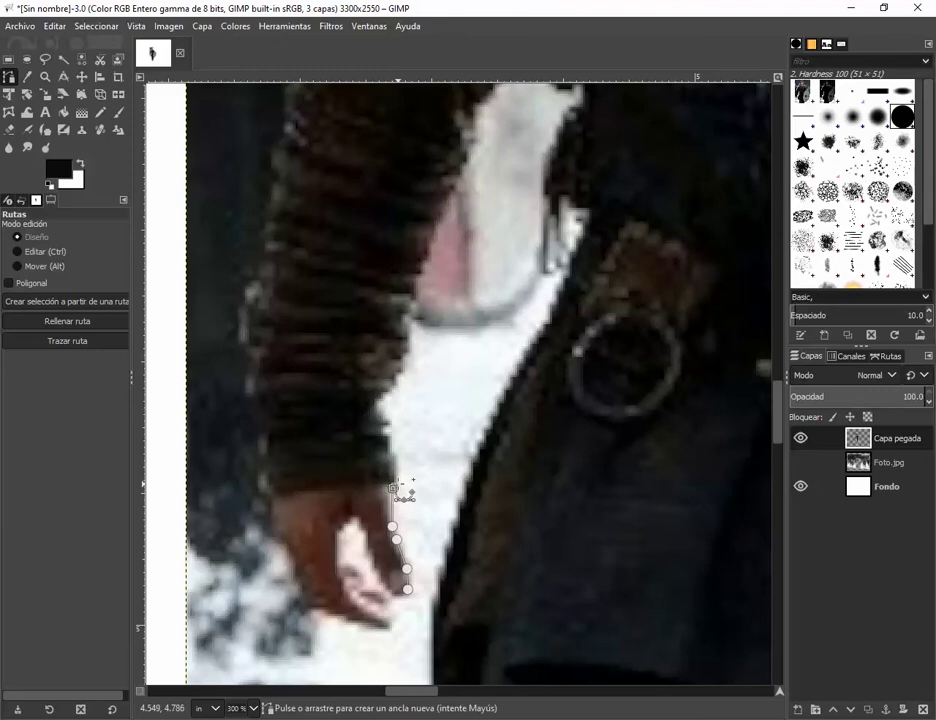
Continue the path up the cuff and around the notch in the lower sleeve, along the edge facing the body.
{"action": "left_click", "coordinate": [398, 477]}
{"action": "left_click", "coordinate": [397, 457]}
{"action": "left_click", "coordinate": [386, 429]}
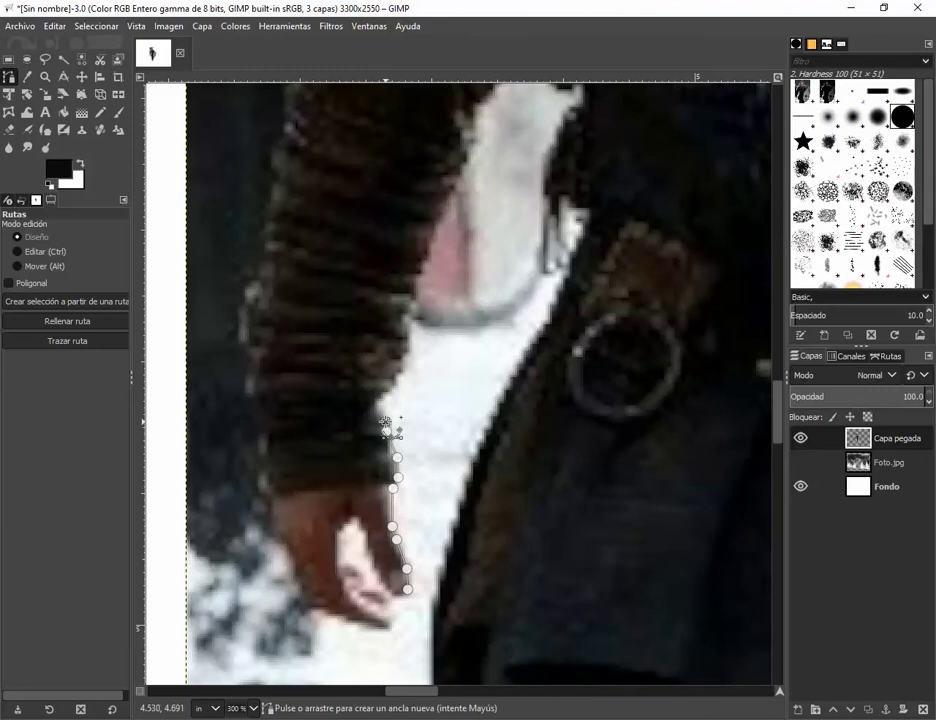
{"action": "left_click", "coordinate": [384, 421]}
{"action": "left_click", "coordinate": [378, 407]}
{"action": "left_click", "coordinate": [390, 394]}
{"action": "left_click", "coordinate": [401, 377]}
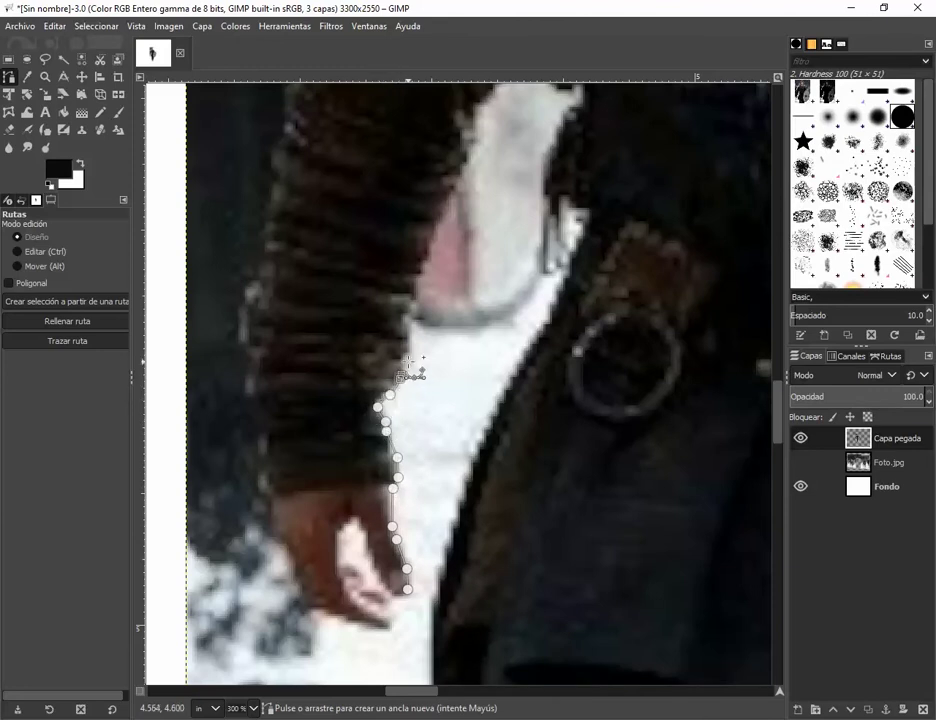
{"action": "left_click", "coordinate": [408, 360]}
{"action": "left_click", "coordinate": [414, 340]}
{"action": "left_click", "coordinate": [412, 308]}
{"action": "left_click", "coordinate": [423, 275]}
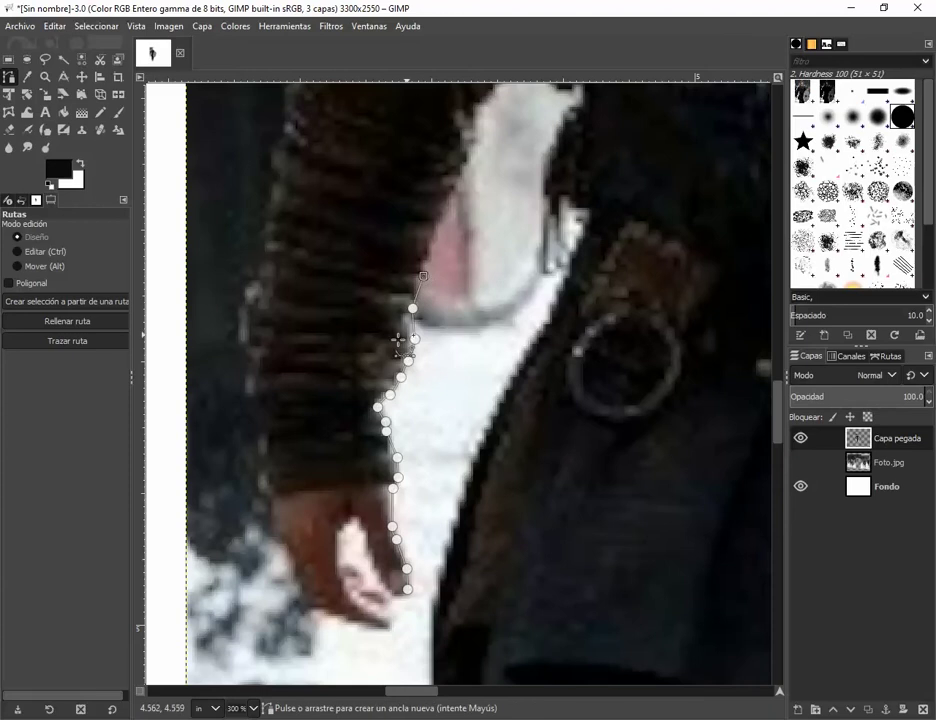
{"action": "key", "text": "ctrl+z"}
{"action": "key", "text": "ctrl+z"}
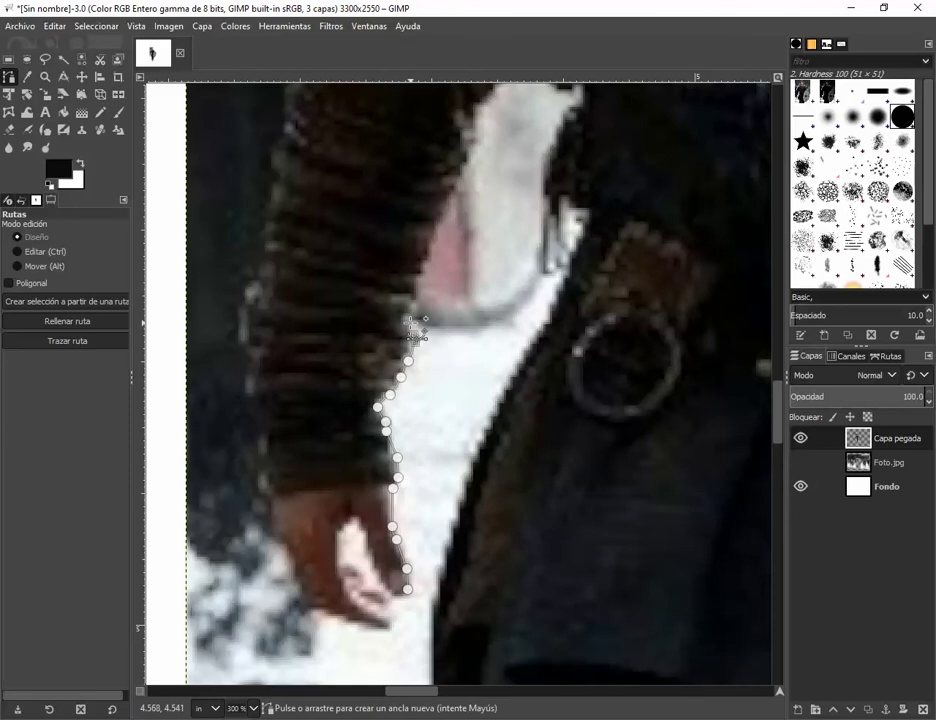
Trace the path up the forearm's inner edge, past the pink background patch between arm and body.
{"action": "left_click", "coordinate": [413, 322]}
{"action": "left_click", "coordinate": [411, 307]}
{"action": "left_click", "coordinate": [416, 285]}
{"action": "left_click", "coordinate": [439, 226]}
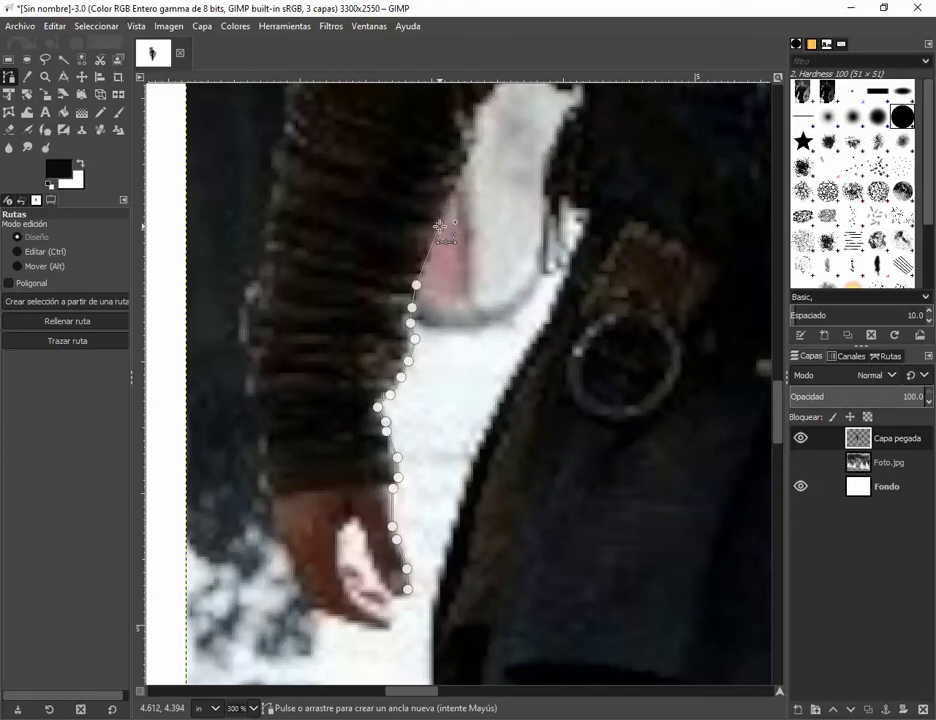
{"action": "scroll", "coordinate": [441, 301], "scroll_direction": "up", "scroll_amount": 6}
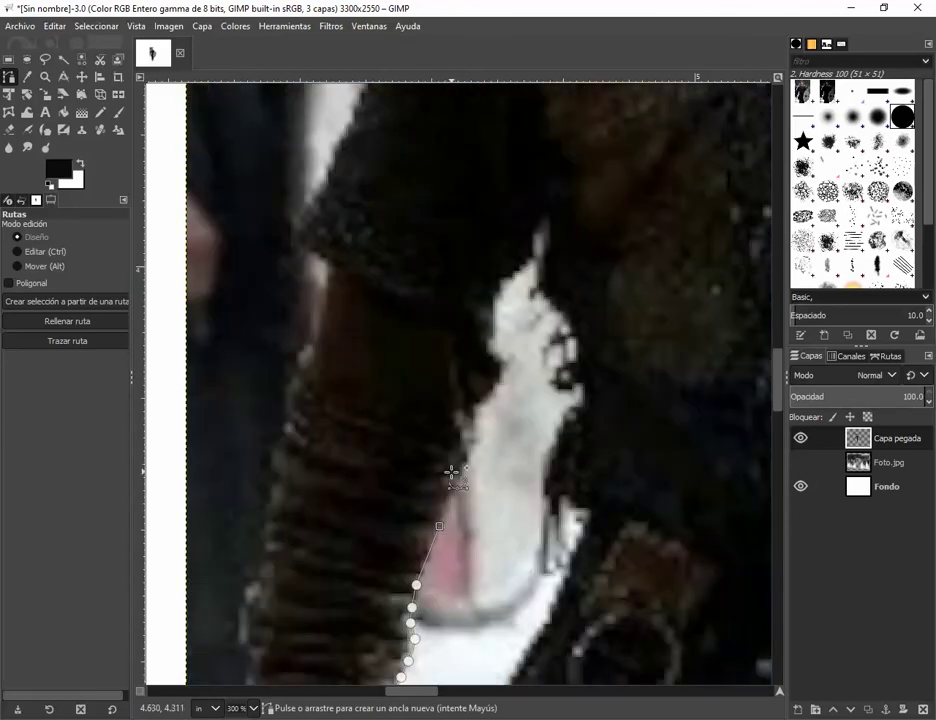
{"action": "left_click", "coordinate": [458, 479]}
{"action": "left_click", "coordinate": [476, 444]}
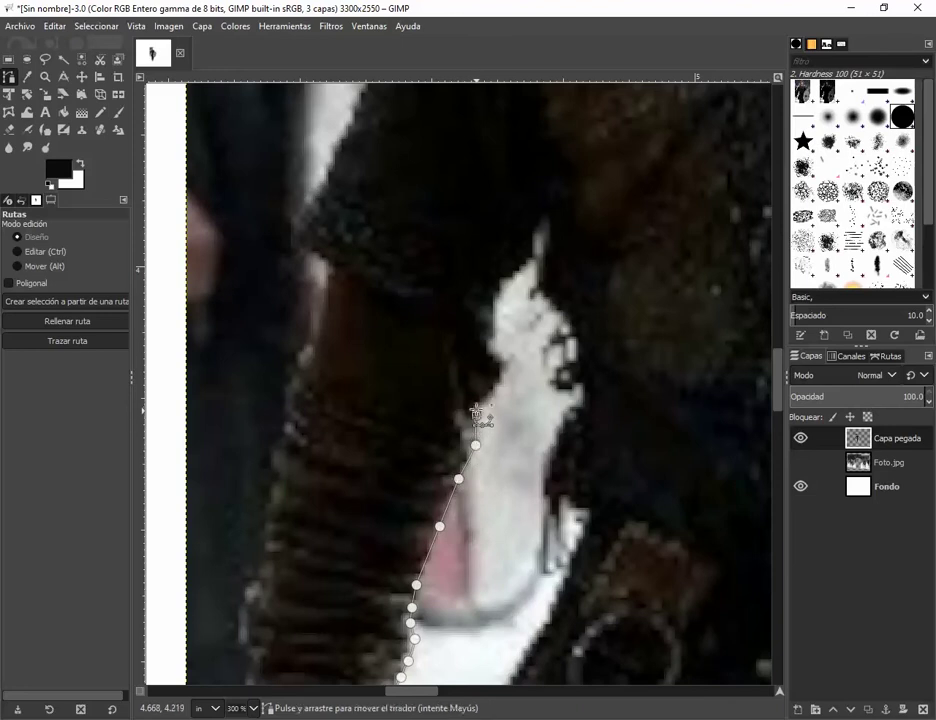
Continue the path around the elbow bulge and up to the peak of the background gap below the armpit.
{"action": "left_click", "coordinate": [476, 414]}
{"action": "left_click", "coordinate": [483, 402]}
{"action": "left_click", "coordinate": [495, 382]}
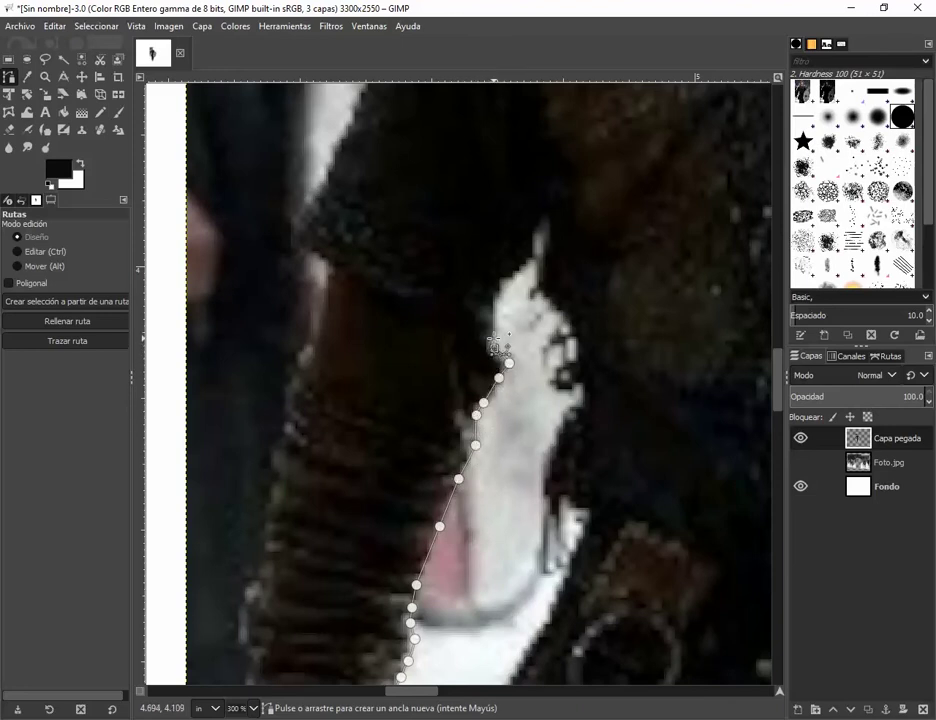
{"action": "left_click", "coordinate": [494, 338]}
{"action": "left_click", "coordinate": [492, 310]}
{"action": "left_click", "coordinate": [493, 292]}
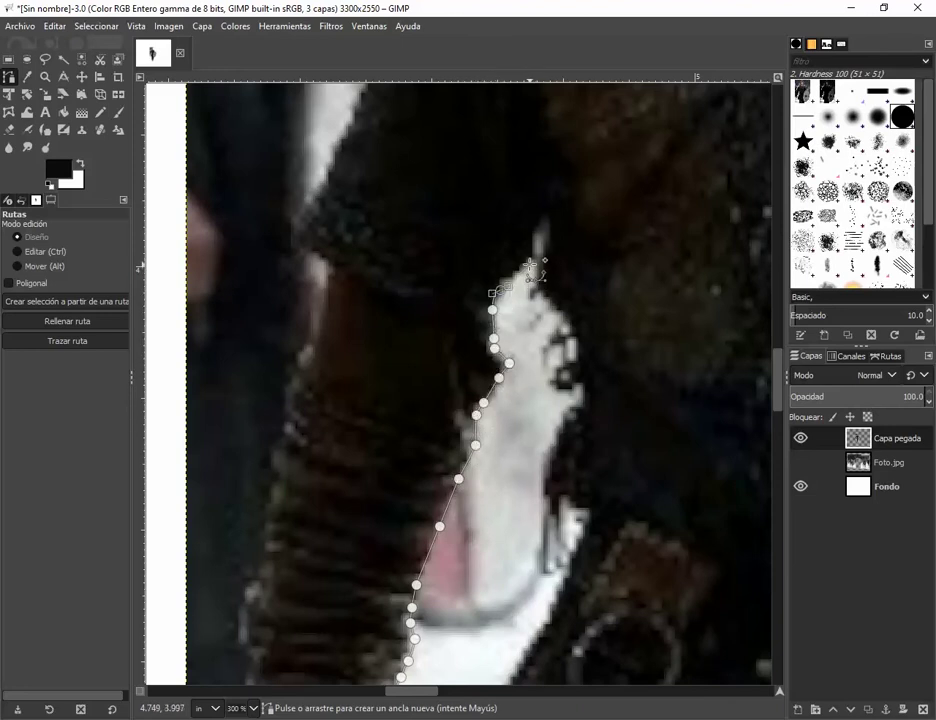
{"action": "left_click", "coordinate": [531, 265]}
Turn the path at the gap's peak and trace down the frayed torso-side edge to just below the loose curls.
{"action": "left_click", "coordinate": [532, 287]}
{"action": "left_click", "coordinate": [545, 298]}
{"action": "left_click", "coordinate": [560, 309]}
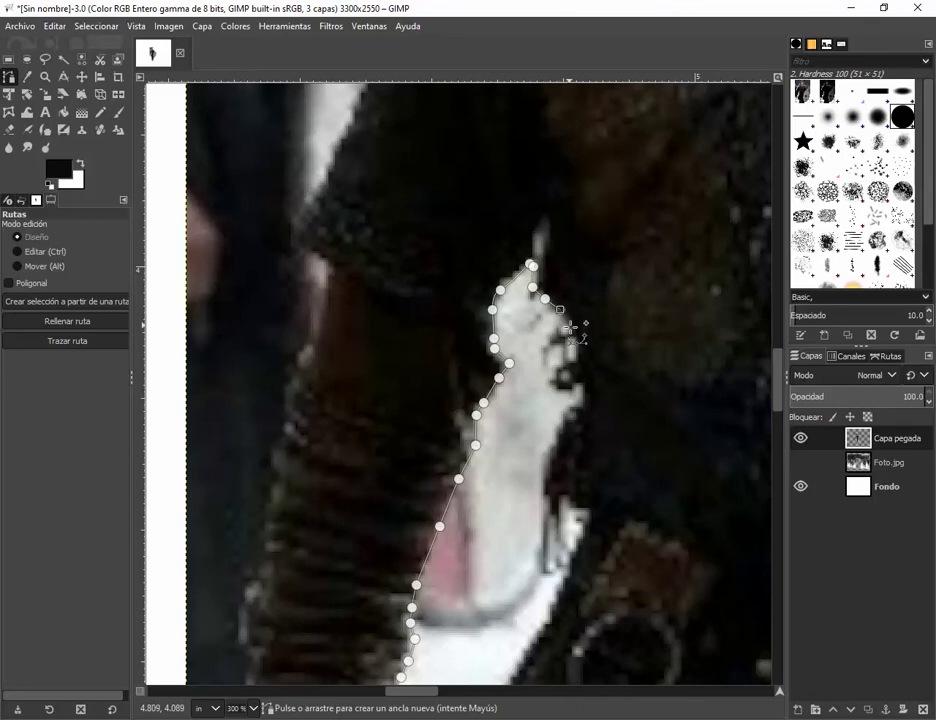
{"action": "left_click", "coordinate": [571, 328]}
{"action": "left_click", "coordinate": [577, 361]}
{"action": "left_click", "coordinate": [578, 391]}
{"action": "left_click", "coordinate": [579, 405]}
Trace the path down the waist and around the thin loose straps to the edge just above the belt pouch.
{"action": "left_click", "coordinate": [568, 415]}
{"action": "left_click", "coordinate": [555, 437]}
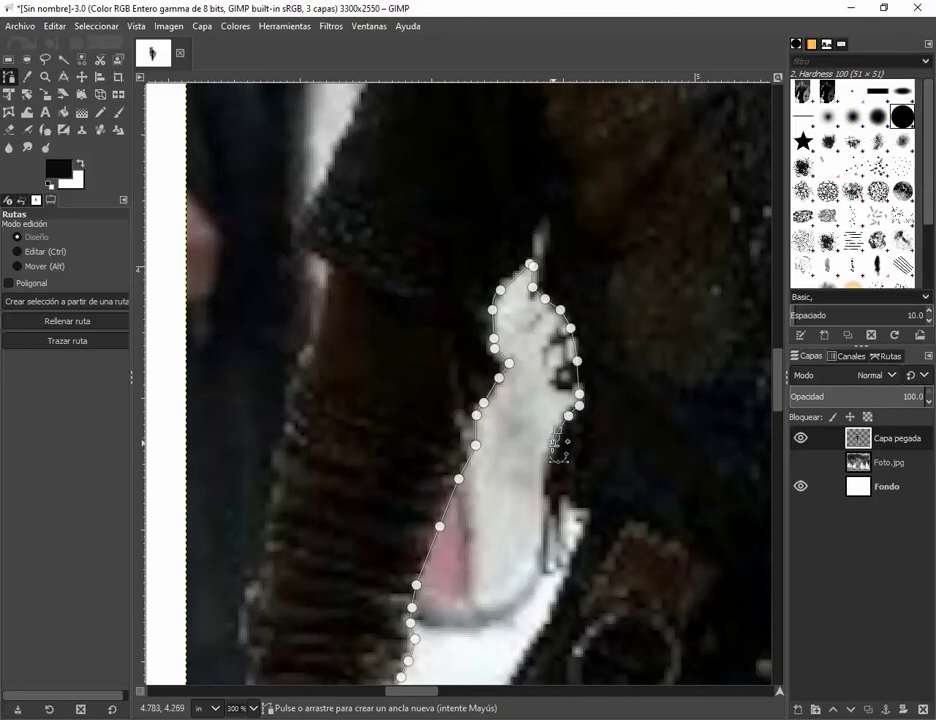
{"action": "left_click", "coordinate": [542, 467]}
{"action": "left_click", "coordinate": [543, 487]}
{"action": "left_click", "coordinate": [551, 494]}
{"action": "left_click", "coordinate": [565, 504]}
{"action": "left_click", "coordinate": [581, 511]}
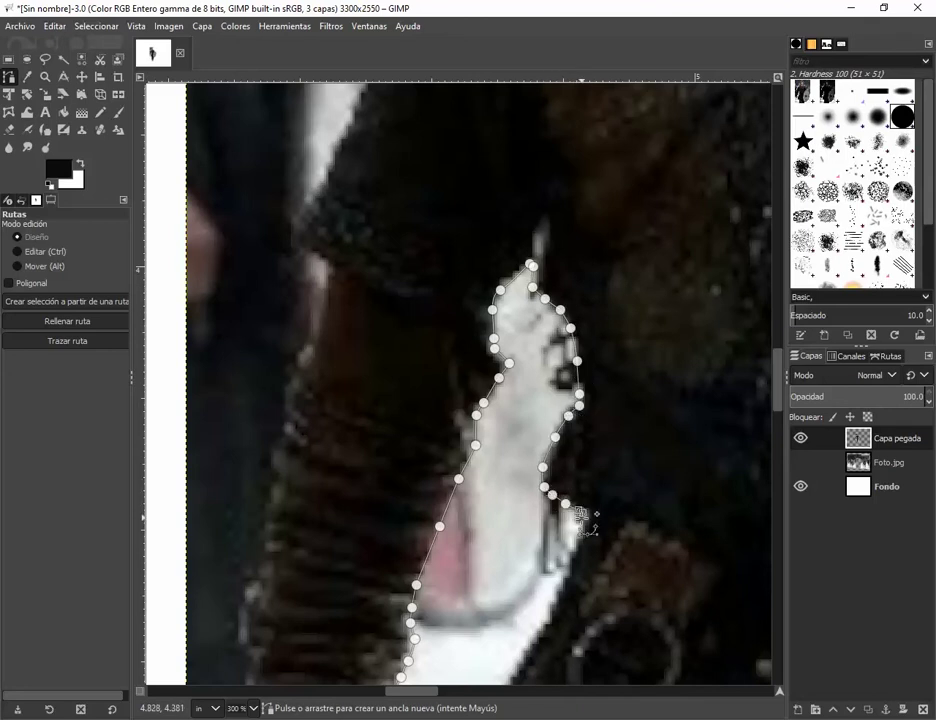
Continue the path down the curved side of the tunic skirt to just below the level of the fingertip.
{"action": "scroll", "coordinate": [550, 585], "scroll_direction": "down", "scroll_amount": 5}
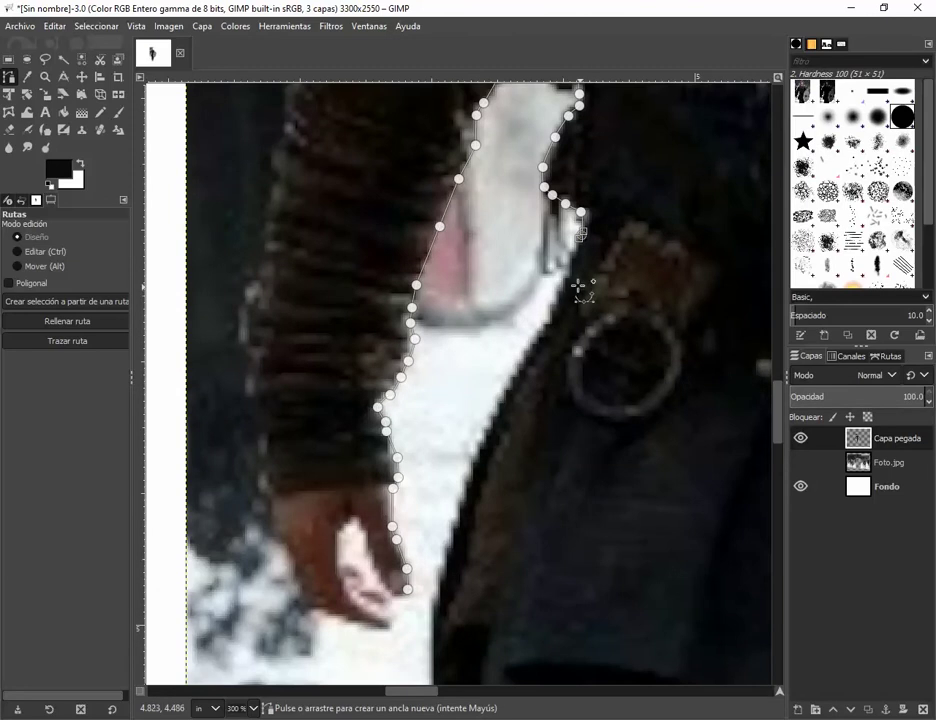
{"action": "left_click", "coordinate": [546, 314]}
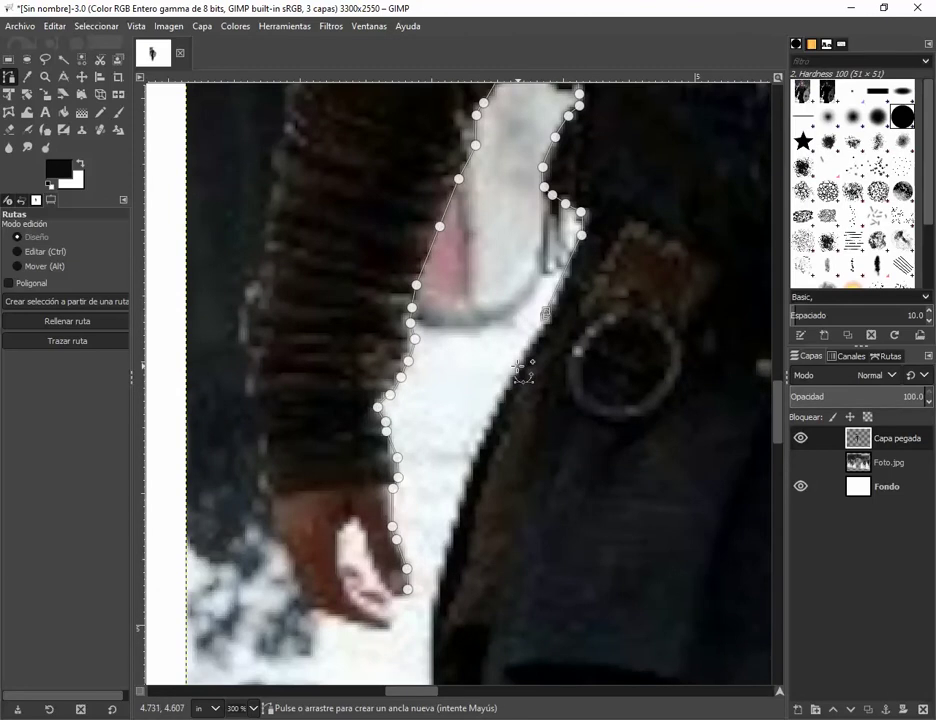
{"action": "left_click", "coordinate": [517, 368]}
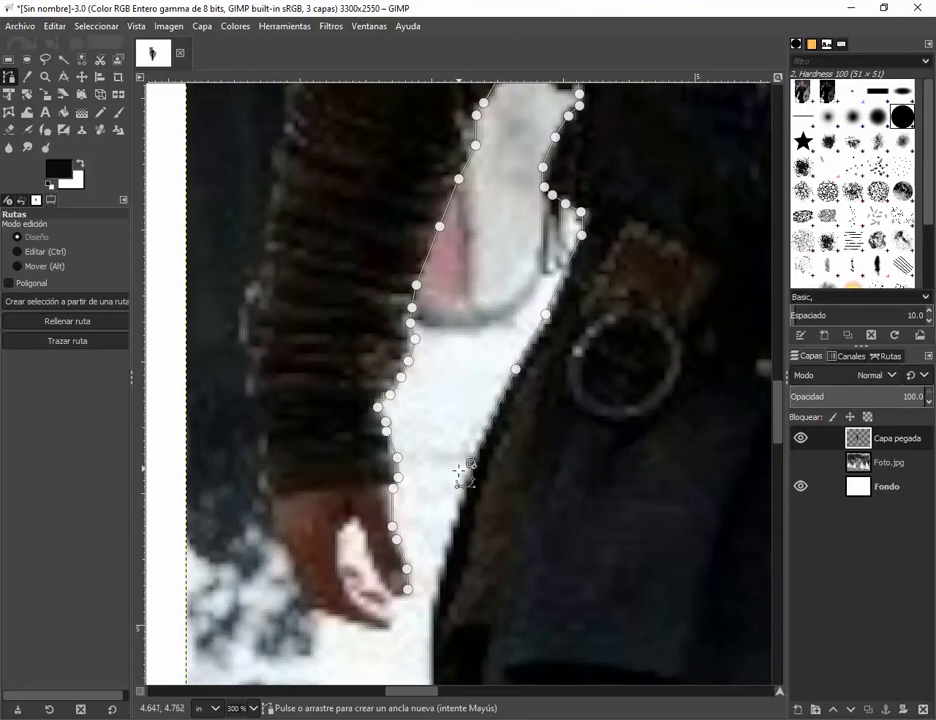
{"action": "scroll", "coordinate": [459, 470], "scroll_direction": "down", "scroll_amount": 5}
{"action": "left_click", "coordinate": [439, 273]}
{"action": "left_click", "coordinate": [430, 320]}
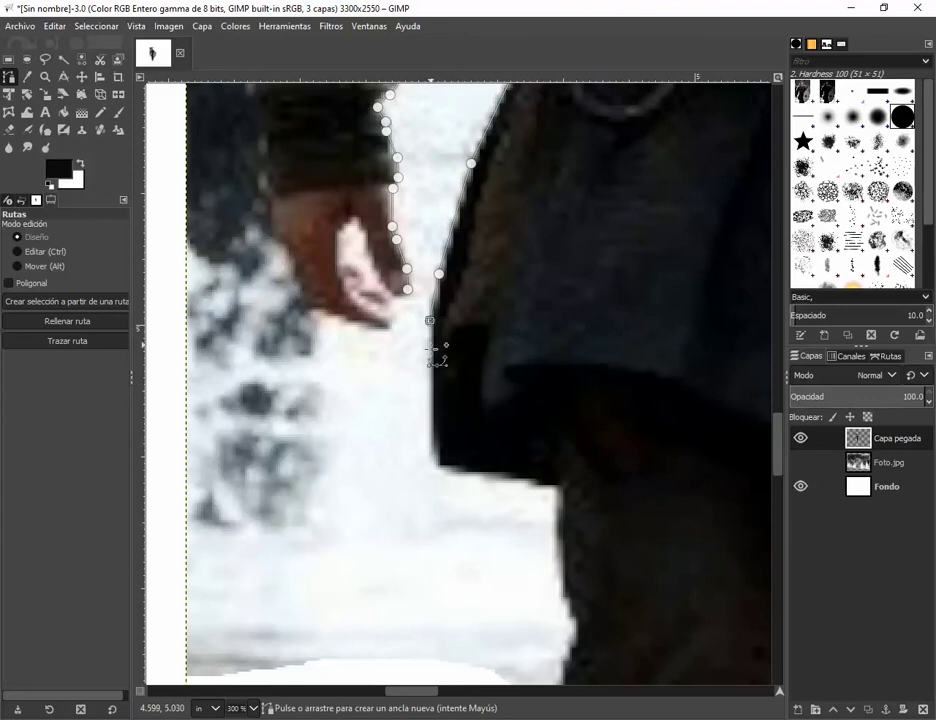
Trace the path down the tunic skirt's lower side, around its bottom corner and partway along the hem.
{"action": "left_click", "coordinate": [430, 382]}
{"action": "left_click", "coordinate": [426, 441]}
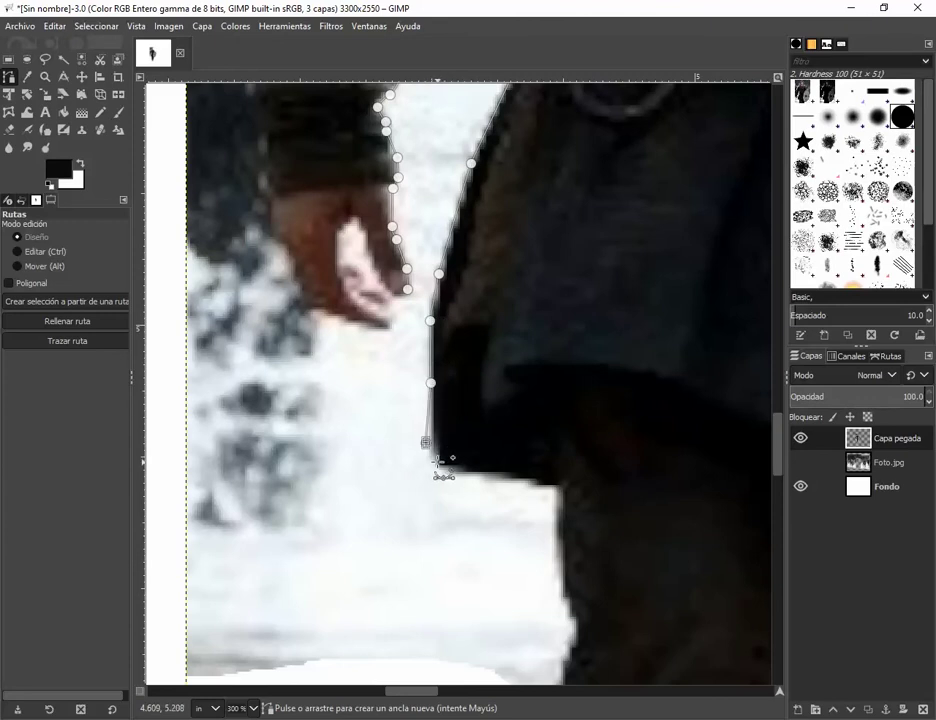
{"action": "left_click_drag", "start_coordinate": [426, 441], "coordinate": [433, 423]}
{"action": "left_click", "coordinate": [435, 456]}
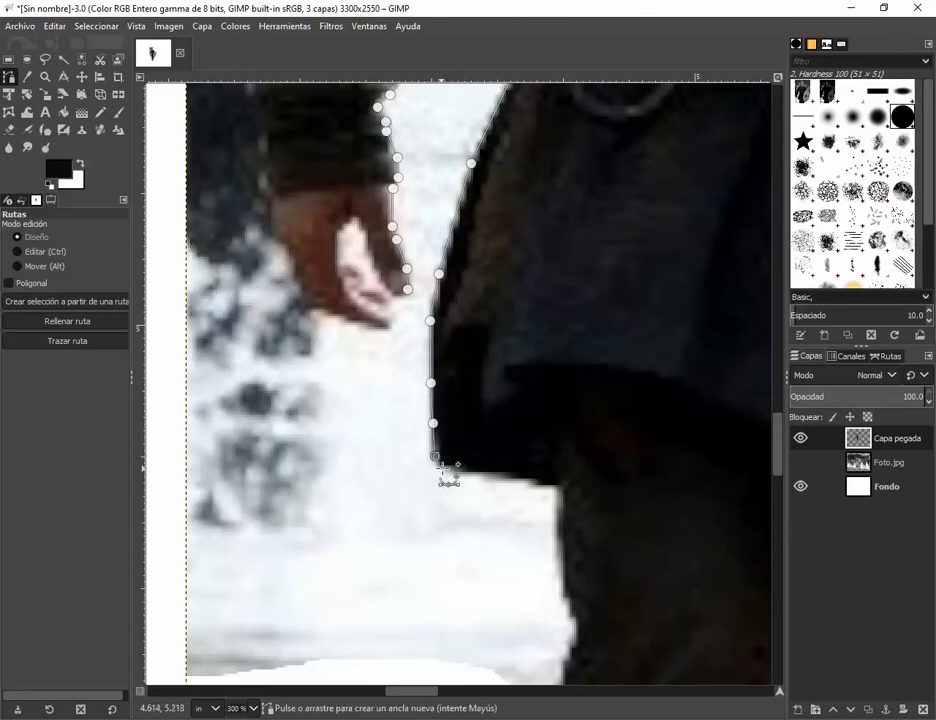
{"action": "left_click", "coordinate": [452, 470]}
{"action": "left_click", "coordinate": [493, 476]}
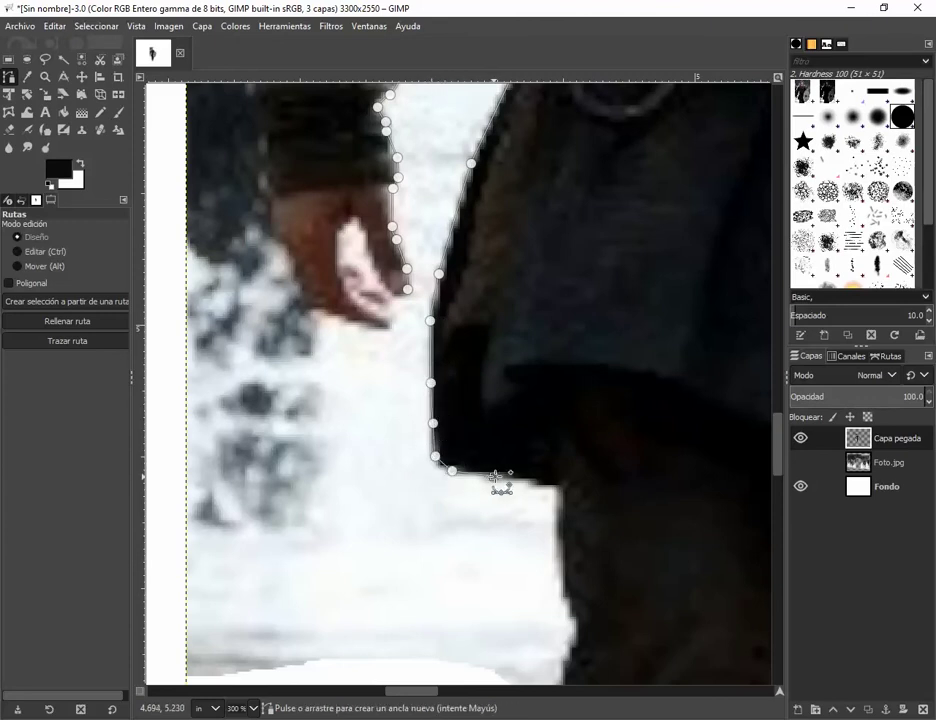
Trace the path around the end of the tunic hem and down the leg edge to just above the small notch.
{"action": "left_click", "coordinate": [558, 500]}
{"action": "left_click", "coordinate": [560, 543]}
{"action": "scroll", "coordinate": [566, 590], "scroll_direction": "down", "scroll_amount": 3}
{"action": "scroll", "coordinate": [575, 330], "scroll_direction": "up", "scroll_amount": 1}
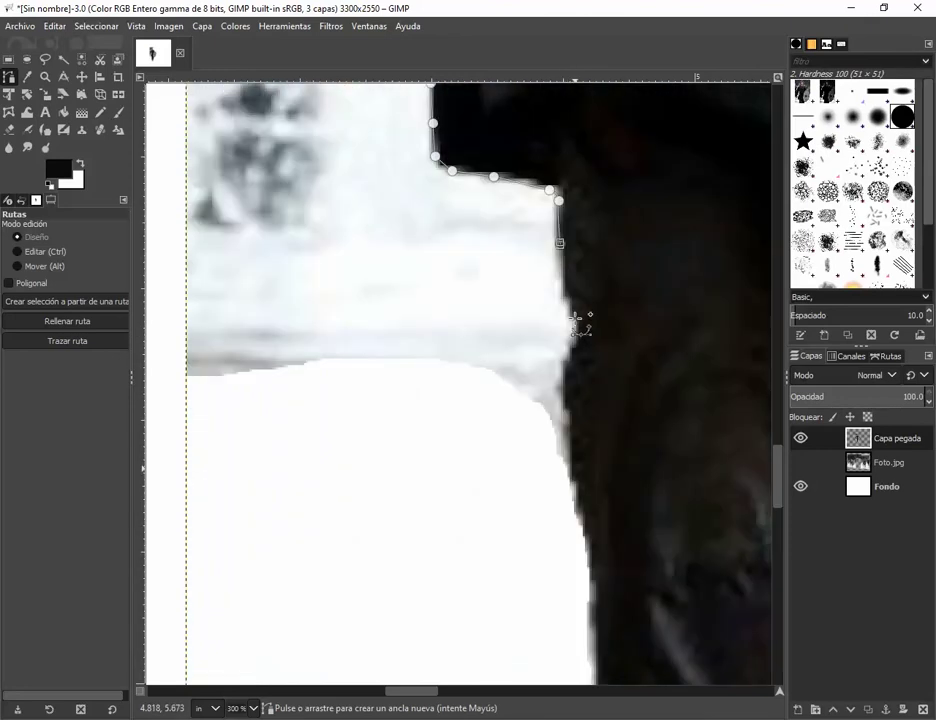
{"action": "left_click", "coordinate": [562, 282]}
{"action": "left_click", "coordinate": [569, 314]}
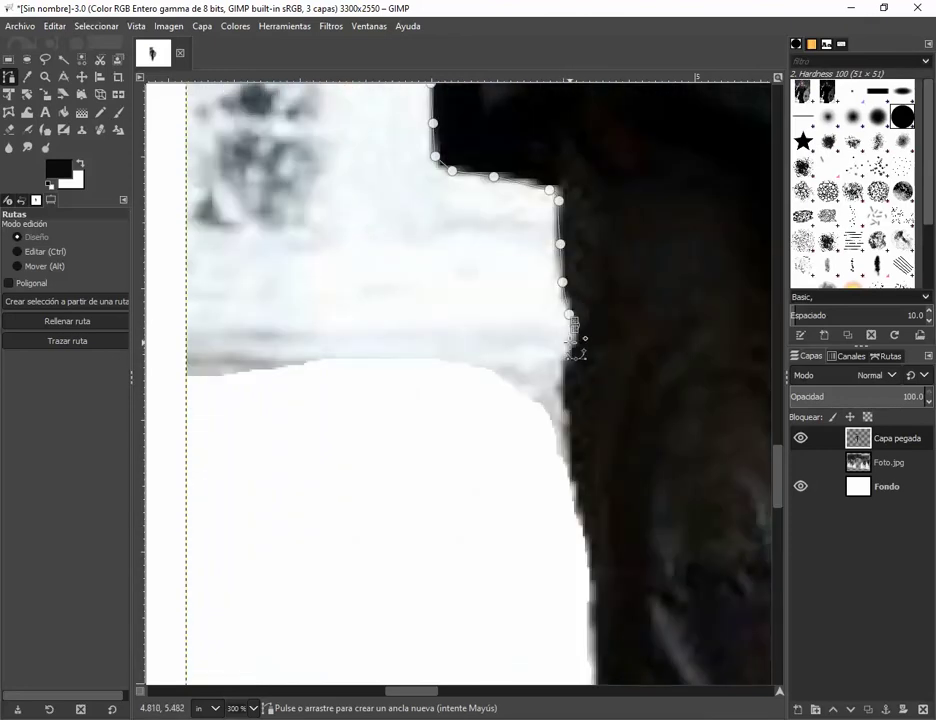
Continue the path around the small notch and down the thigh edge past the remaining strip of background.
{"action": "left_click", "coordinate": [575, 325]}
{"action": "left_click", "coordinate": [568, 346]}
{"action": "left_click", "coordinate": [563, 367]}
{"action": "left_click", "coordinate": [568, 413]}
{"action": "left_click", "coordinate": [568, 440]}
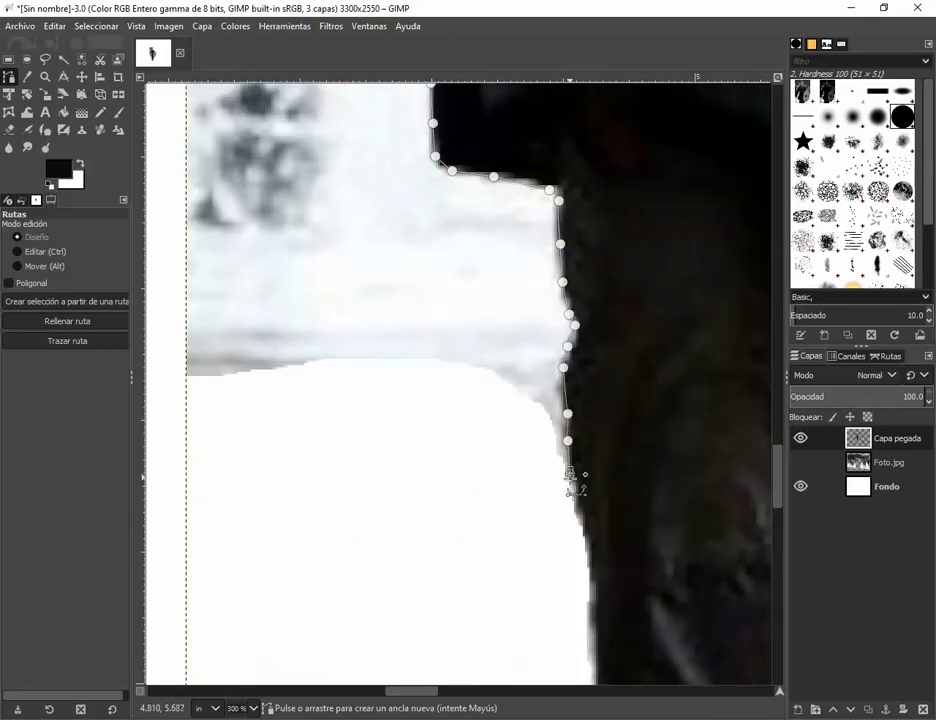
{"action": "left_click", "coordinate": [570, 472]}
{"action": "scroll", "coordinate": [546, 545], "scroll_direction": "down", "scroll_amount": 2}
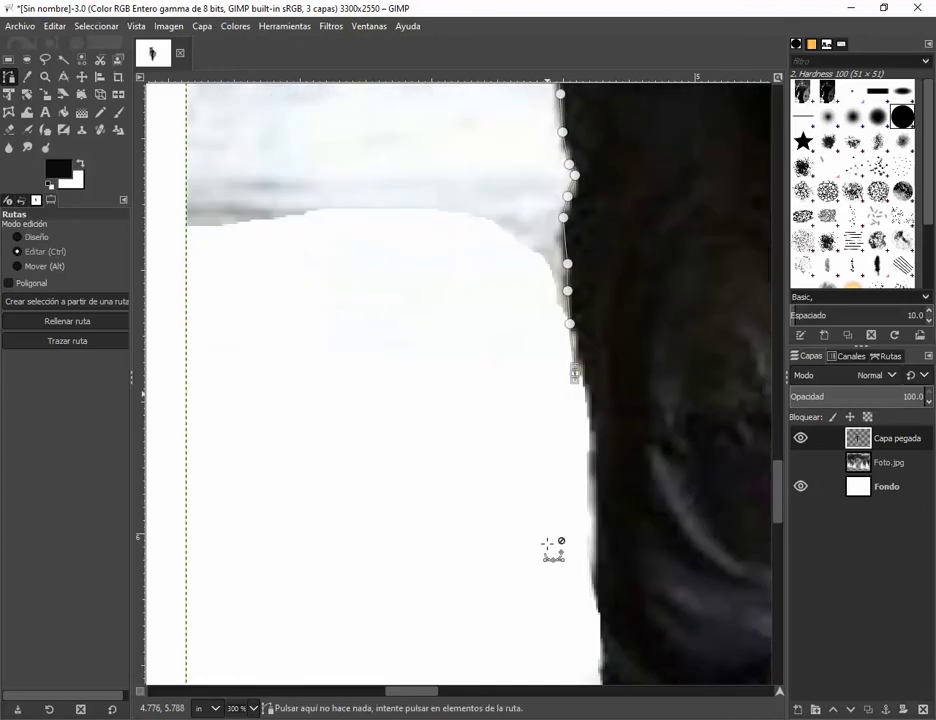
Route the path from the leg across the empty canvas, up outside the layer edge and over to the background beside the shoulder.
{"action": "left_click", "coordinate": [441, 543]}
{"action": "scroll", "coordinate": [295, 380], "scroll_direction": "up", "scroll_amount": 5}
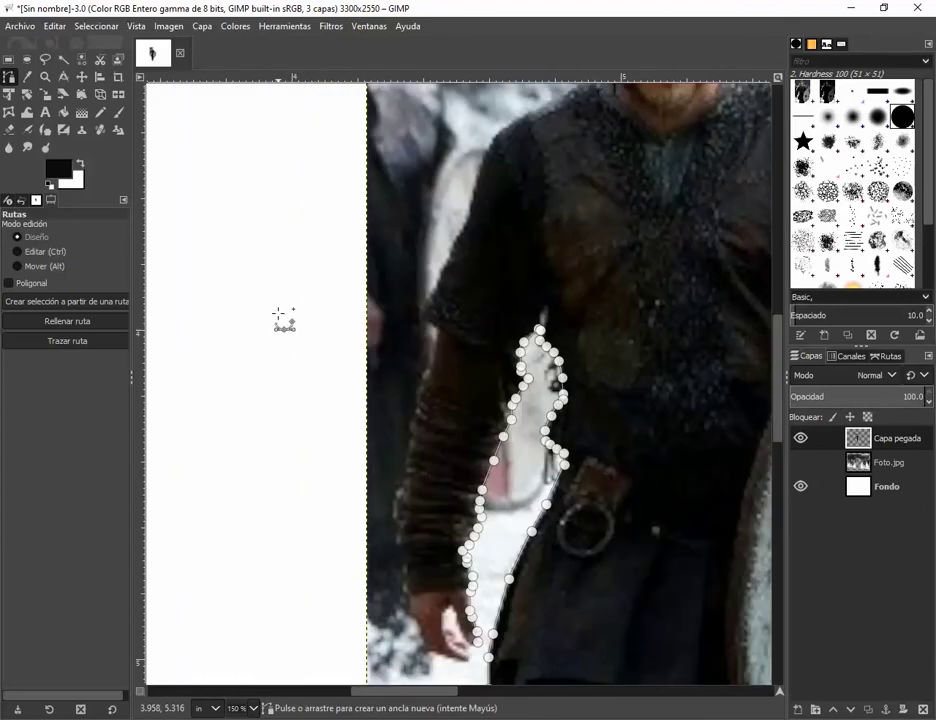
{"action": "left_click", "coordinate": [309, 183]}
{"action": "left_click", "coordinate": [340, 121]}
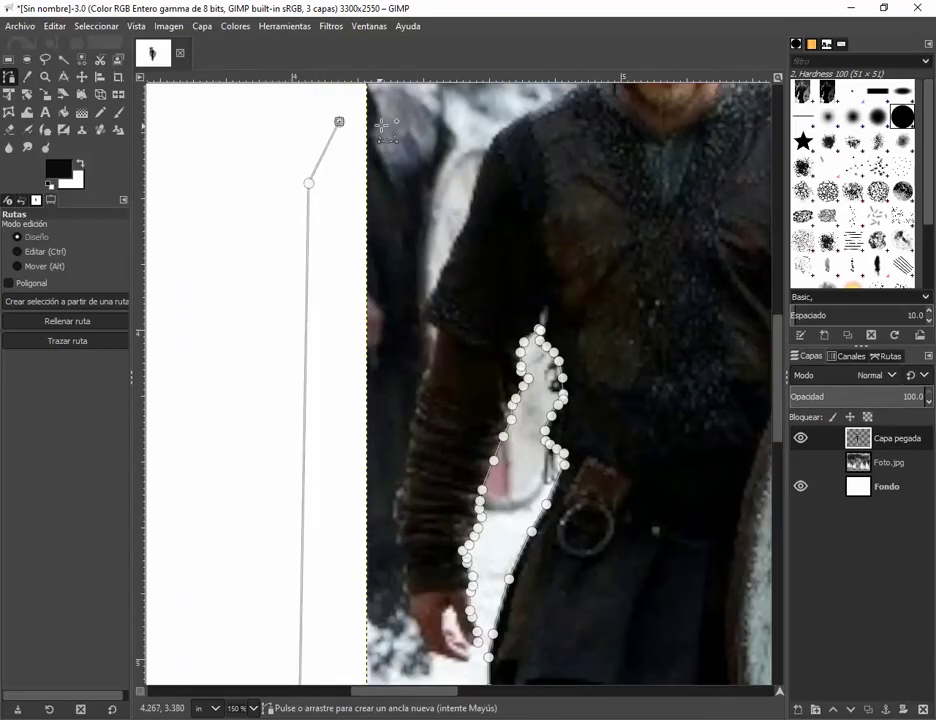
{"action": "left_click", "coordinate": [384, 123]}
{"action": "left_click", "coordinate": [470, 129]}
Trace the path down the outer sleeve edge, around the cuff point and onto the upper forearm.
{"action": "left_click", "coordinate": [483, 159]}
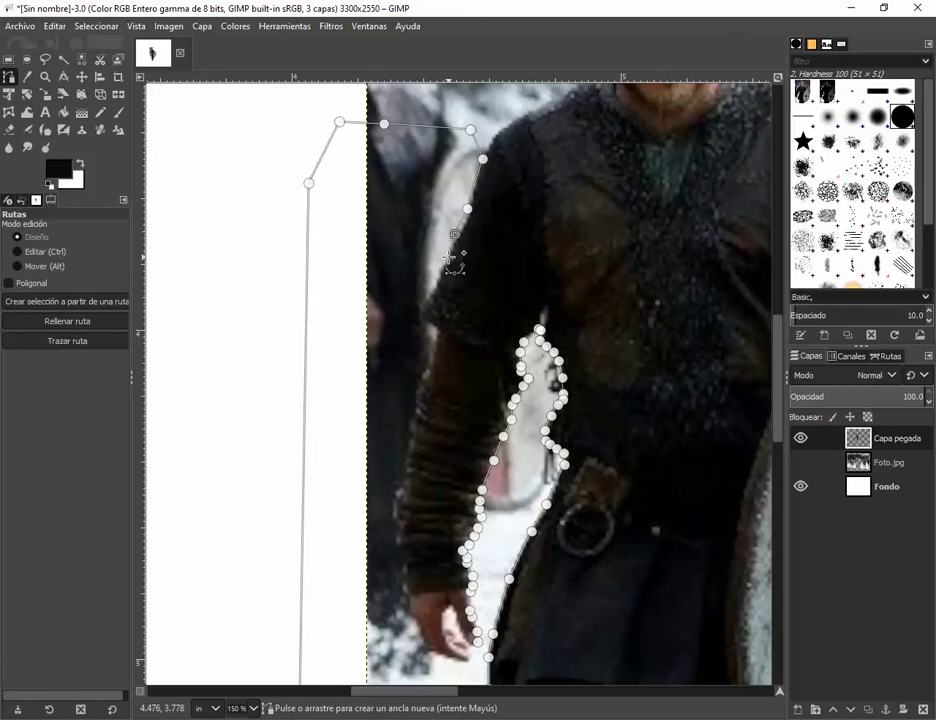
{"action": "left_click", "coordinate": [434, 288]}
{"action": "left_click", "coordinate": [423, 304]}
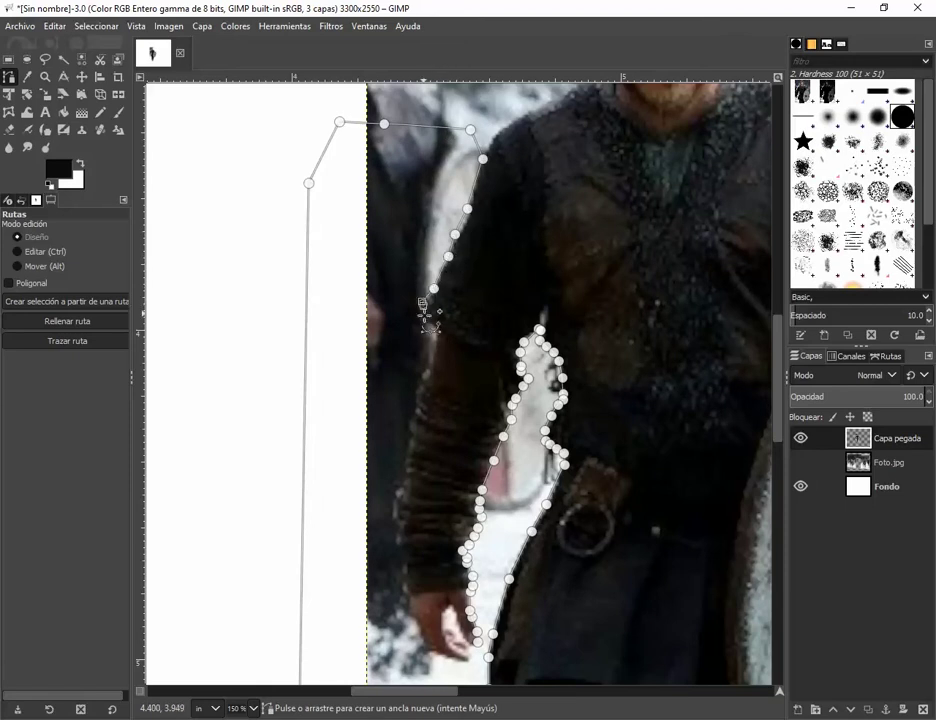
{"action": "left_click", "coordinate": [432, 320]}
{"action": "left_click", "coordinate": [436, 330]}
{"action": "left_click", "coordinate": [426, 372]}
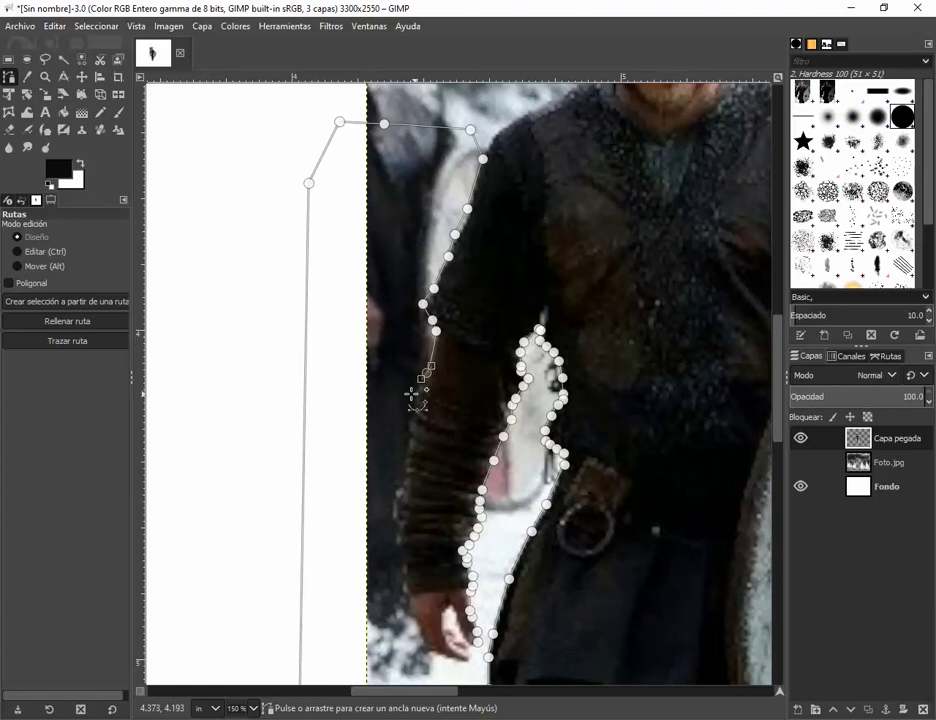
Continue the path down the outer edge of the wrapped forearm to the wrist and back of the hand.
{"action": "left_click", "coordinate": [409, 412]}
{"action": "left_click", "coordinate": [407, 435]}
{"action": "left_click", "coordinate": [407, 464]}
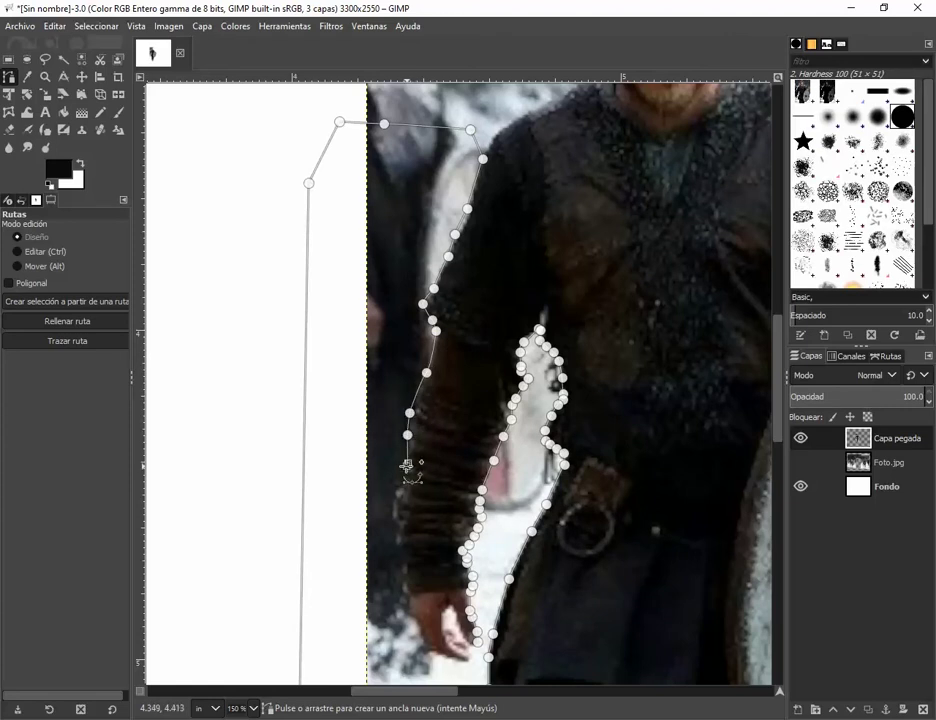
{"action": "left_click", "coordinate": [398, 481]}
{"action": "left_click", "coordinate": [394, 507]}
{"action": "left_click", "coordinate": [399, 533]}
{"action": "left_click", "coordinate": [399, 565]}
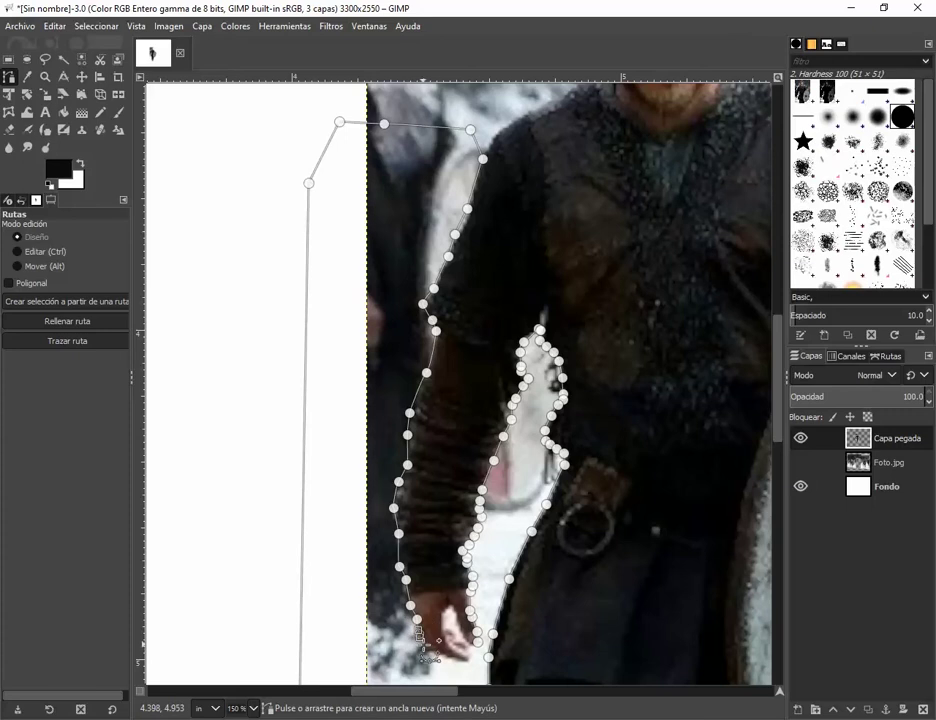
Trace the path under the hand and around the gap between its fingers, back to the path's start at the fingertip.
{"action": "scroll", "coordinate": [425, 650], "scroll_direction": "down", "scroll_amount": 3}
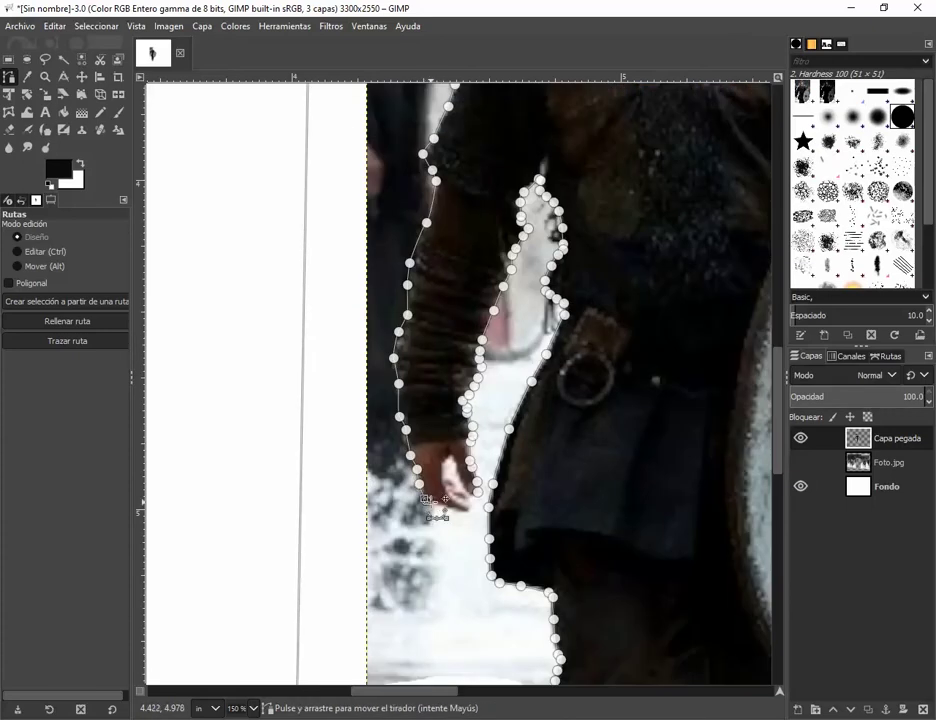
{"action": "left_click", "coordinate": [436, 504]}
{"action": "left_click", "coordinate": [449, 506]}
{"action": "left_click", "coordinate": [463, 507]}
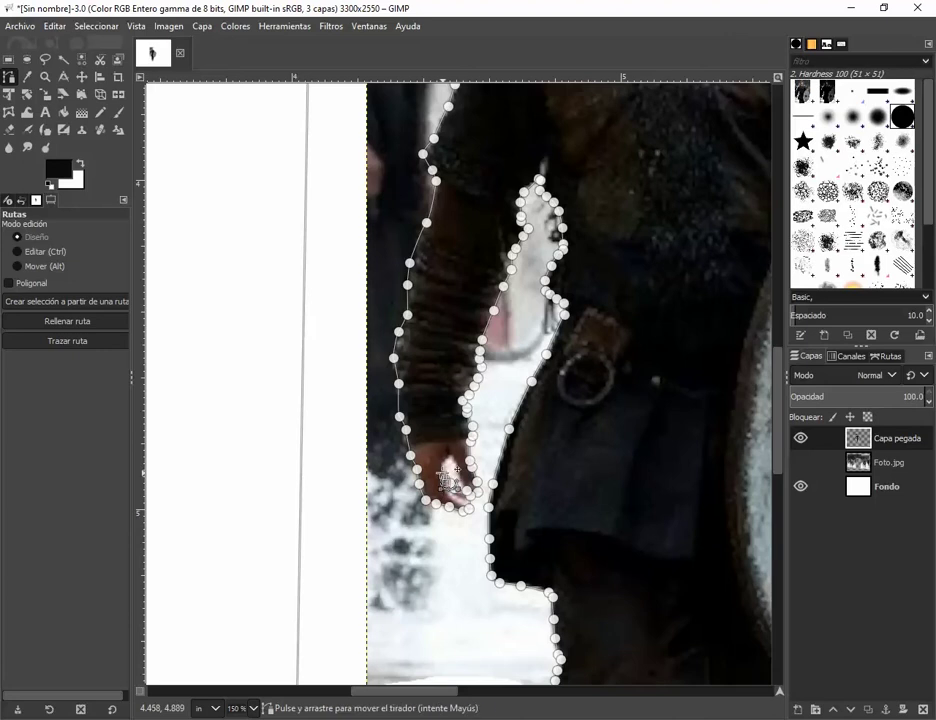
{"action": "left_click", "coordinate": [453, 466]}
{"action": "left_click", "coordinate": [460, 470]}
{"action": "left_click", "coordinate": [467, 478]}
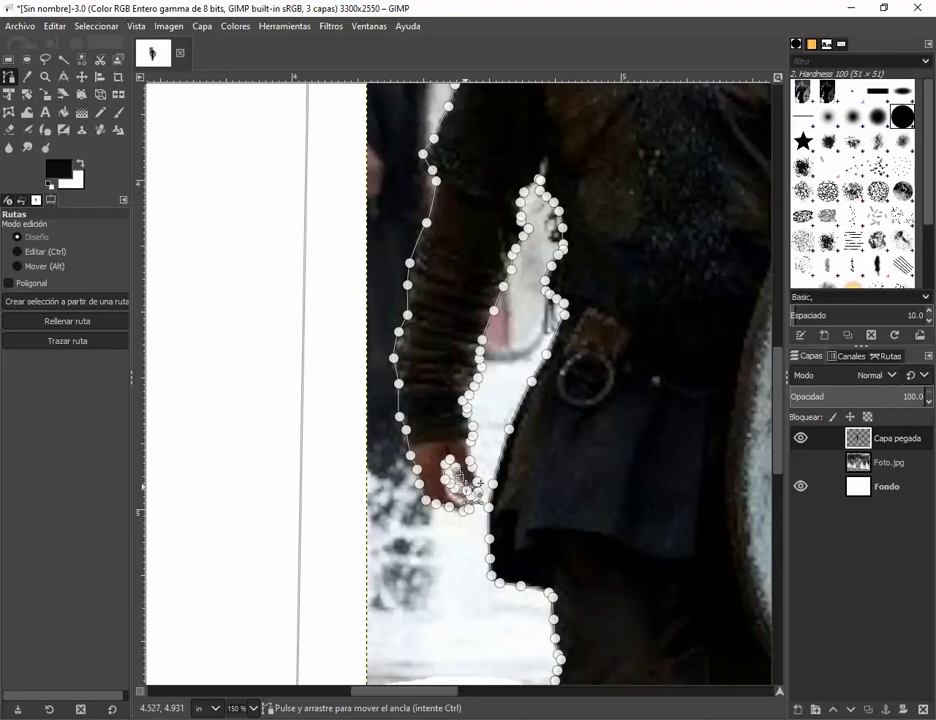
{"action": "left_click", "coordinate": [476, 484]}
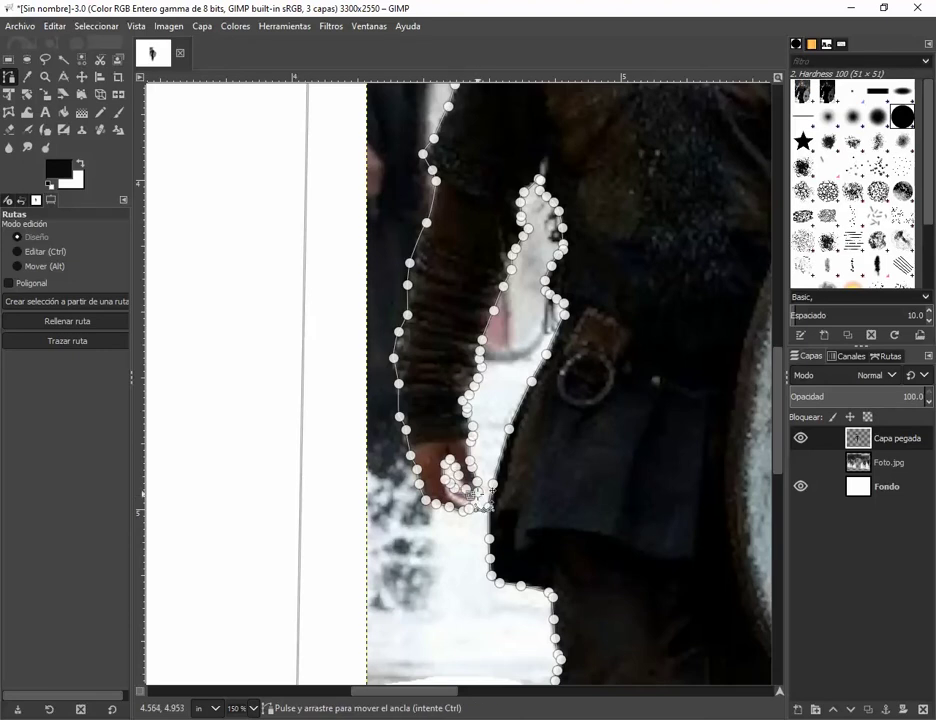
Create a selection from the path, delete the background around the arm and leg, and clear the selection.
{"action": "right_click", "coordinate": [487, 346]}
{"action": "mouse_move", "coordinate": [510, 400]}
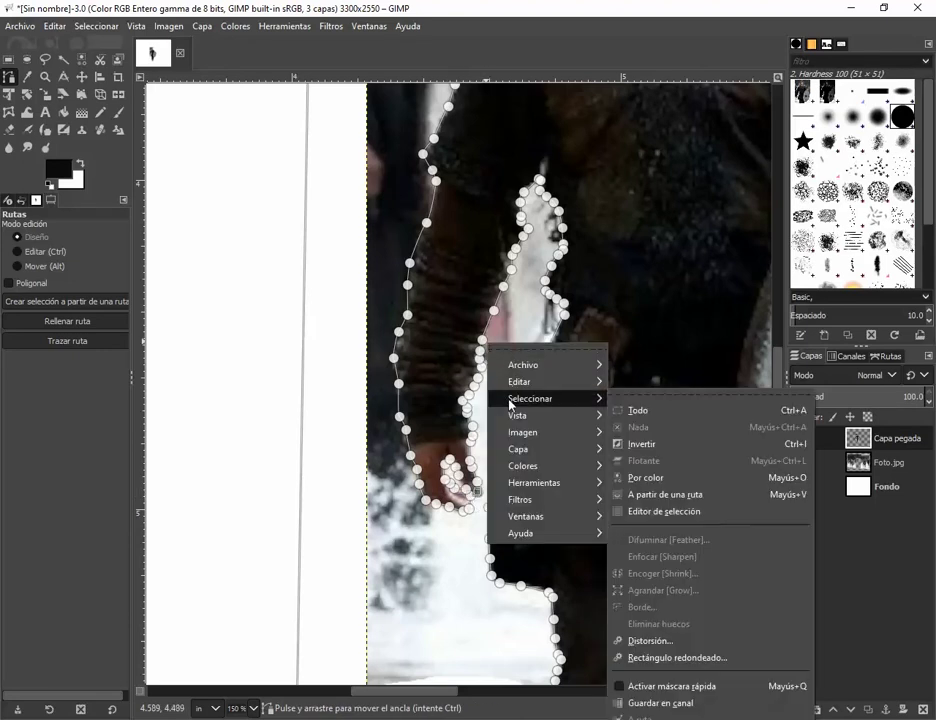
{"action": "left_click", "coordinate": [665, 494]}
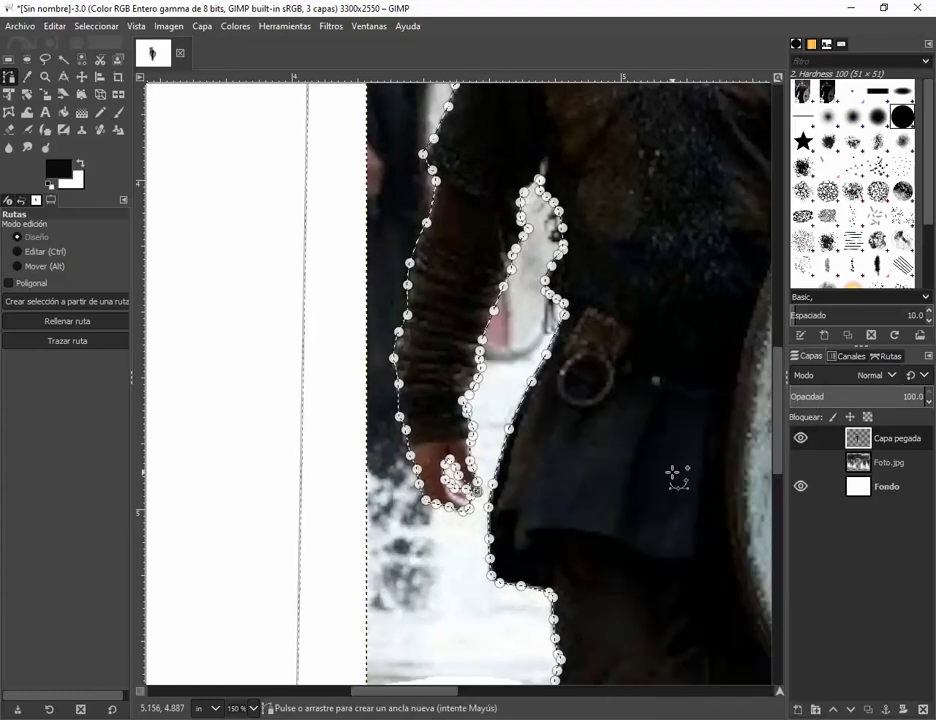
{"action": "key", "text": "ctrl+i"}
{"action": "key", "text": "Delete"}
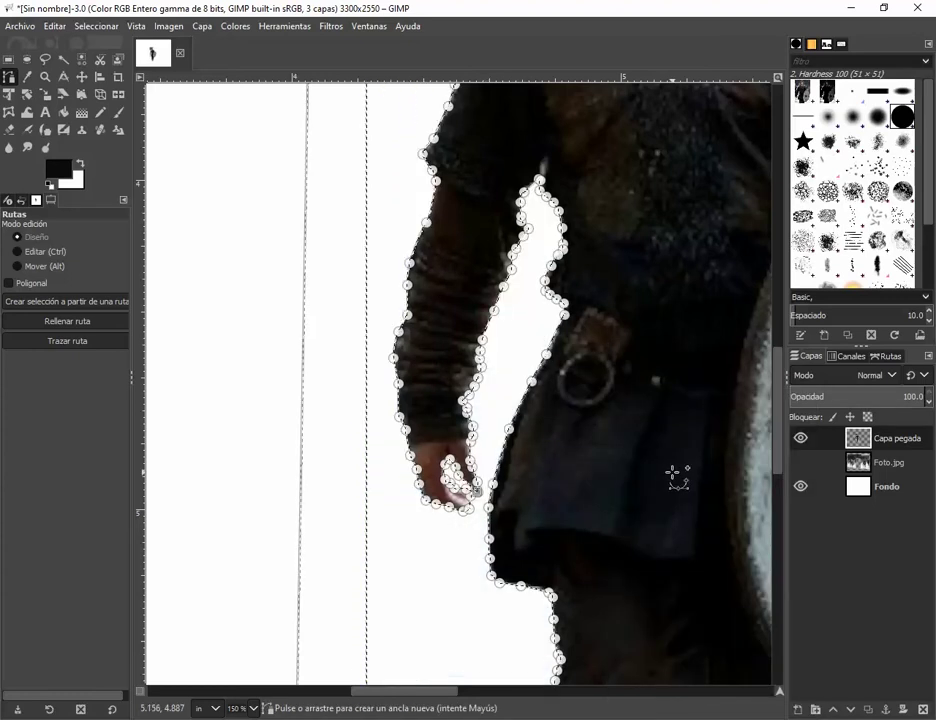
{"action": "left_click", "coordinate": [10, 60]}
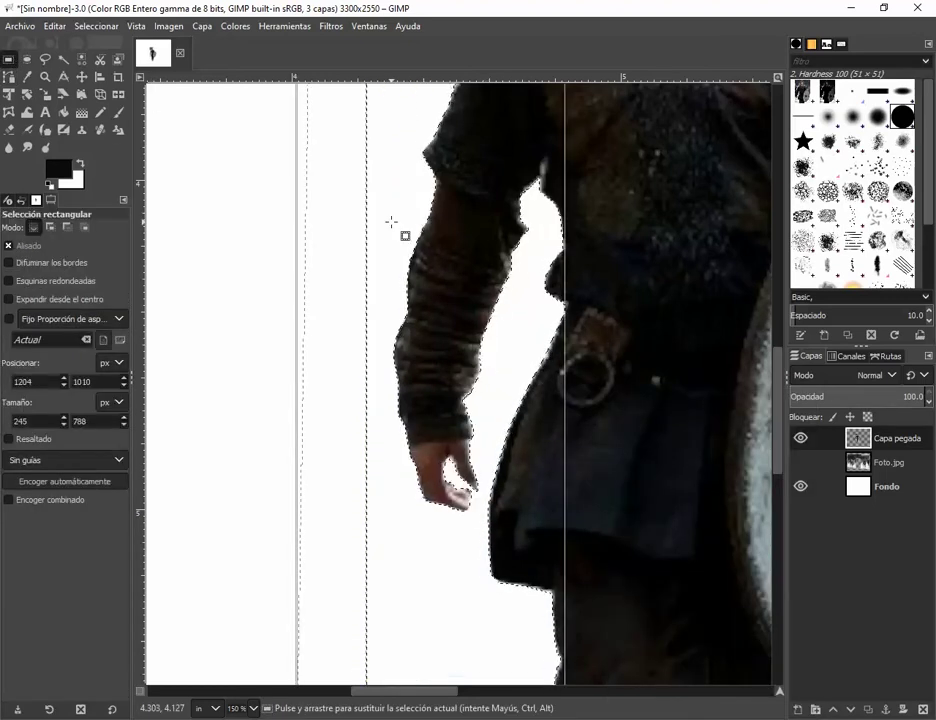
{"action": "left_click", "coordinate": [636, 201]}
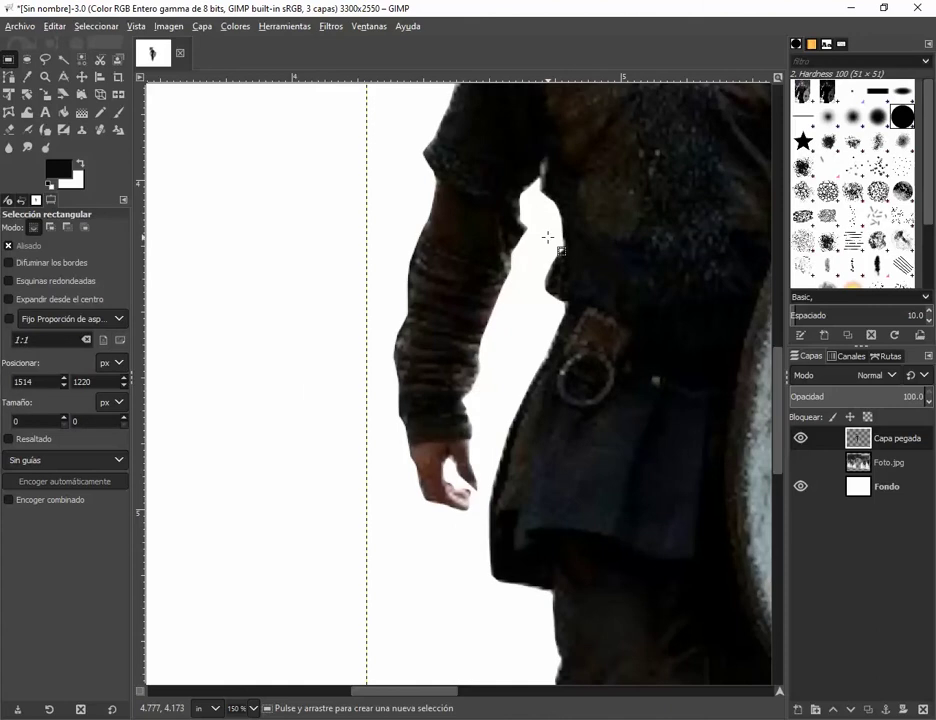
Roughly outline the background beside and above the head with Free Select, delete it and clear the selection.
{"action": "key", "text": "ctrl"}
{"action": "scroll", "coordinate": [548, 237], "scroll_direction": "down", "scroll_amount": 4}
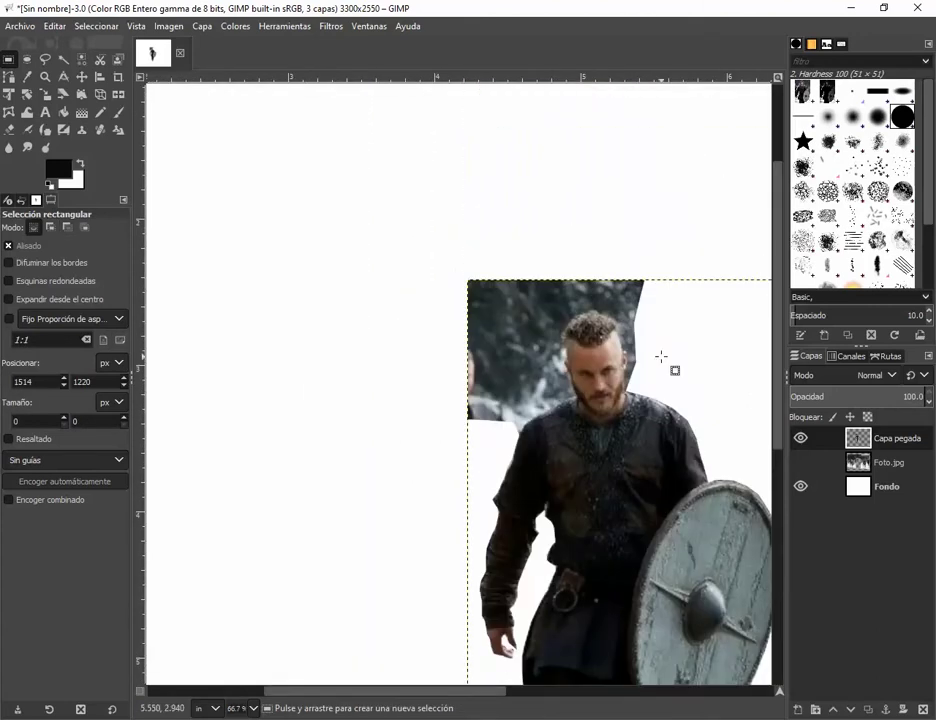
{"action": "scroll", "coordinate": [476, 300], "scroll_direction": "up", "scroll_amount": 2}
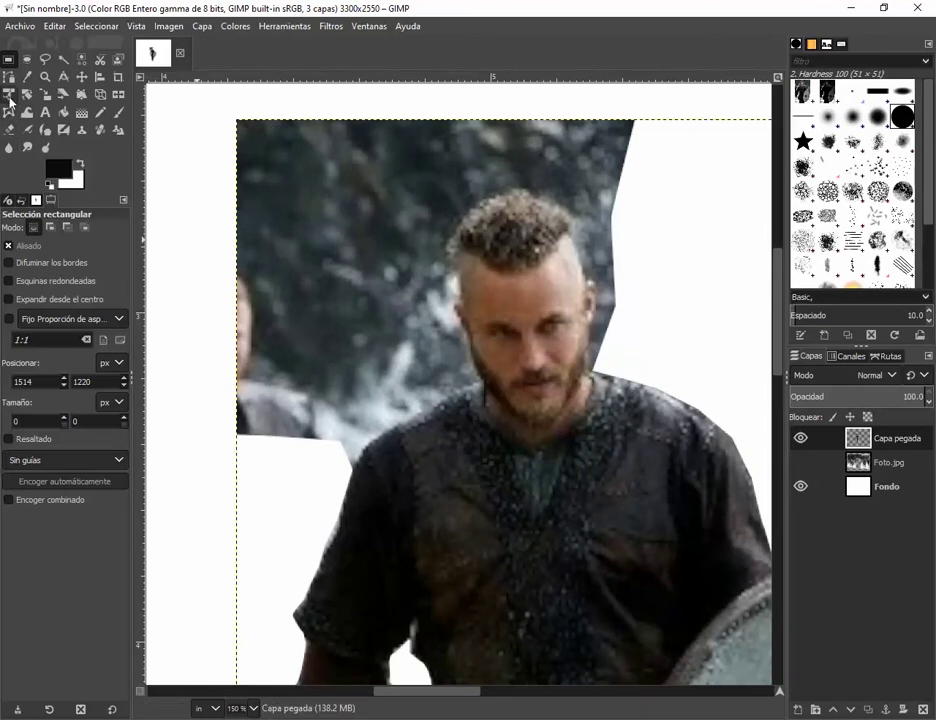
{"action": "left_click", "coordinate": [45, 59]}
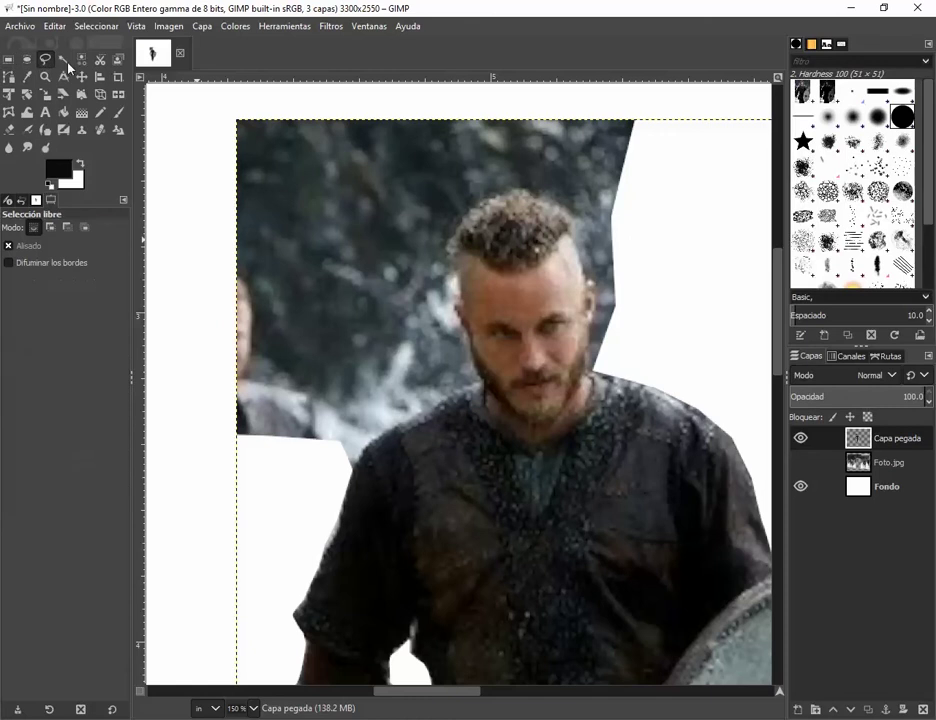
{"action": "mouse_move", "coordinate": [344, 98]}
{"action": "left_mouse_down"}
{"action": "mouse_move", "coordinate": [216, 107]}
{"action": "mouse_move", "coordinate": [182, 262]}
{"action": "mouse_move", "coordinate": [202, 422]}
{"action": "mouse_move", "coordinate": [261, 491]}
{"action": "mouse_move", "coordinate": [297, 481]}
{"action": "mouse_move", "coordinate": [341, 446]}
{"action": "left_mouse_up"}
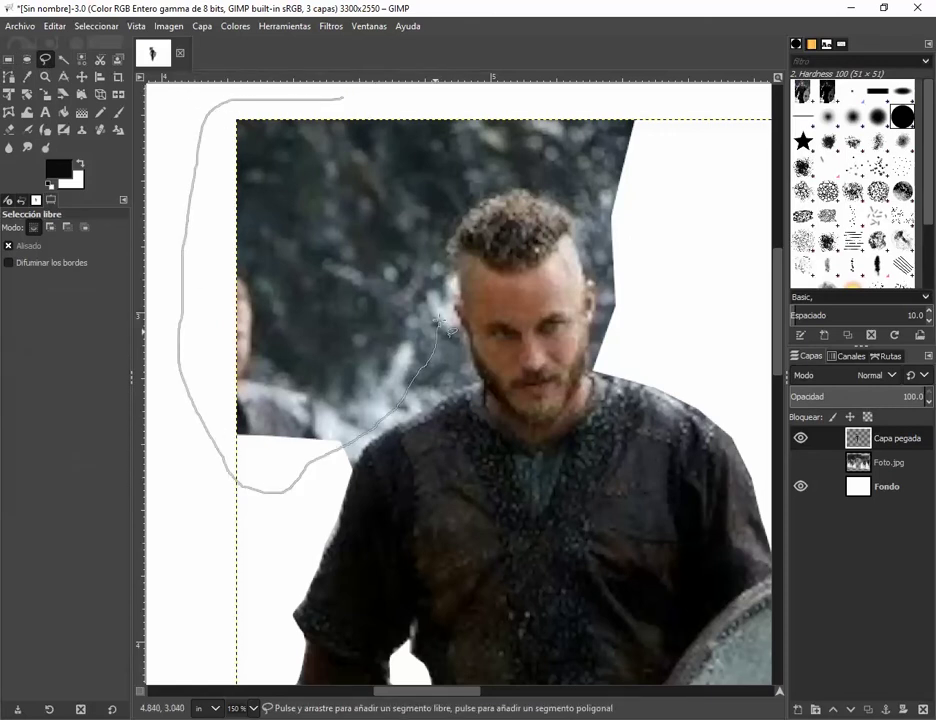
{"action": "mouse_move", "coordinate": [598, 172]}
{"action": "left_mouse_down"}
{"action": "mouse_move", "coordinate": [652, 115]}
{"action": "mouse_move", "coordinate": [605, 100]}
{"action": "mouse_move", "coordinate": [458, 106]}
{"action": "mouse_move", "coordinate": [349, 97]}
{"action": "mouse_move", "coordinate": [380, 104]}
{"action": "left_mouse_up"}
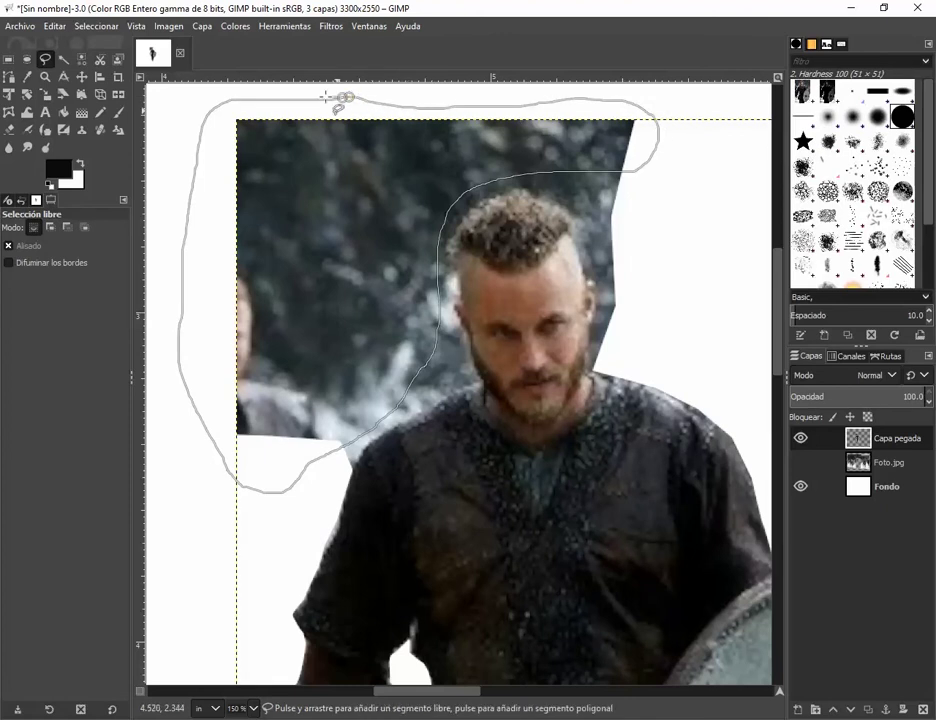
{"action": "left_click", "coordinate": [345, 98]}
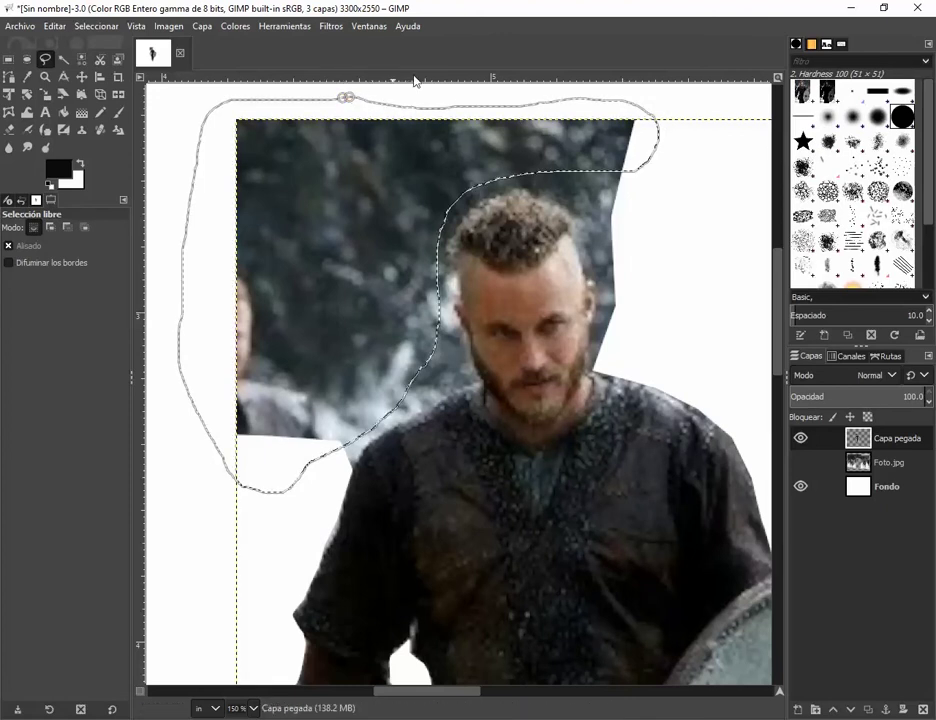
{"action": "key", "text": "Return"}
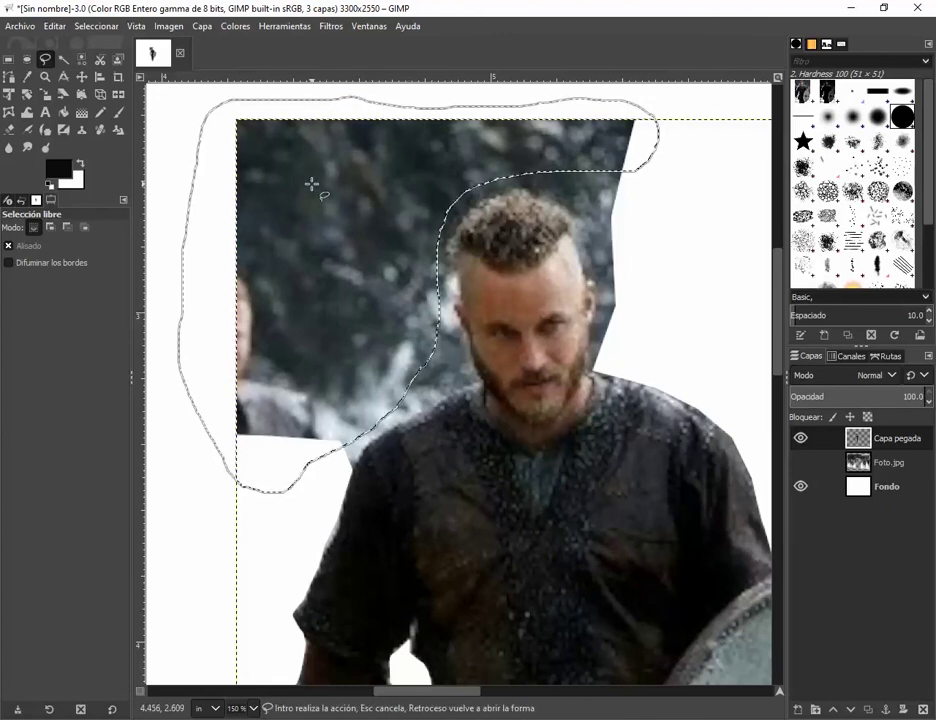
{"action": "key", "text": "Delete"}
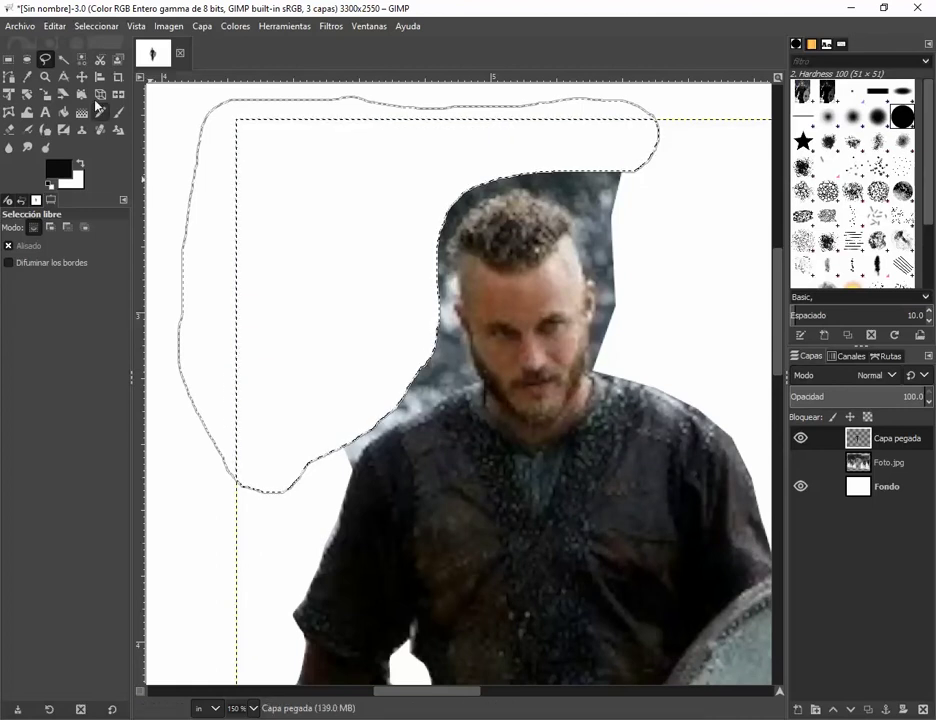
{"action": "left_click", "coordinate": [9, 59]}
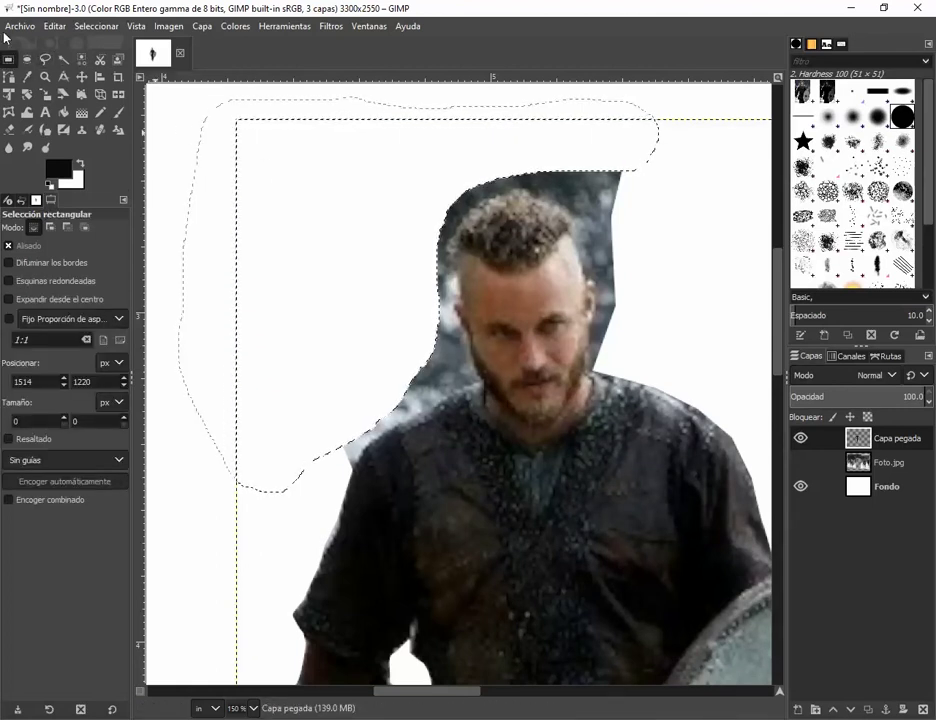
{"action": "left_click", "coordinate": [663, 241]}
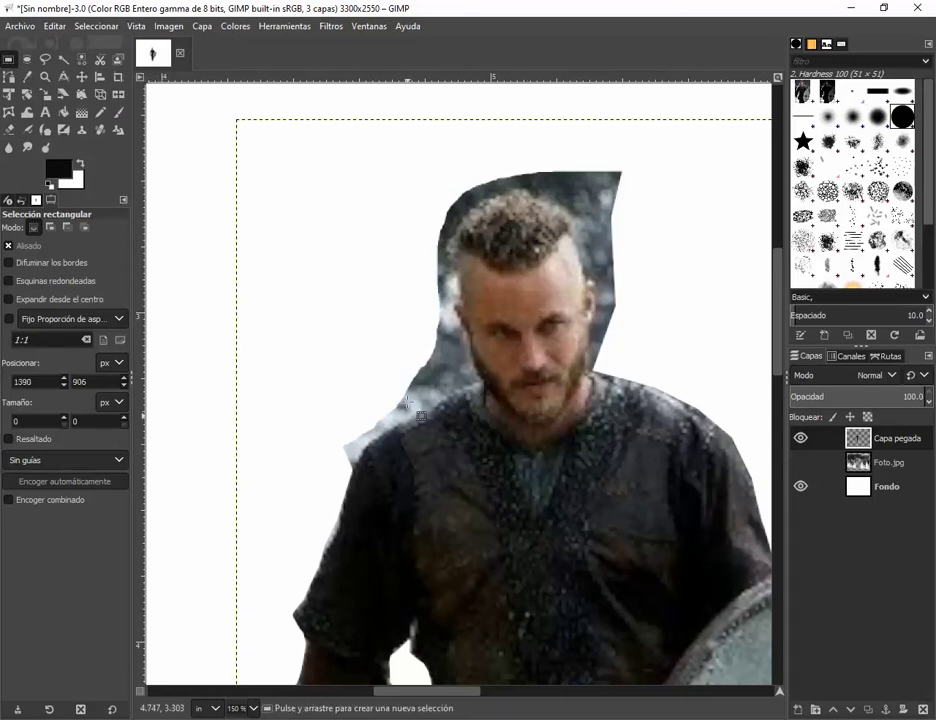
Start a new path at the outer sleeve below the shoulder and trace it up along the shoulder line to the beard.
{"action": "left_click", "coordinate": [10, 79]}
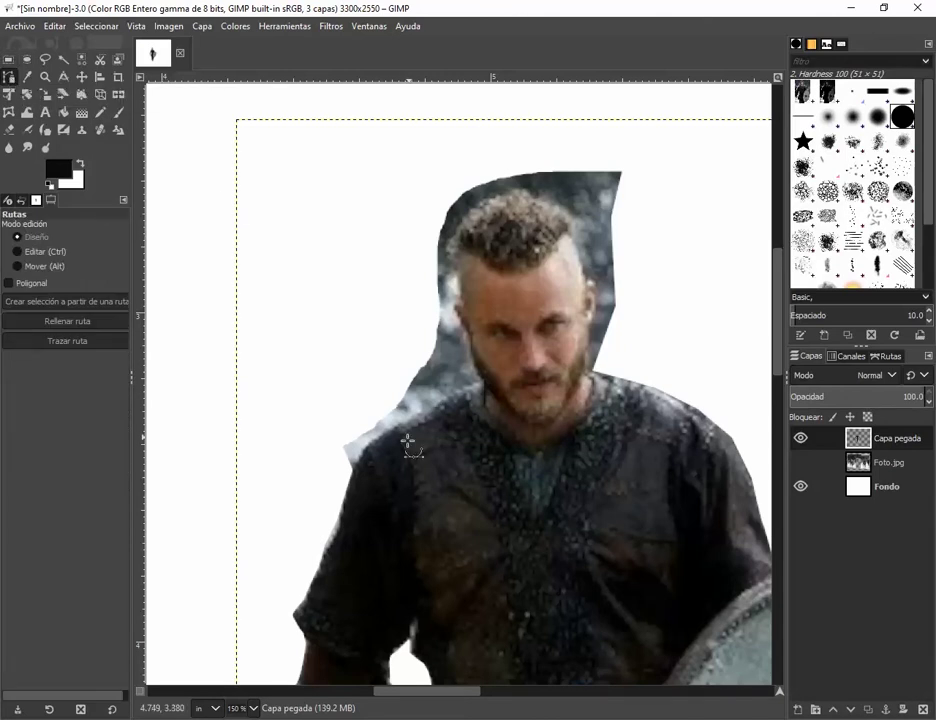
{"action": "left_click", "coordinate": [346, 490]}
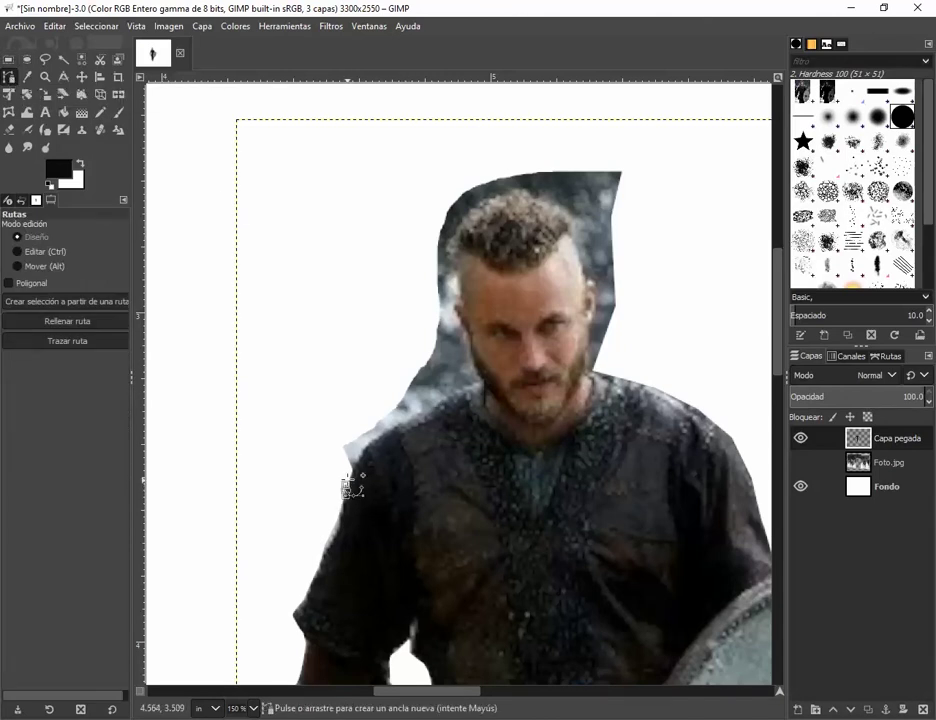
{"action": "left_click", "coordinate": [358, 464]}
{"action": "left_click", "coordinate": [367, 447]}
{"action": "left_click", "coordinate": [391, 427]}
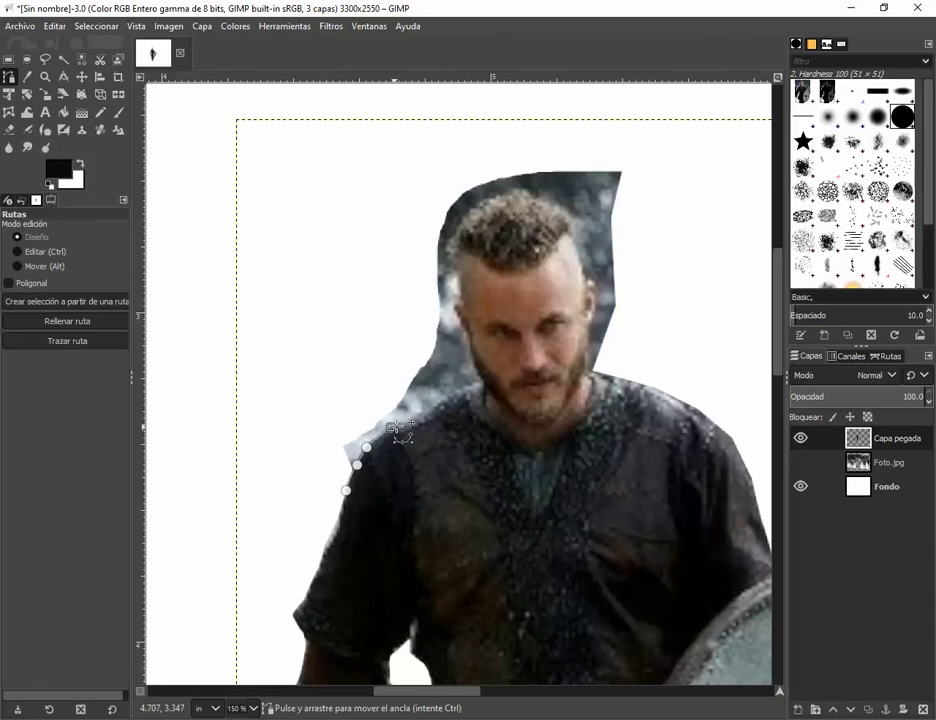
{"action": "left_click", "coordinate": [410, 418]}
{"action": "left_click", "coordinate": [430, 408]}
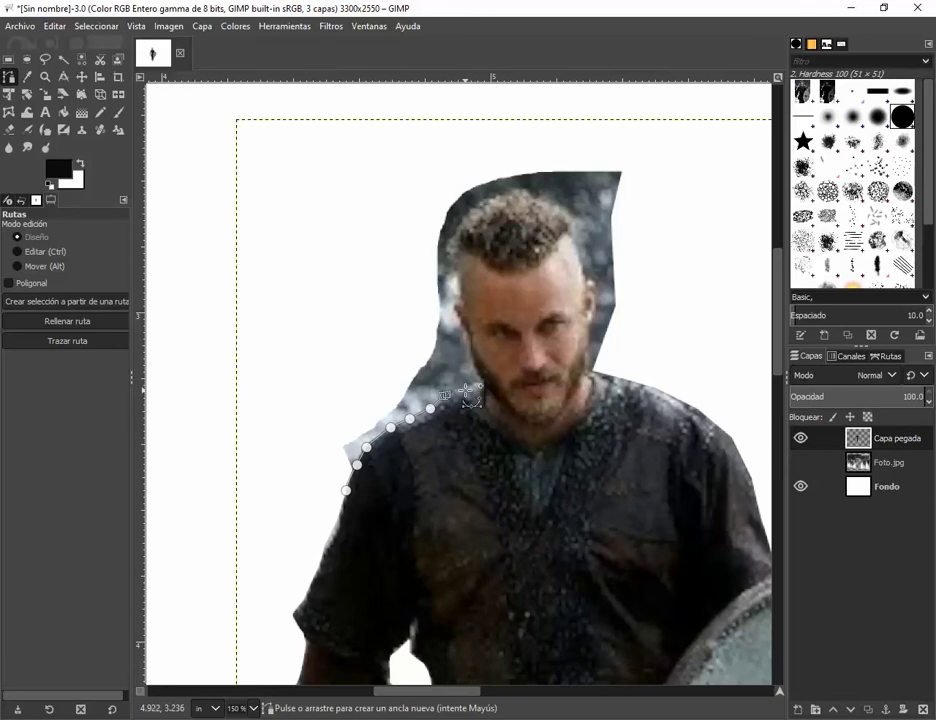
{"action": "left_click_drag", "start_coordinate": [466, 390], "coordinate": [482, 382]}
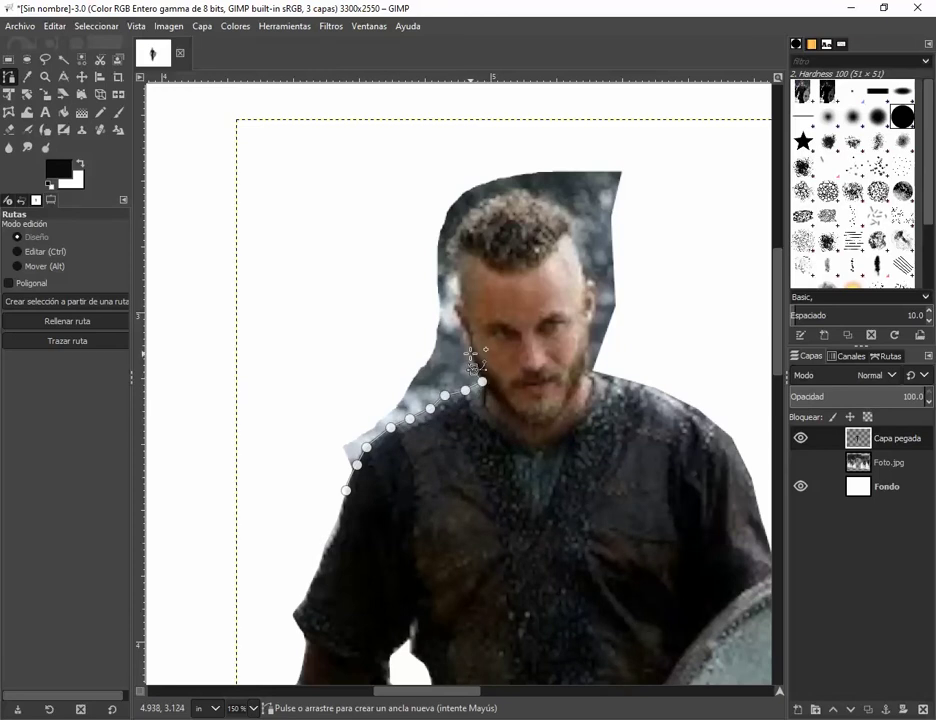
Continue the path from the beard up the side of the face and around the outline of the ear.
{"action": "left_click", "coordinate": [470, 354]}
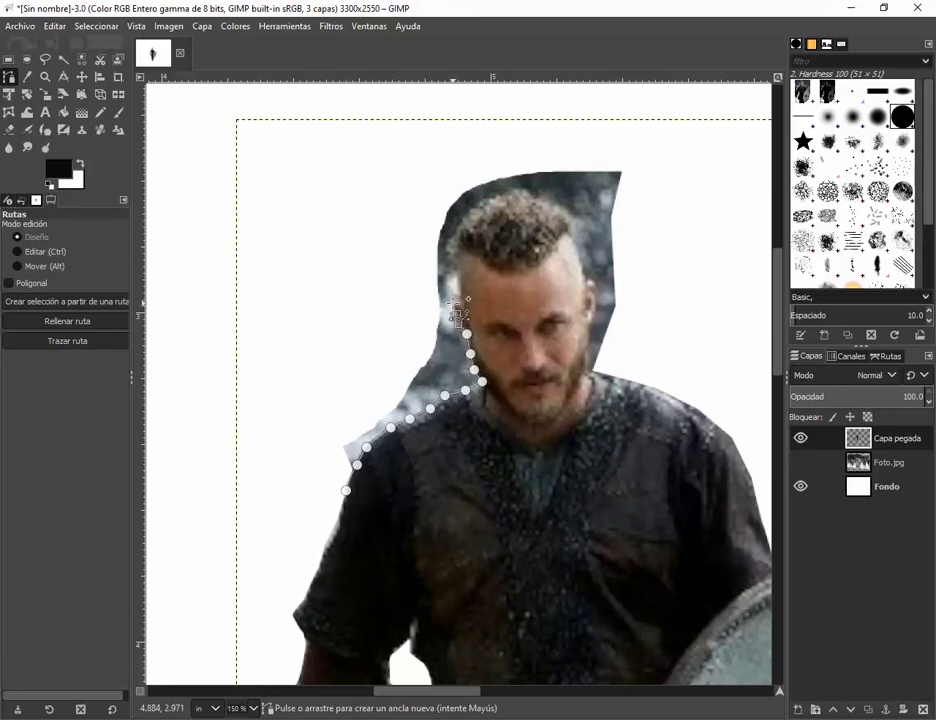
{"action": "scroll", "coordinate": [467, 356], "scroll_direction": "up", "scroll_amount": 4}
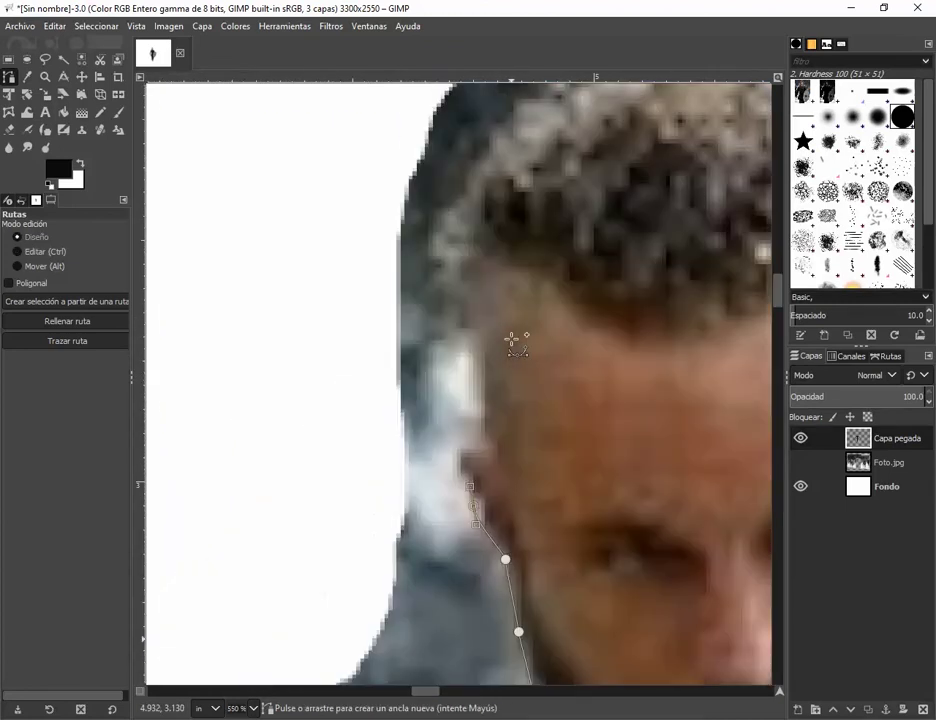
{"action": "scroll", "coordinate": [506, 468], "scroll_direction": "up", "scroll_amount": 1}
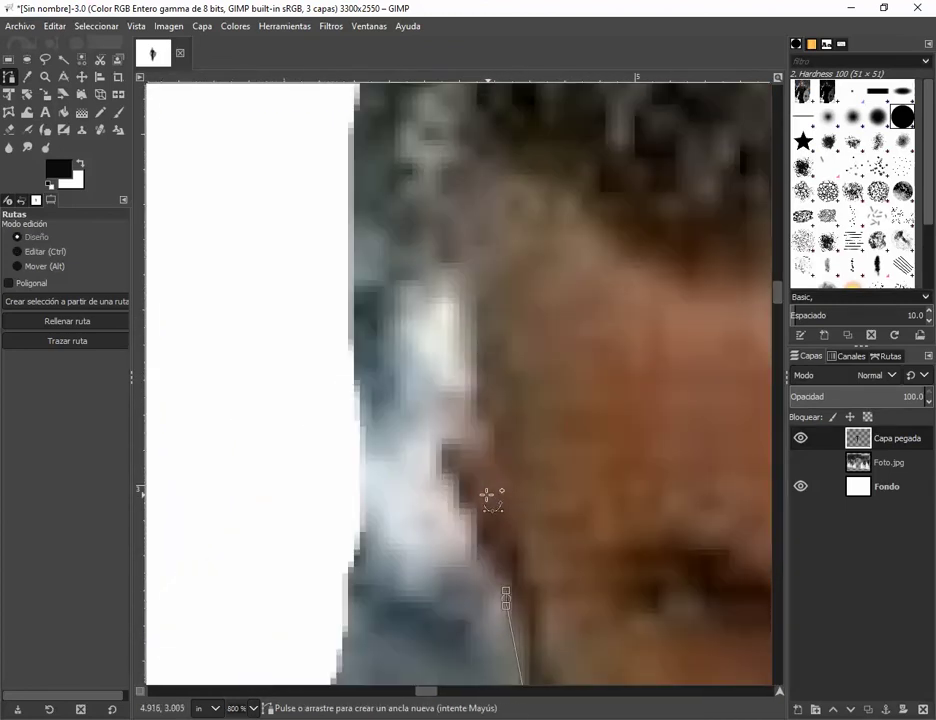
{"action": "left_click", "coordinate": [488, 561]}
{"action": "left_click", "coordinate": [470, 527]}
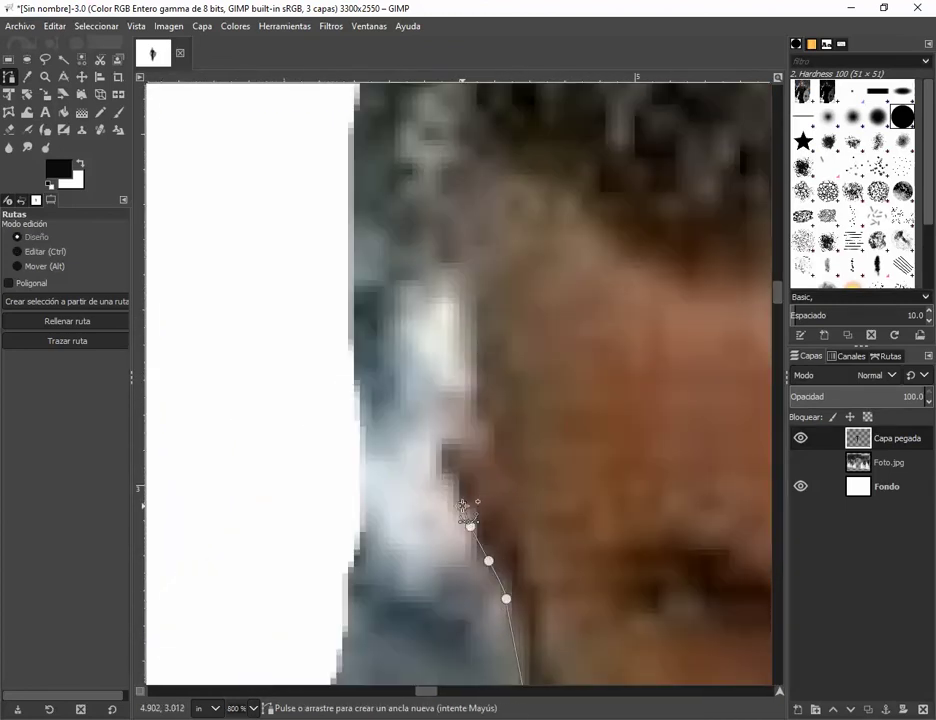
{"action": "left_click", "coordinate": [462, 506]}
{"action": "left_click", "coordinate": [450, 485]}
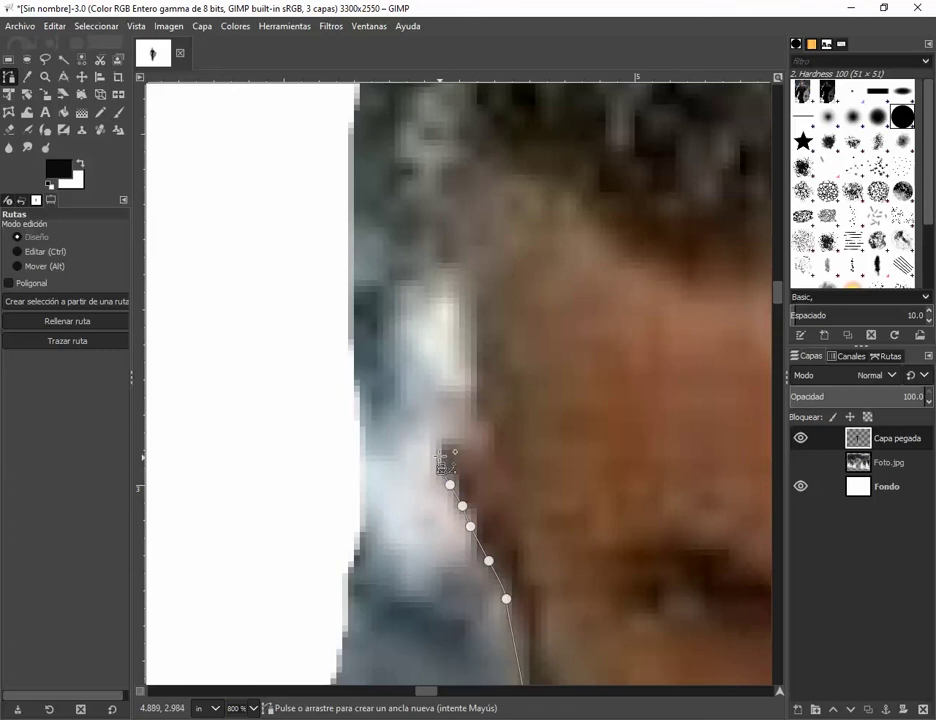
{"action": "left_click", "coordinate": [477, 417]}
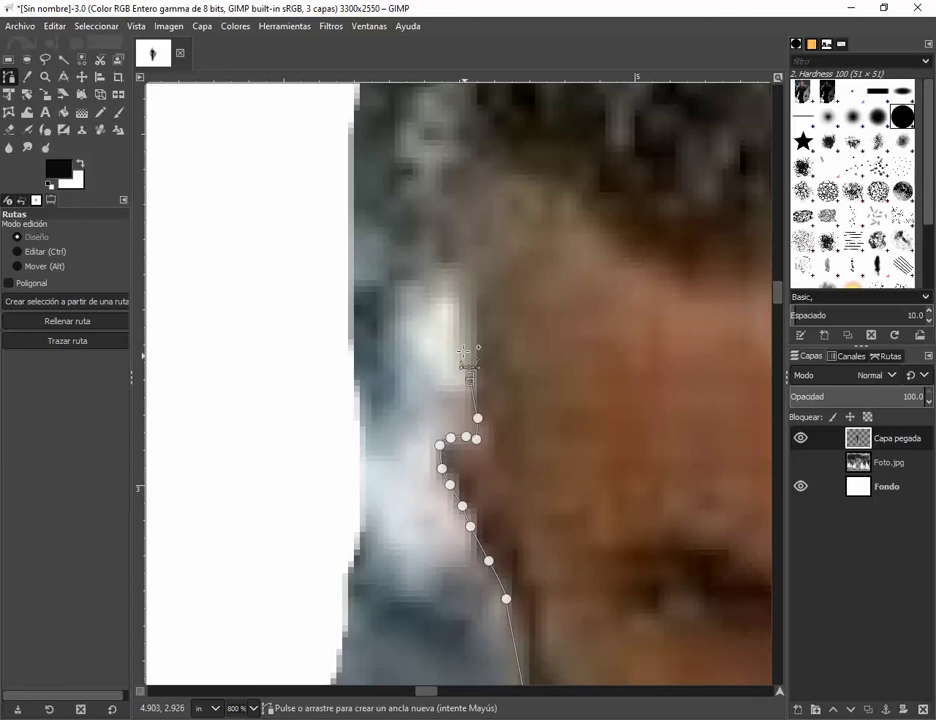
Extend the path up the temple to the hairline and out into the empty canvas beside the head.
{"action": "scroll", "coordinate": [462, 343], "scroll_direction": "down", "scroll_amount": 3}
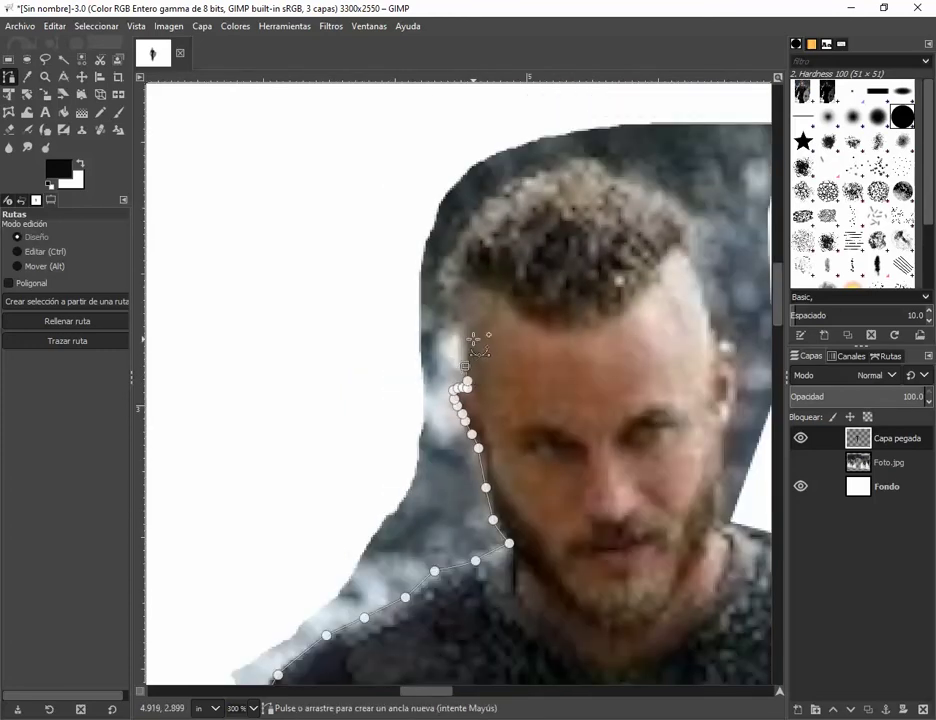
{"action": "scroll", "coordinate": [468, 381], "scroll_direction": "up", "scroll_amount": 4}
{"action": "scroll", "coordinate": [452, 257], "scroll_direction": "up", "scroll_amount": 3}
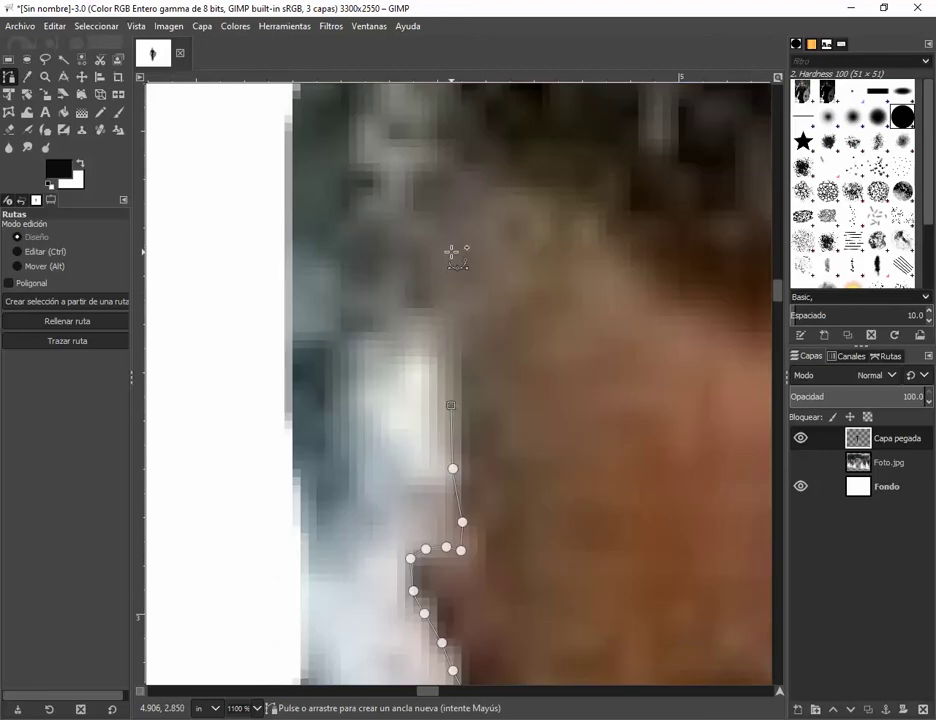
{"action": "scroll", "coordinate": [445, 334], "scroll_direction": "down", "scroll_amount": 4}
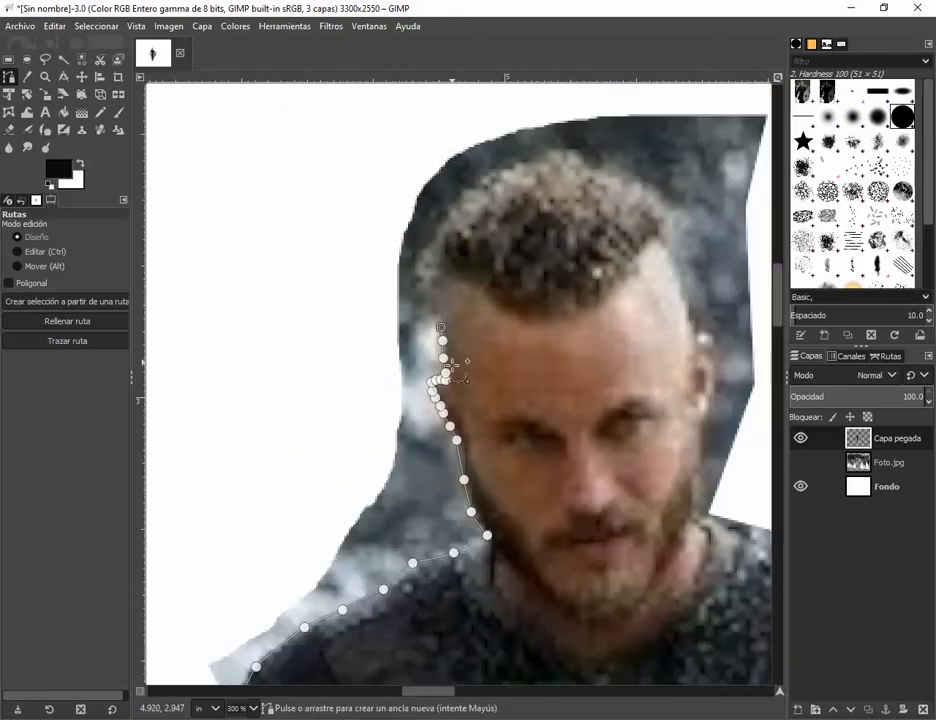
{"action": "left_click", "coordinate": [437, 314]}
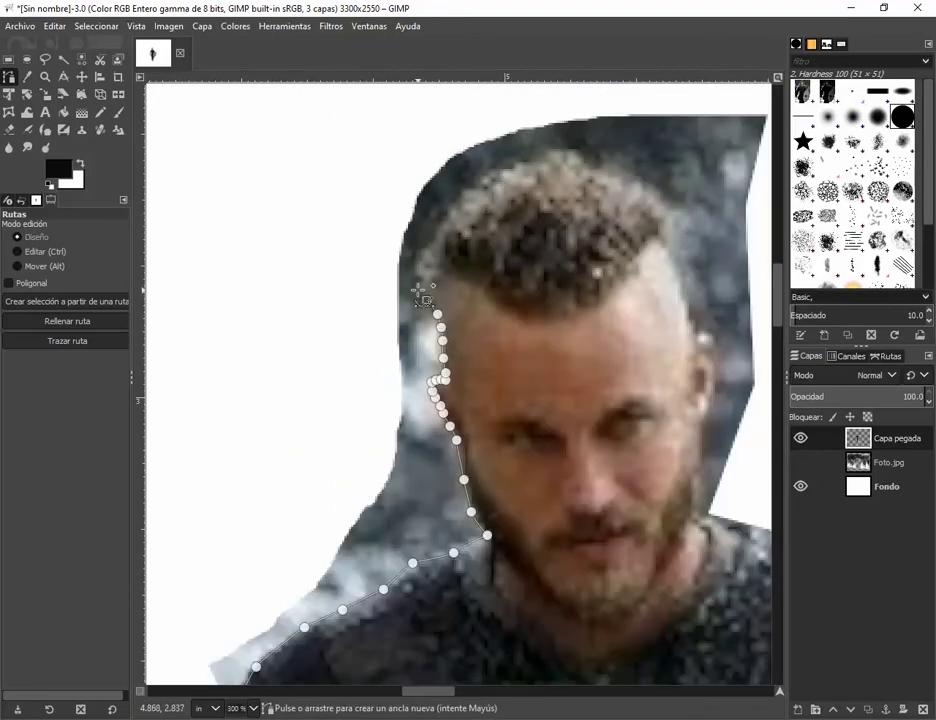
{"action": "left_click", "coordinate": [379, 279]}
Route the path through the empty canvas outside the leftover background and back to its start on the outer sleeve.
{"action": "scroll", "coordinate": [295, 393], "scroll_direction": "down", "scroll_amount": 5}
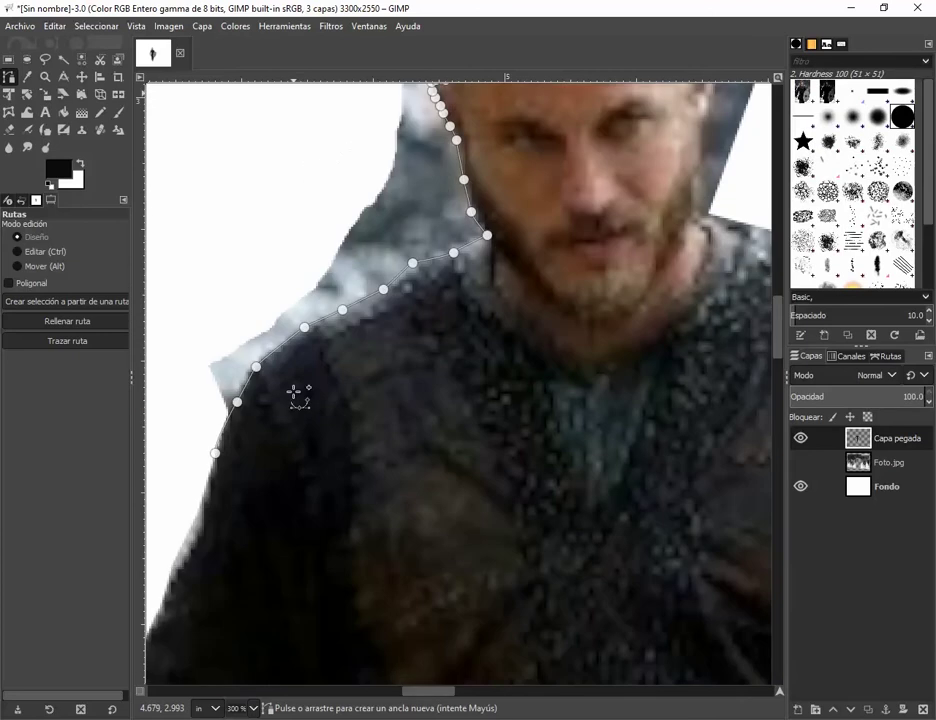
{"action": "left_click", "coordinate": [184, 293]}
{"action": "left_click", "coordinate": [184, 382]}
{"action": "left_click", "coordinate": [192, 420]}
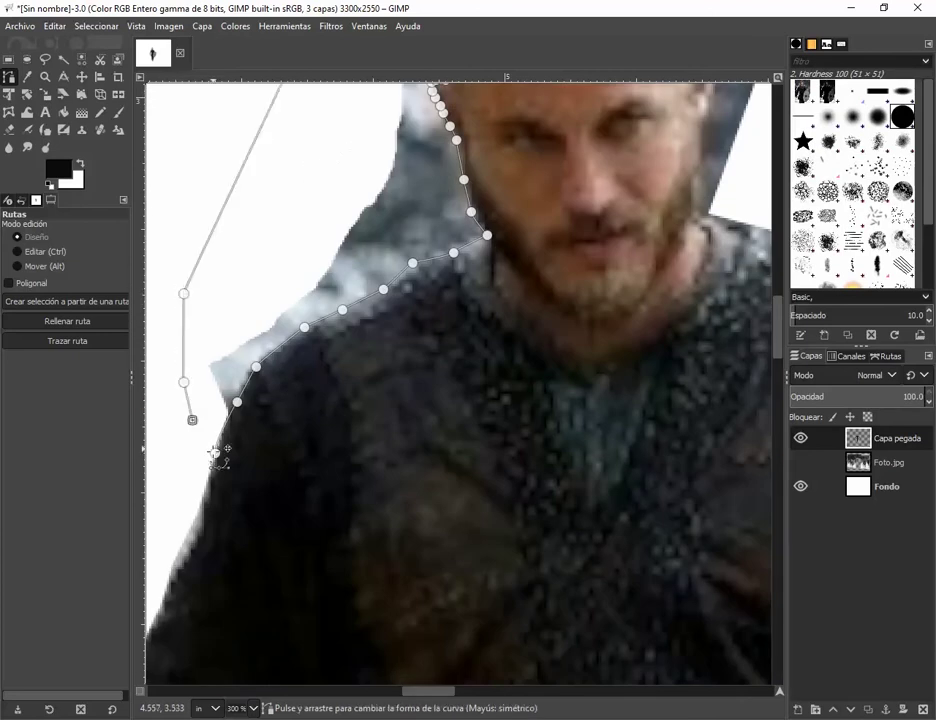
{"action": "left_click", "coordinate": [215, 452]}
Create a selection from the path, delete the background between the shoulder and the face, and clear the selection.
{"action": "right_click", "coordinate": [268, 248]}
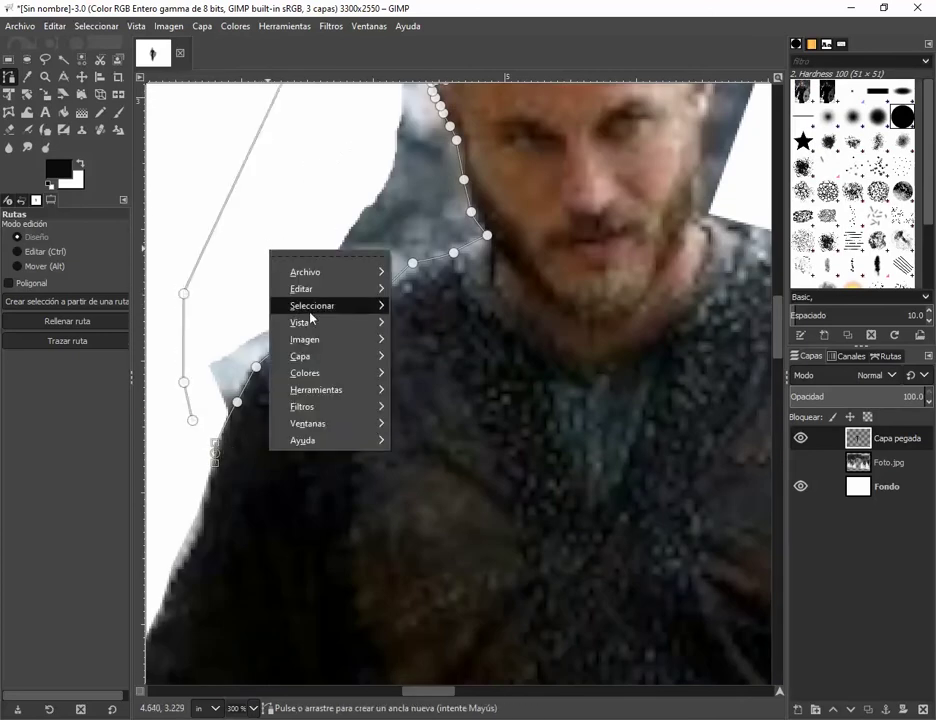
{"action": "mouse_move", "coordinate": [370, 306]}
{"action": "left_click", "coordinate": [440, 403]}
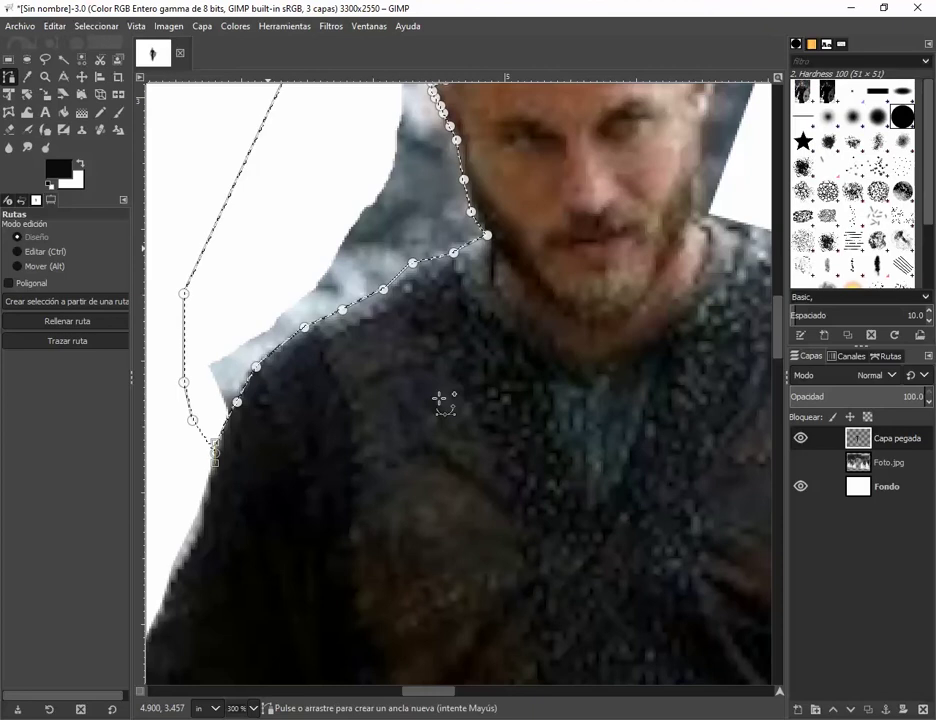
{"action": "key", "text": "Delete"}
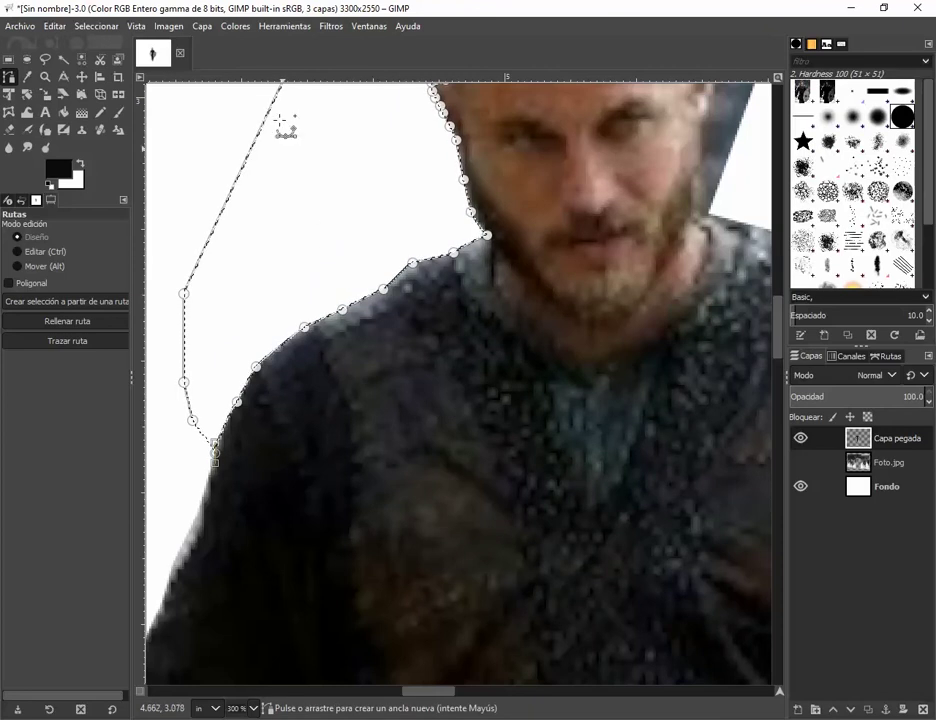
{"action": "left_click", "coordinate": [9, 59]}
{"action": "left_click", "coordinate": [172, 155]}
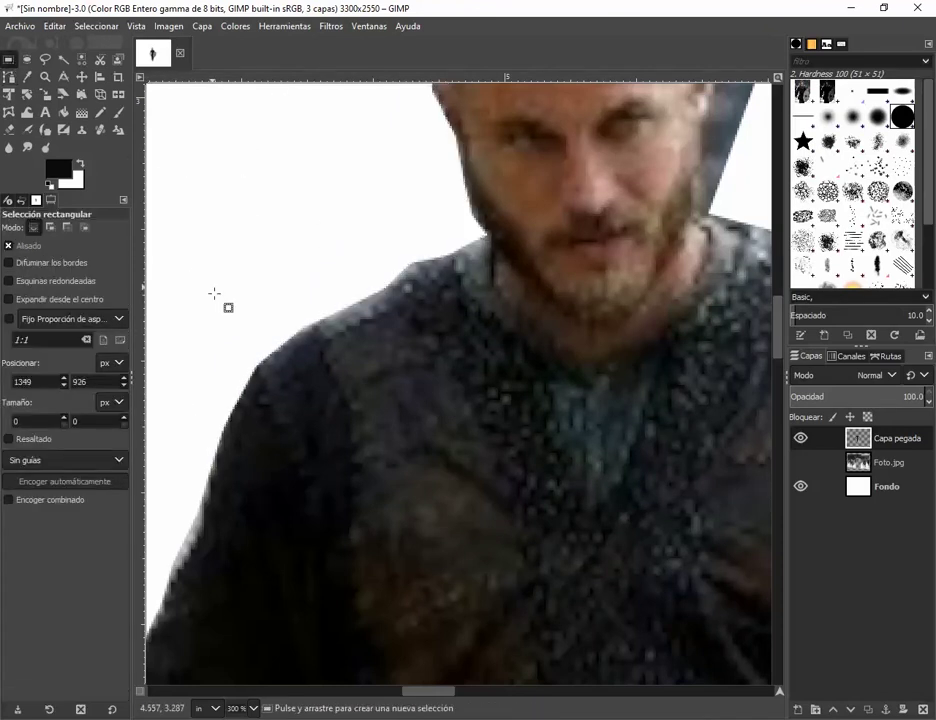
Outline the light fringe on the outer sleeve edge with Free Select, delete it and clear the selection.
{"action": "left_click_drag", "start_coordinate": [441, 694], "coordinate": [437, 694]}
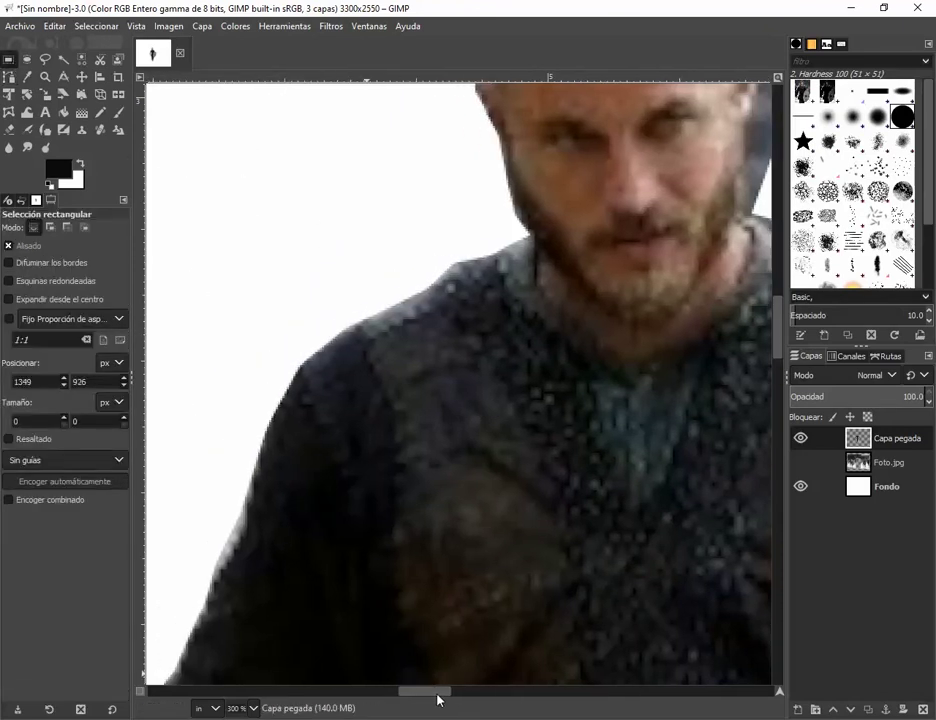
{"action": "scroll", "coordinate": [292, 572], "scroll_direction": "down", "scroll_amount": 3}
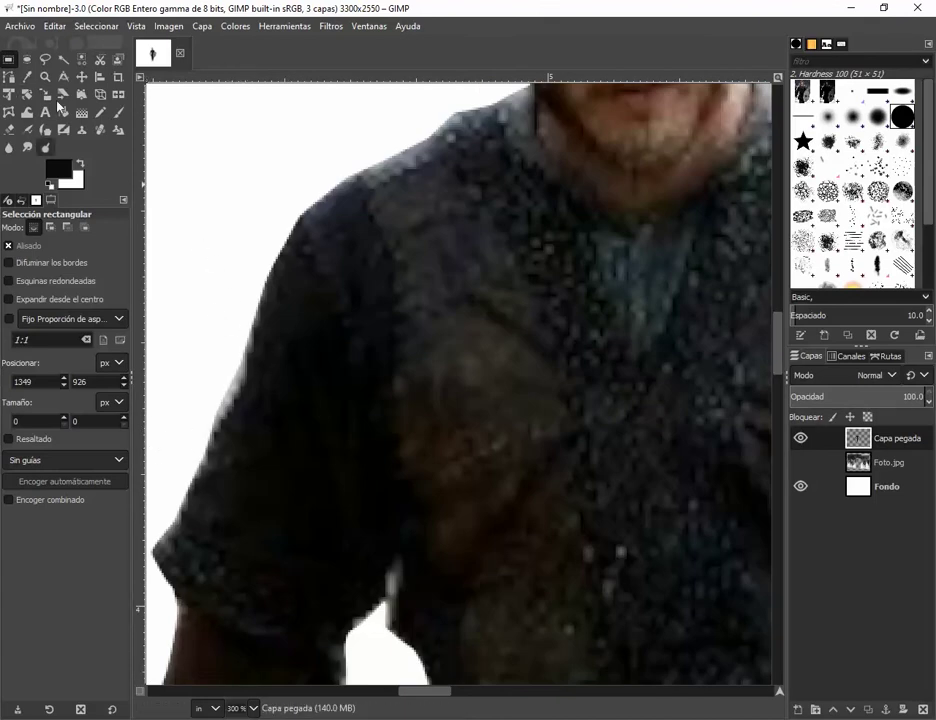
{"action": "left_click", "coordinate": [46, 60]}
{"action": "left_click", "coordinate": [202, 440]}
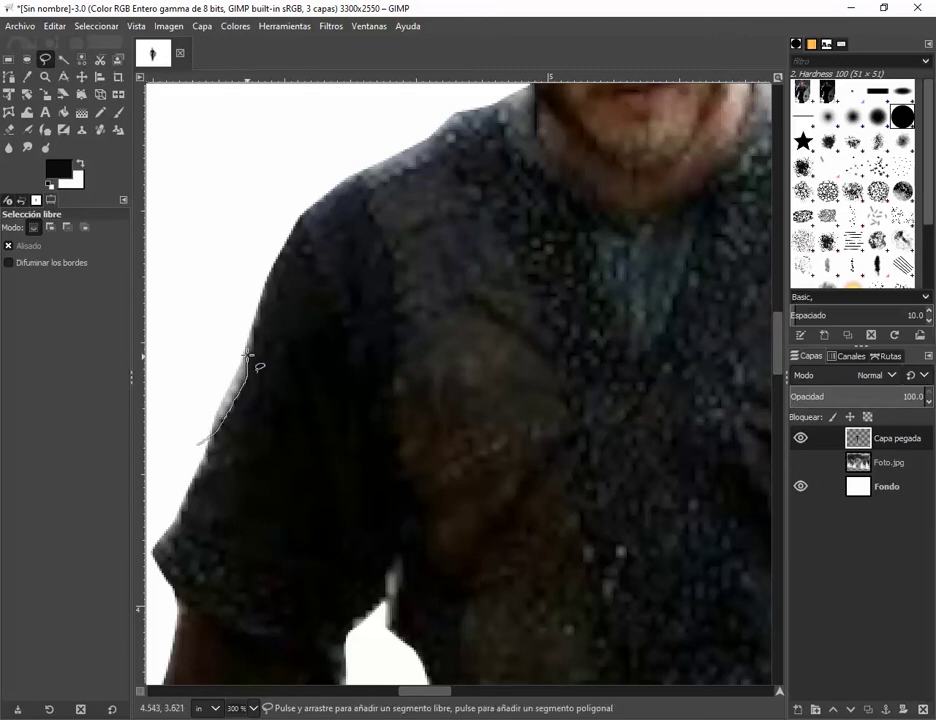
{"action": "left_click_drag", "start_coordinate": [226, 327], "coordinate": [190, 437]}
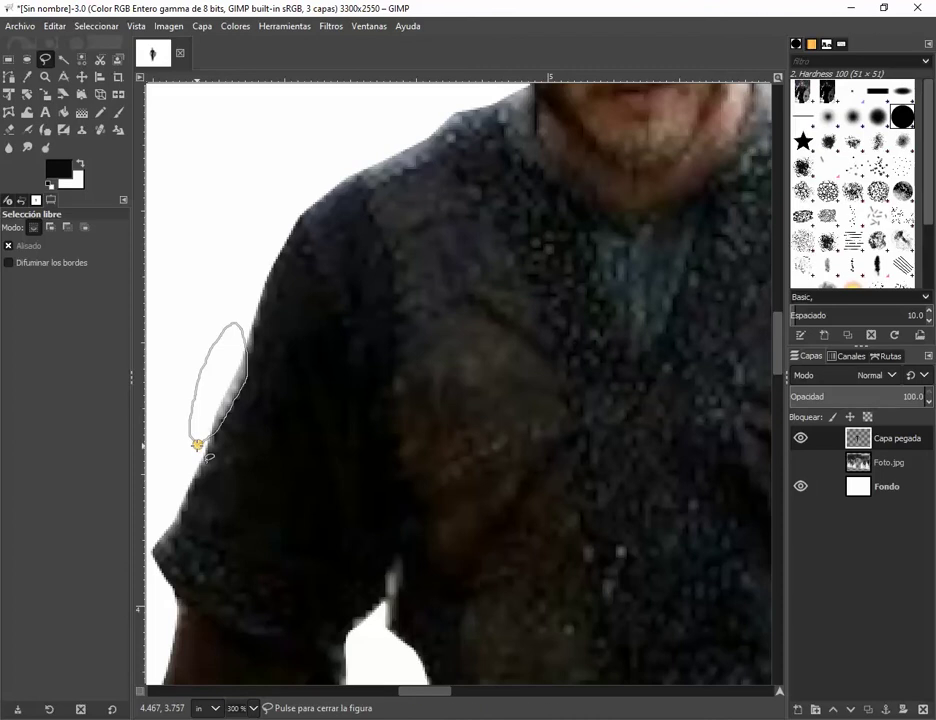
{"action": "left_click", "coordinate": [196, 444]}
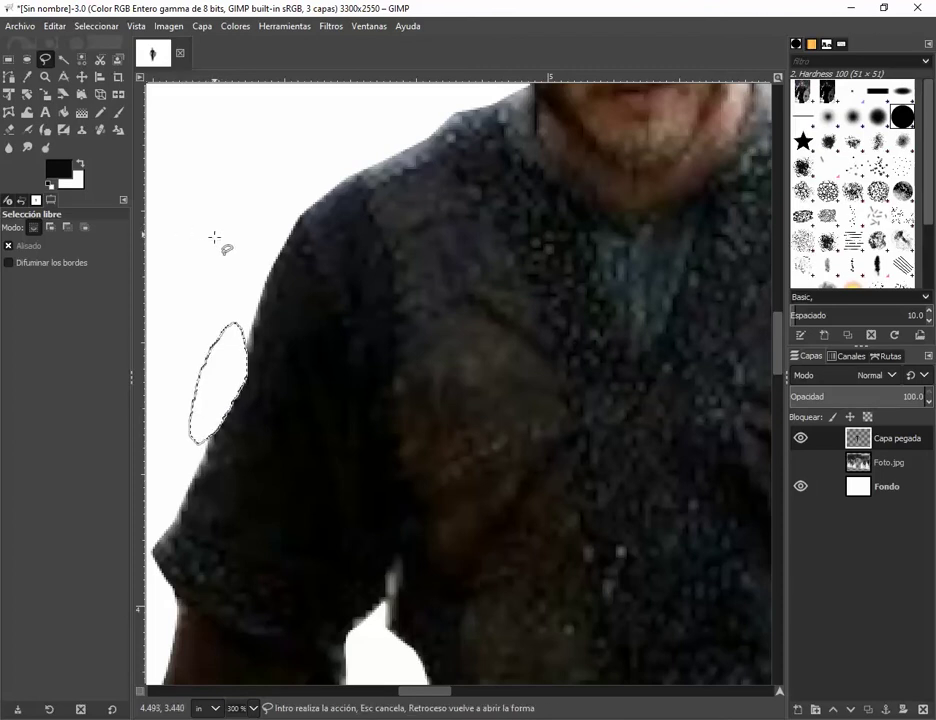
{"action": "key", "text": "Return"}
{"action": "key", "text": "r"}
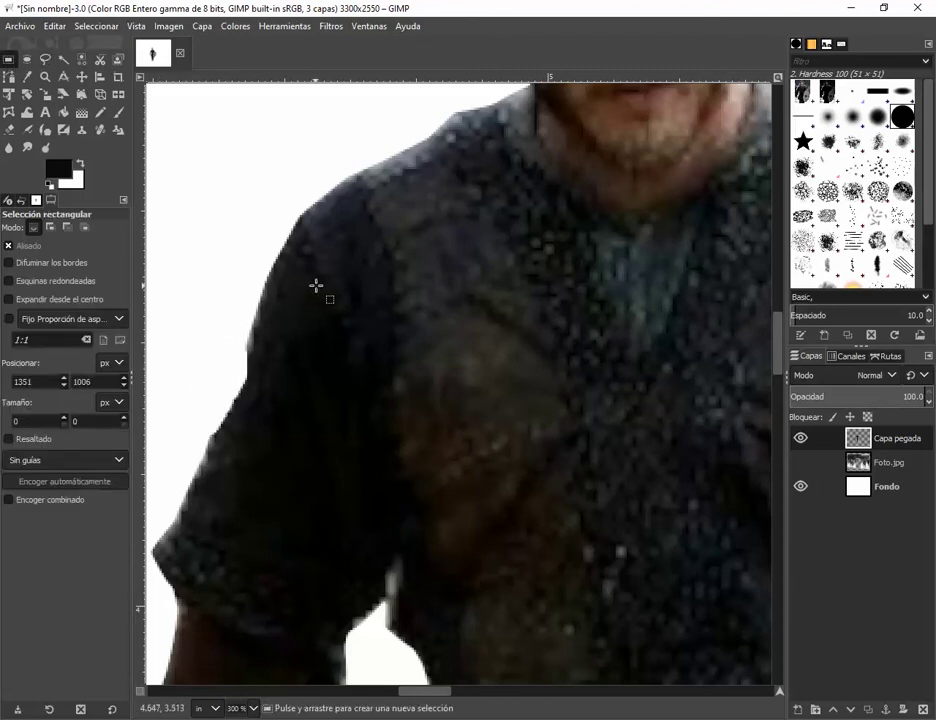
Start a new path above the hair on the other side of the head and trace it down past the hair to the temple.
{"action": "scroll", "coordinate": [316, 286], "scroll_direction": "up", "scroll_amount": 2}
{"action": "scroll", "coordinate": [316, 286], "scroll_direction": "down", "scroll_amount": 2}
{"action": "scroll", "coordinate": [493, 317], "scroll_direction": "up", "scroll_amount": 4}
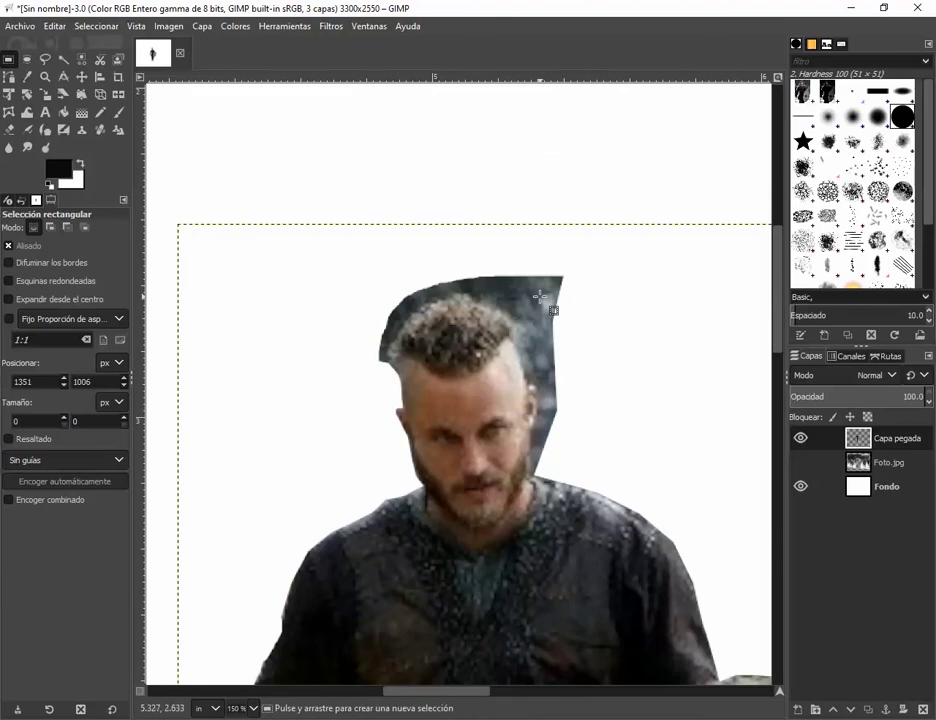
{"action": "scroll", "coordinate": [628, 425], "scroll_direction": "up", "scroll_amount": 2}
{"action": "scroll", "coordinate": [568, 424], "scroll_direction": "up", "scroll_amount": 1}
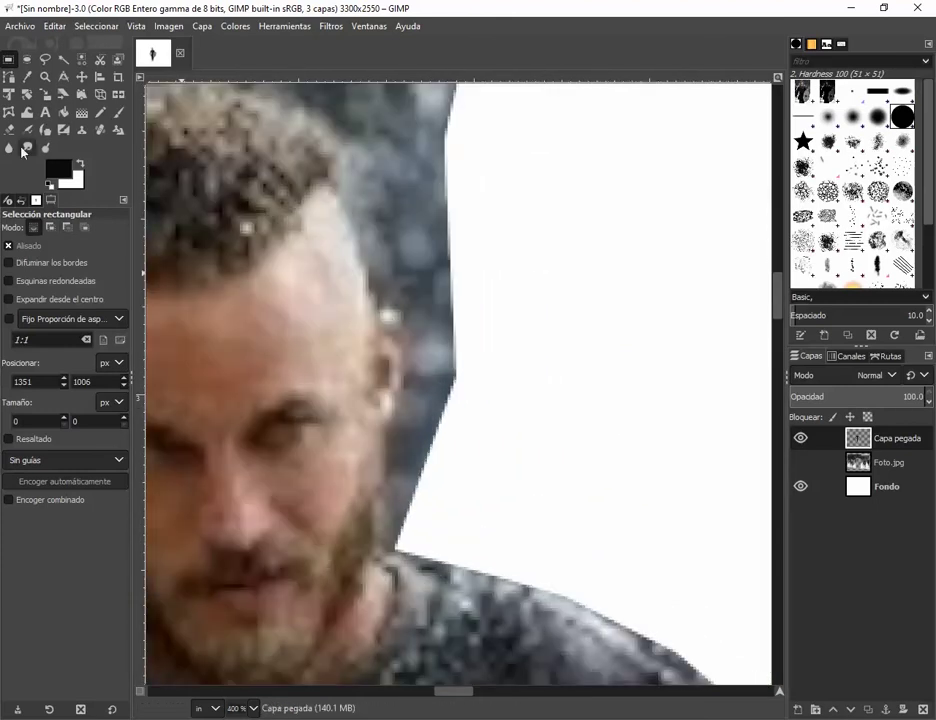
{"action": "left_click", "coordinate": [8, 76]}
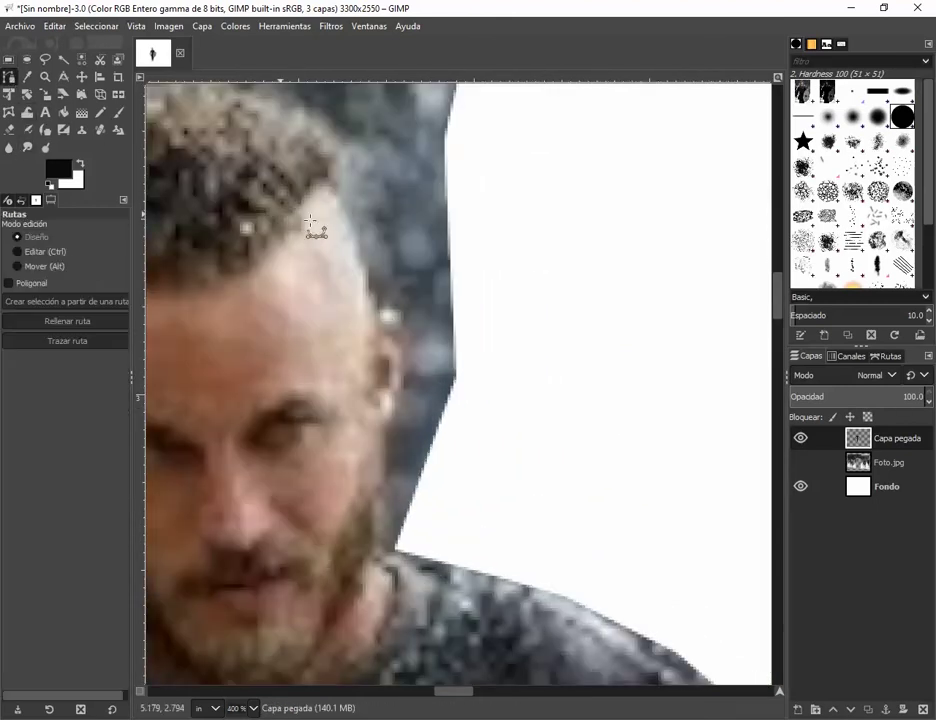
{"action": "scroll", "coordinate": [383, 240], "scroll_direction": "up", "scroll_amount": 3}
{"action": "left_click", "coordinate": [317, 142]}
{"action": "left_click", "coordinate": [340, 201]}
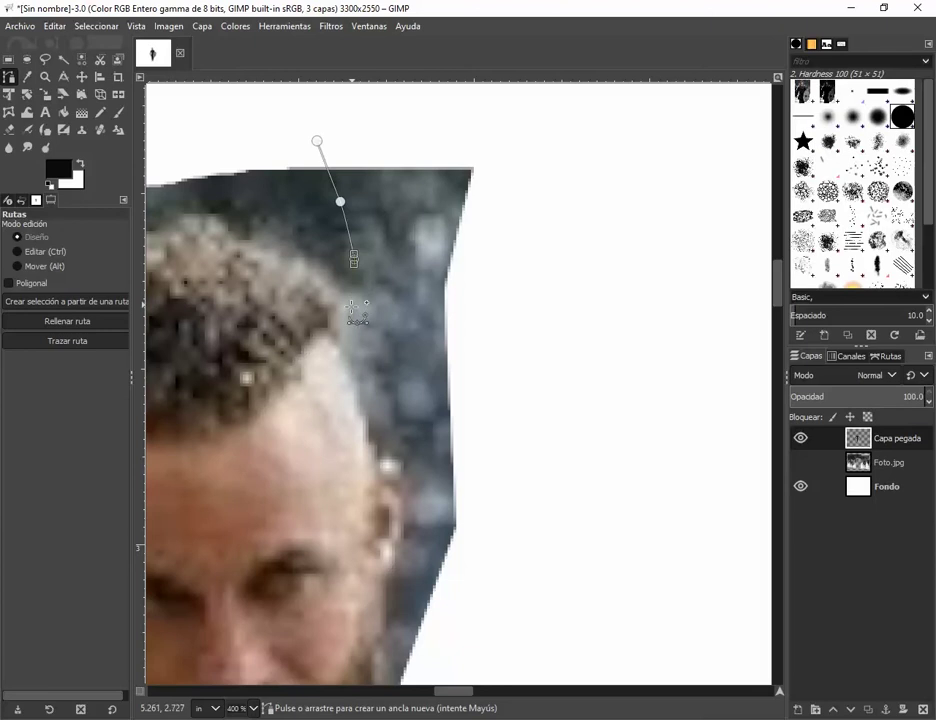
{"action": "left_click", "coordinate": [354, 259]}
{"action": "left_click", "coordinate": [344, 315]}
{"action": "left_click", "coordinate": [356, 391]}
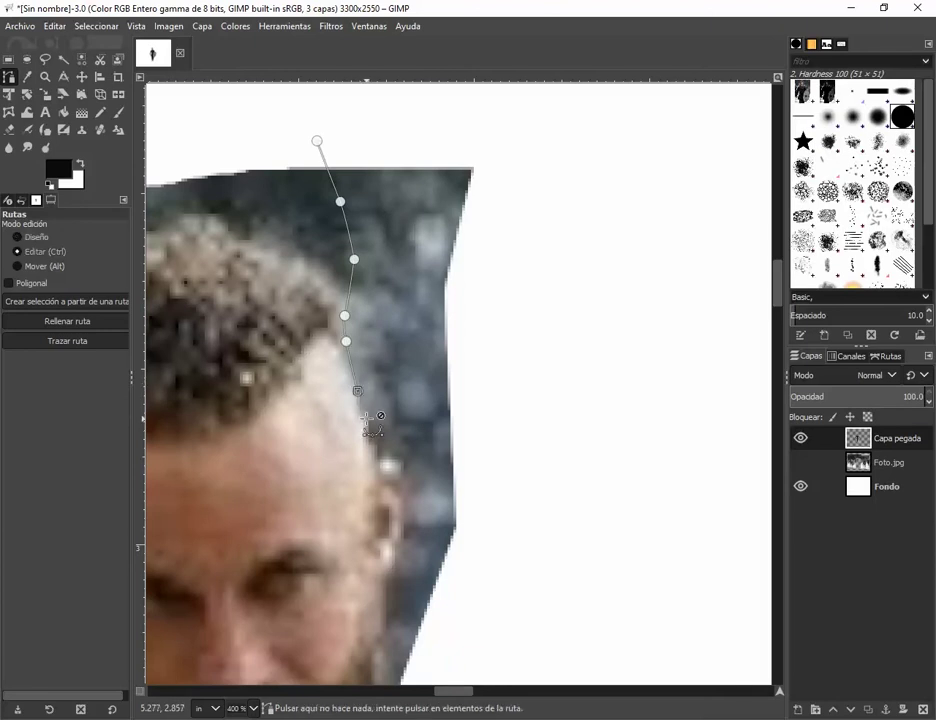
Continue the path down the temple and along the top edge of the ear, leaving out the bright background spot.
{"action": "scroll", "coordinate": [375, 400], "scroll_direction": "up", "scroll_amount": 1}
{"action": "scroll", "coordinate": [378, 330], "scroll_direction": "down", "scroll_amount": 2}
{"action": "scroll", "coordinate": [375, 275], "scroll_direction": "up", "scroll_amount": 1}
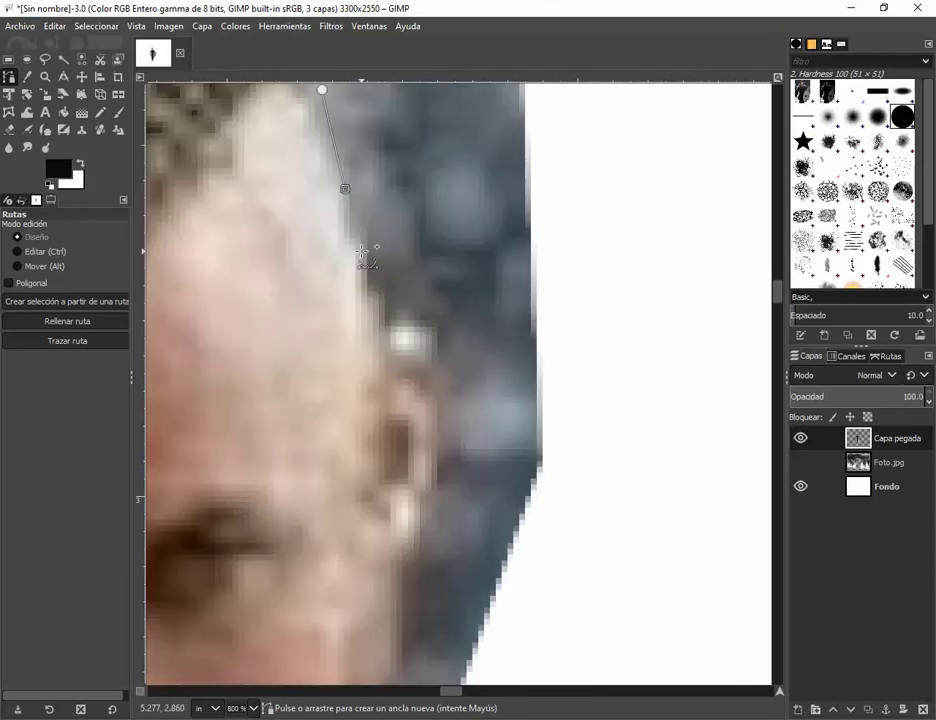
{"action": "left_click", "coordinate": [361, 251]}
{"action": "left_click", "coordinate": [372, 290]}
{"action": "left_click", "coordinate": [384, 322]}
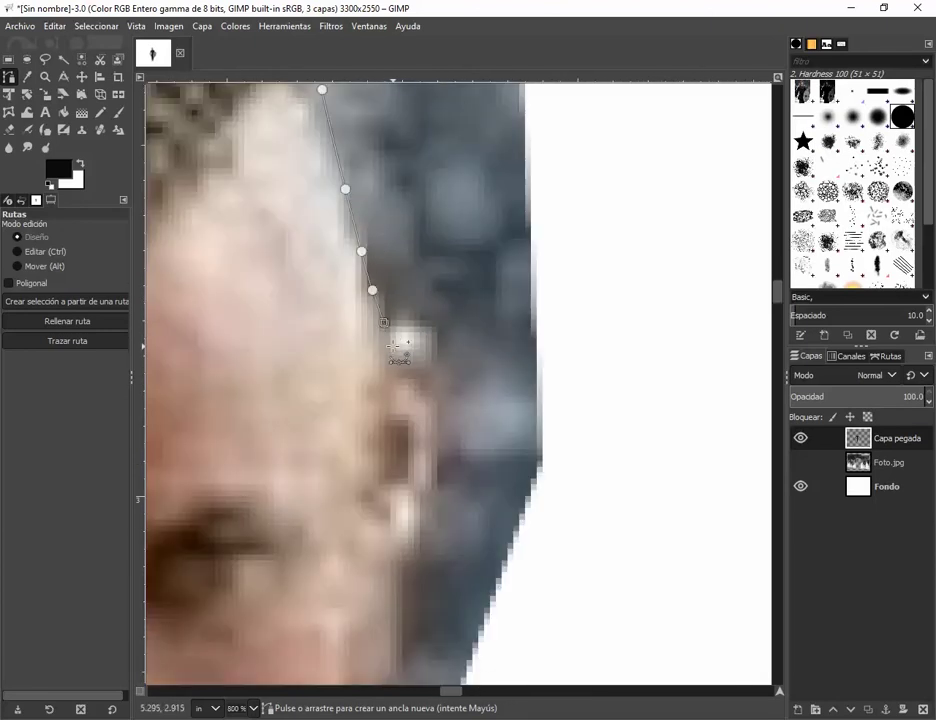
{"action": "left_click", "coordinate": [393, 346]}
{"action": "left_click", "coordinate": [410, 353]}
{"action": "left_click", "coordinate": [429, 353]}
{"action": "left_click", "coordinate": [444, 365]}
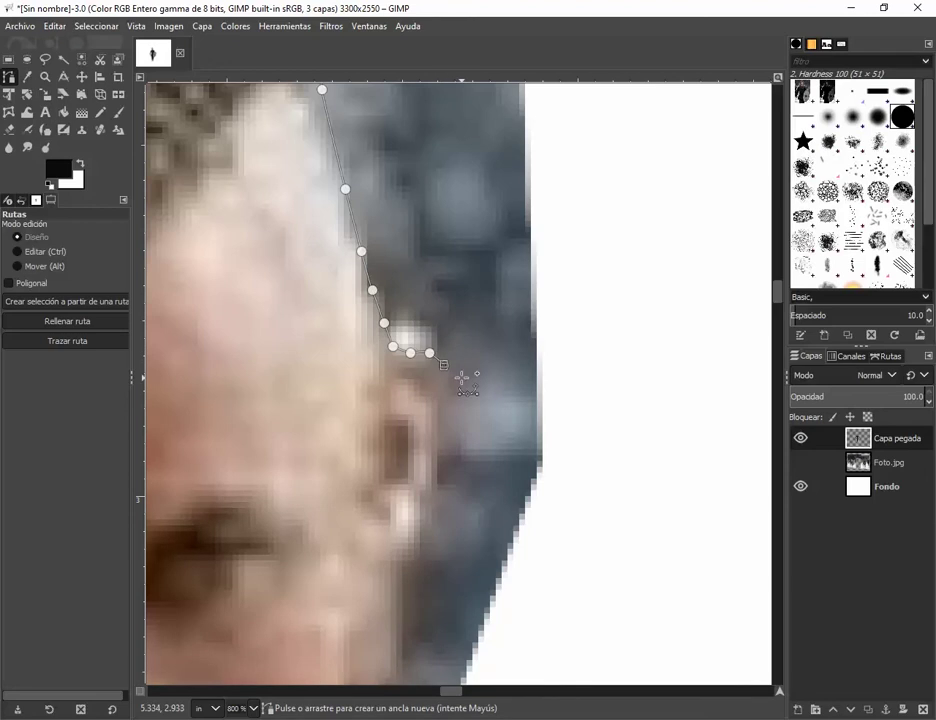
Trace the path around the outer edge of the ear down to just below the earlobe.
{"action": "left_click", "coordinate": [461, 377]}
{"action": "left_click", "coordinate": [459, 416]}
{"action": "left_click", "coordinate": [445, 458]}
{"action": "left_click", "coordinate": [431, 492]}
{"action": "left_click", "coordinate": [423, 510]}
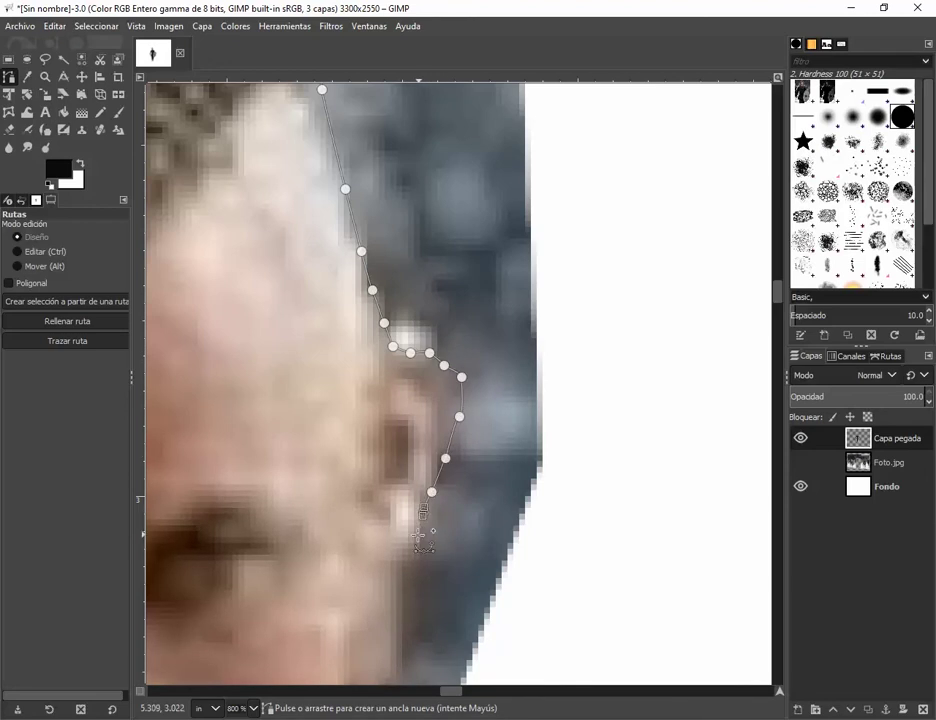
{"action": "scroll", "coordinate": [420, 536], "scroll_direction": "down", "scroll_amount": 5}
{"action": "left_click", "coordinate": [406, 260]}
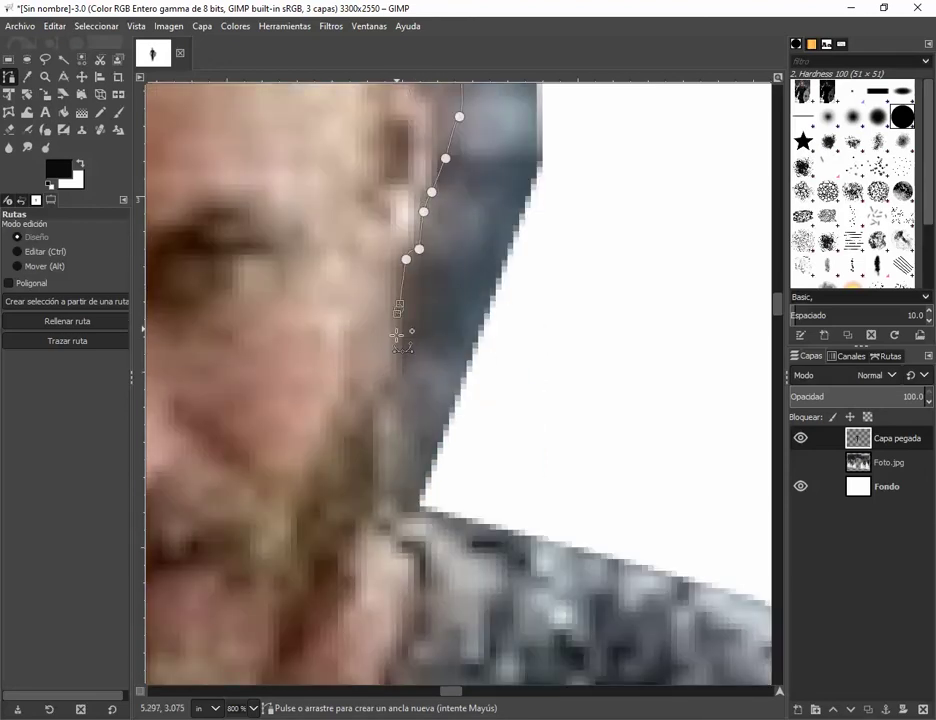
Continue the path down the jaw and beard edge to the neck and out along the shirt collar.
{"action": "left_click", "coordinate": [399, 309]}
{"action": "left_click", "coordinate": [403, 357]}
{"action": "left_click", "coordinate": [394, 385]}
{"action": "left_click", "coordinate": [376, 404]}
{"action": "left_click", "coordinate": [371, 441]}
{"action": "left_click", "coordinate": [385, 474]}
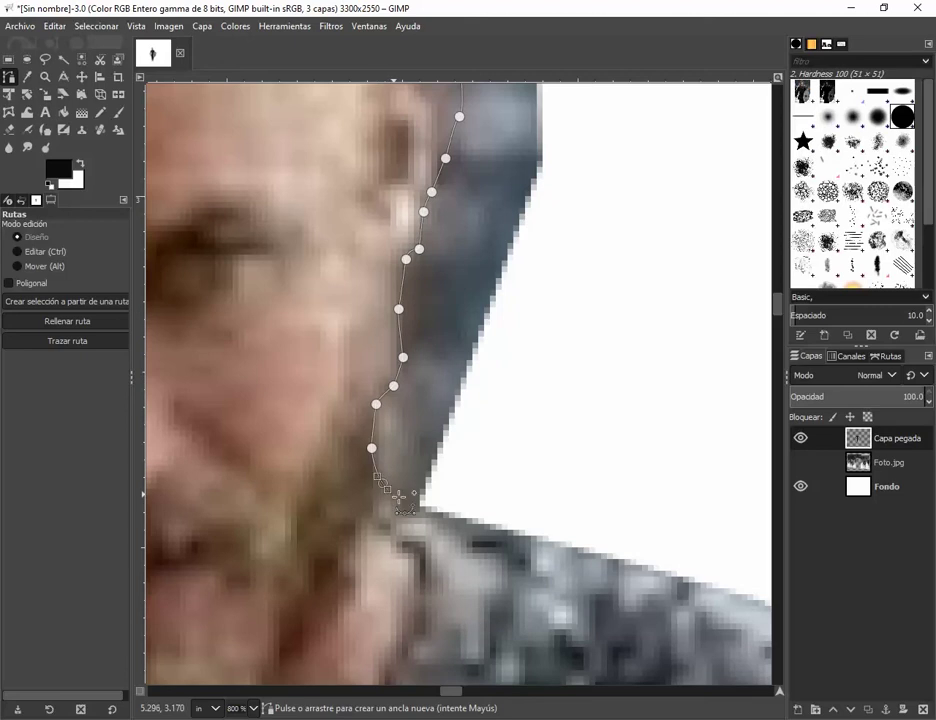
{"action": "left_click", "coordinate": [411, 494]}
{"action": "left_click", "coordinate": [437, 503]}
Close the path around the outside of the leftover background beside the ear, back to its starting anchor above the hair.
{"action": "scroll", "coordinate": [600, 490], "scroll_direction": "down", "scroll_amount": 1}
{"action": "scroll", "coordinate": [608, 483], "scroll_direction": "down", "scroll_amount": 3}
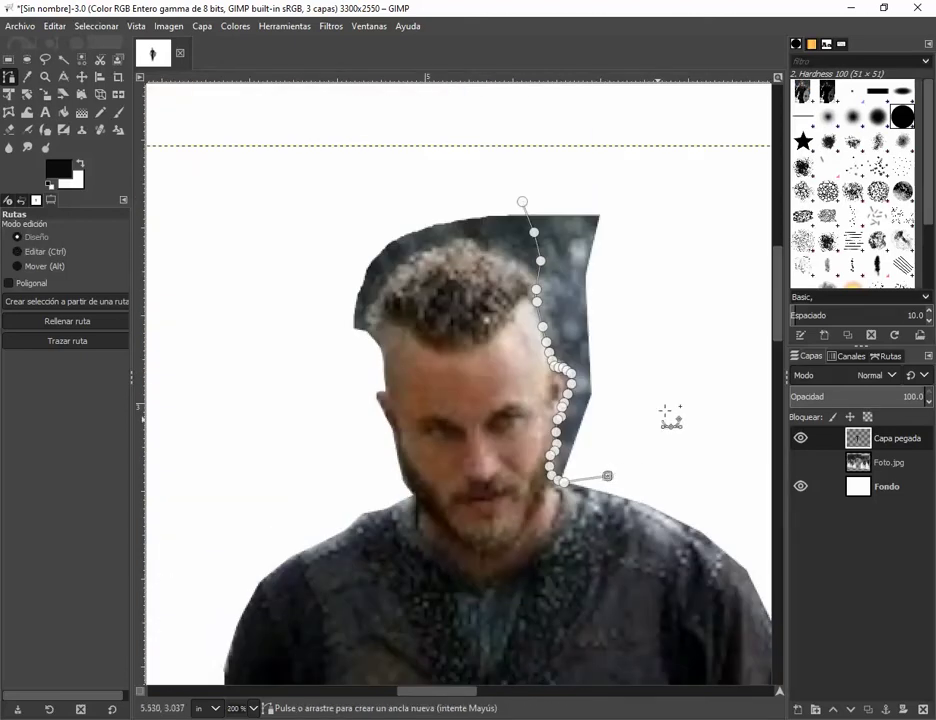
{"action": "left_click", "coordinate": [706, 268]}
{"action": "left_click", "coordinate": [636, 156]}
{"action": "left_click", "coordinate": [550, 173]}
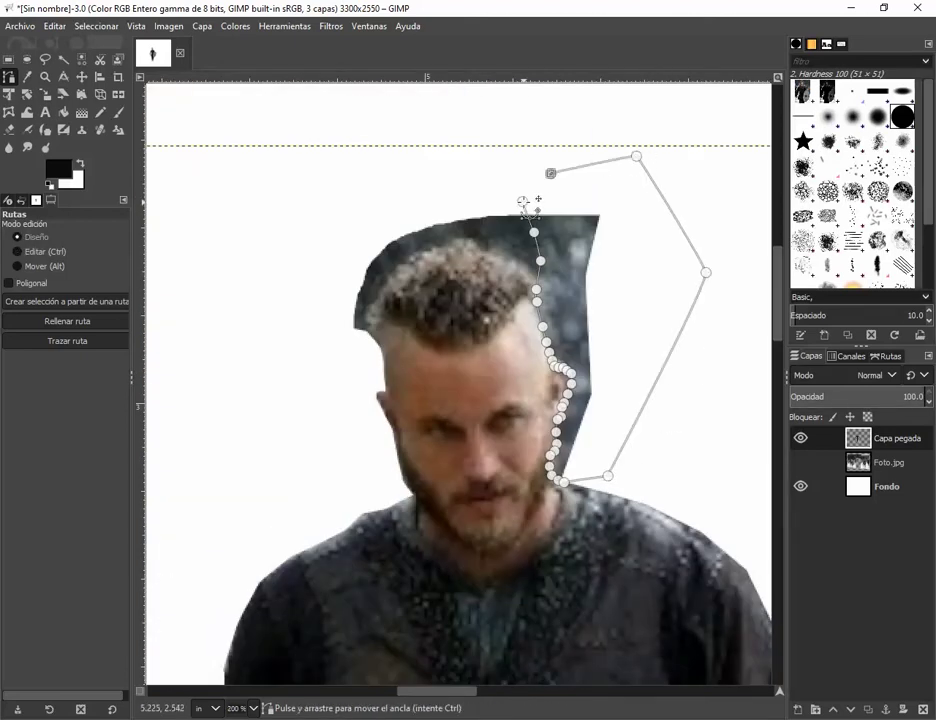
{"action": "left_click", "coordinate": [522, 202]}
Convert the path to a selection, delete the background strip beside the ear and clear the selection.
{"action": "right_click", "coordinate": [571, 206]}
{"action": "mouse_move", "coordinate": [618, 265]}
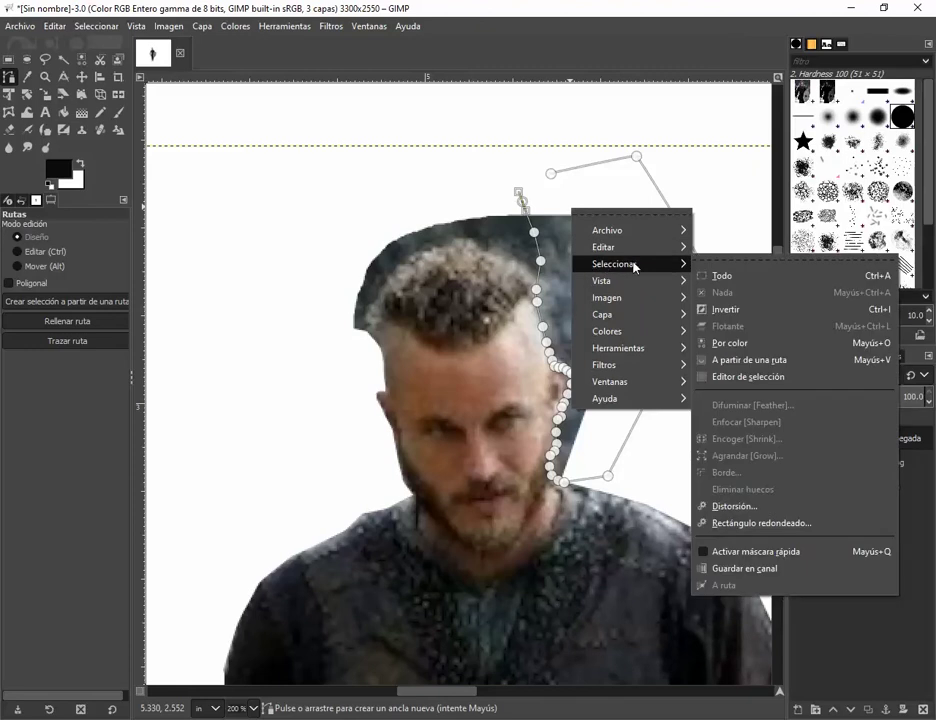
{"action": "left_click", "coordinate": [741, 360]}
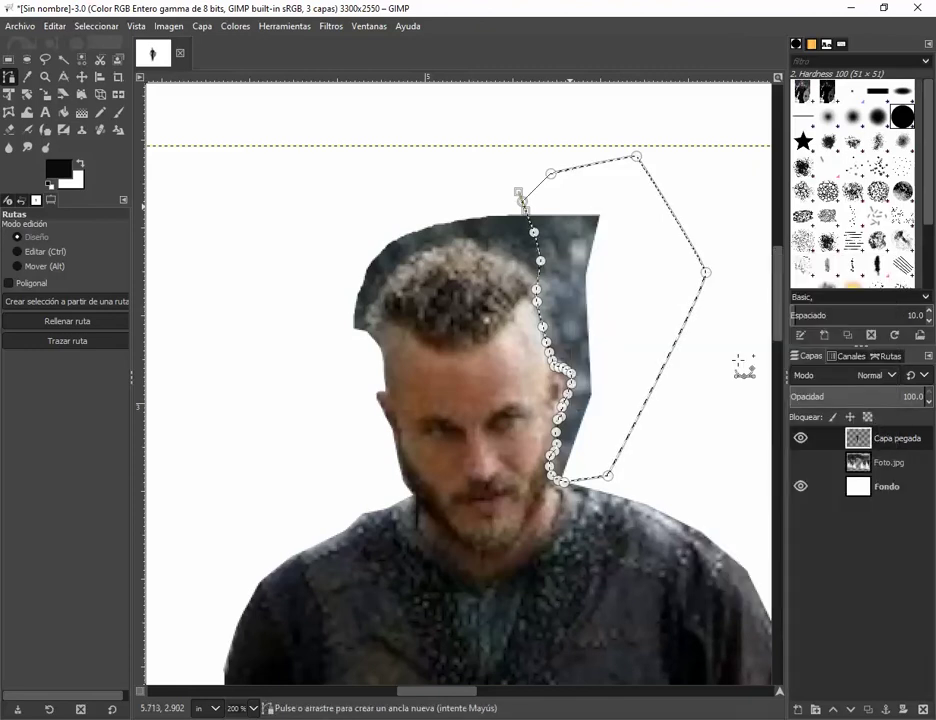
{"action": "left_click", "coordinate": [8, 59]}
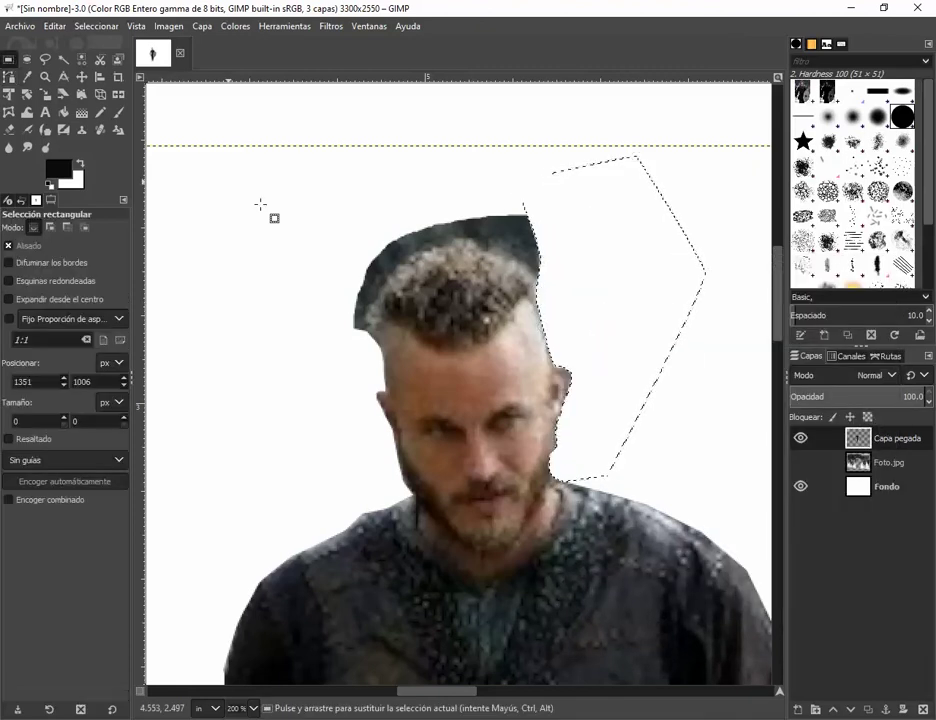
{"action": "left_click", "coordinate": [349, 265]}
Start a new path below the hair at the opposite temple and trace it up along the hair's outer edge towards the crown.
{"action": "scroll", "coordinate": [383, 278], "scroll_direction": "up", "scroll_amount": 2, "text": "ctrl"}
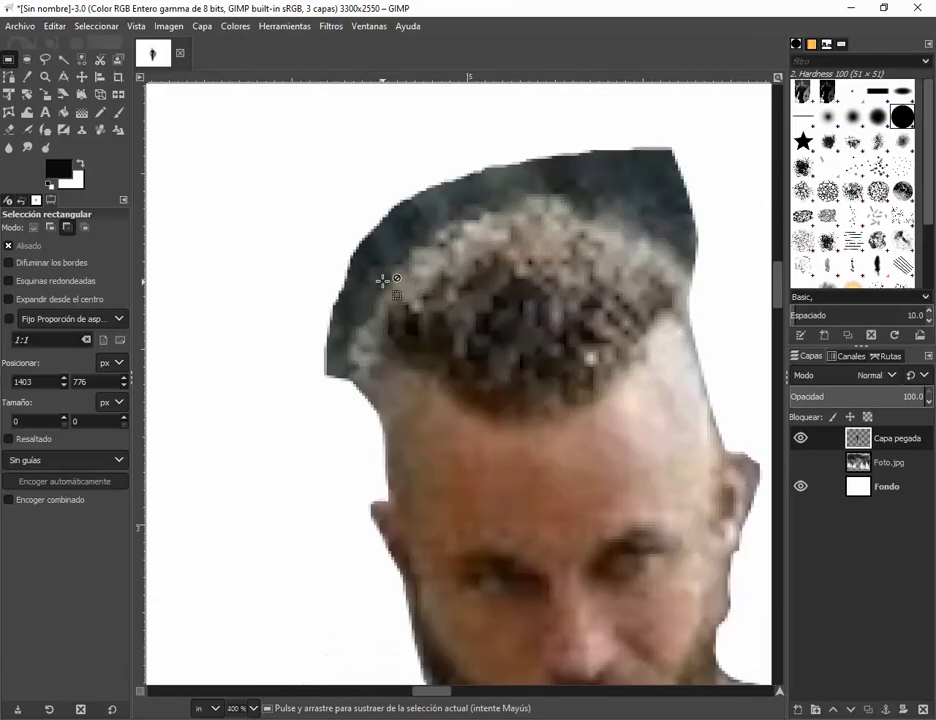
{"action": "scroll", "coordinate": [685, 374], "scroll_direction": "up", "scroll_amount": 3}
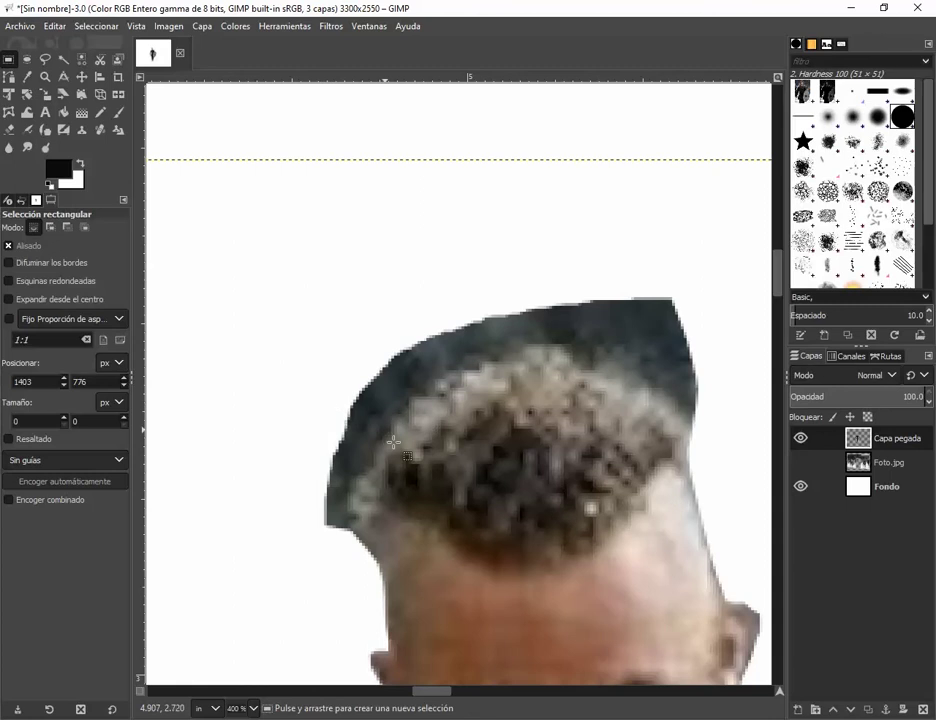
{"action": "scroll", "coordinate": [612, 412], "scroll_direction": "up", "scroll_amount": 2, "text": "ctrl"}
{"action": "scroll", "coordinate": [505, 603], "scroll_direction": "up", "scroll_amount": 2}
{"action": "scroll", "coordinate": [502, 598], "scroll_direction": "up", "scroll_amount": 1, "text": "ctrl"}
{"action": "scroll", "coordinate": [502, 598], "scroll_direction": "down", "scroll_amount": 4}
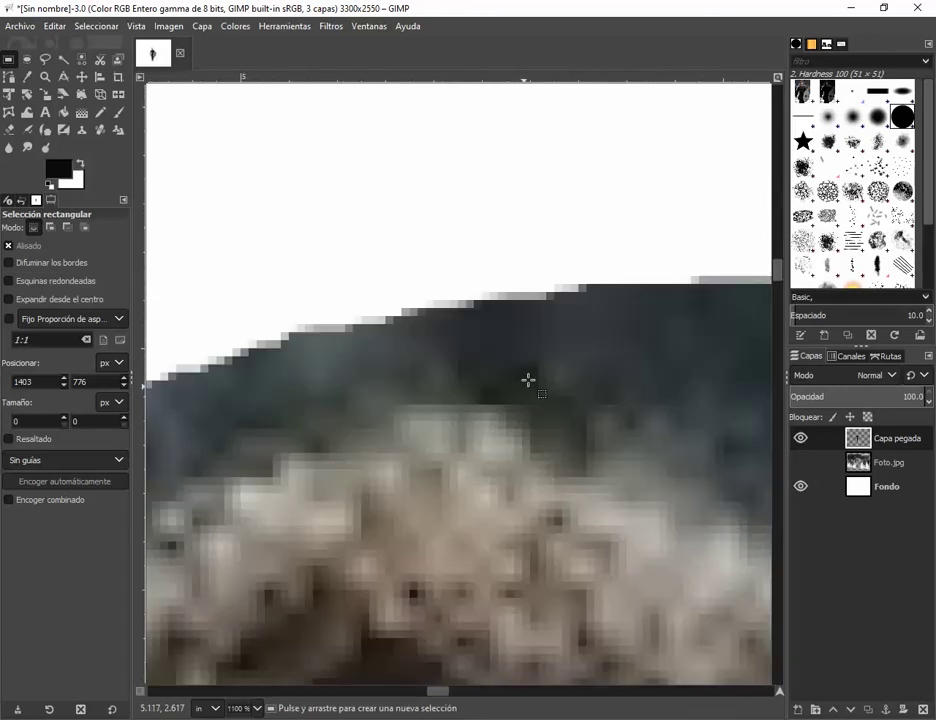
{"action": "scroll", "coordinate": [532, 373], "scroll_direction": "down", "scroll_amount": 3, "text": "ctrl"}
{"action": "scroll", "coordinate": [532, 376], "scroll_direction": "down", "scroll_amount": 3}
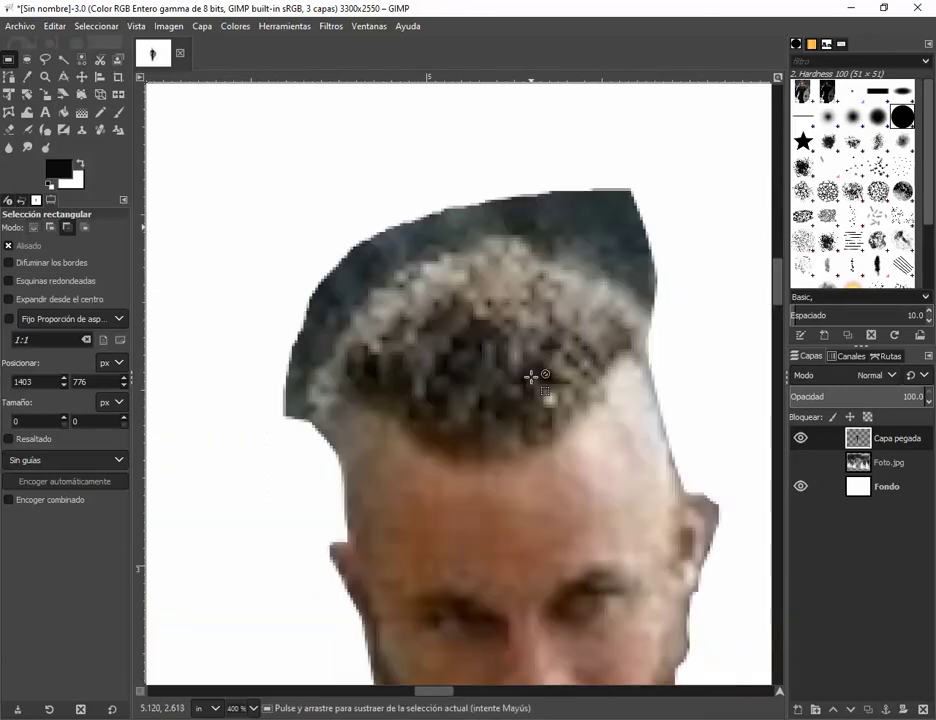
{"action": "left_click", "coordinate": [9, 76]}
{"action": "left_click_drag", "start_coordinate": [300, 462], "coordinate": [330, 313]}
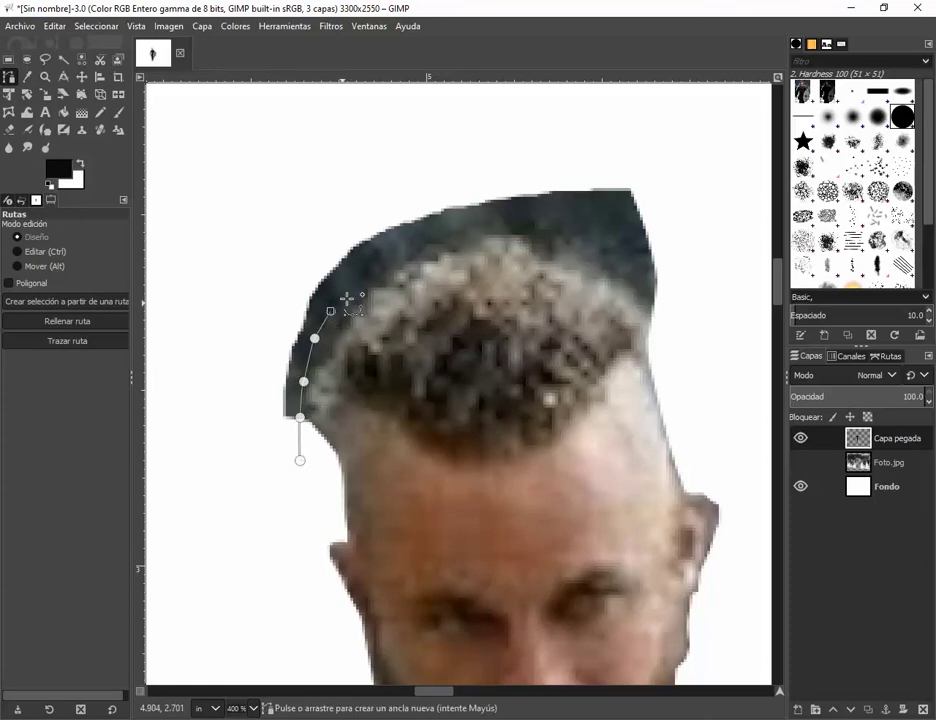
{"action": "left_click", "coordinate": [372, 272]}
{"action": "left_click", "coordinate": [424, 252]}
{"action": "left_click", "coordinate": [469, 239]}
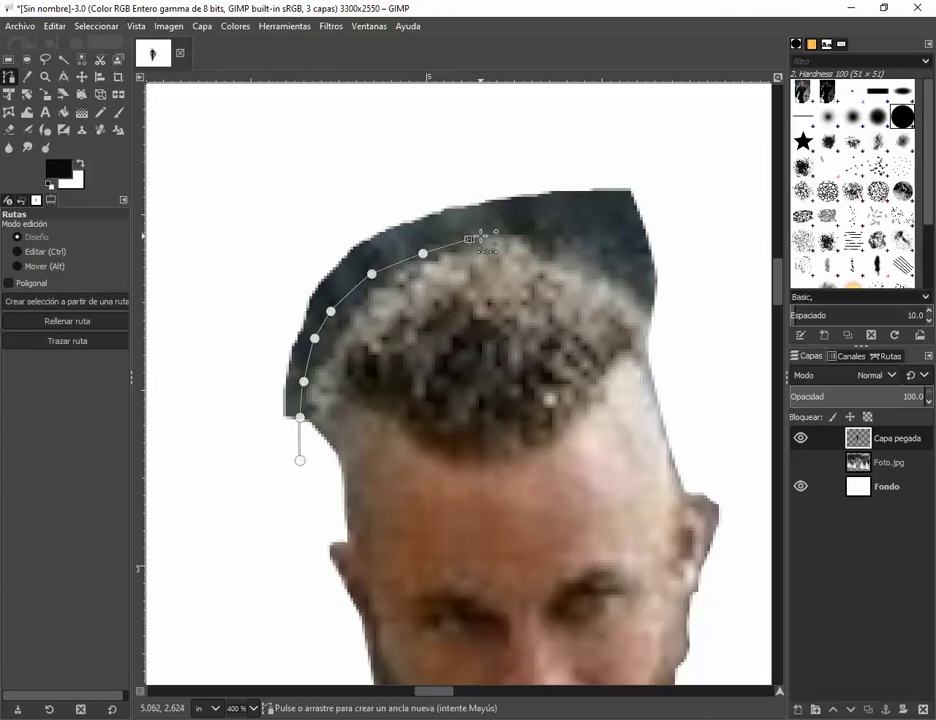
Continue the path over the crown and down the hairline on the other side of the head.
{"action": "left_click", "coordinate": [492, 233]}
{"action": "left_click", "coordinate": [520, 232]}
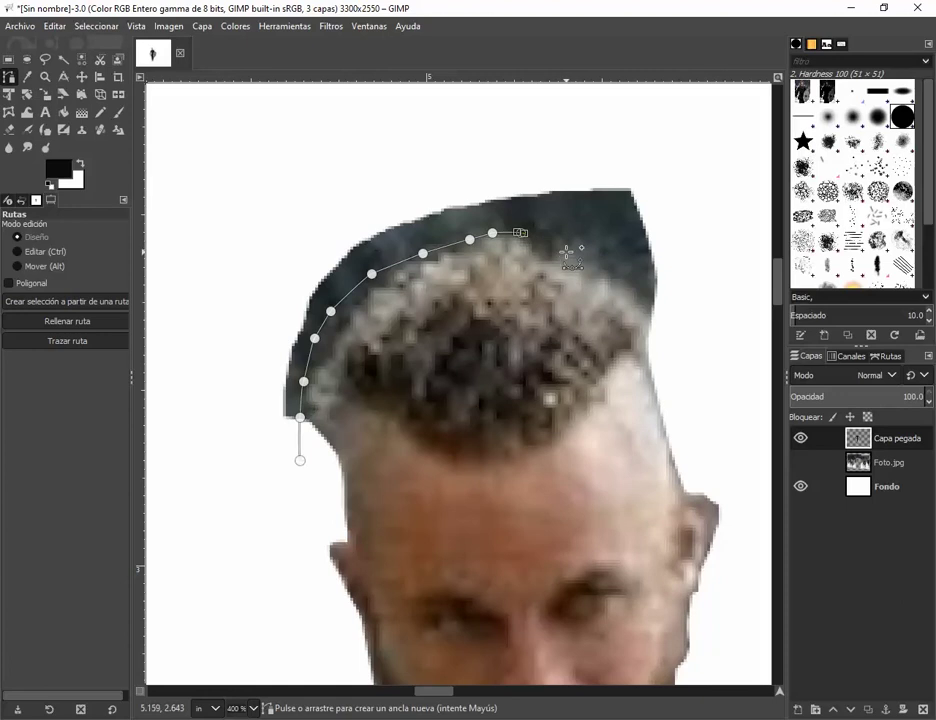
{"action": "left_click", "coordinate": [546, 252]}
{"action": "left_click", "coordinate": [570, 251]}
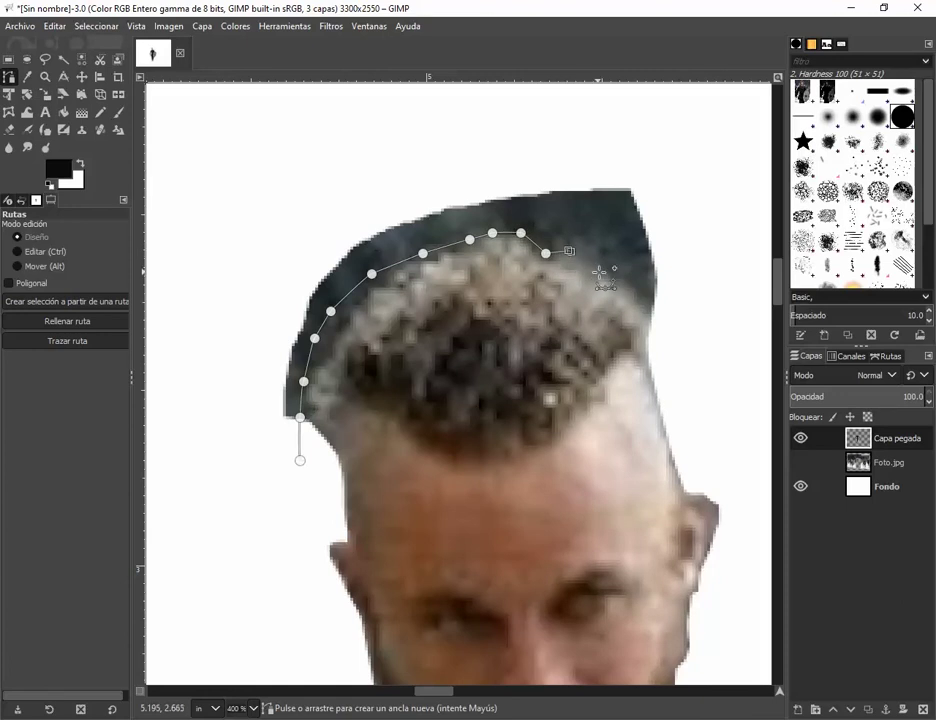
{"action": "left_click", "coordinate": [604, 272]}
{"action": "left_click", "coordinate": [626, 286]}
{"action": "left_click", "coordinate": [640, 300]}
{"action": "left_click", "coordinate": [652, 314]}
Loop the path back outside the dark background above the head, down to near its starting point.
{"action": "left_click_drag", "start_coordinate": [656, 334], "coordinate": [688, 298]}
{"action": "left_click_drag", "start_coordinate": [673, 230], "coordinate": [656, 196]}
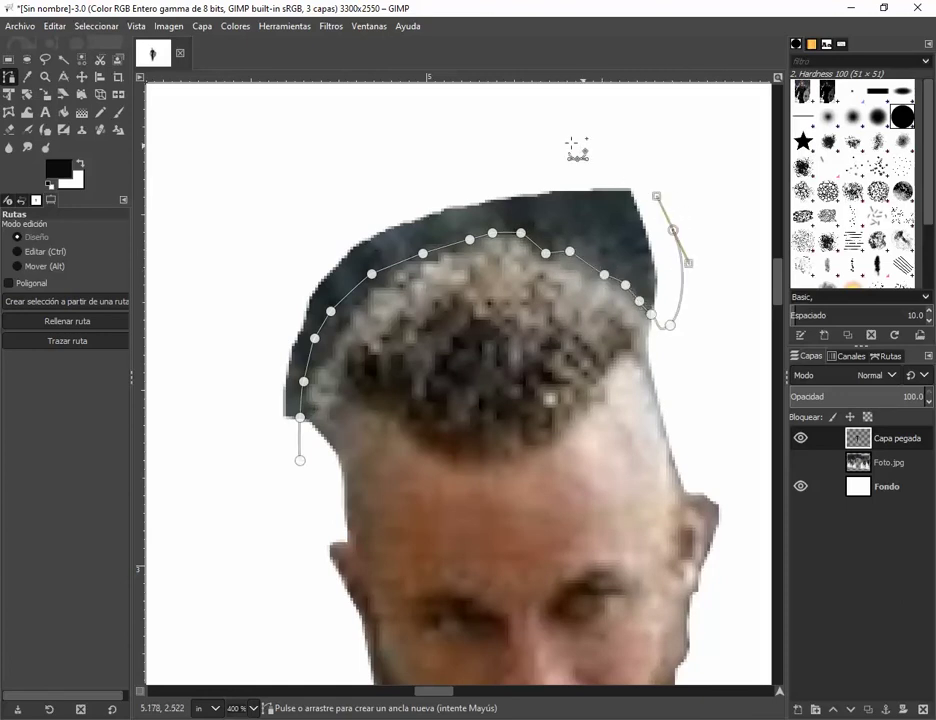
{"action": "left_click_drag", "start_coordinate": [565, 141], "coordinate": [510, 142]}
{"action": "left_click_drag", "start_coordinate": [400, 174], "coordinate": [374, 187]}
{"action": "left_click_drag", "start_coordinate": [266, 258], "coordinate": [249, 278]}
{"action": "left_click_drag", "start_coordinate": [221, 376], "coordinate": [219, 401]}
{"action": "left_click", "coordinate": [242, 467]}
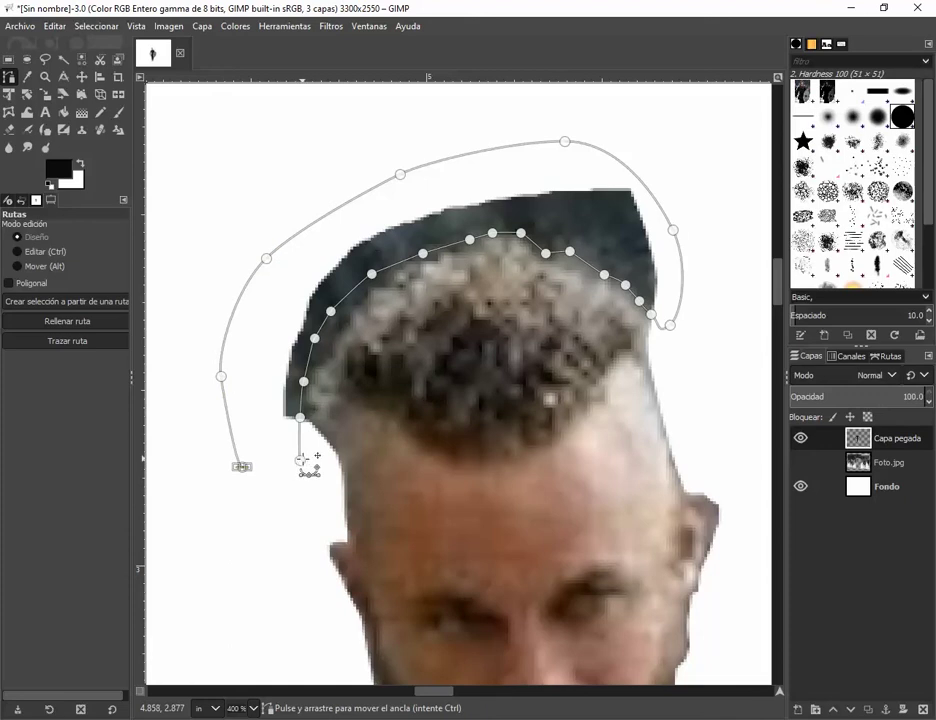
Convert the path to a selection, delete the dark background above the hair and clear the selection.
{"action": "right_click", "coordinate": [287, 369]}
{"action": "mouse_move", "coordinate": [366, 424]}
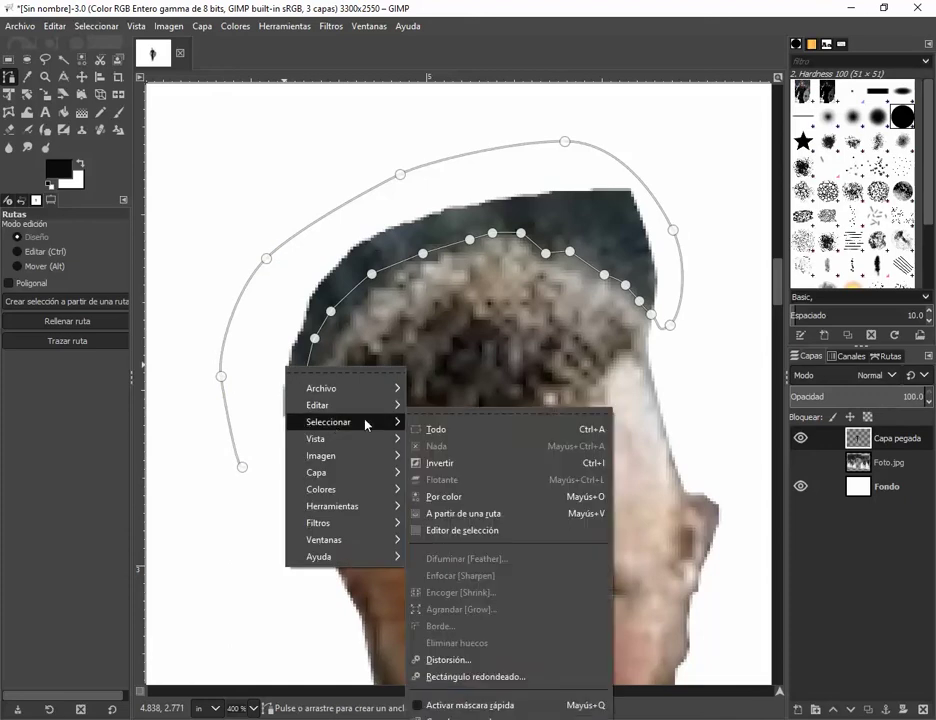
{"action": "left_click", "coordinate": [489, 512]}
{"action": "key", "text": "Delete"}
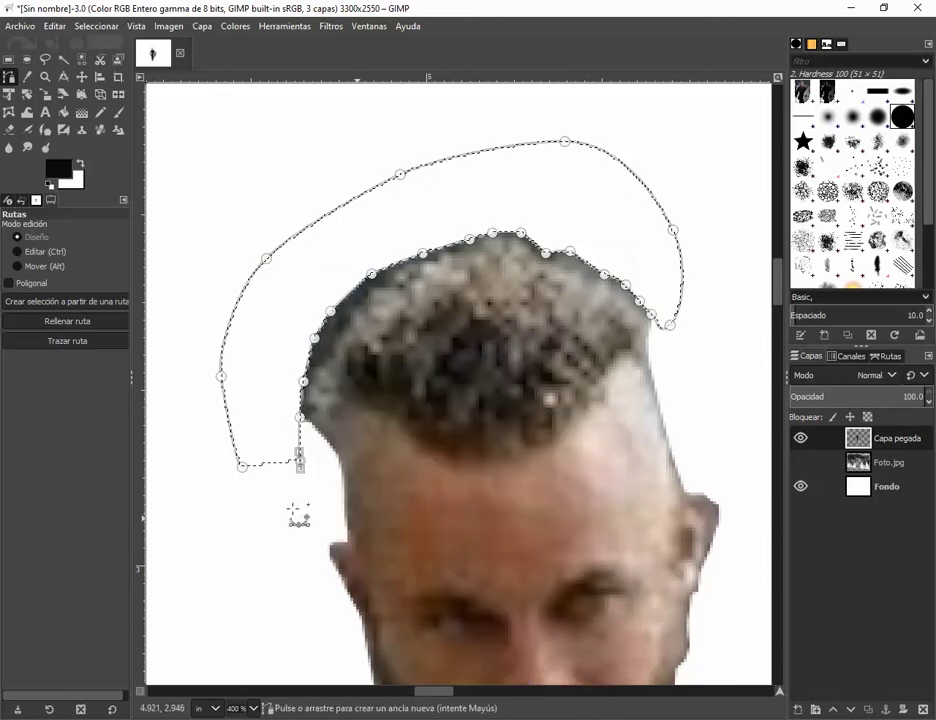
{"action": "left_click", "coordinate": [9, 60]}
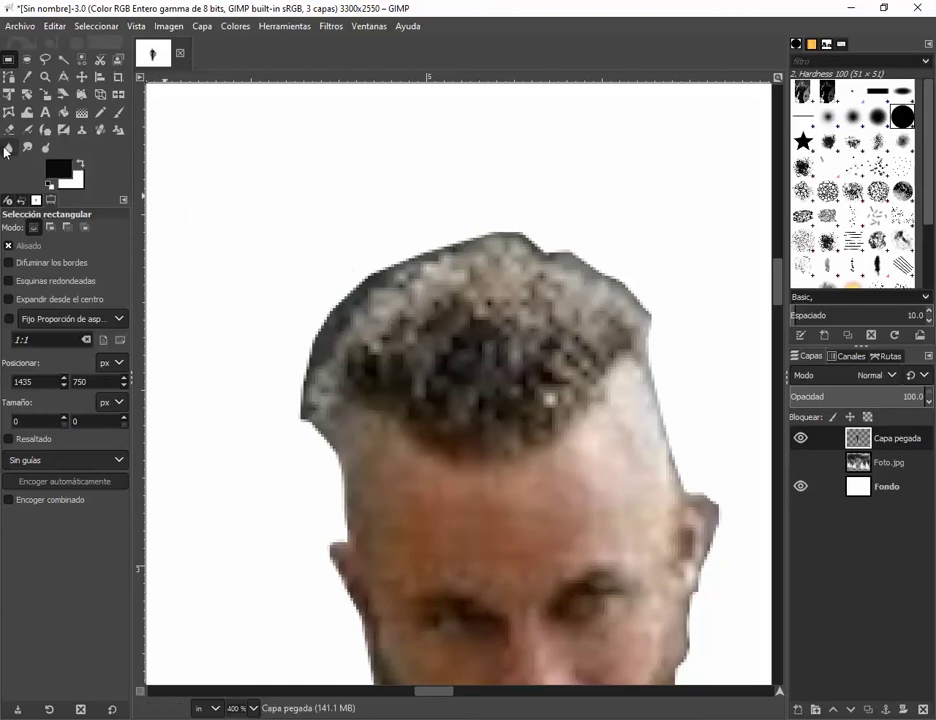
Set the eraser to the Hardness 050 brush, size 20 and opacity 50, and fade the dark fringe around the hair.
{"action": "left_click", "coordinate": [9, 129]}
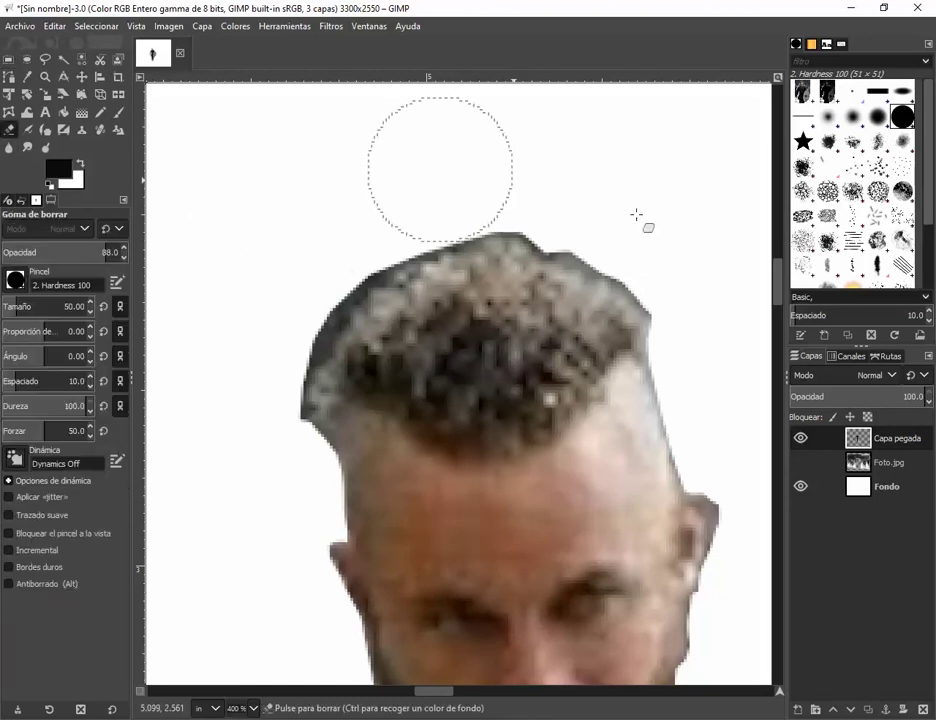
{"action": "left_click", "coordinate": [854, 120]}
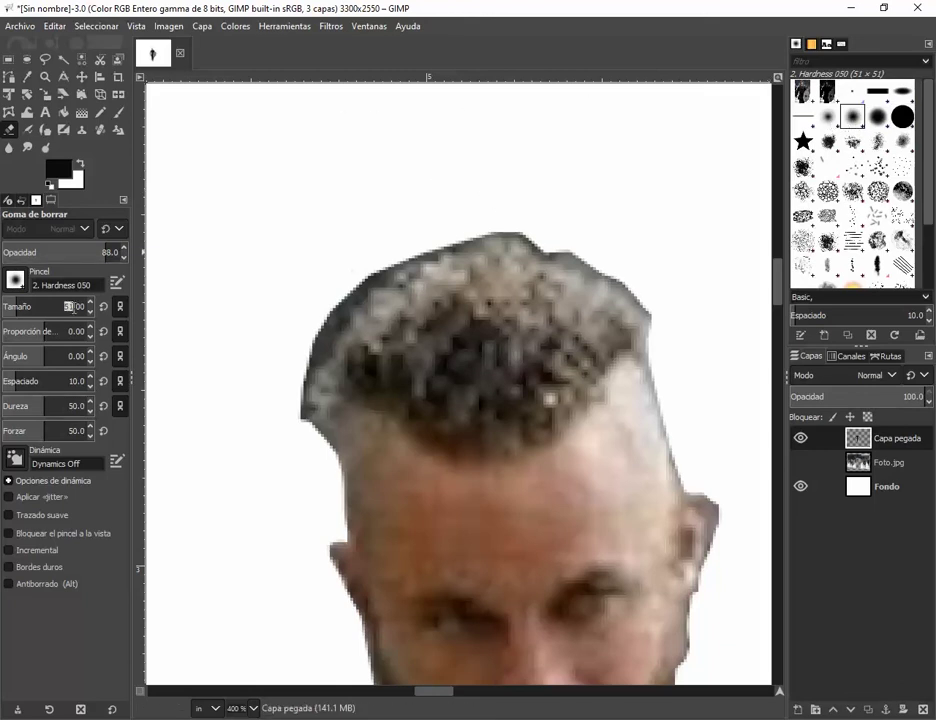
{"action": "type", "text": "20"}
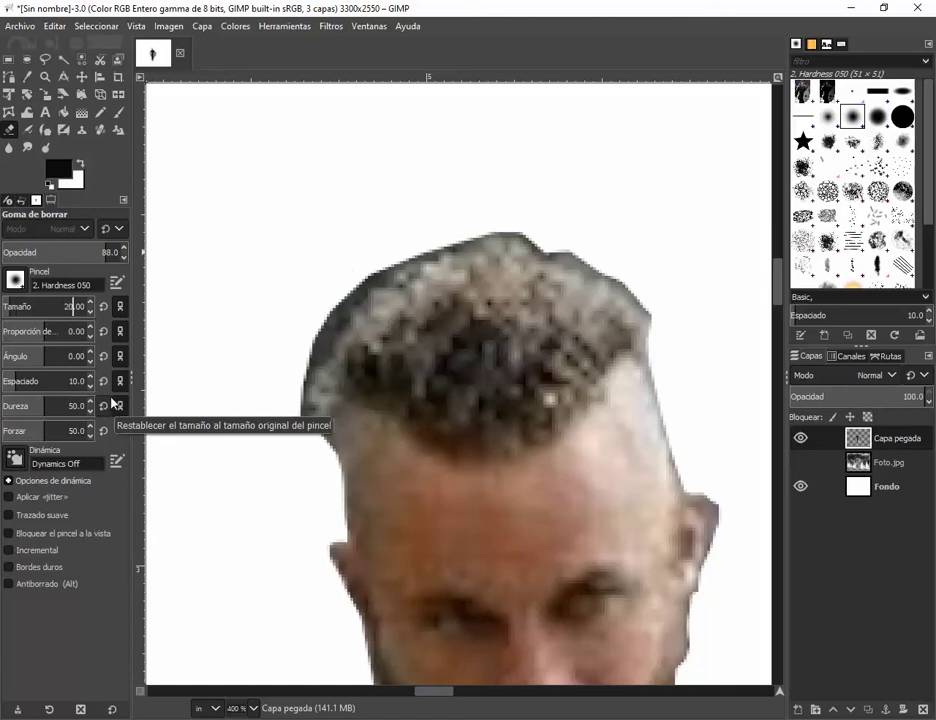
{"action": "key", "text": "Return"}
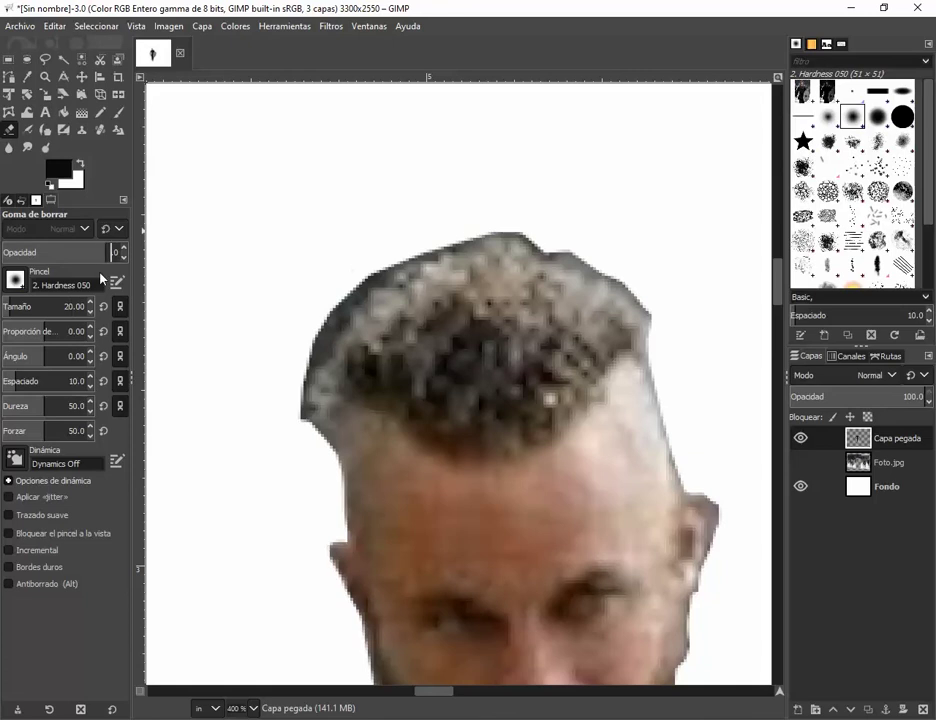
{"action": "key", "text": "Return"}
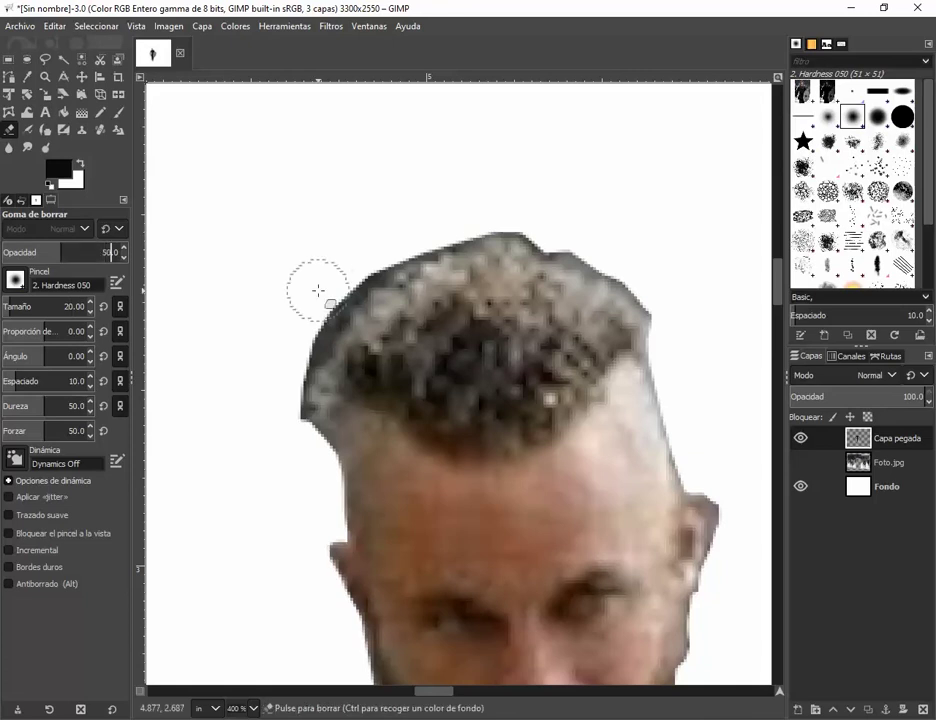
{"action": "mouse_move", "coordinate": [330, 320]}
{"action": "left_mouse_down"}
{"action": "mouse_move", "coordinate": [355, 272]}
{"action": "mouse_move", "coordinate": [303, 366]}
{"action": "mouse_move", "coordinate": [299, 422]}
{"action": "mouse_move", "coordinate": [350, 291]}
{"action": "mouse_move", "coordinate": [377, 264]}
{"action": "mouse_move", "coordinate": [440, 232]}
{"action": "mouse_move", "coordinate": [522, 226]}
{"action": "mouse_move", "coordinate": [606, 258]}
{"action": "mouse_move", "coordinate": [631, 272]}
{"action": "mouse_move", "coordinate": [654, 303]}
{"action": "mouse_move", "coordinate": [654, 322]}
{"action": "left_mouse_up"}
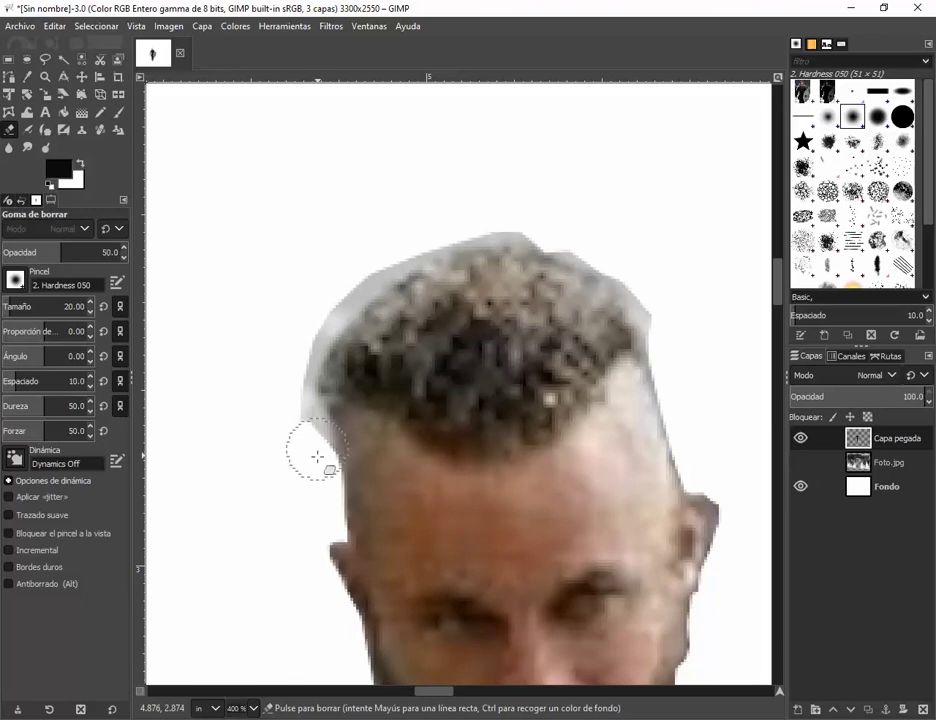
Start a tighter path at the temple below the hair and trace it up the hair's edge inside the faded fringe.
{"action": "left_click", "coordinate": [10, 77]}
{"action": "left_click_drag", "start_coordinate": [335, 442], "coordinate": [329, 459]}
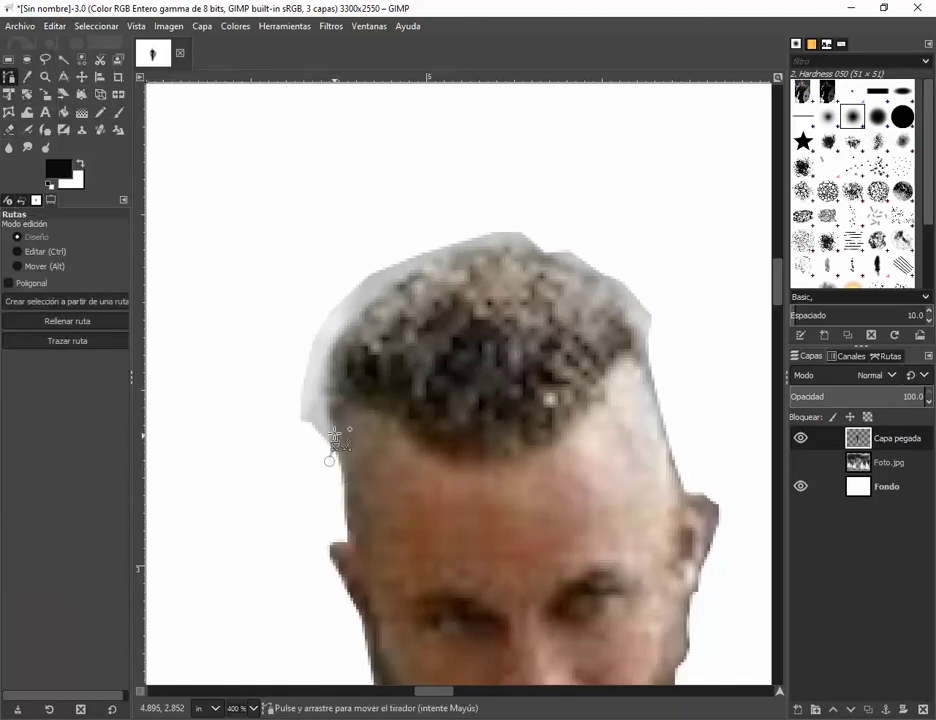
{"action": "left_click", "coordinate": [328, 420]}
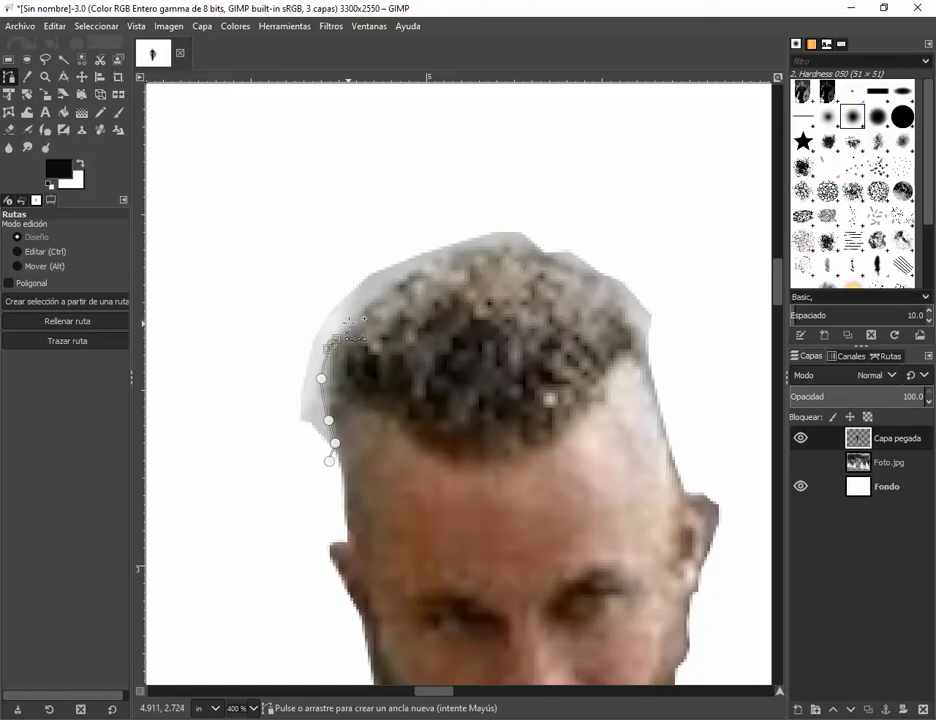
{"action": "left_click", "coordinate": [321, 378]}
{"action": "left_click", "coordinate": [332, 344]}
{"action": "left_click", "coordinate": [352, 319]}
{"action": "left_click", "coordinate": [383, 291]}
{"action": "left_click", "coordinate": [415, 271]}
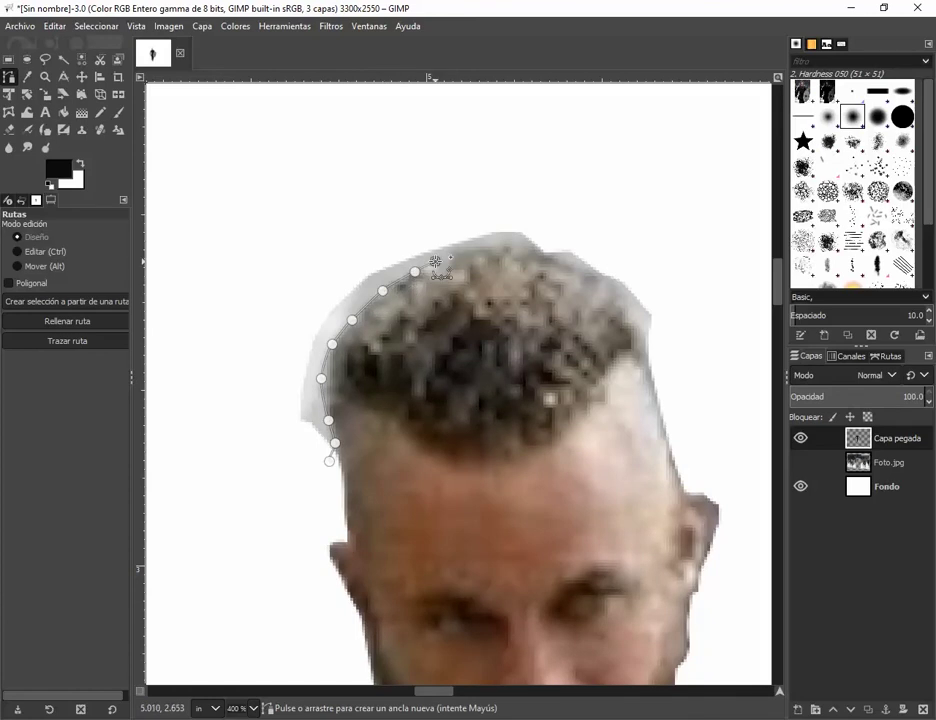
Continue the tight path over the top of the hair and down the other side to the hairline.
{"action": "left_click", "coordinate": [436, 262]}
{"action": "left_click", "coordinate": [442, 260]}
{"action": "left_click", "coordinate": [454, 254]}
{"action": "left_click", "coordinate": [472, 250]}
{"action": "left_click", "coordinate": [500, 245]}
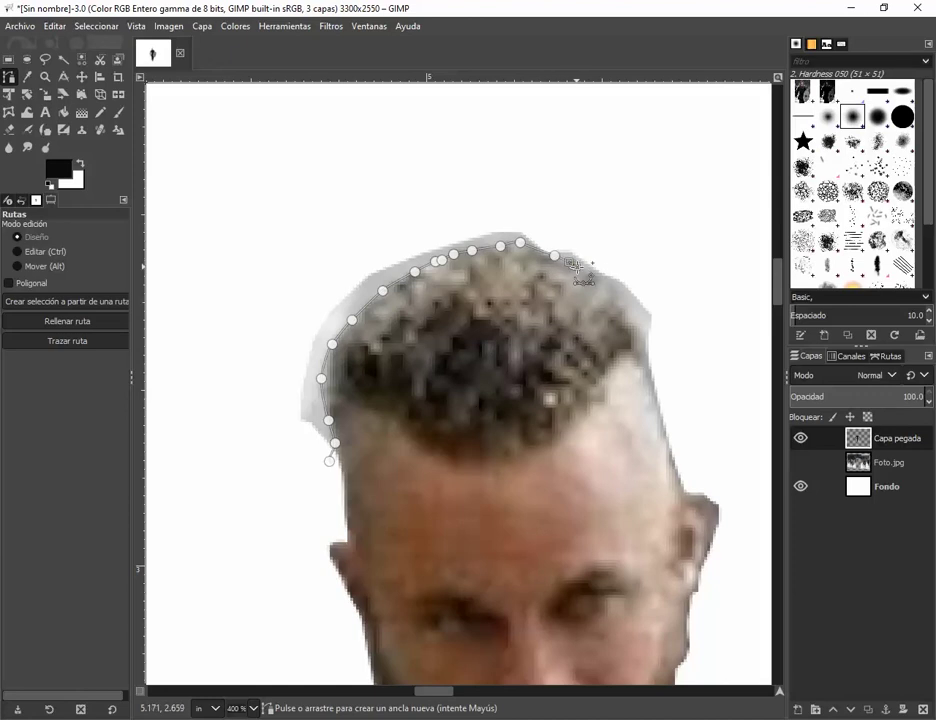
{"action": "left_click", "coordinate": [636, 331]}
Loop the path back through the empty area around the faded fringe, down to beside its starting point.
{"action": "left_click", "coordinate": [665, 227]}
{"action": "left_click", "coordinate": [522, 143]}
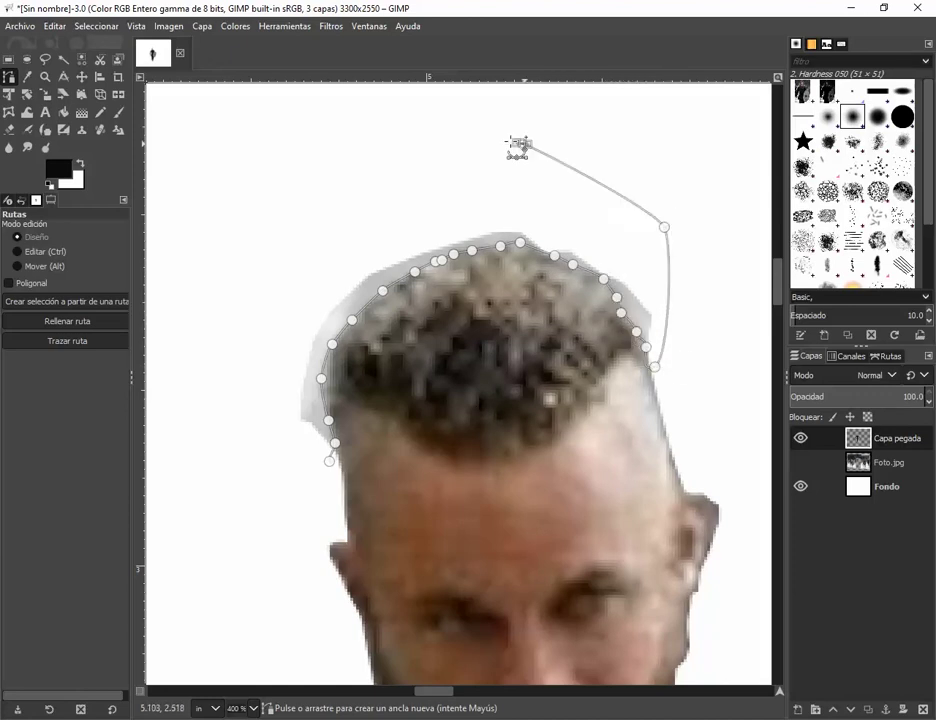
{"action": "left_click_drag", "start_coordinate": [445, 145], "coordinate": [393, 173]}
{"action": "left_click", "coordinate": [284, 250]}
{"action": "left_click", "coordinate": [204, 384]}
{"action": "left_click_drag", "start_coordinate": [228, 447], "coordinate": [247, 453]}
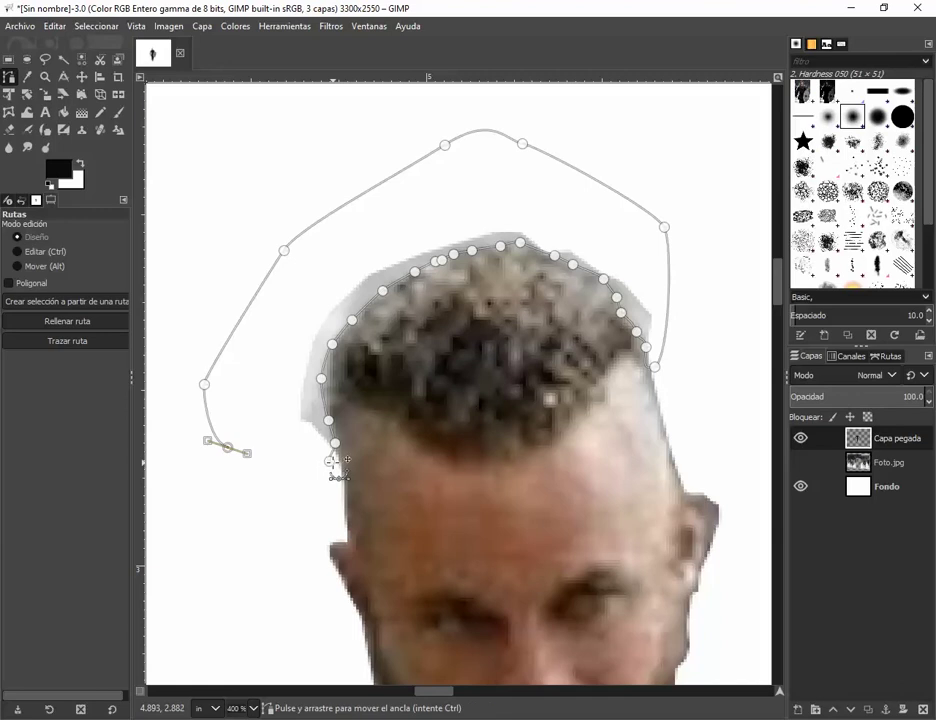
Convert the path to a selection, delete the faded fringe around the hair and clear the selection.
{"action": "right_click", "coordinate": [298, 316]}
{"action": "mouse_move", "coordinate": [326, 340]}
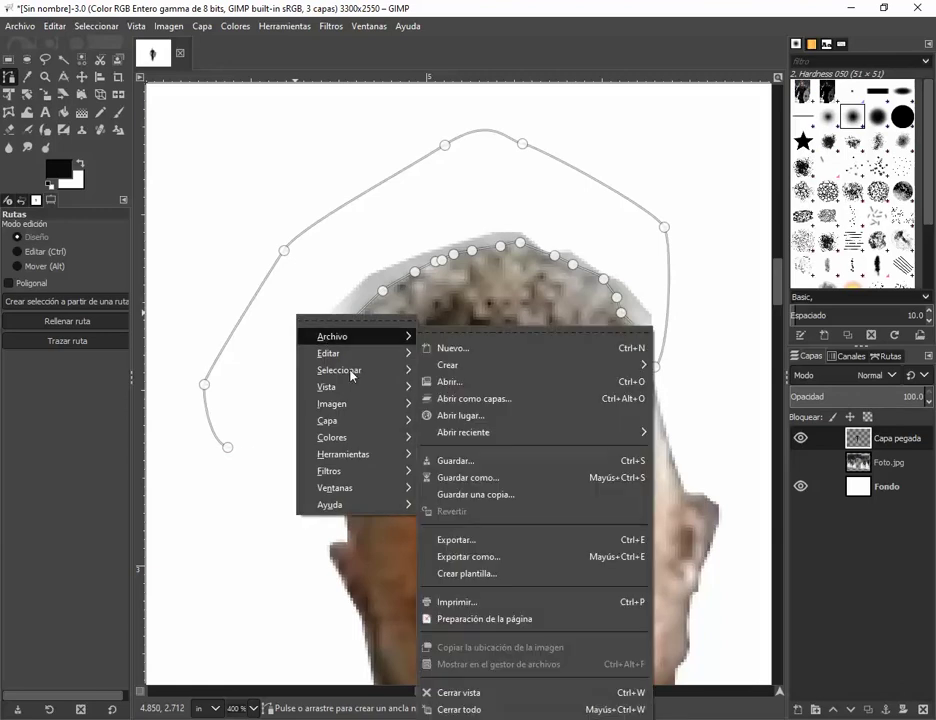
{"action": "mouse_move", "coordinate": [351, 373]}
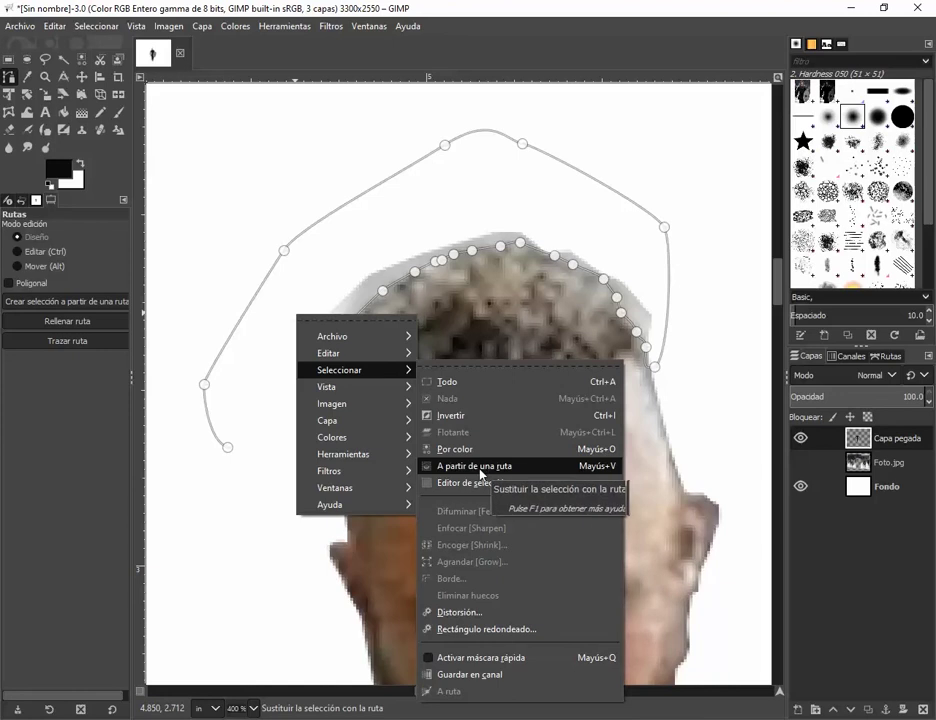
{"action": "left_click", "coordinate": [480, 468]}
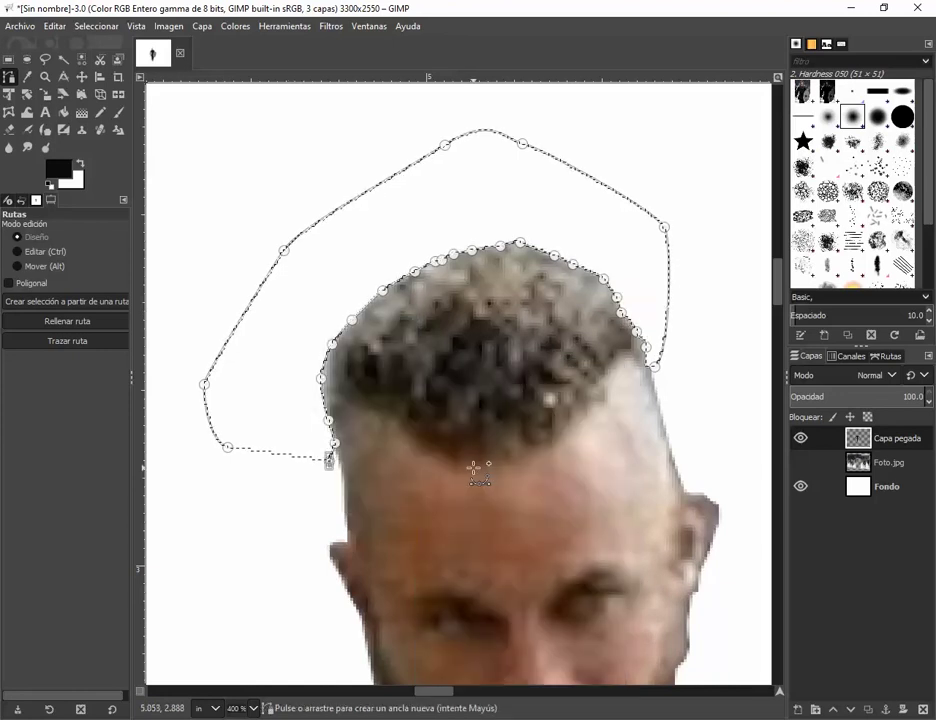
{"action": "left_click", "coordinate": [9, 59]}
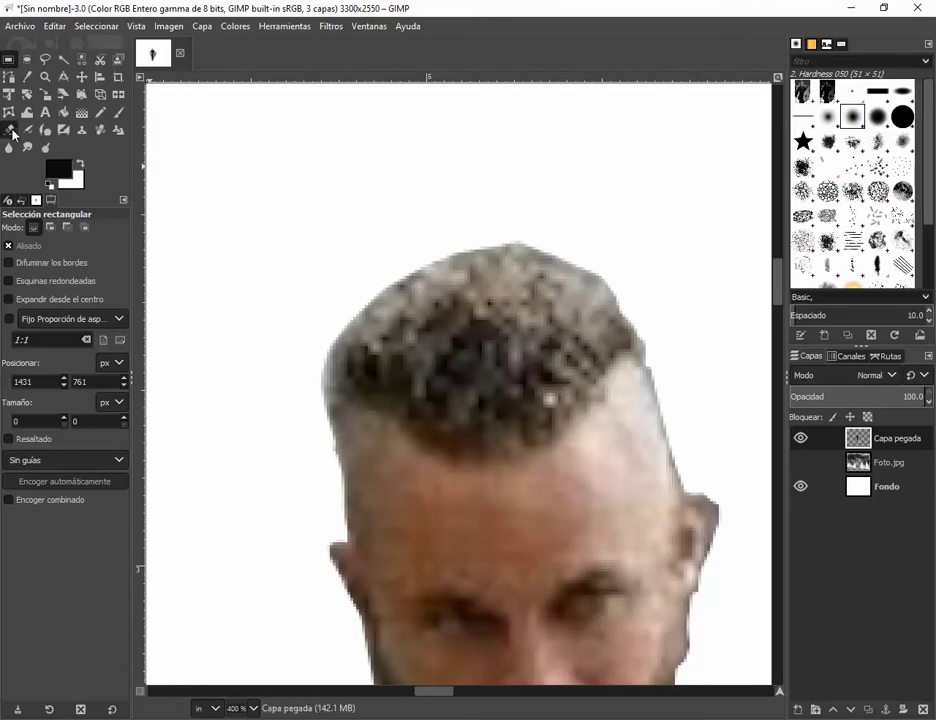
Soften the side edge of the hair with the eraser at size 20 and opacity 50, undoing a stray stroke.
{"action": "left_click", "coordinate": [11, 131]}
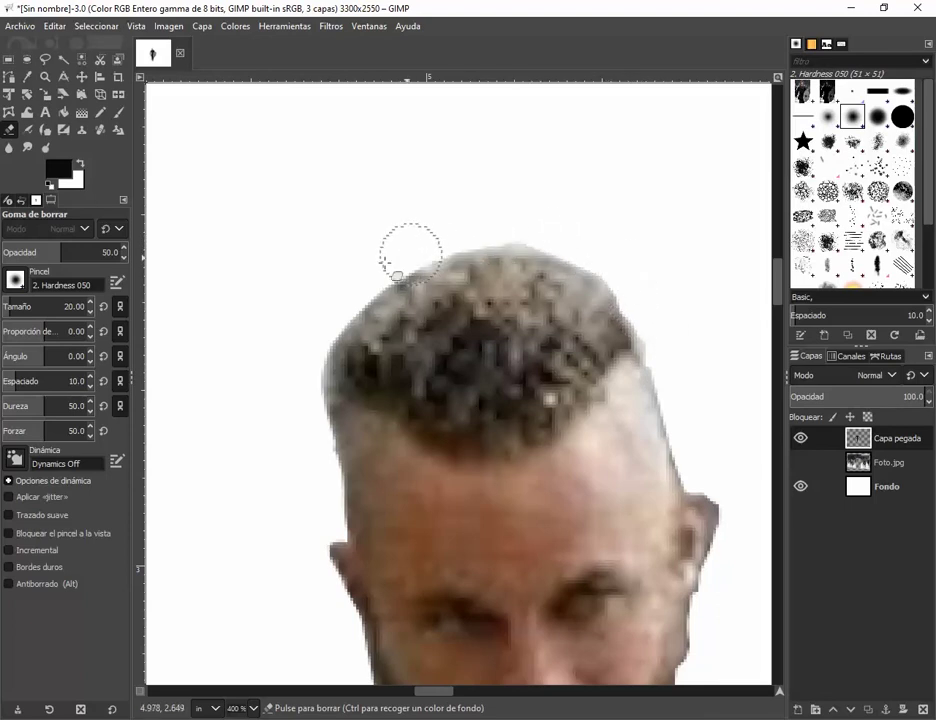
{"action": "left_click_drag", "start_coordinate": [332, 328], "coordinate": [309, 397]}
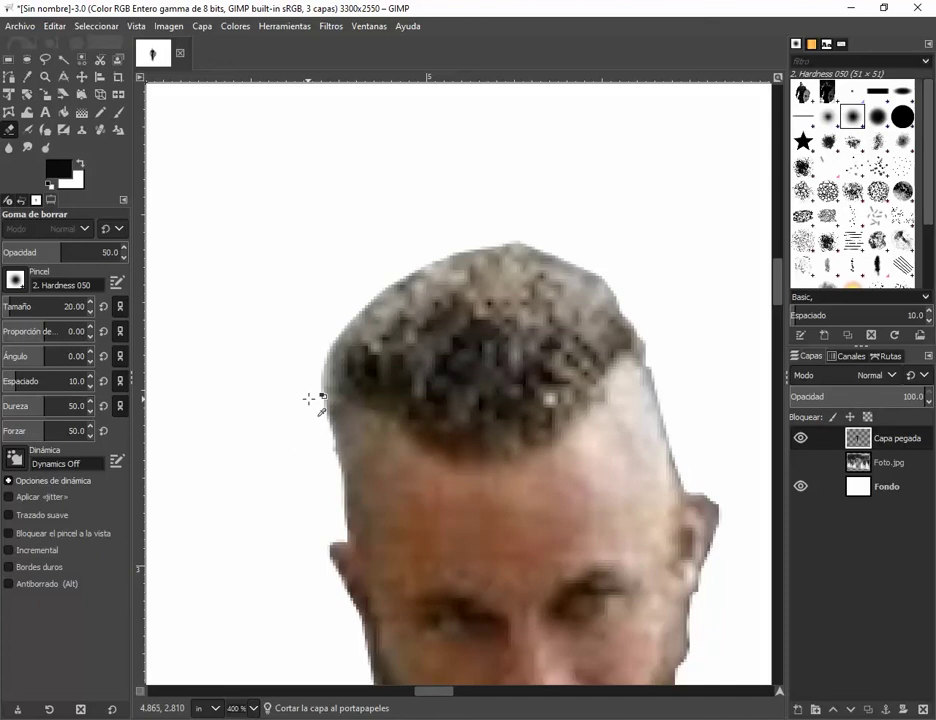
{"action": "key", "text": "ctrl+z"}
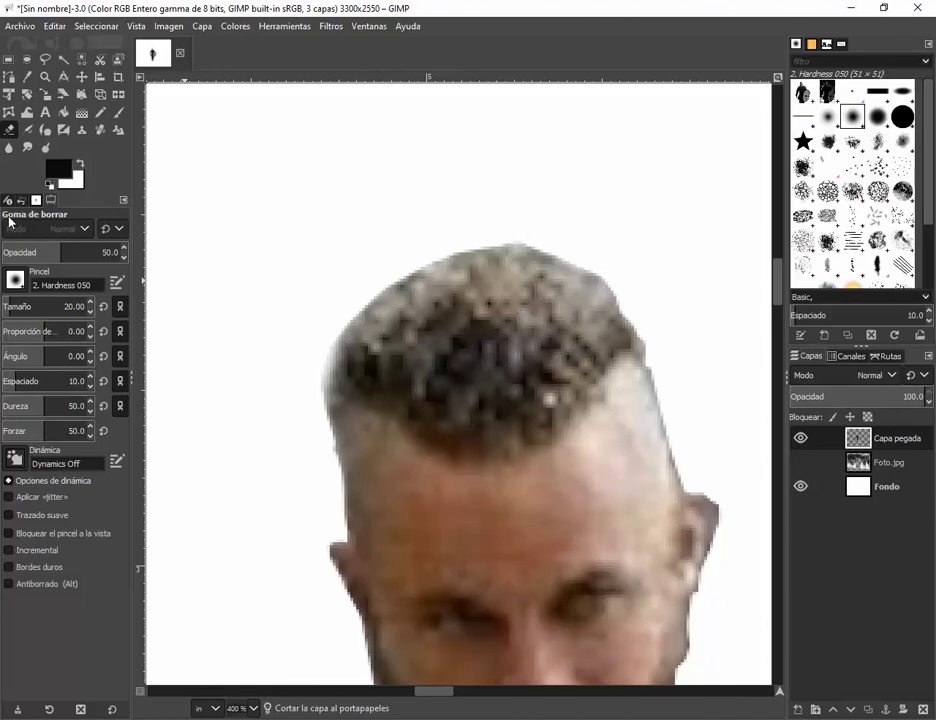
Set the eraser to the 2. Hardness 100 brush, size 21 and opacity 100, and erase the leftover background around the ear.
{"action": "left_click", "coordinate": [903, 117]}
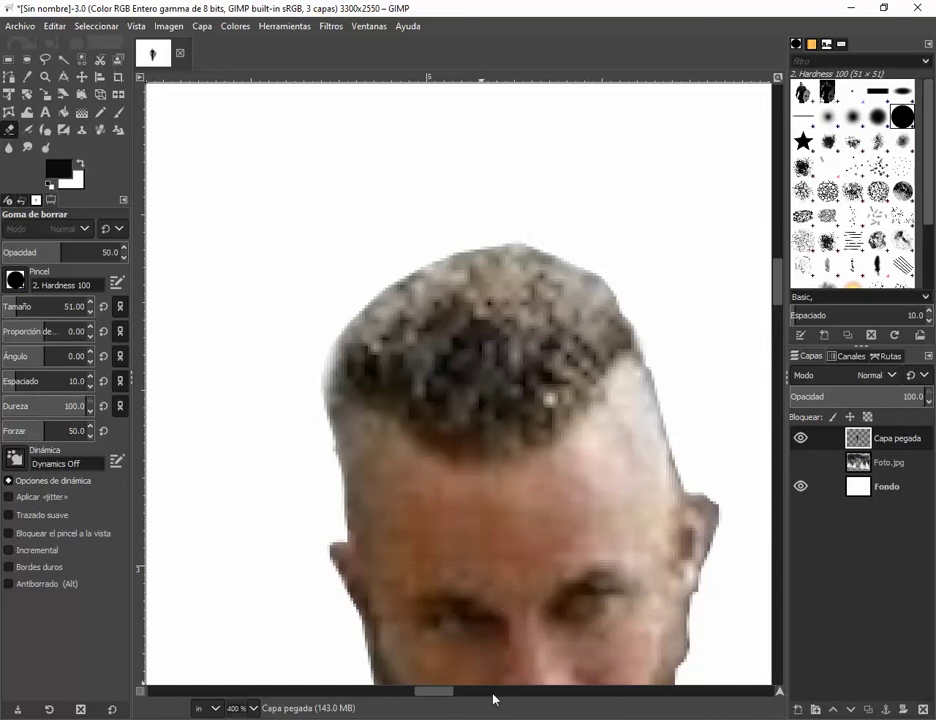
{"action": "left_click_drag", "start_coordinate": [446, 697], "coordinate": [462, 696]}
{"action": "scroll", "coordinate": [557, 446], "scroll_direction": "up", "scroll_amount": 3}
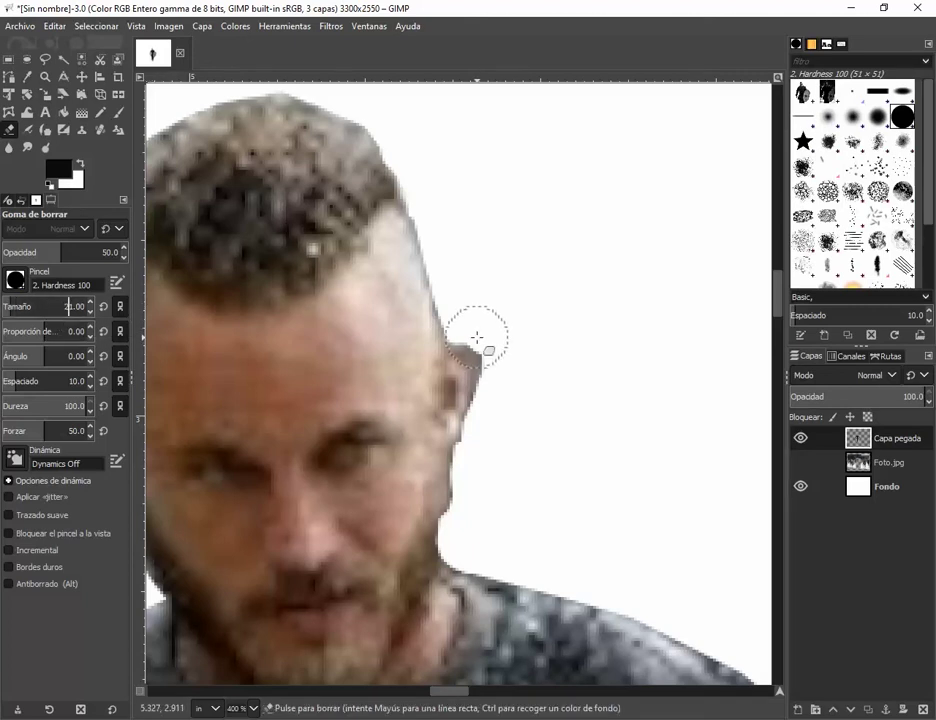
{"action": "mouse_move", "coordinate": [480, 336]}
{"action": "left_mouse_down"}
{"action": "mouse_move", "coordinate": [483, 328]}
{"action": "mouse_move", "coordinate": [502, 345]}
{"action": "mouse_move", "coordinate": [433, 327]}
{"action": "left_mouse_up"}
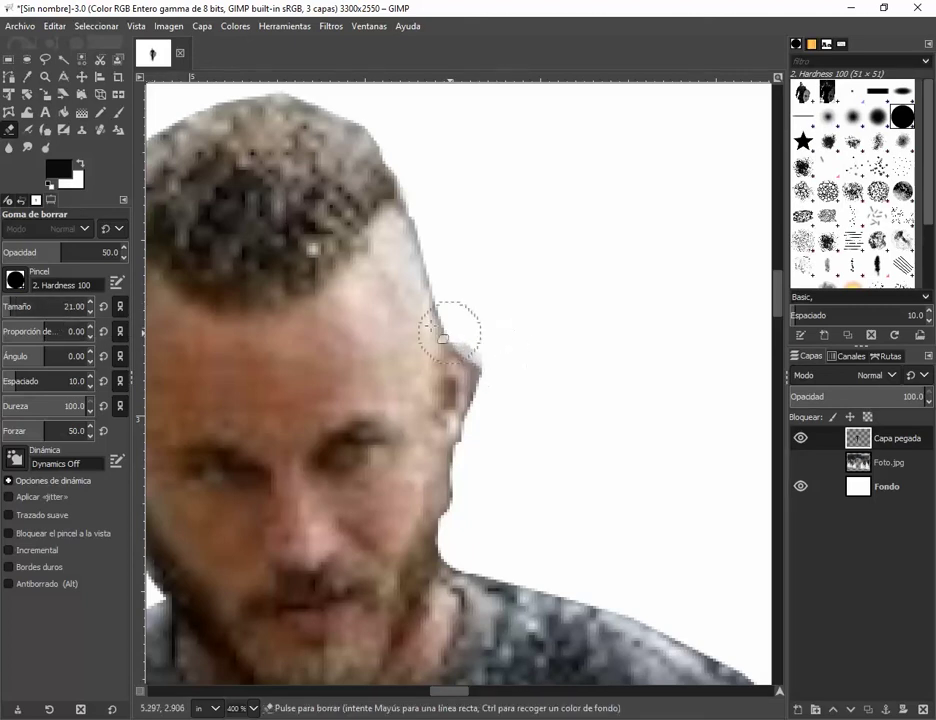
{"action": "key", "text": "ctrl"}
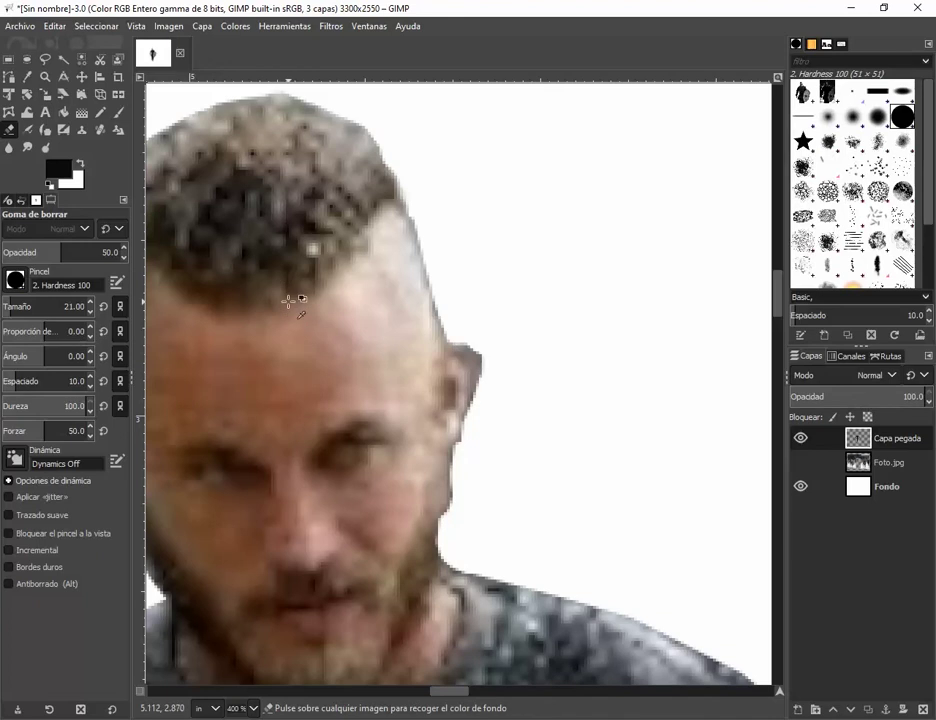
{"action": "left_click_drag", "start_coordinate": [108, 252], "coordinate": [98, 255]}
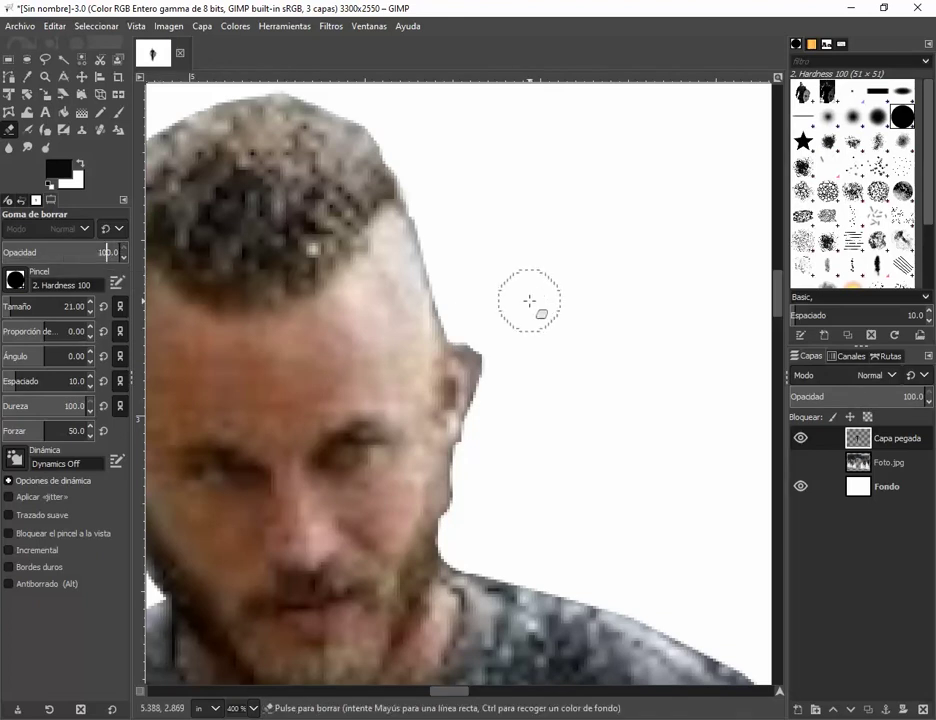
{"action": "mouse_move", "coordinate": [480, 328]}
{"action": "left_mouse_down"}
{"action": "mouse_move", "coordinate": [495, 338]}
{"action": "mouse_move", "coordinate": [506, 386]}
{"action": "left_mouse_up"}
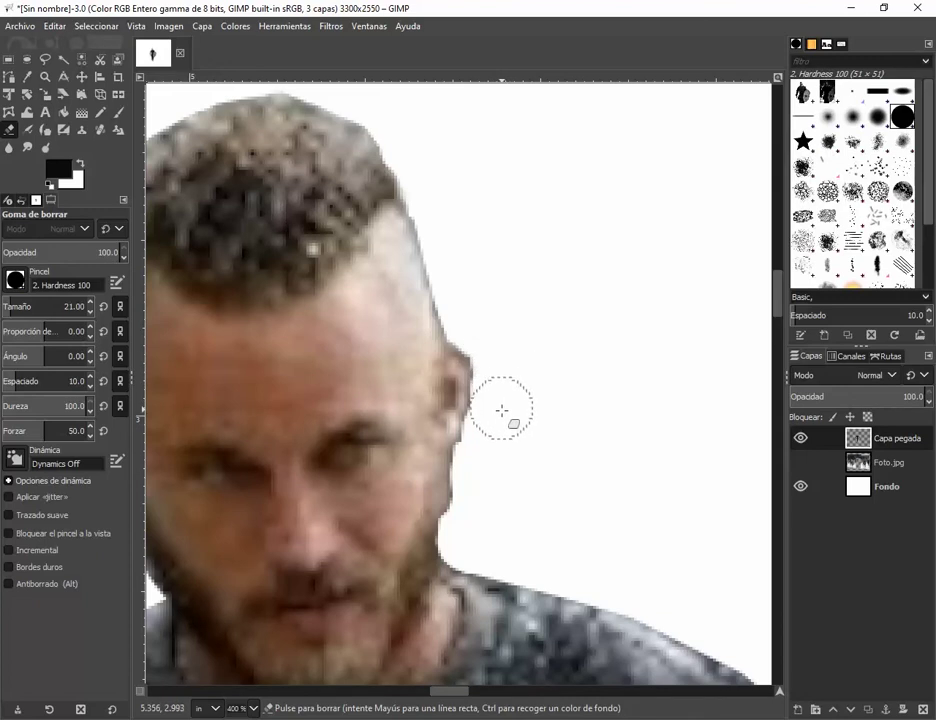
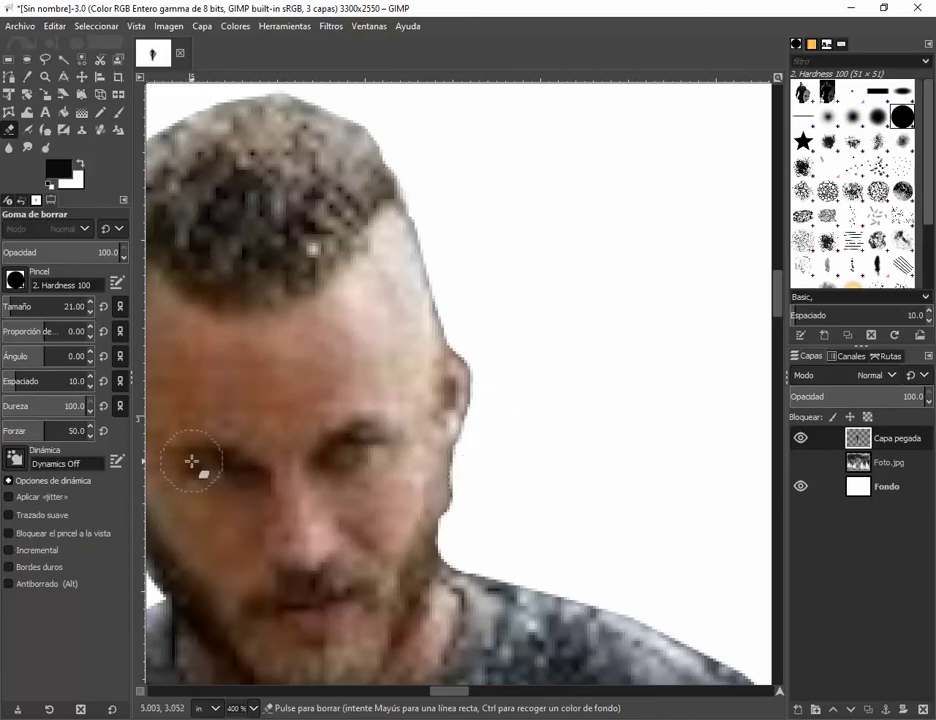
Trace a path from below the ear down the jaw to the shoulder and back through the empty area beside the neck.
{"action": "left_click", "coordinate": [10, 96]}
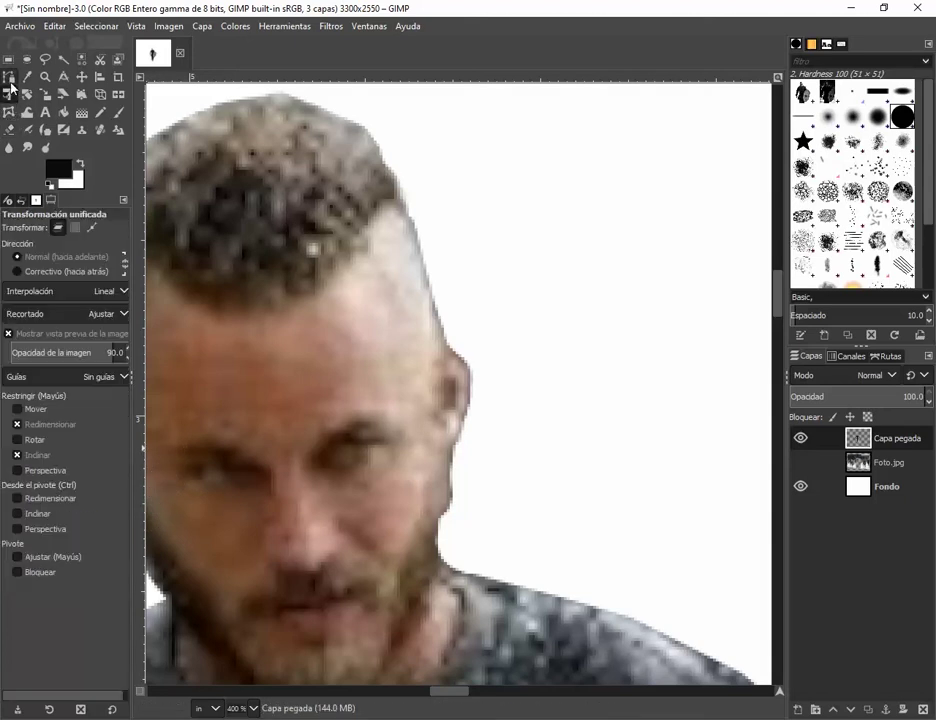
{"action": "left_click", "coordinate": [9, 77]}
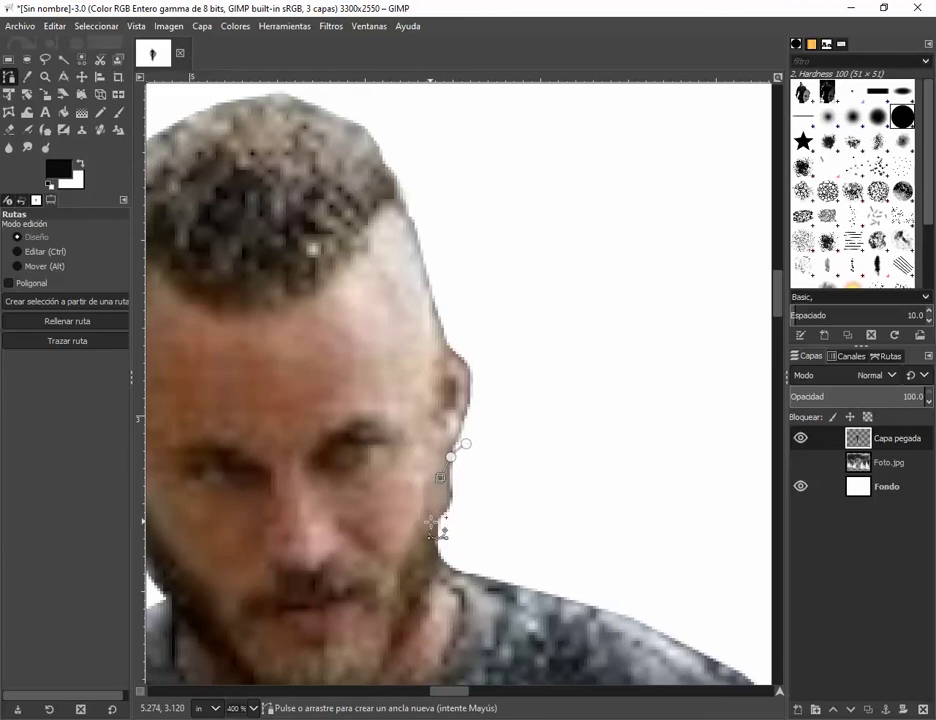
{"action": "left_click", "coordinate": [516, 486]}
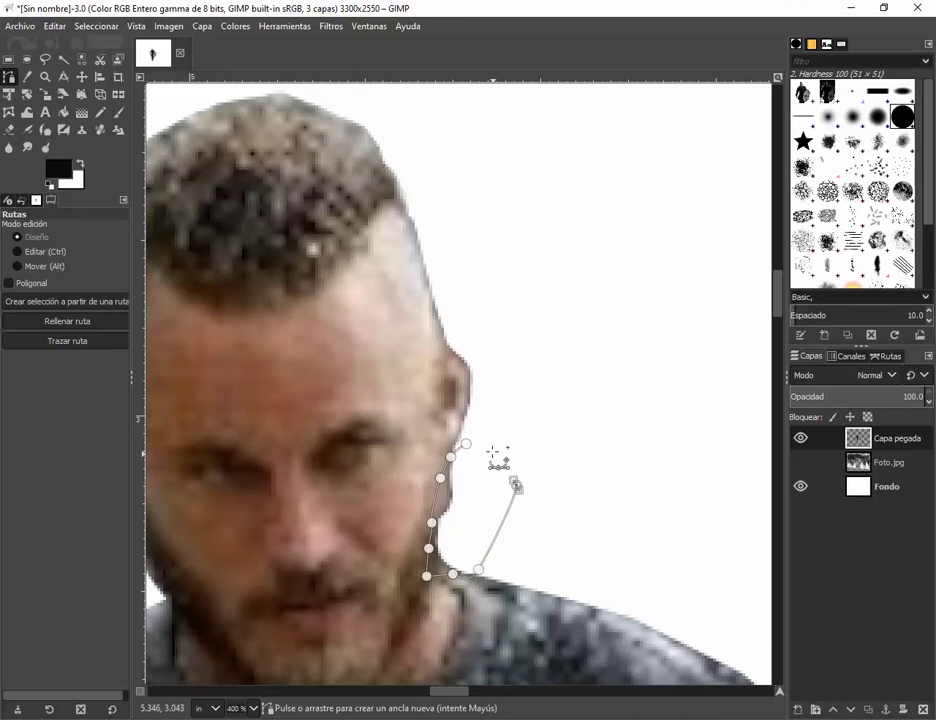
Convert the path to a selection, delete the background strip beside the jaw and neck, and clear the selection.
{"action": "right_click", "coordinate": [468, 500]}
{"action": "mouse_move", "coordinate": [506, 557]}
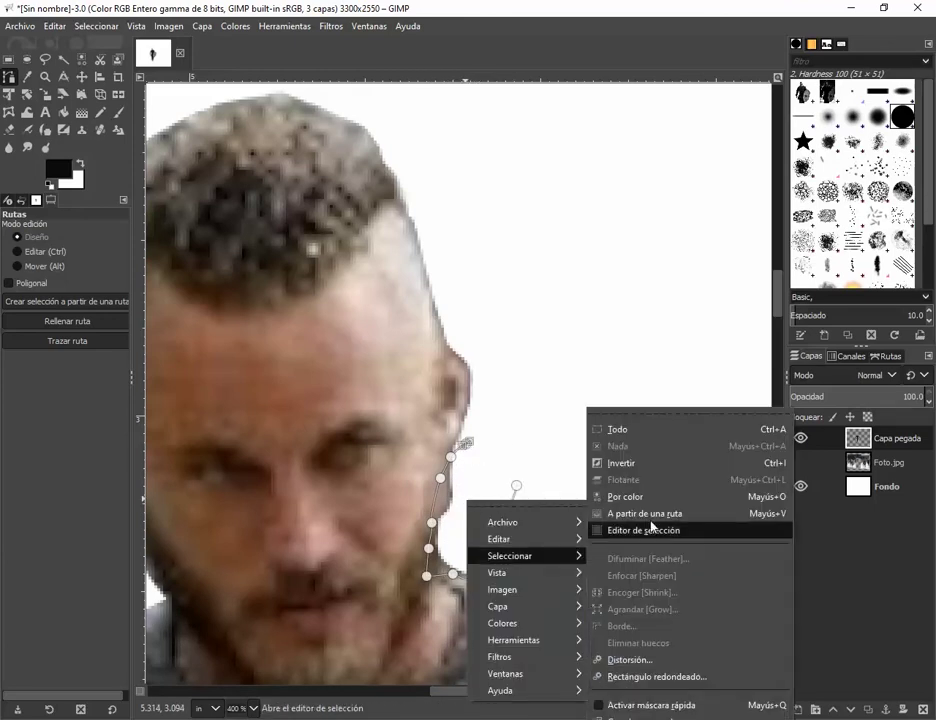
{"action": "left_click", "coordinate": [660, 516]}
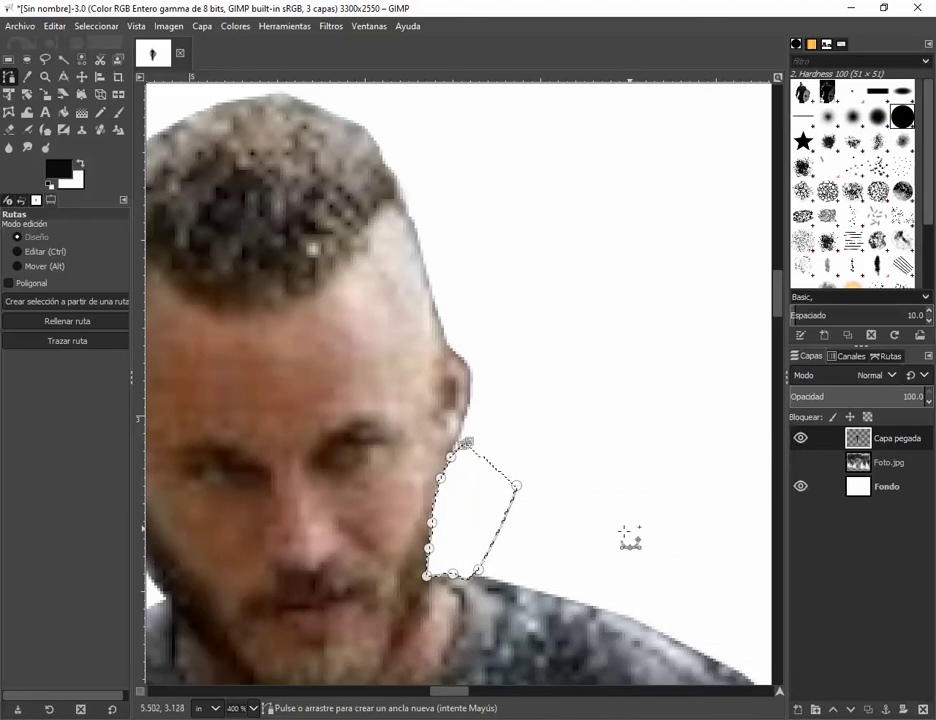
{"action": "key", "text": "r"}
{"action": "left_click", "coordinate": [559, 224]}
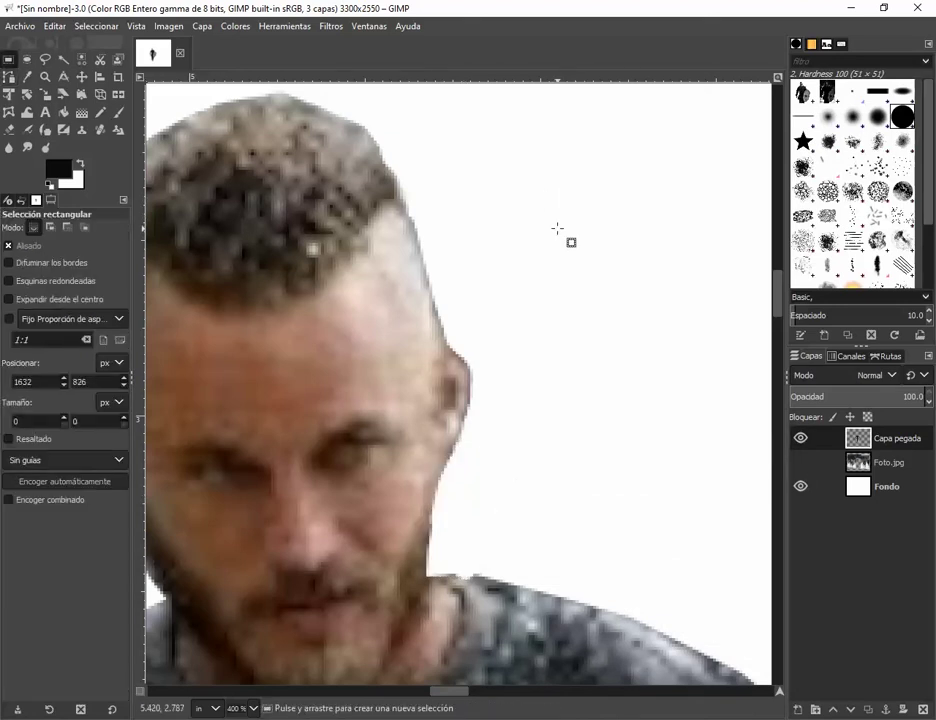
Erase the leftover background beside the beard and above the shoulder on the opposite side of the face.
{"action": "scroll", "coordinate": [471, 283], "scroll_direction": "down", "scroll_amount": 3}
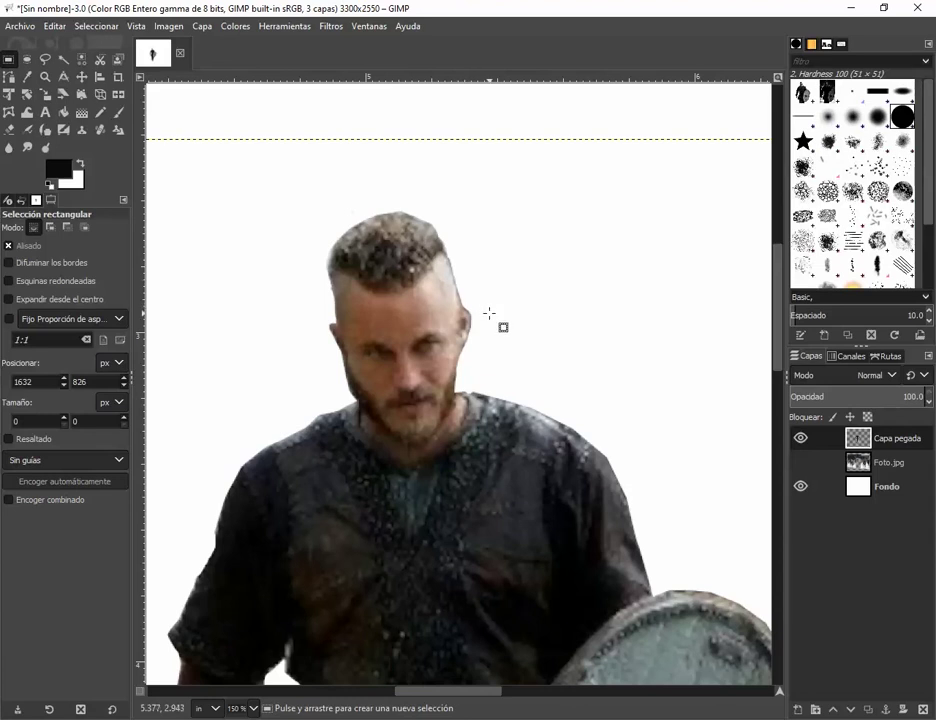
{"action": "scroll", "coordinate": [489, 313], "scroll_direction": "down", "scroll_amount": 1}
{"action": "scroll", "coordinate": [501, 326], "scroll_direction": "up", "scroll_amount": 3}
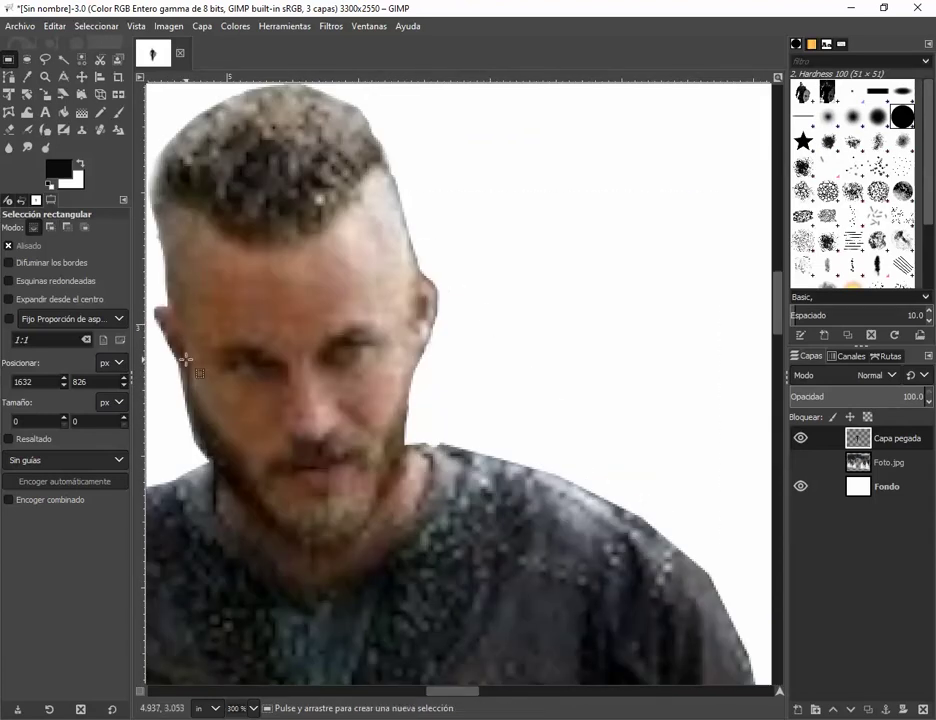
{"action": "scroll", "coordinate": [453, 696], "scroll_direction": "left", "scroll_amount": 3}
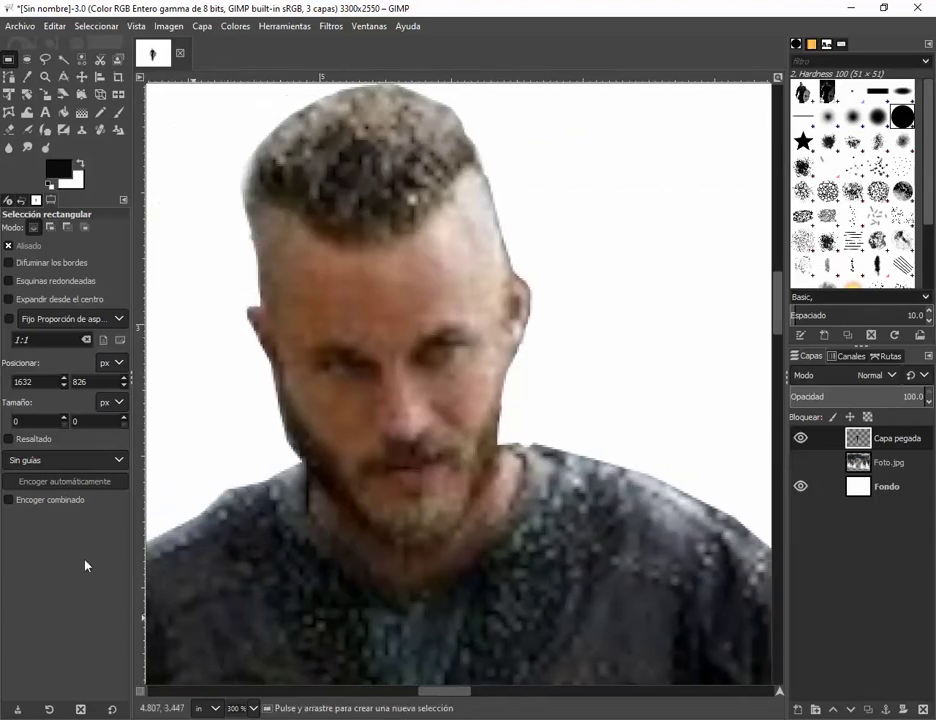
{"action": "left_click", "coordinate": [8, 131]}
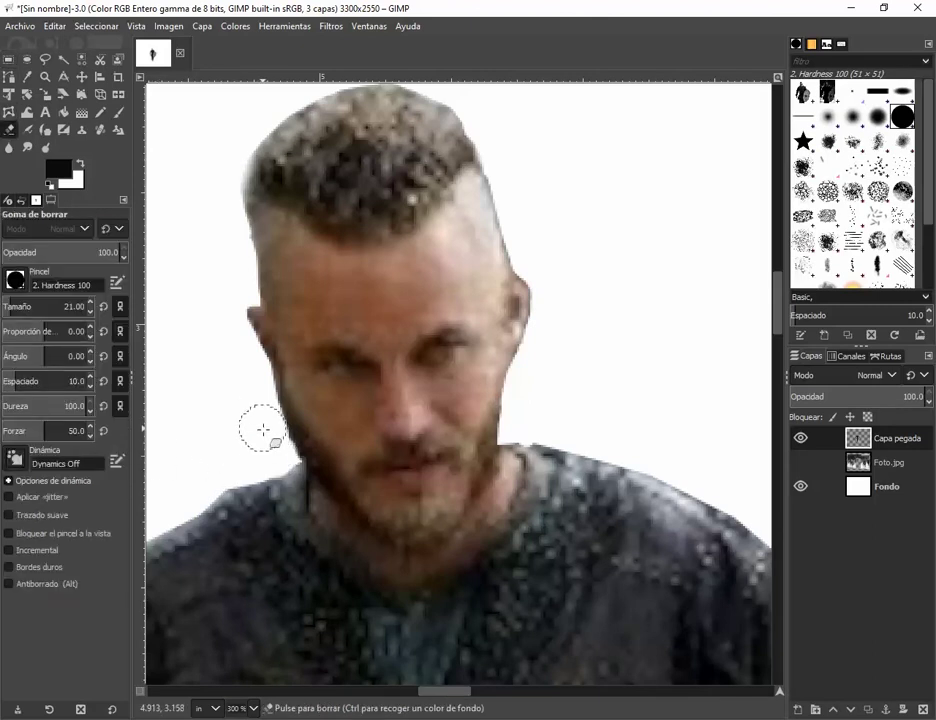
{"action": "left_click_drag", "start_coordinate": [270, 450], "coordinate": [222, 471]}
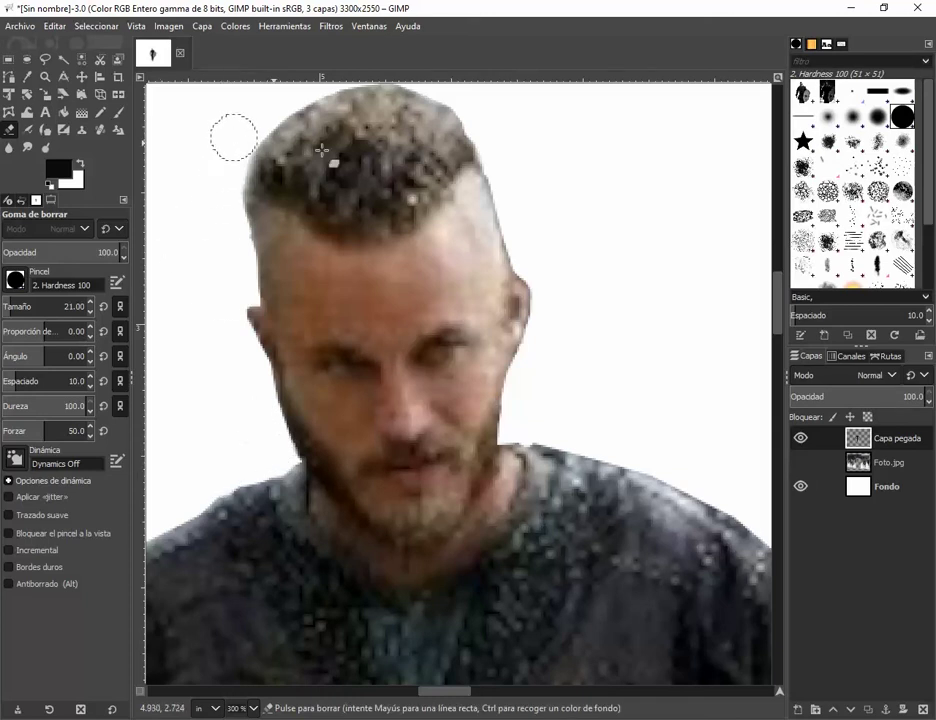
Start a path along the shaved scalp down to the ear and around the ear's outer edge.
{"action": "scroll", "coordinate": [585, 299], "scroll_direction": "up", "scroll_amount": 2}
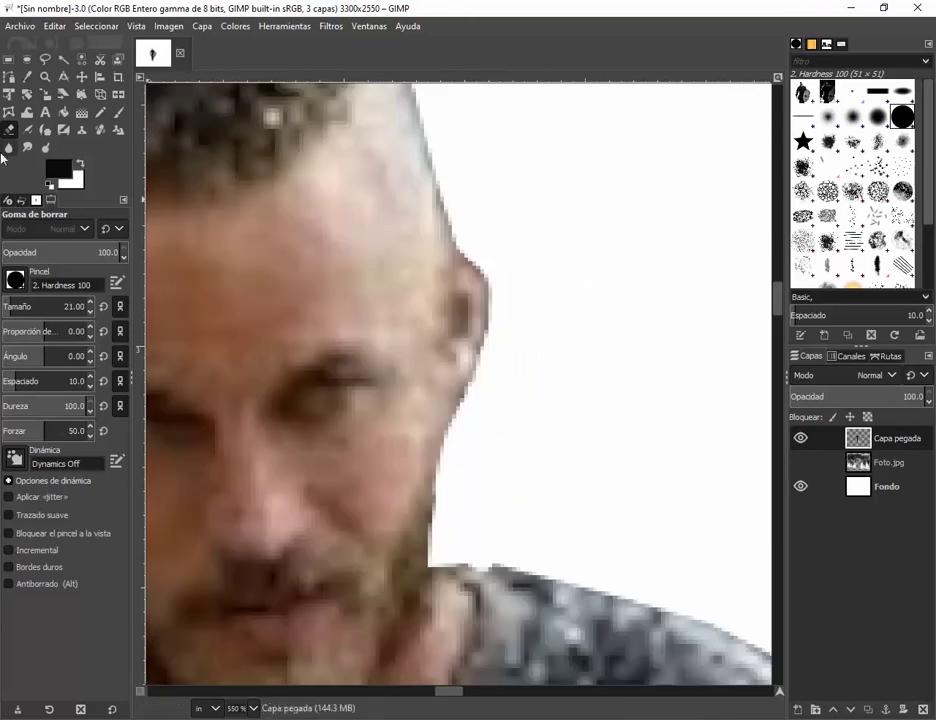
{"action": "left_click", "coordinate": [8, 96]}
{"action": "key", "text": "b"}
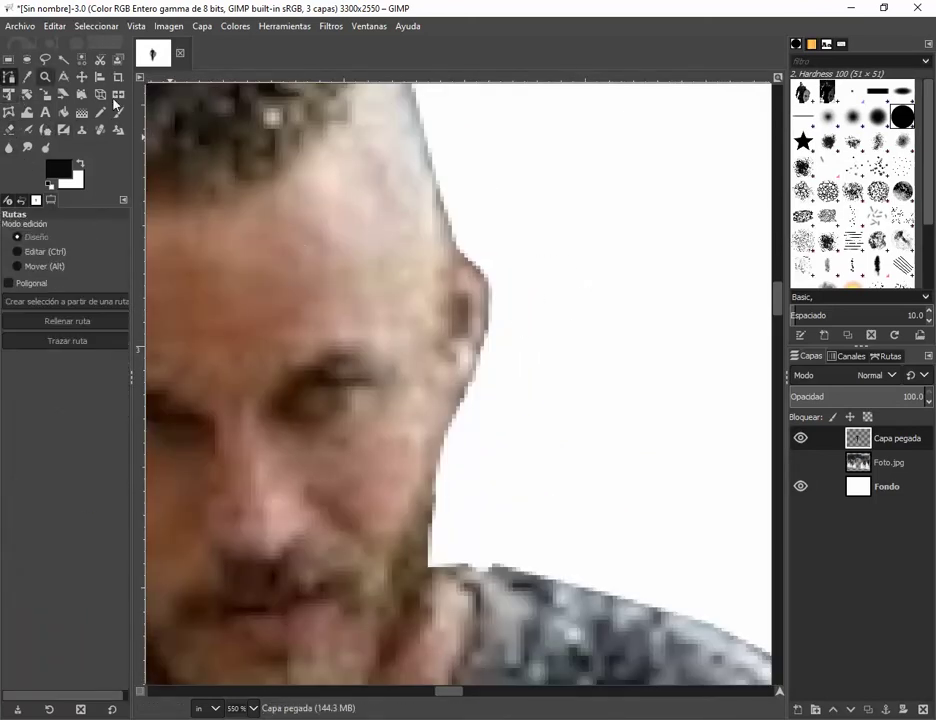
{"action": "left_click", "coordinate": [436, 172]}
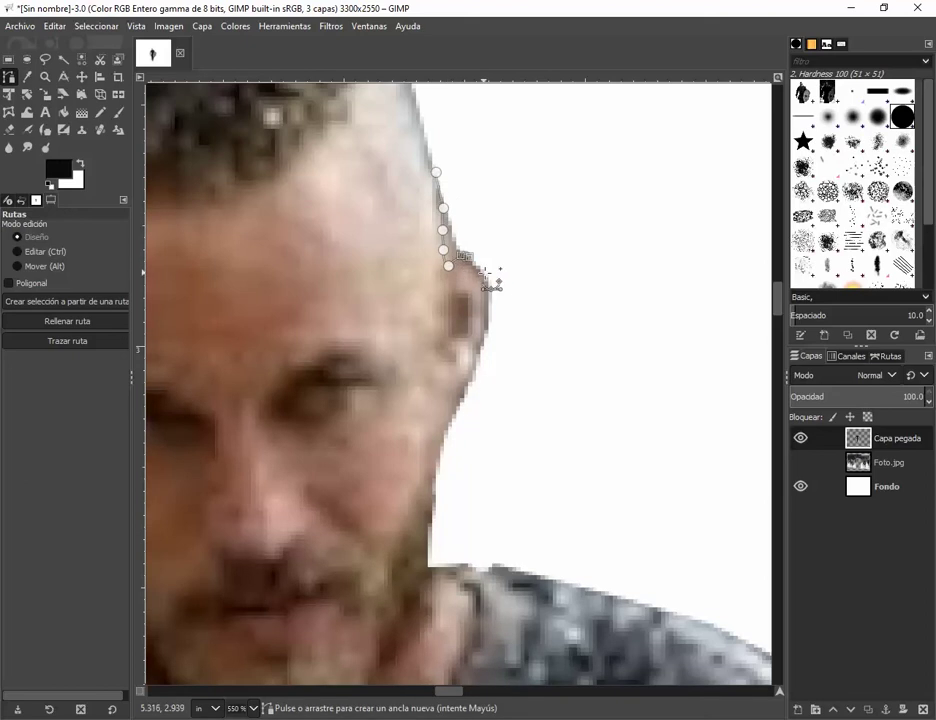
{"action": "left_click", "coordinate": [480, 353]}
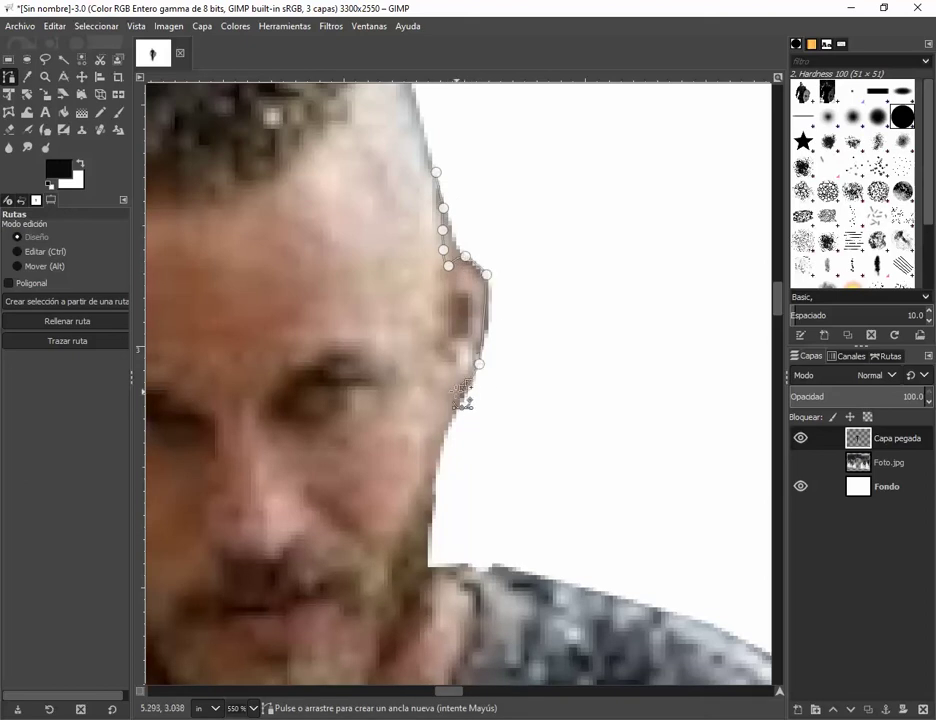
Continue the path under the earlobe and down the jaw, and loop it back through the empty area to the scalp.
{"action": "left_click", "coordinate": [456, 392]}
{"action": "left_click", "coordinate": [440, 392]}
{"action": "left_click", "coordinate": [430, 428]}
{"action": "left_click", "coordinate": [434, 466]}
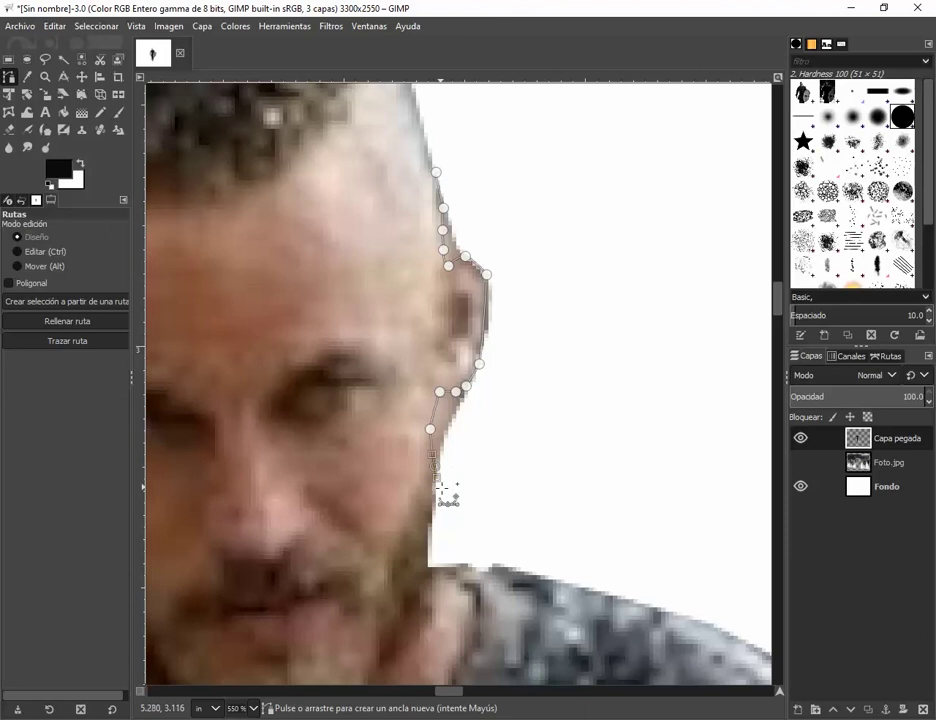
{"action": "left_click", "coordinate": [446, 494]}
{"action": "left_click_drag", "start_coordinate": [570, 480], "coordinate": [597, 448]}
{"action": "left_click", "coordinate": [564, 182]}
{"action": "left_click", "coordinate": [487, 172]}
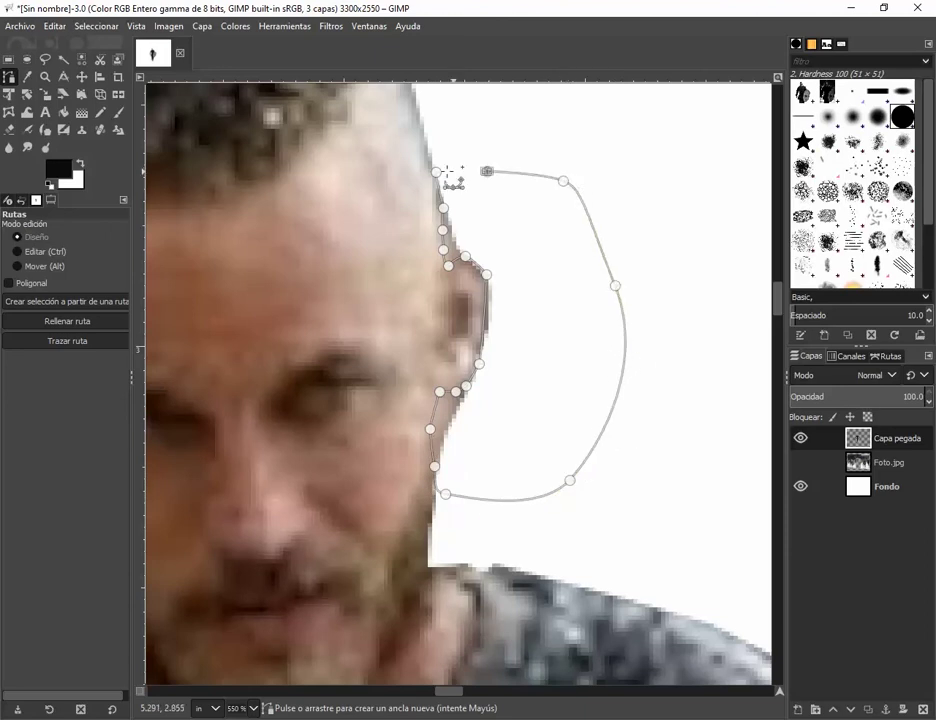
Convert the path to a selection, delete the fringe around the ear and jaw, and clear the selection.
{"action": "right_click", "coordinate": [527, 235]}
{"action": "mouse_move", "coordinate": [600, 287]}
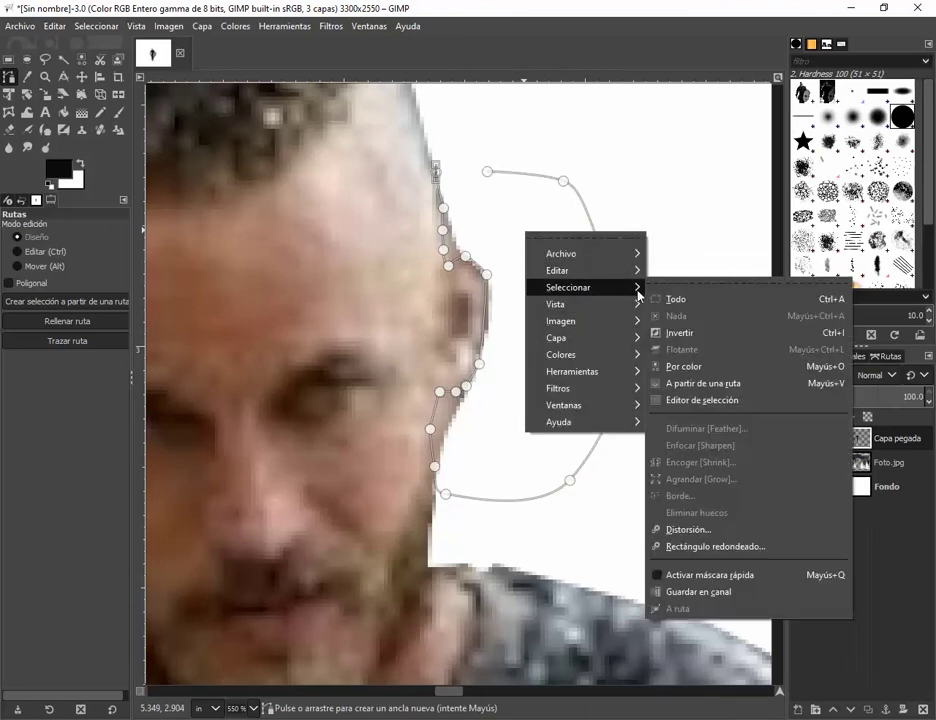
{"action": "left_click", "coordinate": [714, 383]}
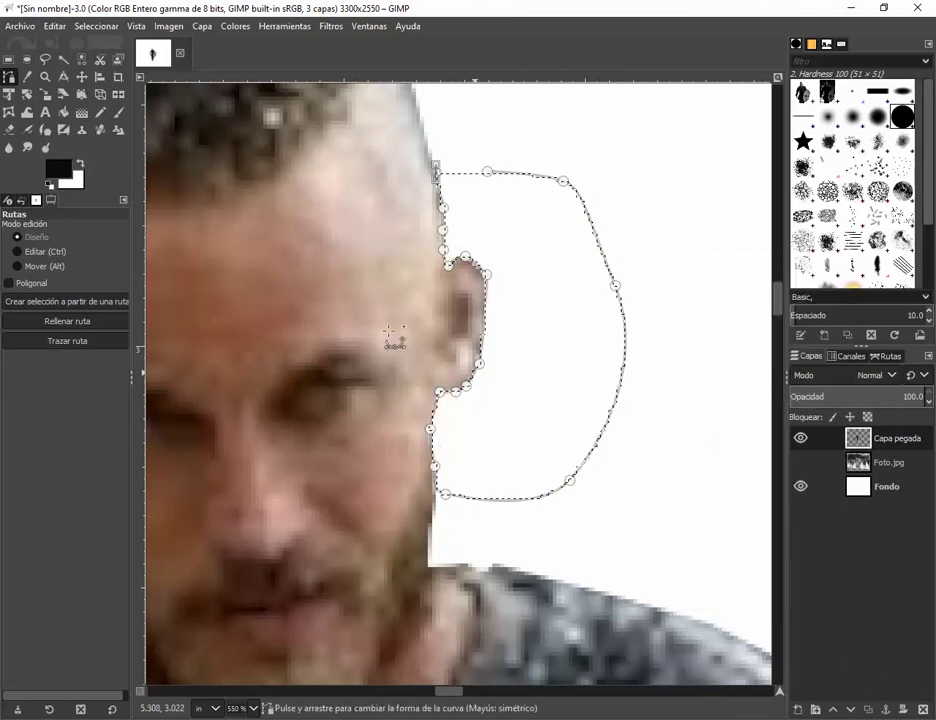
{"action": "left_click", "coordinate": [9, 59]}
{"action": "left_click", "coordinate": [487, 272]}
Erase the remaining fringe along the shaved scalp and the ear's outer edge with the size 21 hard eraser.
{"action": "key", "text": "2"}
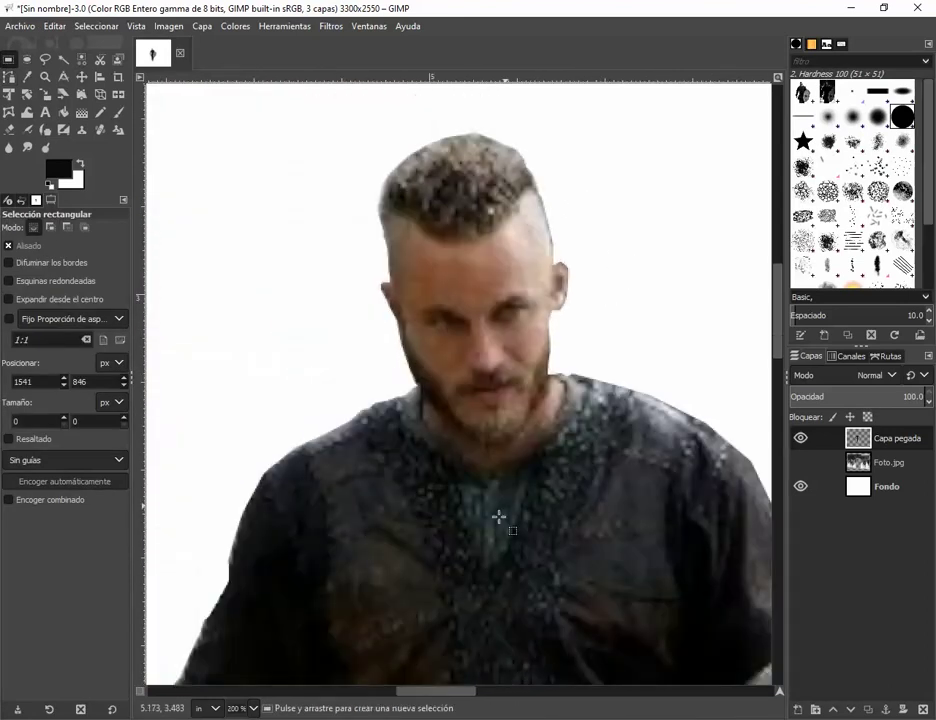
{"action": "scroll", "coordinate": [447, 691], "scroll_direction": "right", "scroll_amount": 2}
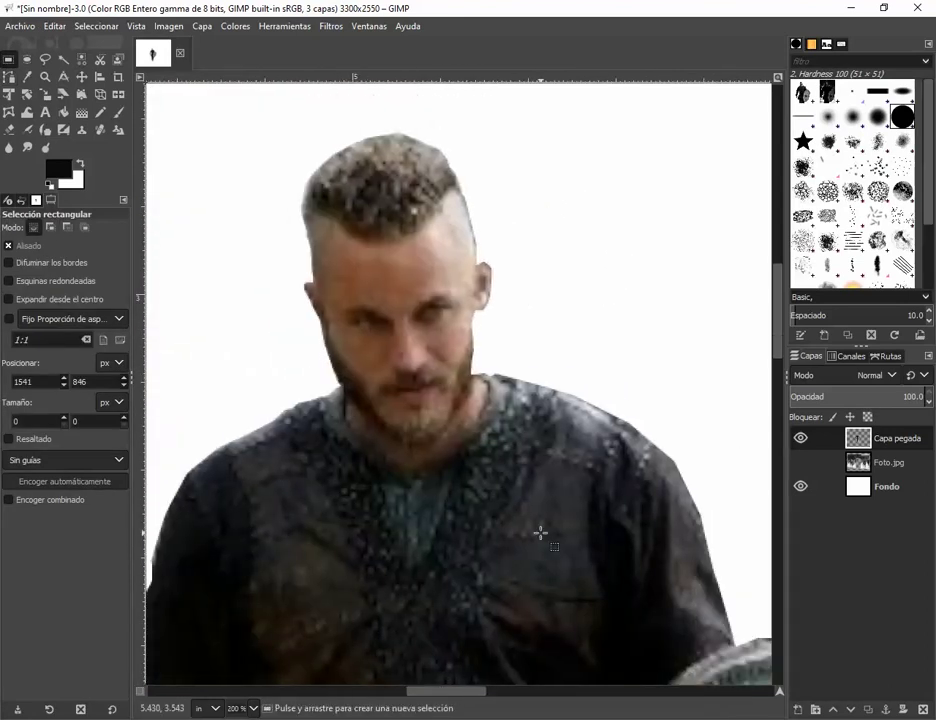
{"action": "scroll", "coordinate": [549, 385], "scroll_direction": "up", "scroll_amount": 3}
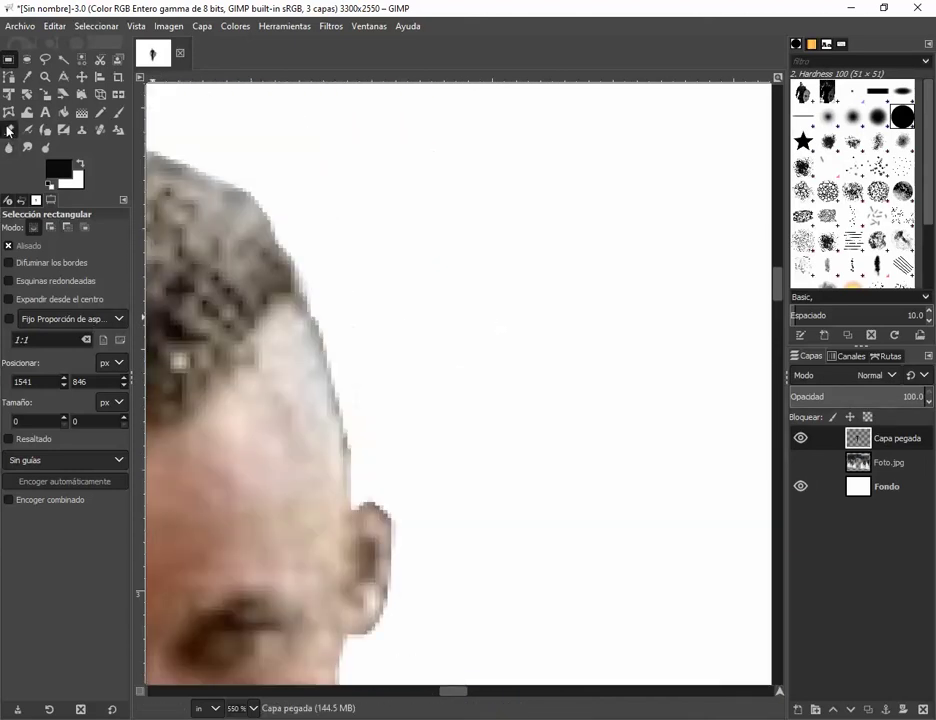
{"action": "left_click", "coordinate": [9, 129]}
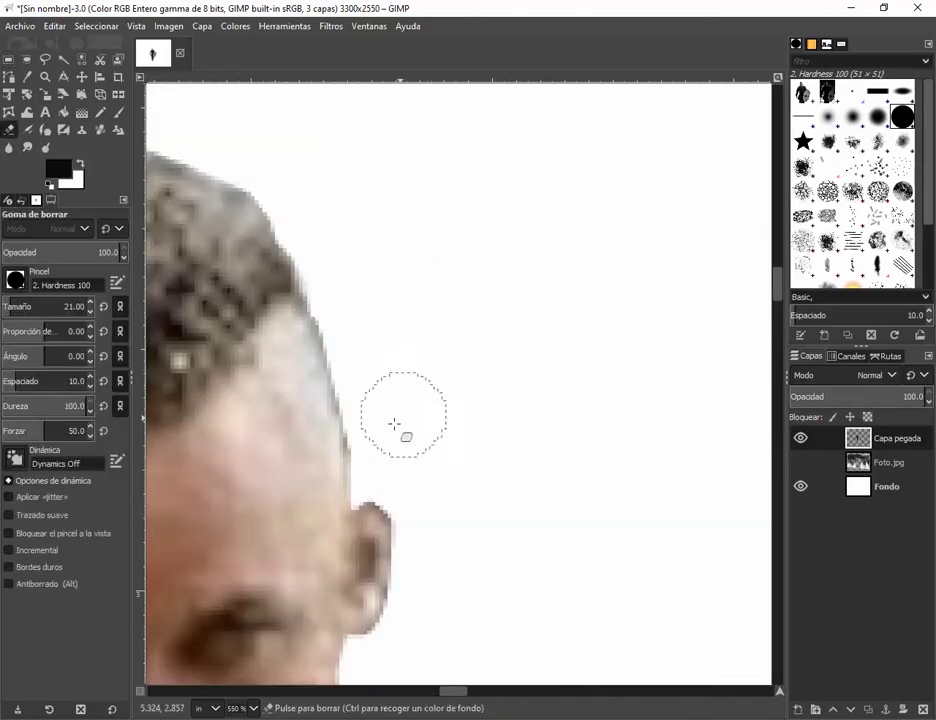
{"action": "left_click", "coordinate": [410, 485]}
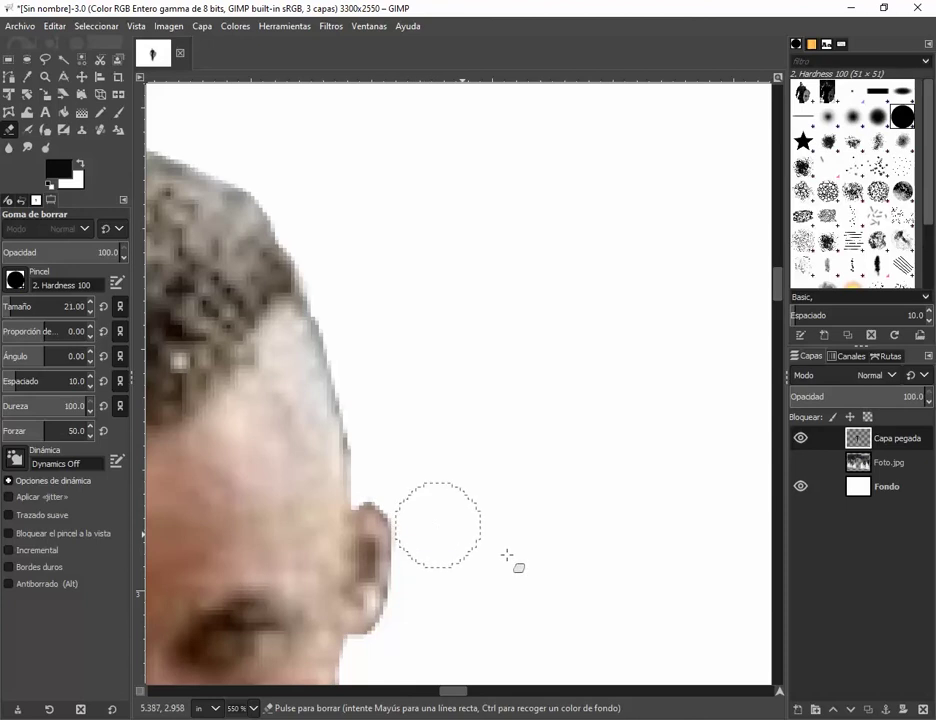
Erase the leftover light fringe along the outer edge of the man's lower trouser leg with the size 21 hard eraser.
{"action": "scroll", "coordinate": [507, 555], "scroll_direction": "down", "scroll_amount": 4}
{"action": "scroll", "coordinate": [554, 580], "scroll_direction": "down", "scroll_amount": 5}
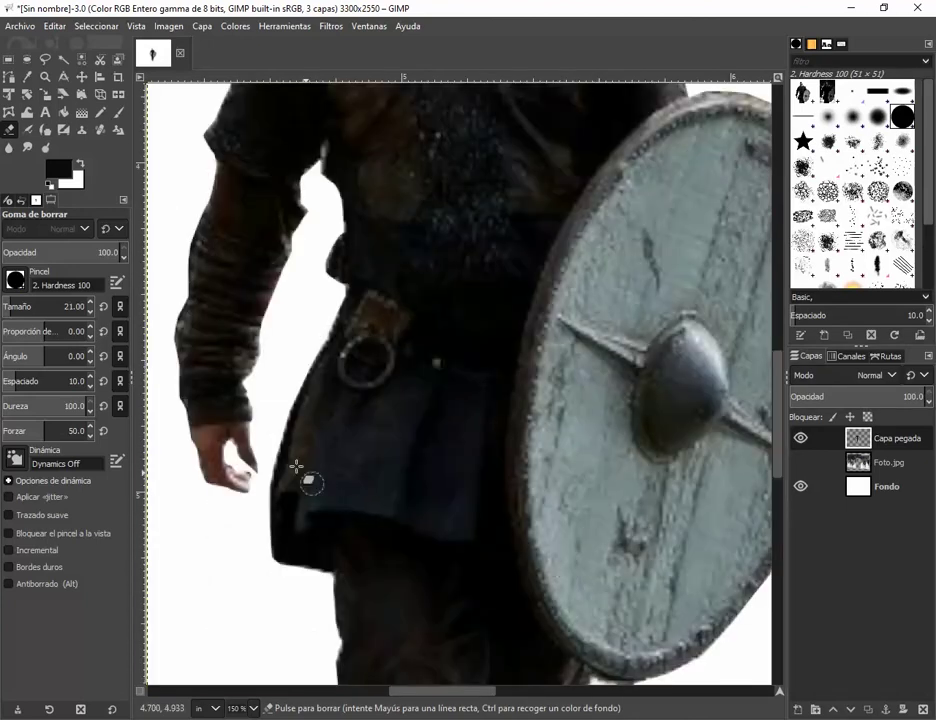
{"action": "scroll", "coordinate": [294, 465], "scroll_direction": "up", "scroll_amount": 2}
{"action": "scroll", "coordinate": [292, 464], "scroll_direction": "down", "scroll_amount": 6}
{"action": "scroll", "coordinate": [316, 476], "scroll_direction": "up", "scroll_amount": 2}
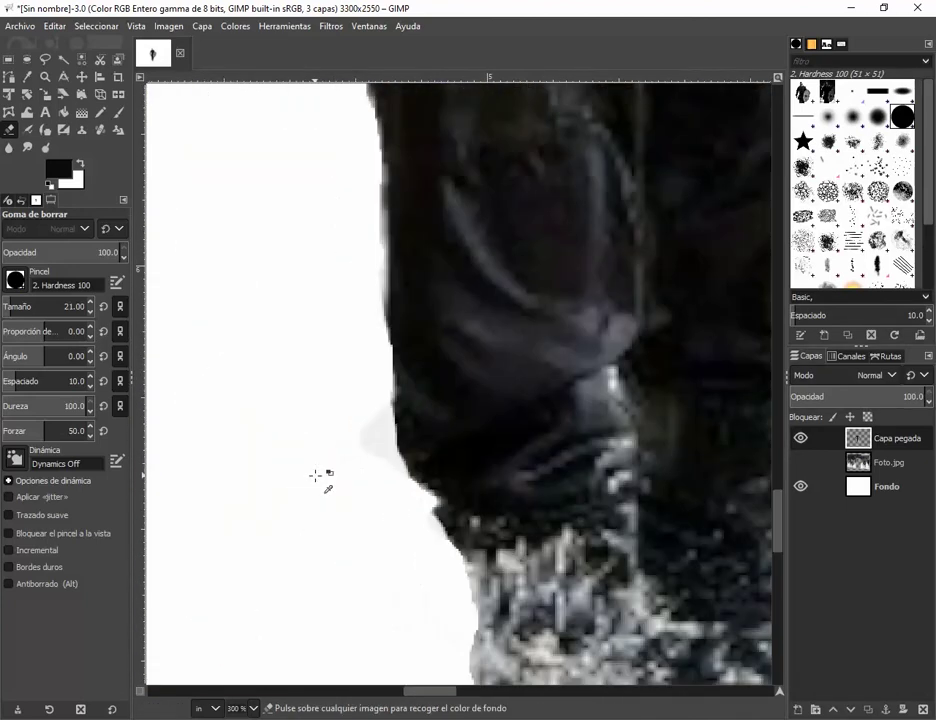
{"action": "scroll", "coordinate": [316, 476], "scroll_direction": "up", "scroll_amount": 3}
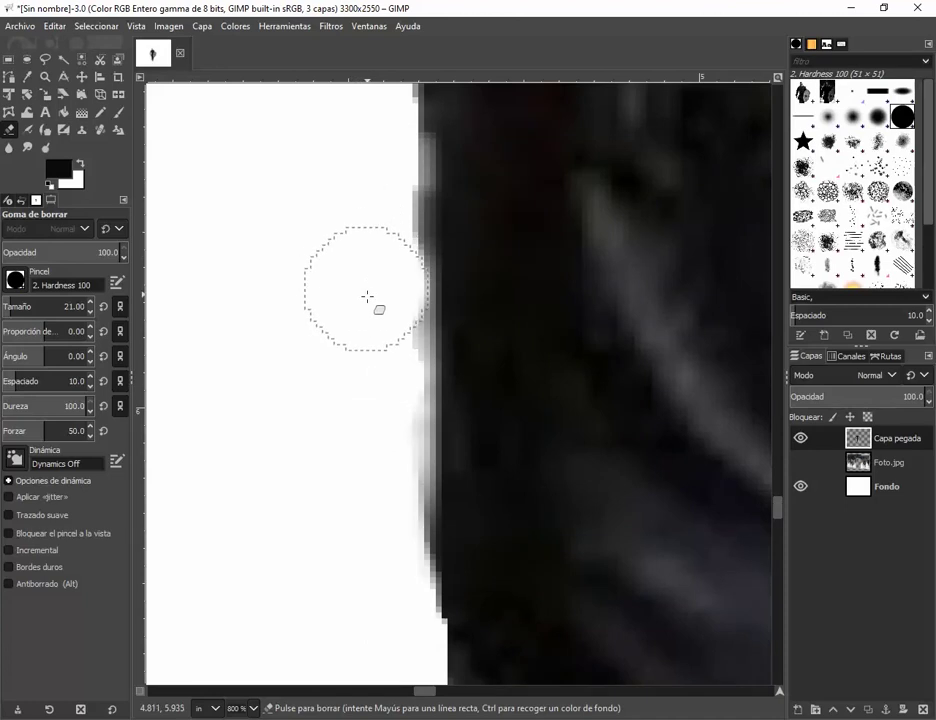
{"action": "mouse_move", "coordinate": [367, 296]}
{"action": "left_mouse_down"}
{"action": "mouse_move", "coordinate": [372, 394]}
{"action": "mouse_move", "coordinate": [358, 514]}
{"action": "left_mouse_up"}
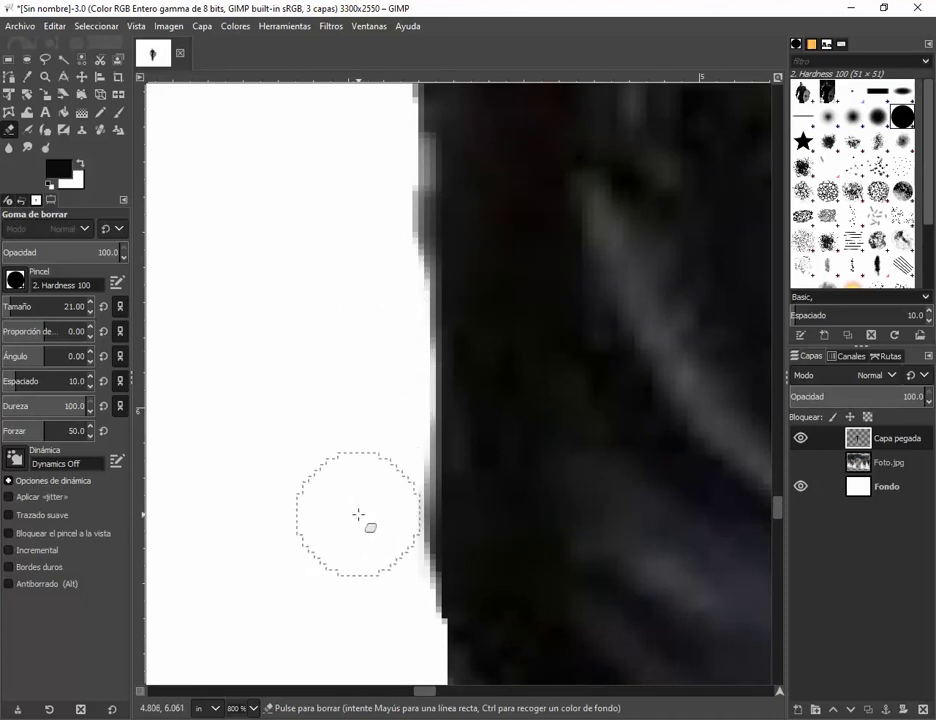
Examine the cutout's edges along the legs, boots, arms and shield rim, and check the whole figure for leftover background.
{"action": "scroll", "coordinate": [358, 514], "scroll_direction": "down", "scroll_amount": 5}
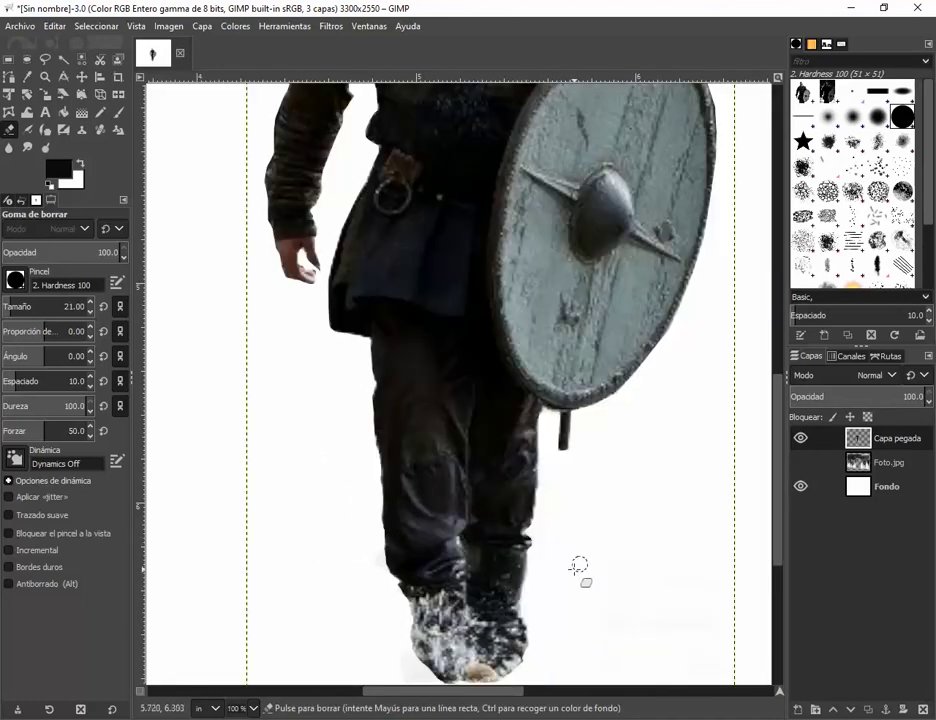
{"action": "scroll", "coordinate": [578, 566], "scroll_direction": "down", "scroll_amount": 5}
{"action": "scroll", "coordinate": [537, 410], "scroll_direction": "up", "scroll_amount": 9}
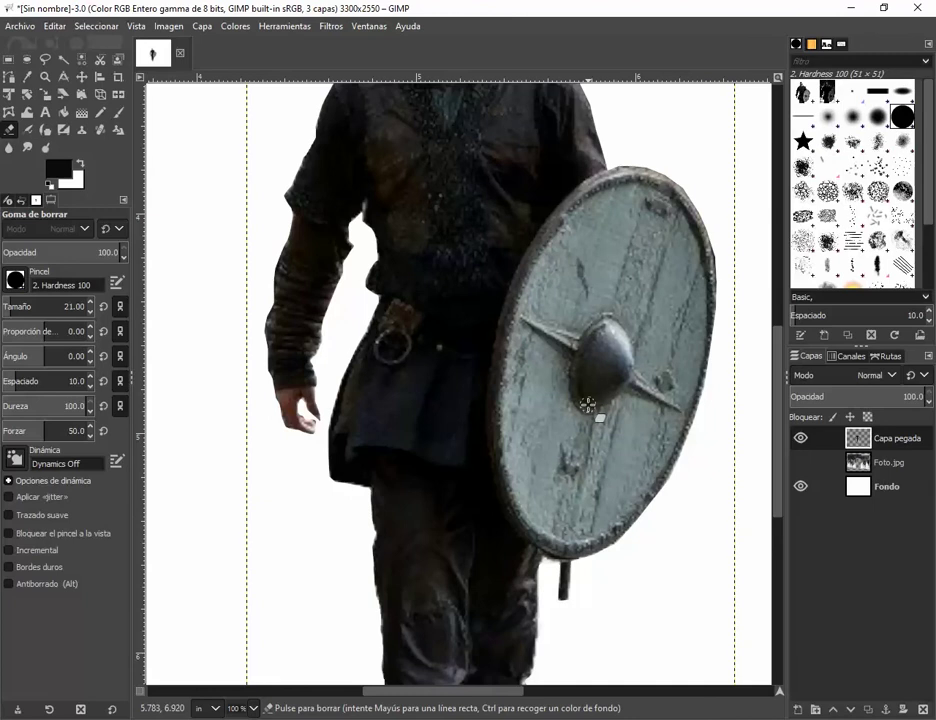
{"action": "scroll", "coordinate": [760, 267], "scroll_direction": "up", "scroll_amount": 5}
{"action": "scroll", "coordinate": [729, 526], "scroll_direction": "down", "scroll_amount": 5}
{"action": "scroll", "coordinate": [757, 397], "scroll_direction": "up", "scroll_amount": 2}
{"action": "scroll", "coordinate": [757, 397], "scroll_direction": "up", "scroll_amount": 4}
{"action": "scroll", "coordinate": [702, 334], "scroll_direction": "up", "scroll_amount": 1}
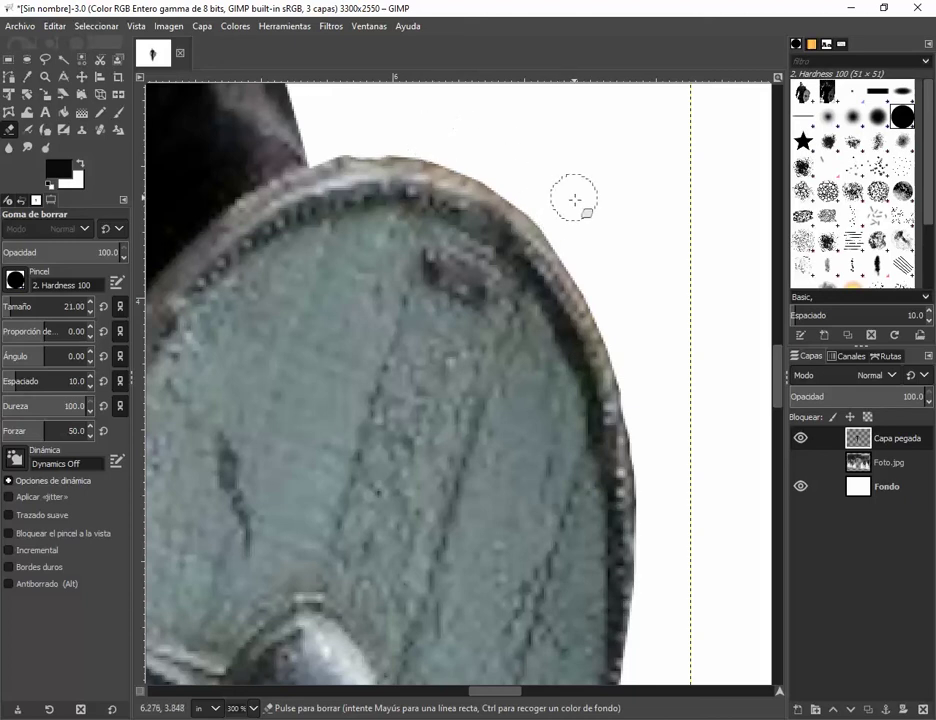
{"action": "scroll", "coordinate": [570, 194], "scroll_direction": "down", "scroll_amount": 5}
{"action": "scroll", "coordinate": [615, 312], "scroll_direction": "up", "scroll_amount": 2}
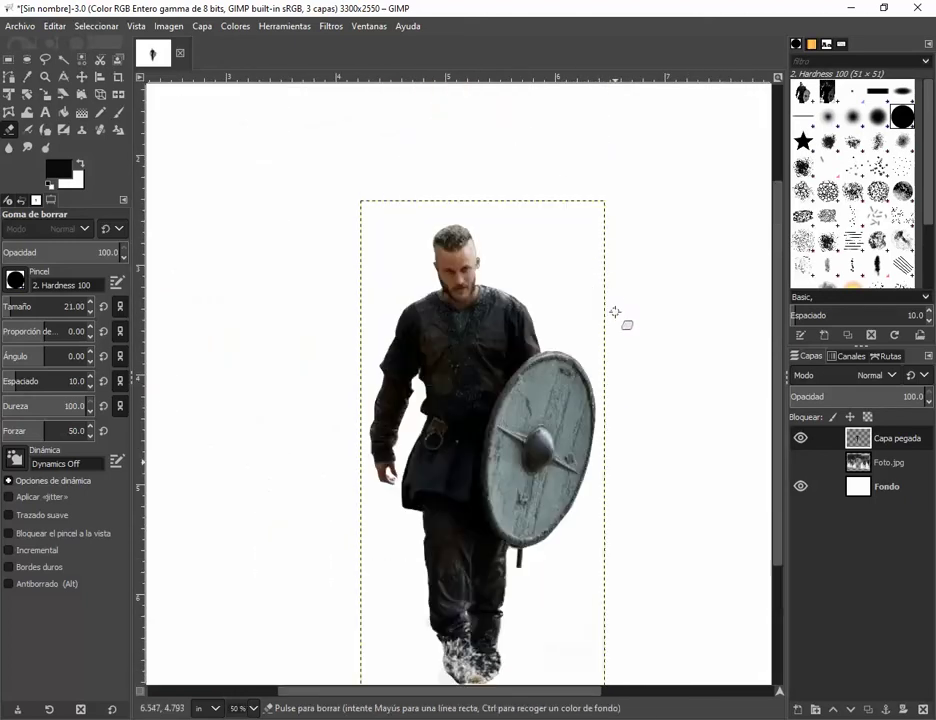
{"action": "scroll", "coordinate": [615, 312], "scroll_direction": "down", "scroll_amount": 1}
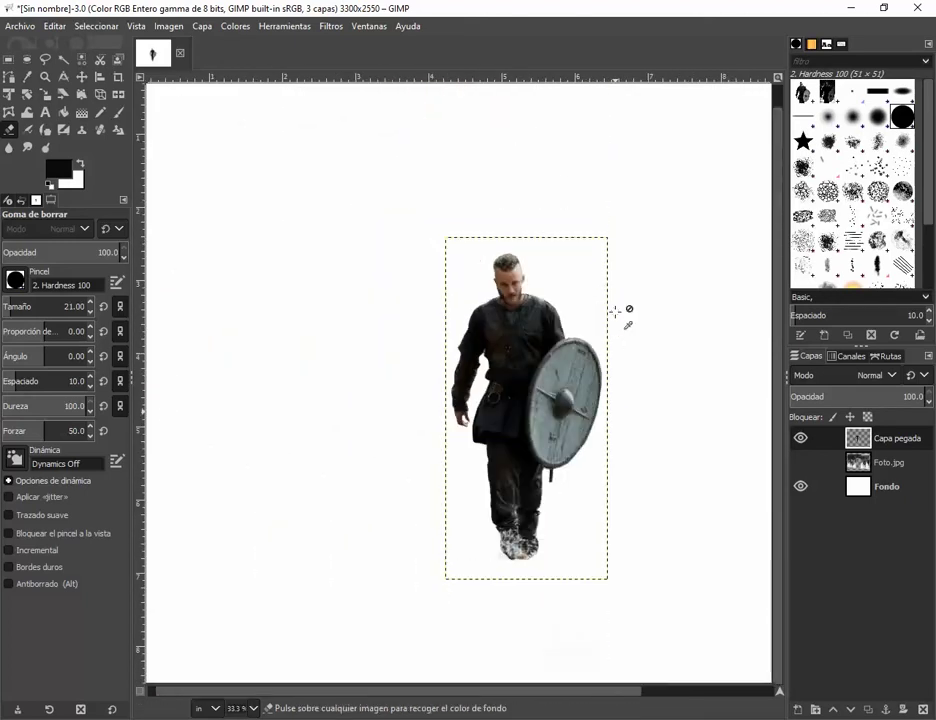
Enlarge the man's layer by a factor of about 1.0075 and move it up and left on the canvas with Unified Transform.
{"action": "left_click", "coordinate": [9, 93]}
{"action": "left_click", "coordinate": [509, 345]}
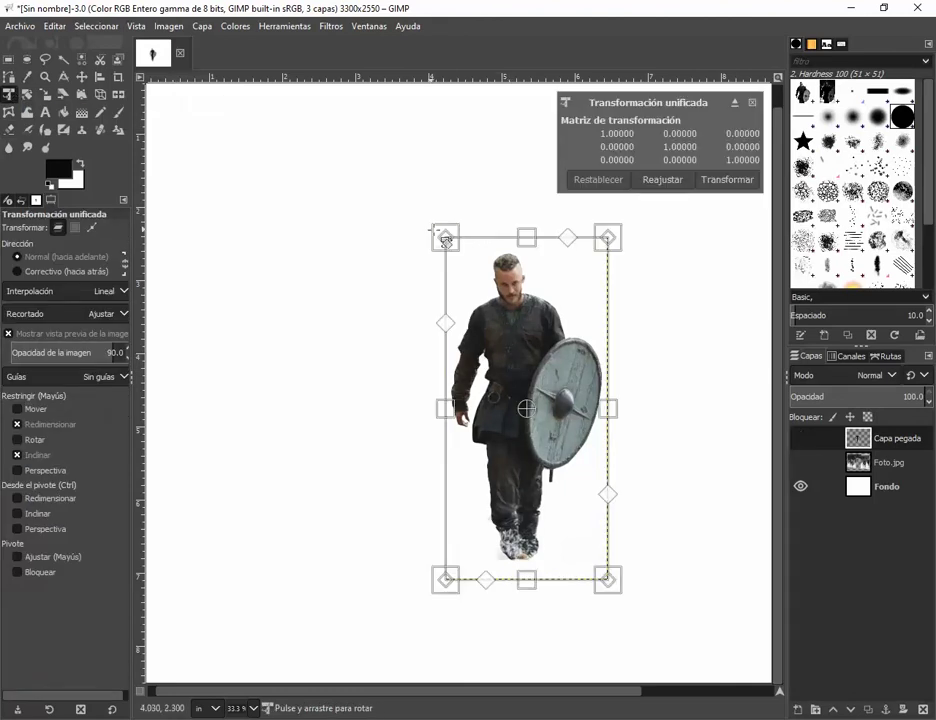
{"action": "mouse_move", "coordinate": [443, 236]}
{"action": "left_mouse_down"}
{"action": "mouse_move", "coordinate": [330, 184]}
{"action": "mouse_move", "coordinate": [389, 255]}
{"action": "mouse_move", "coordinate": [441, 233]}
{"action": "left_mouse_up"}
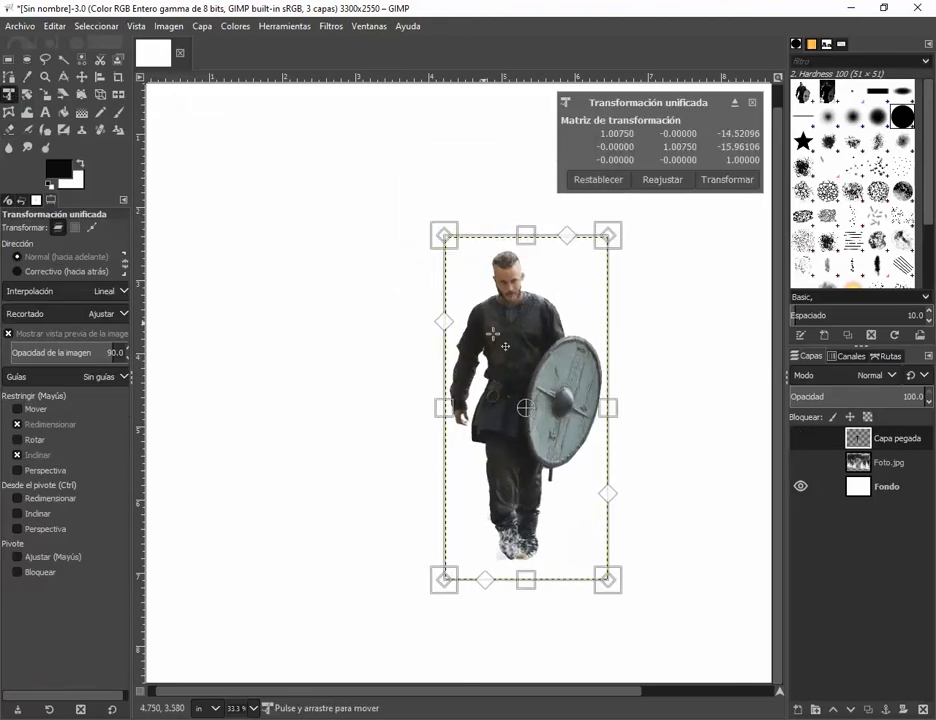
{"action": "left_click_drag", "start_coordinate": [515, 345], "coordinate": [392, 327]}
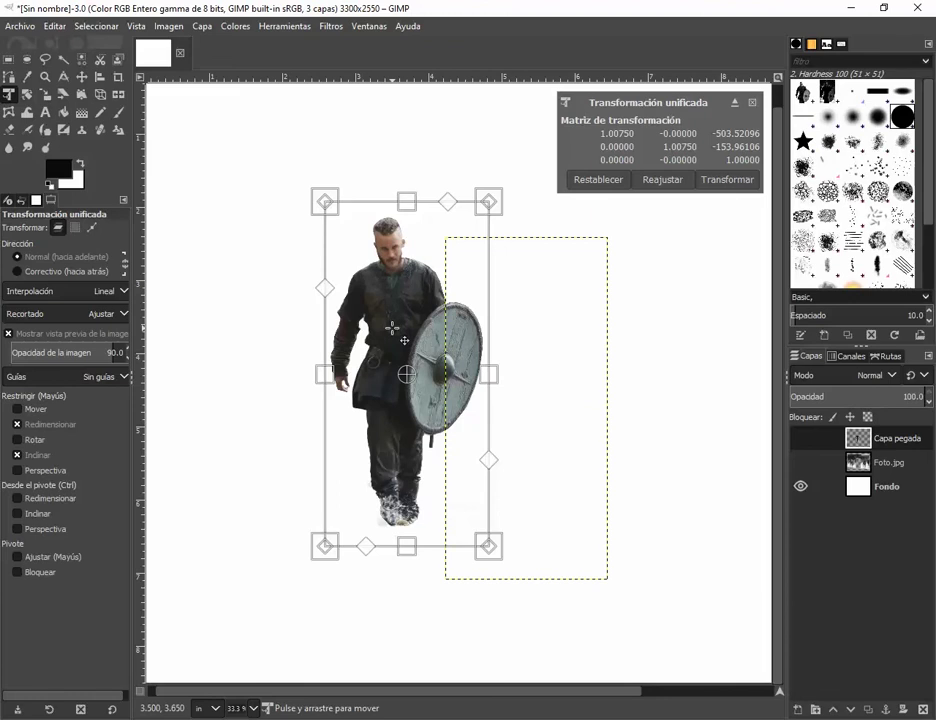
{"action": "key", "text": "Return"}
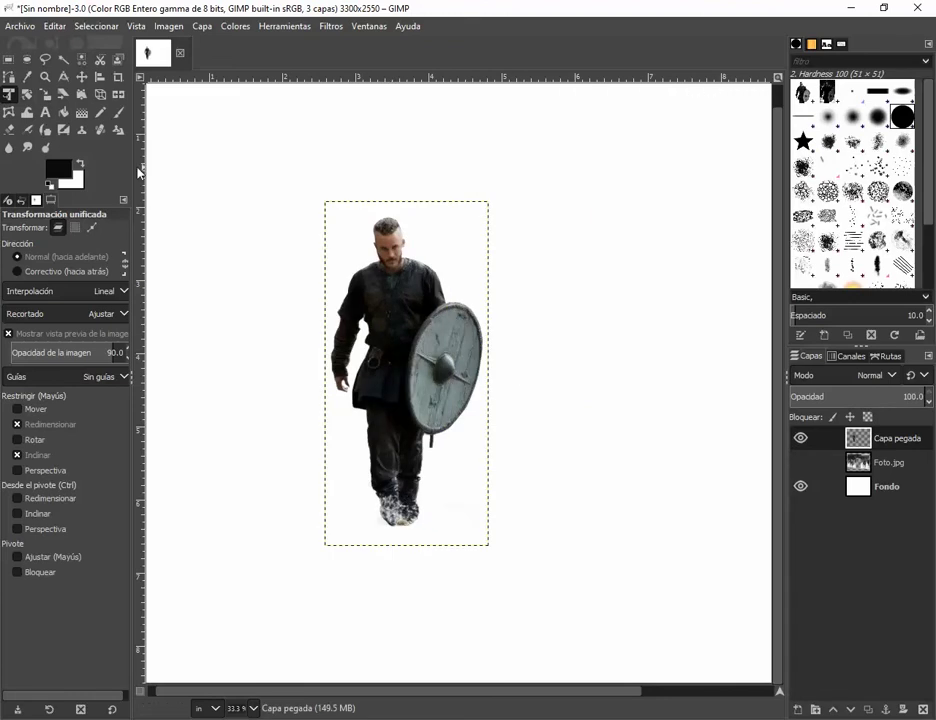
Bring the Fondo beach image from the Fotomontaje folder into the composition as a new layer.
{"action": "scroll", "coordinate": [497, 272], "scroll_direction": "down", "scroll_amount": 2}
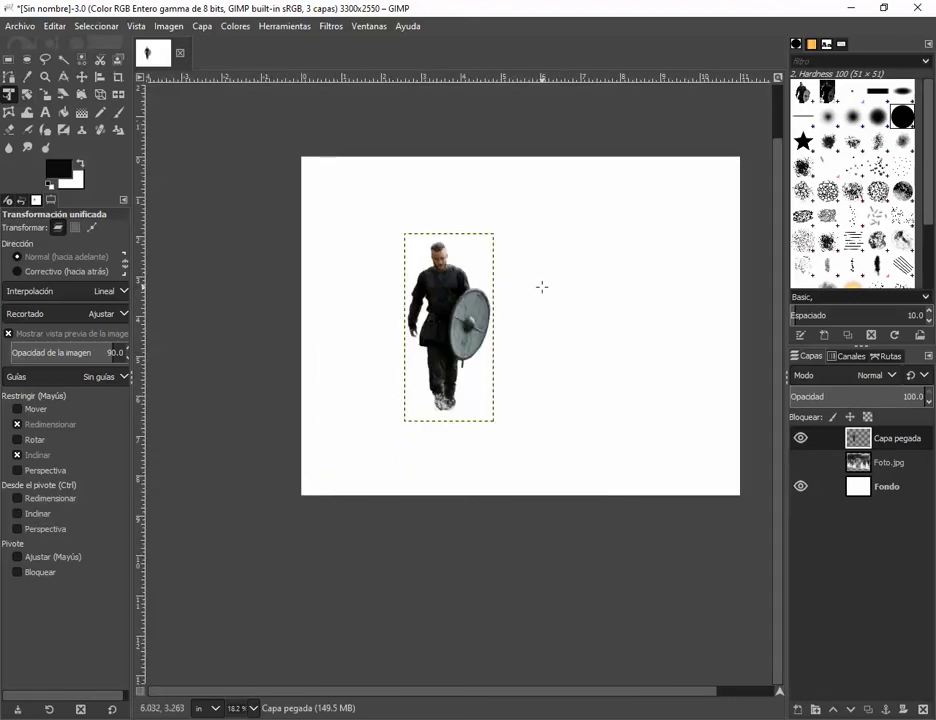
{"action": "scroll", "coordinate": [335, 692], "scroll_direction": "right", "scroll_amount": 2}
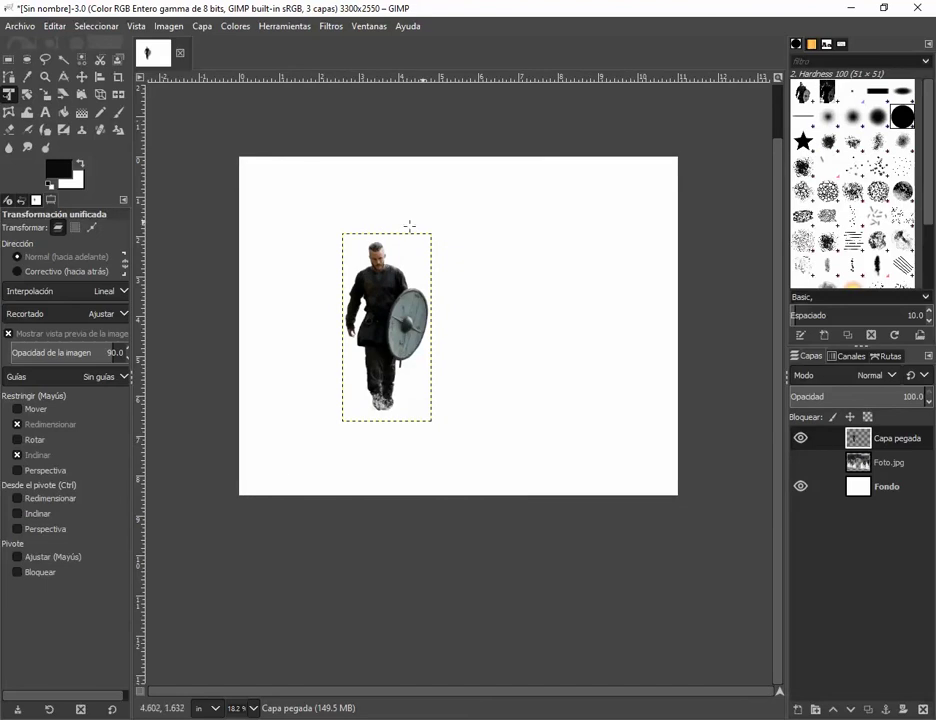
{"action": "left_click", "coordinate": [317, 719]}
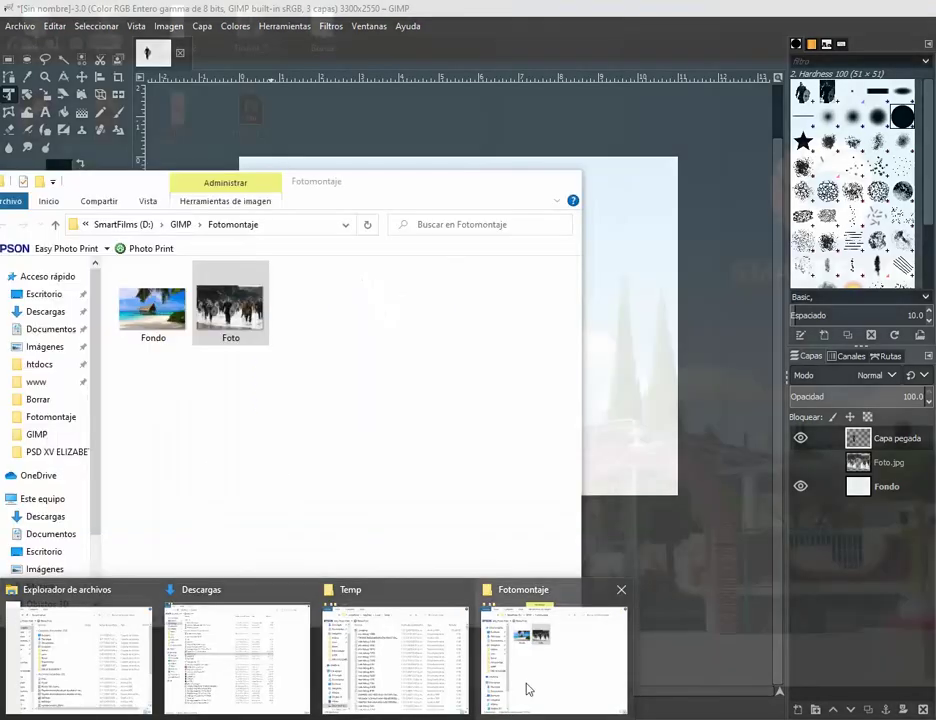
{"action": "left_click", "coordinate": [528, 689]}
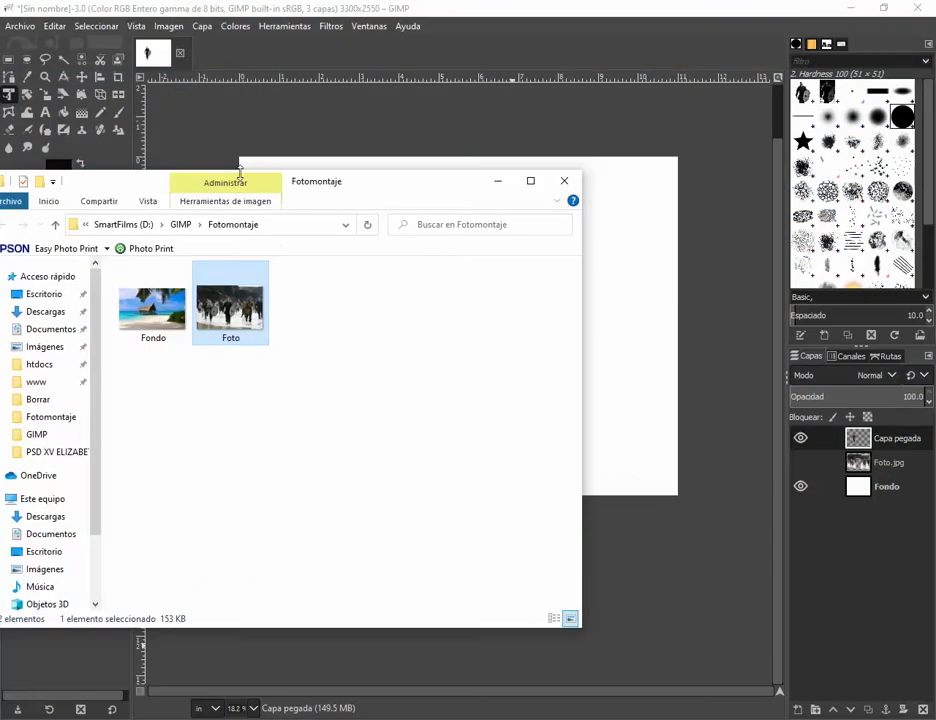
{"action": "left_click_drag", "start_coordinate": [349, 191], "coordinate": [654, 416]}
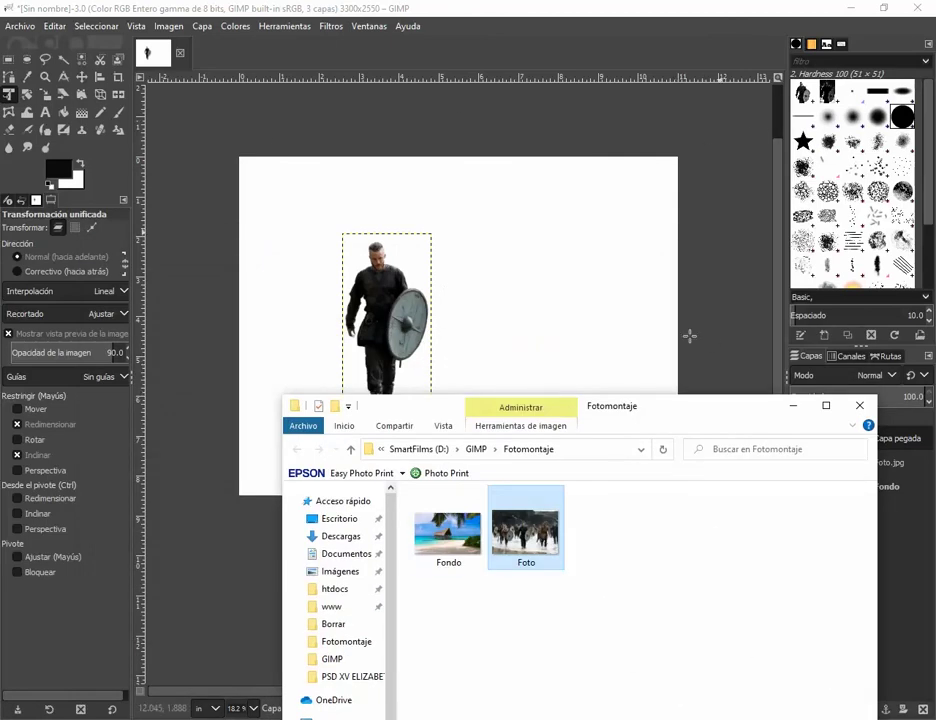
{"action": "left_click", "coordinate": [448, 530]}
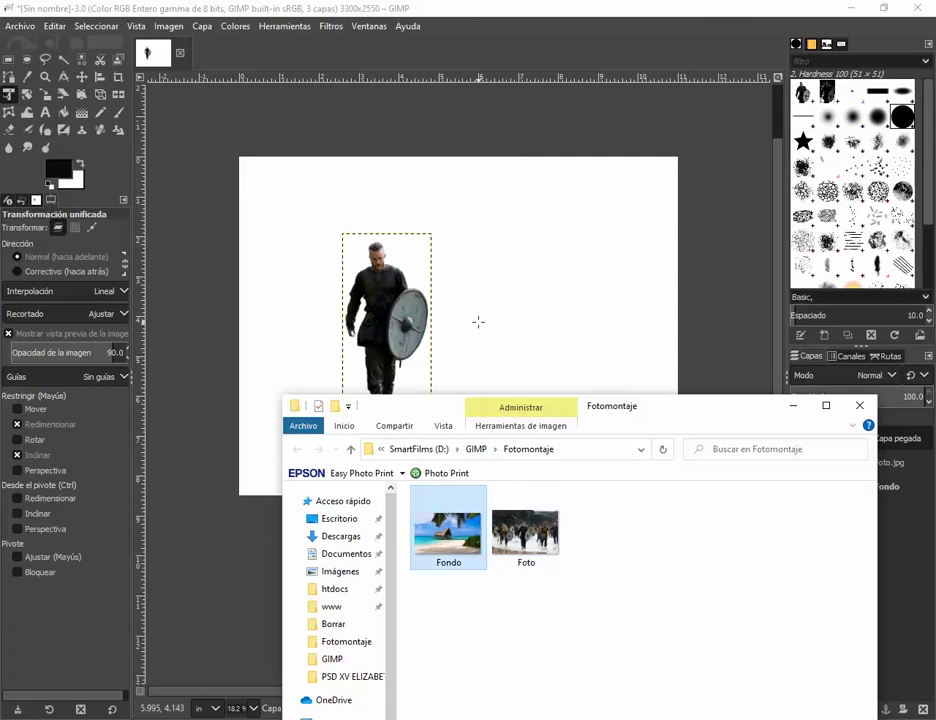
{"action": "left_click_drag", "start_coordinate": [478, 321], "coordinate": [479, 321]}
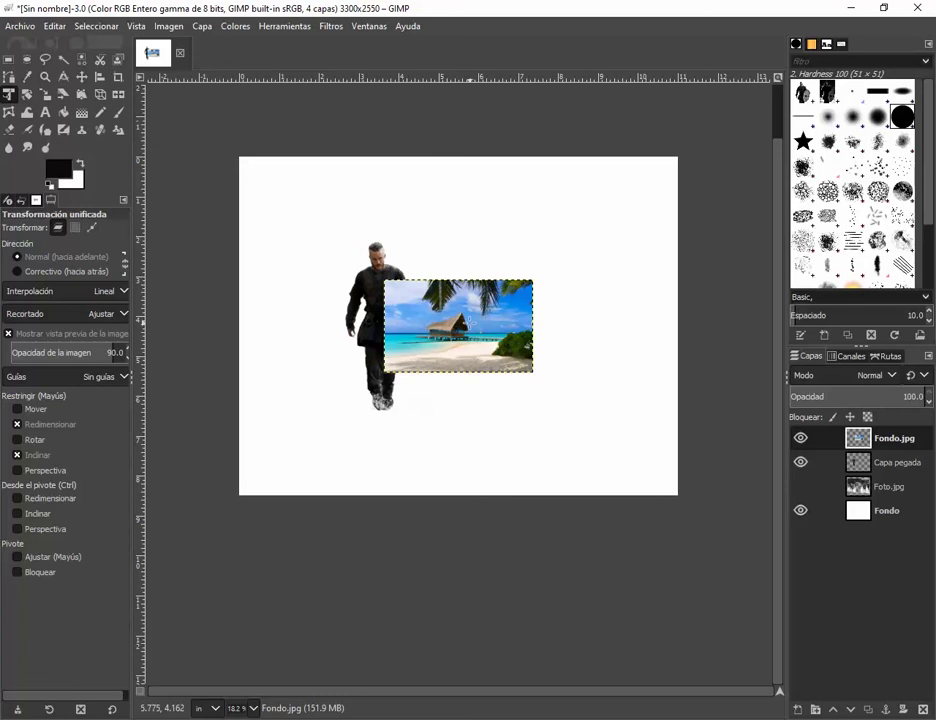
Scale the Fondo.jpg layer proportionally by about 3.64 with Unified Transform so it covers the full canvas.
{"action": "left_click", "coordinate": [440, 330]}
{"action": "left_click_drag", "start_coordinate": [383, 280], "coordinate": [238, 189]}
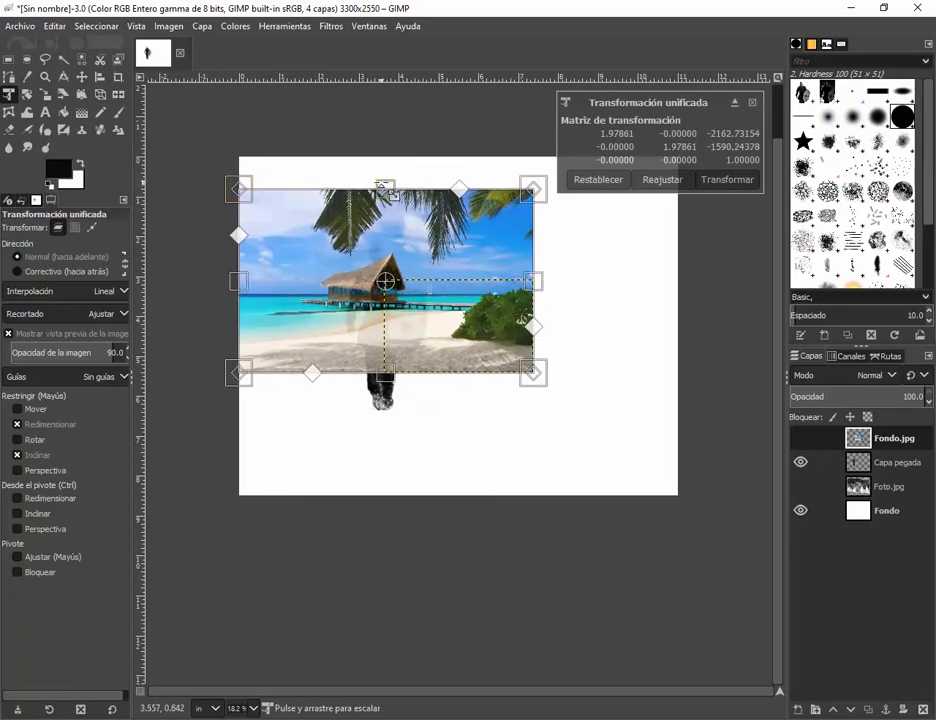
{"action": "left_click_drag", "start_coordinate": [552, 392], "coordinate": [704, 555]}
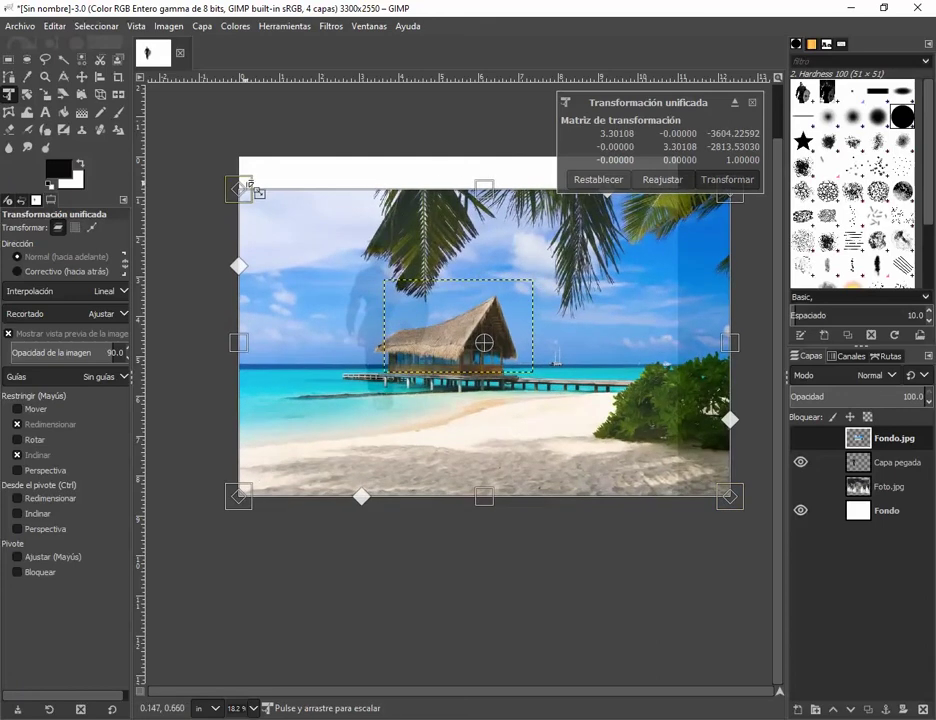
{"action": "left_click_drag", "start_coordinate": [233, 186], "coordinate": [190, 146]}
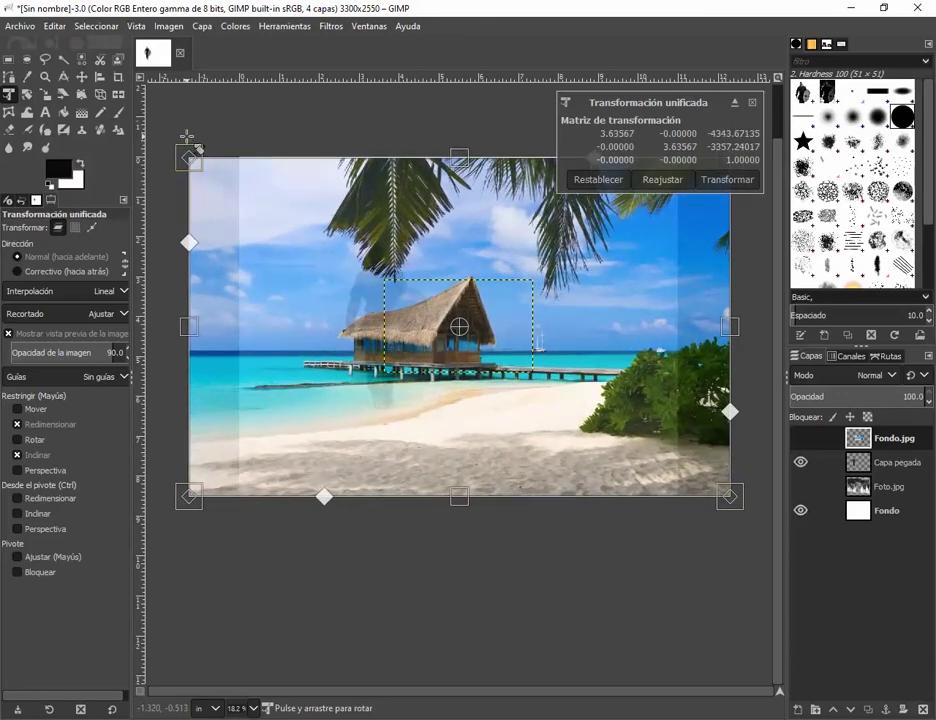
{"action": "key", "text": "Return"}
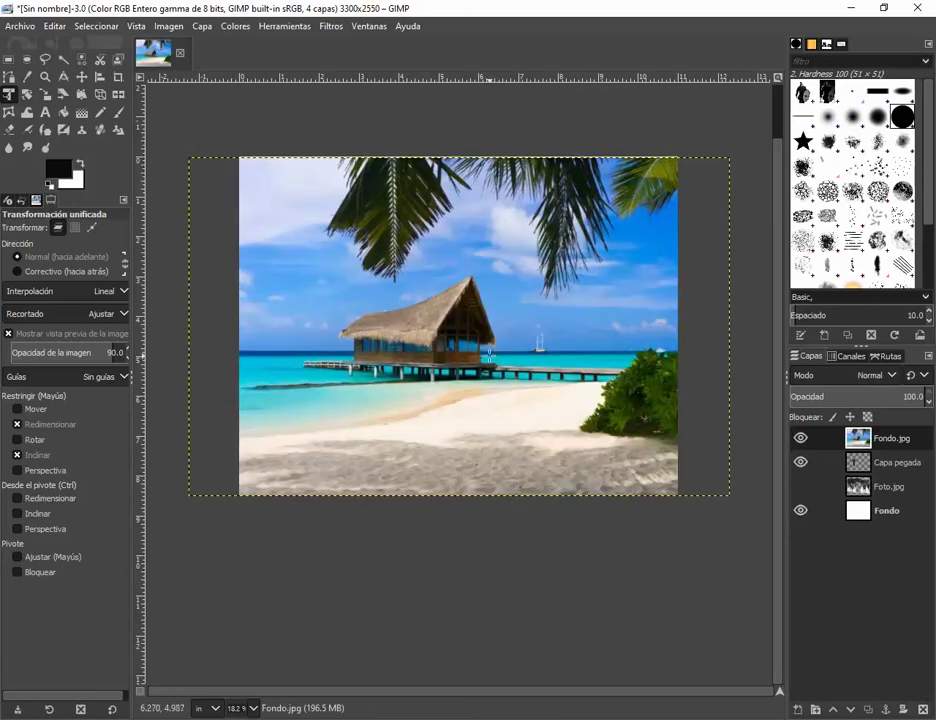
Move the beach image left until its right edge aligns with the canvas's right edge, and switch to Rectangle Select.
{"action": "left_click", "coordinate": [83, 80]}
{"action": "left_click_drag", "start_coordinate": [374, 266], "coordinate": [317, 263]}
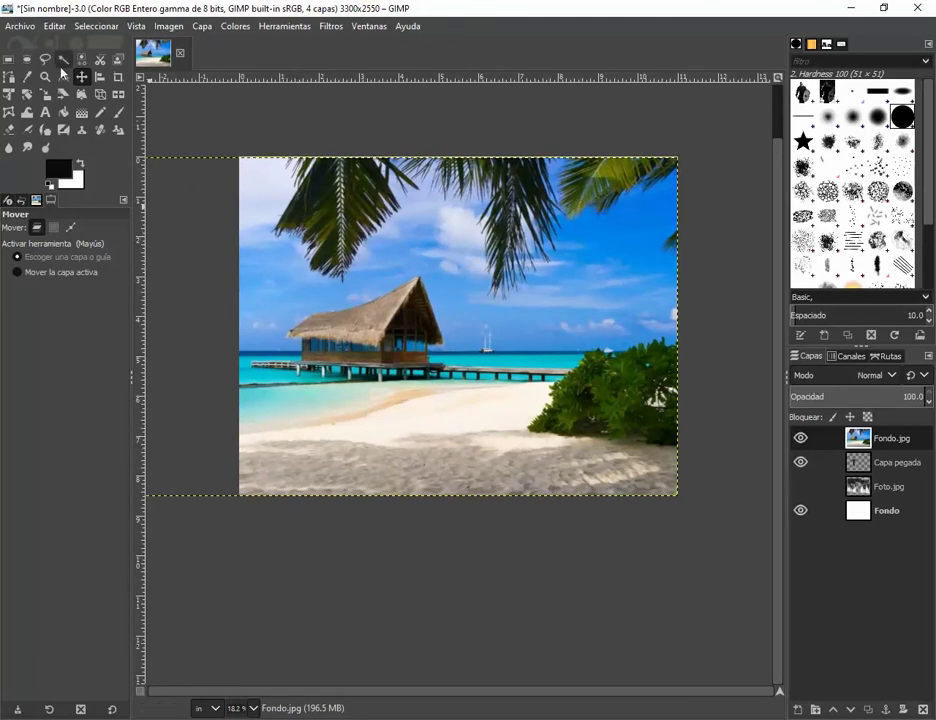
{"action": "left_click", "coordinate": [8, 59]}
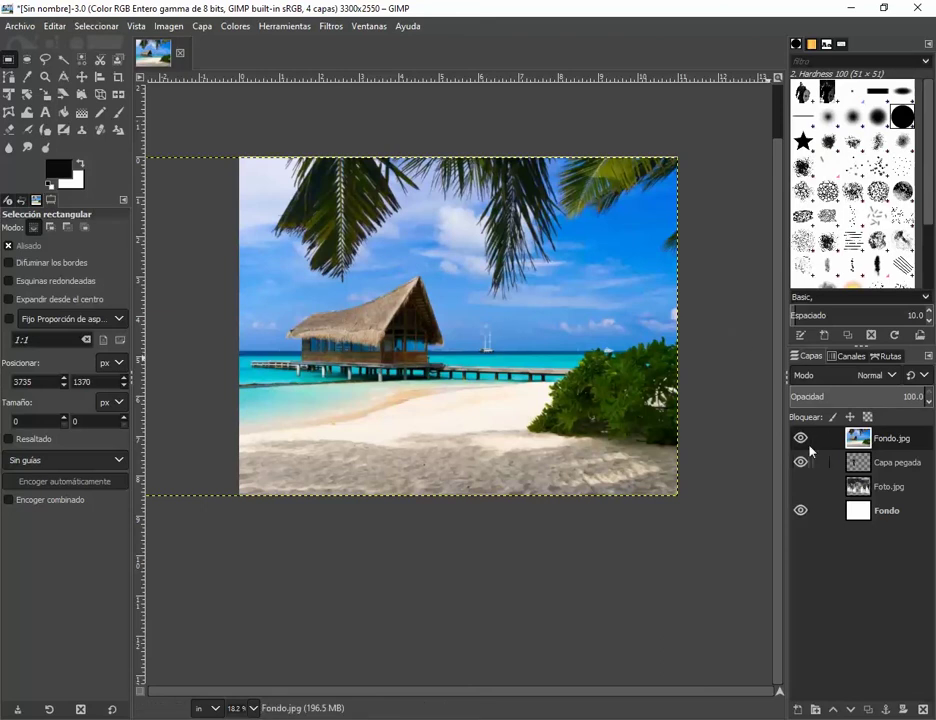
{"action": "left_click", "coordinate": [884, 470]}
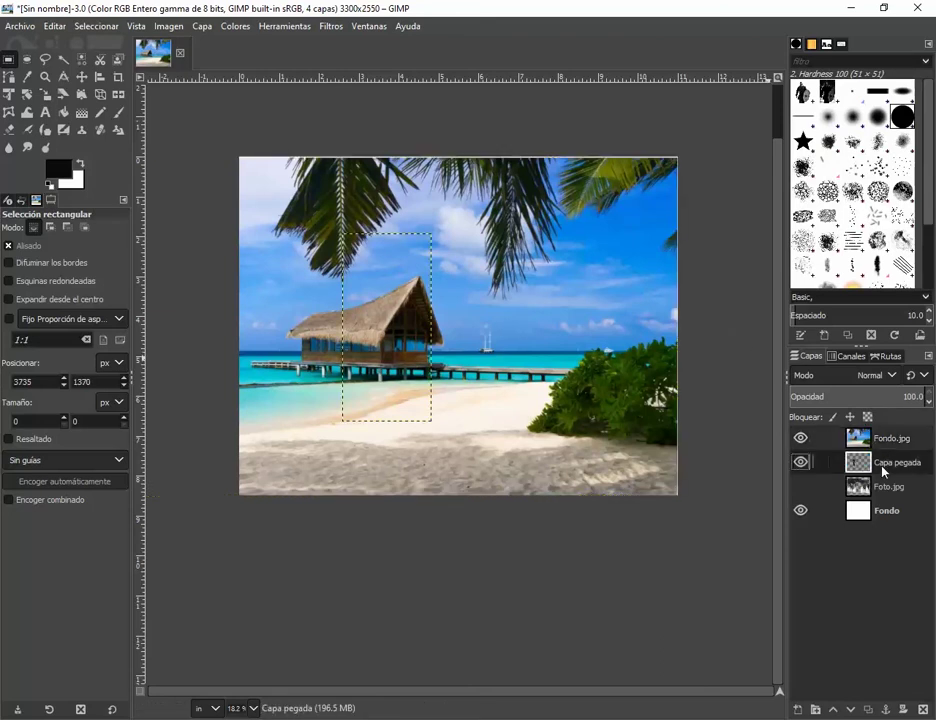
{"action": "left_click", "coordinate": [879, 448]}
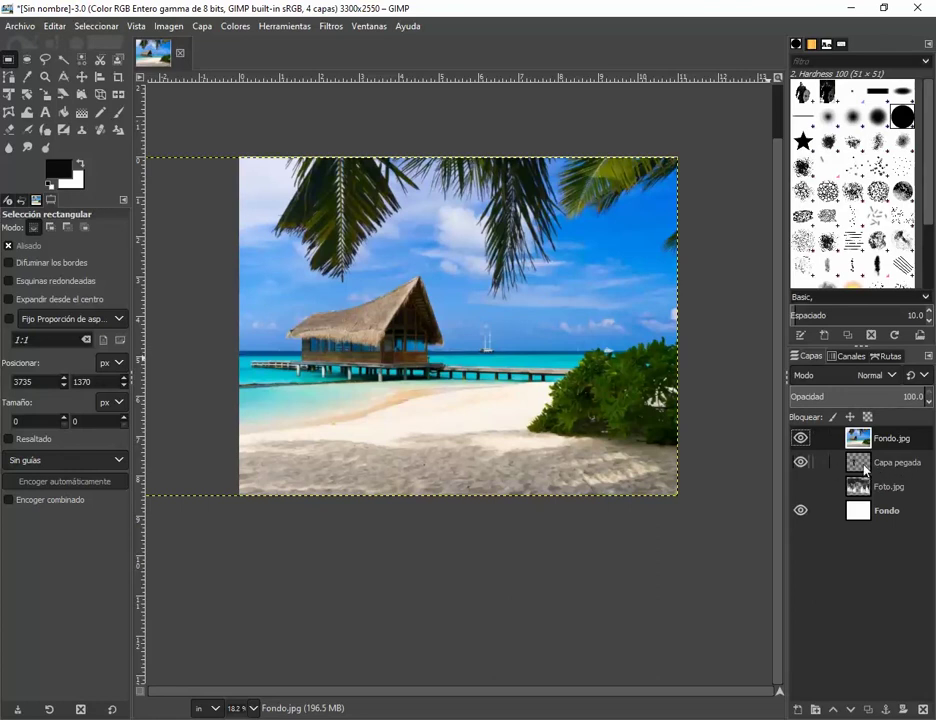
{"action": "left_click", "coordinate": [884, 468]}
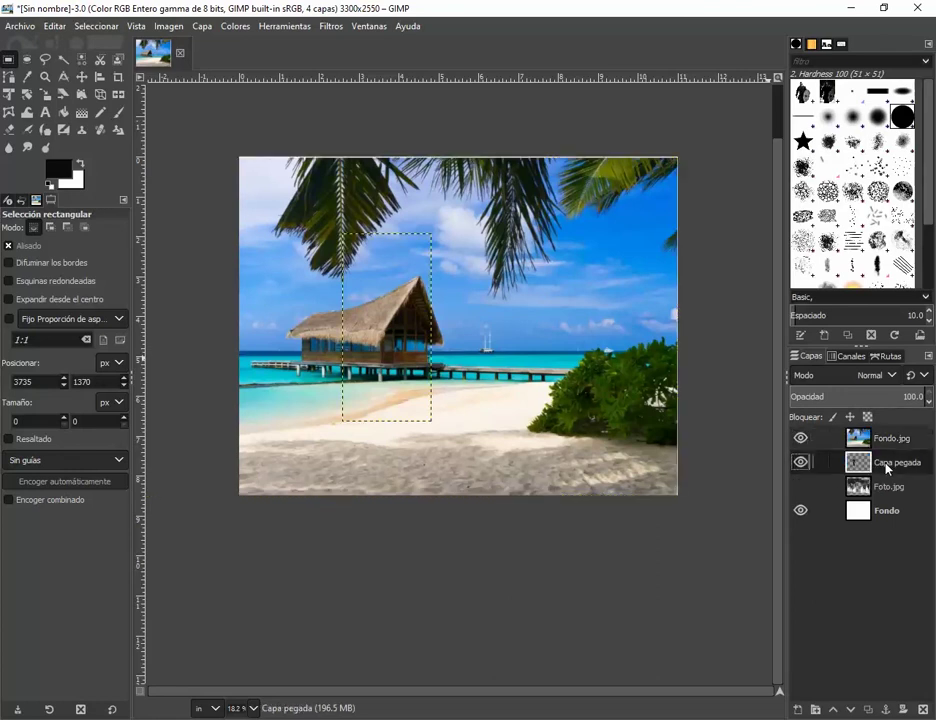
{"action": "left_click", "coordinate": [893, 450]}
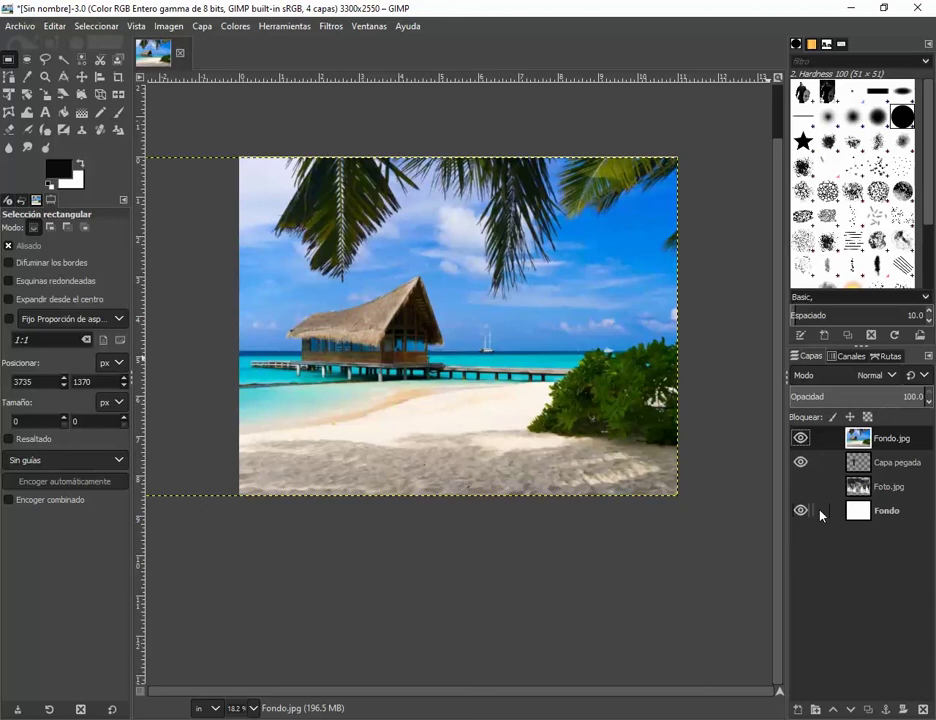
{"action": "left_click", "coordinate": [860, 463]}
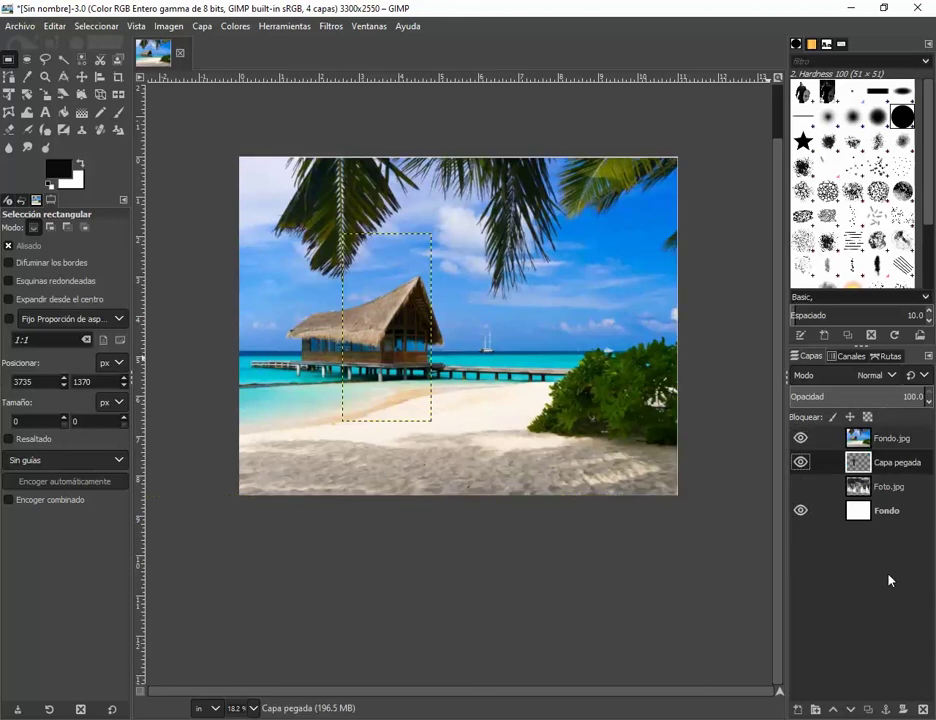
{"action": "left_click", "coordinate": [886, 439]}
{"action": "left_click", "coordinate": [886, 462]}
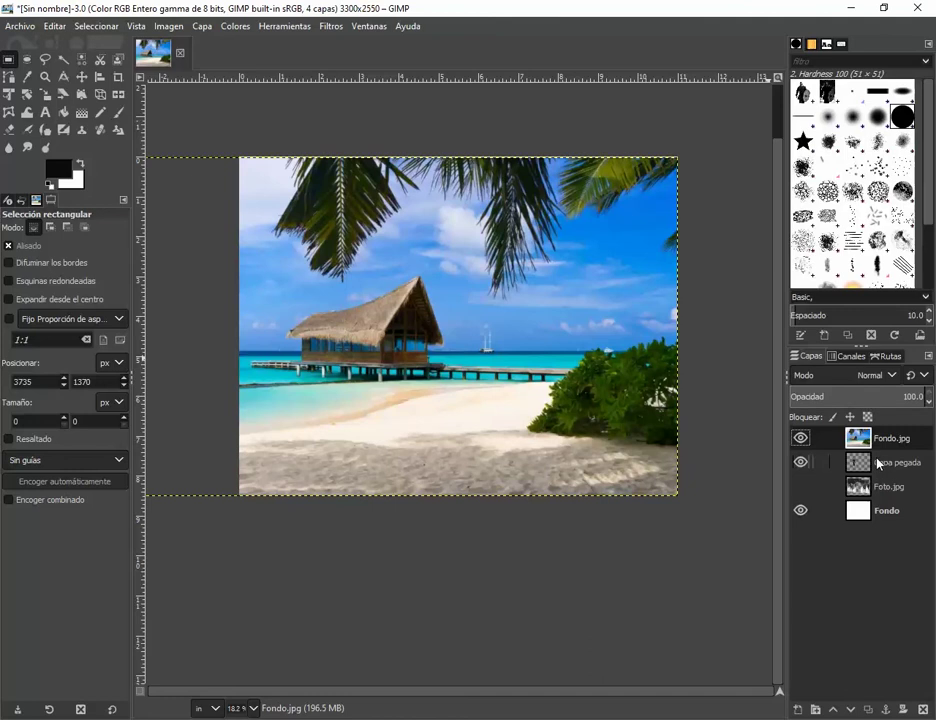
Lower the Fondo.jpg layer one level so it sits directly beneath the man's Capa pegada layer.
{"action": "left_click", "coordinate": [865, 441]}
{"action": "left_click", "coordinate": [846, 710]}
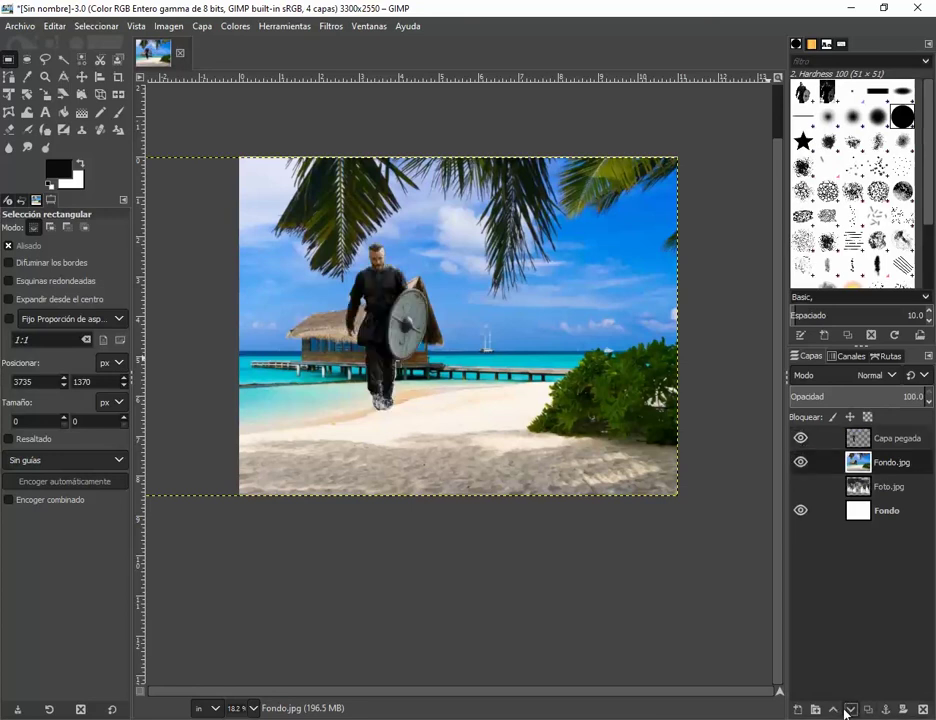
Lower Fondo.jpg to the bottom of the layer stack and raise it back to directly beneath Capa pegada.
{"action": "left_click", "coordinate": [846, 710]}
{"action": "left_click", "coordinate": [846, 710]}
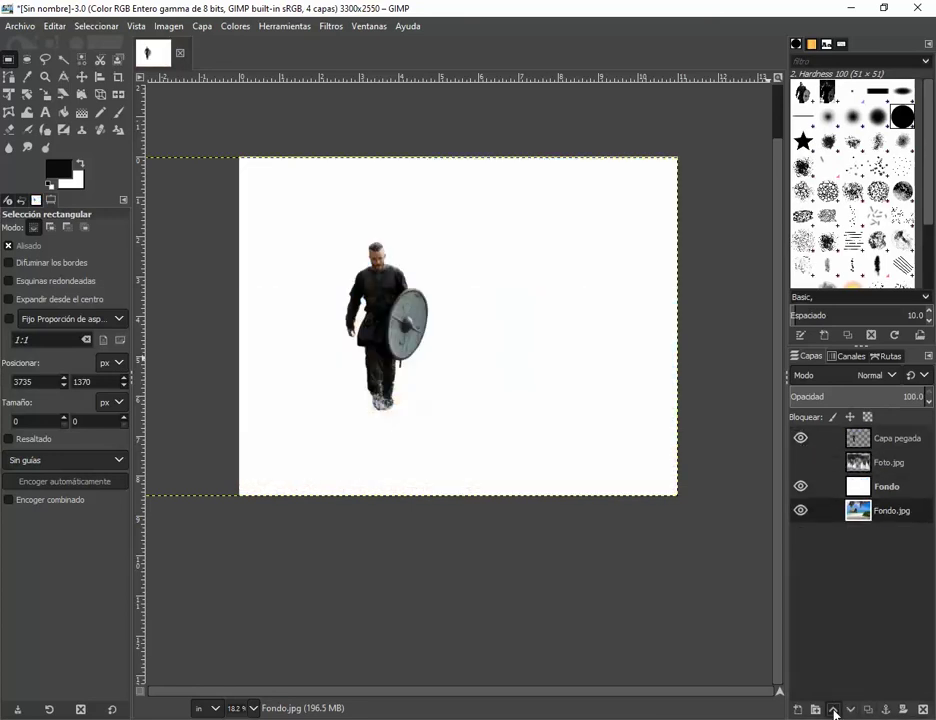
{"action": "left_click", "coordinate": [834, 709]}
{"action": "left_click", "coordinate": [834, 709]}
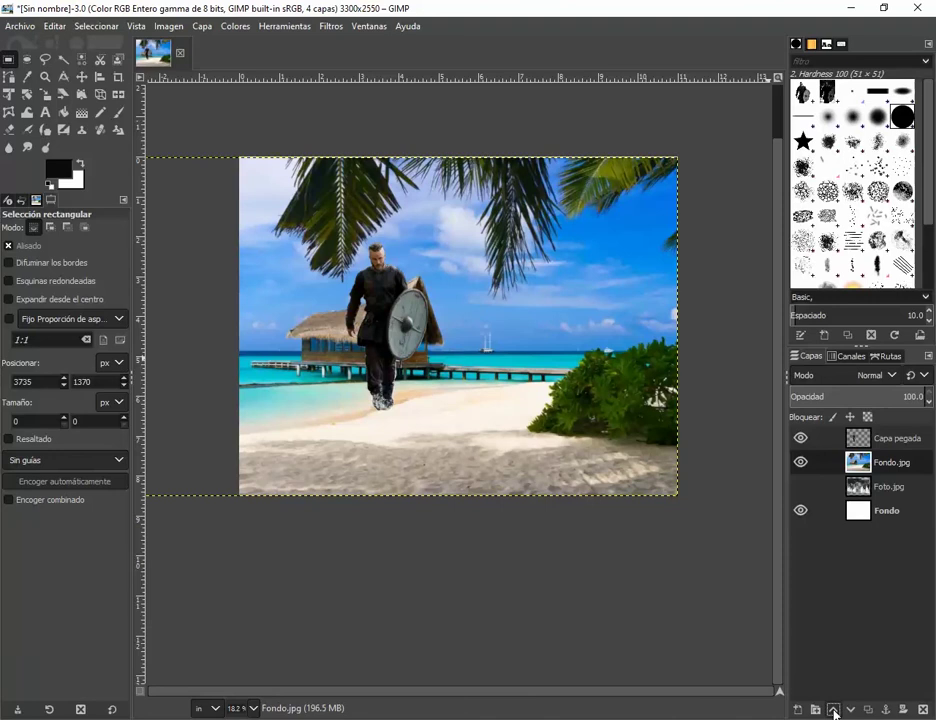
Make the man's Capa pegada layer the active layer.
{"action": "left_click", "coordinate": [900, 445]}
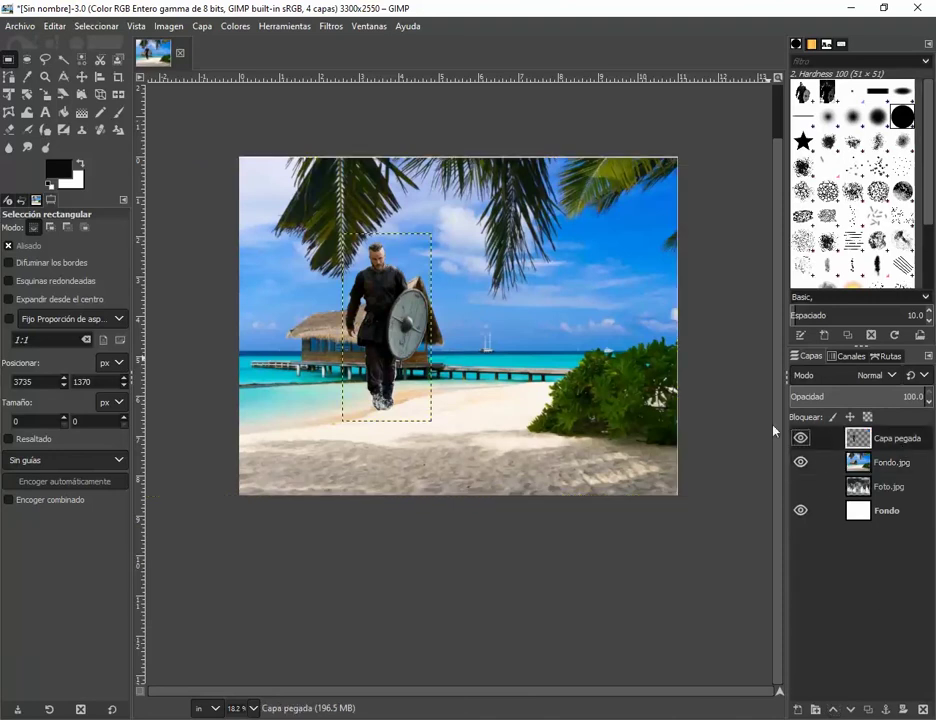
{"action": "left_click", "coordinate": [9, 77]}
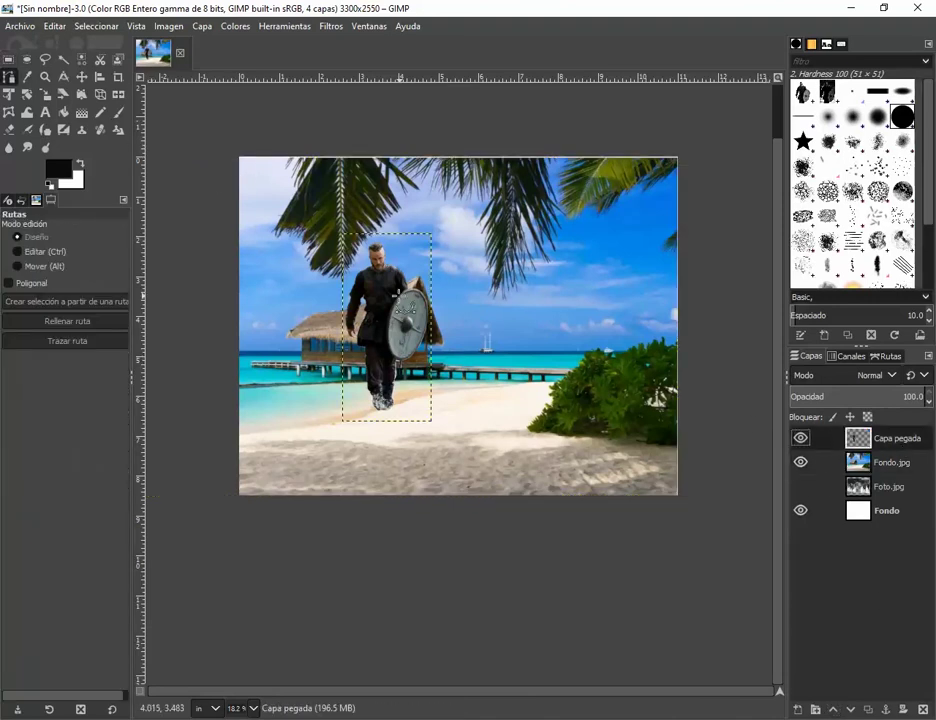
{"action": "left_click", "coordinate": [400, 305]}
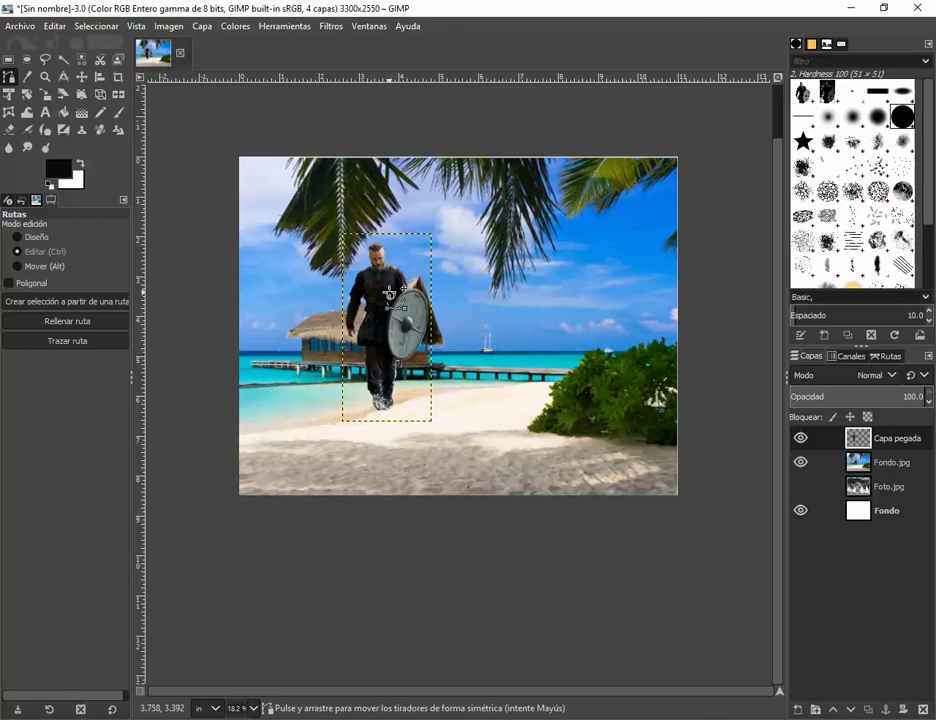
{"action": "key", "text": "ctrl+z"}
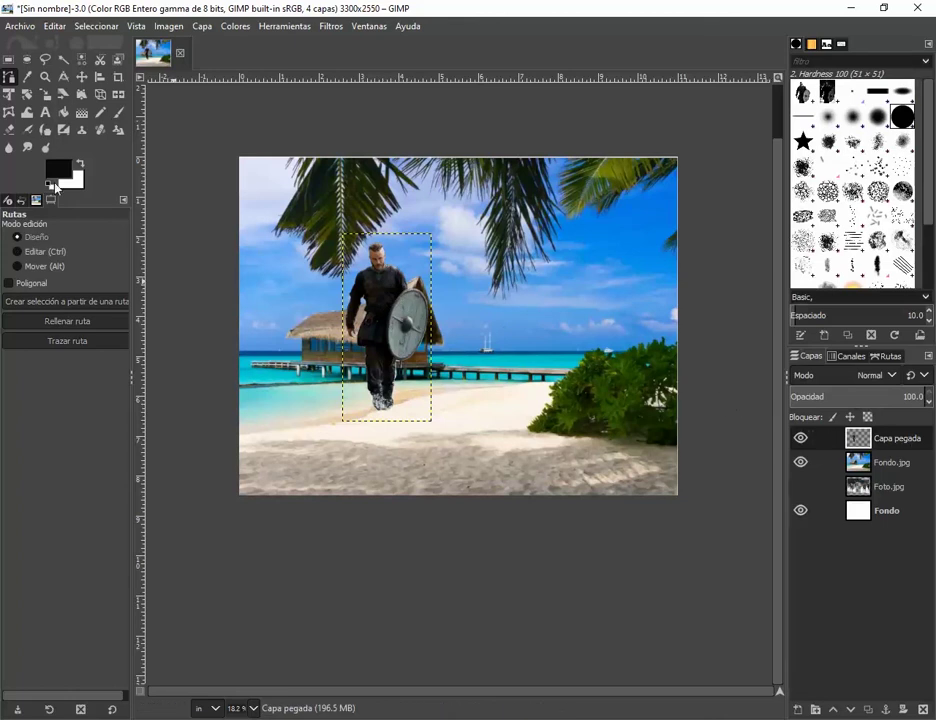
Move the man right onto the sand beside the hut and enlarge him proportionally by about 1.52 with Unified Transform.
{"action": "left_click", "coordinate": [9, 94]}
{"action": "left_click", "coordinate": [382, 278]}
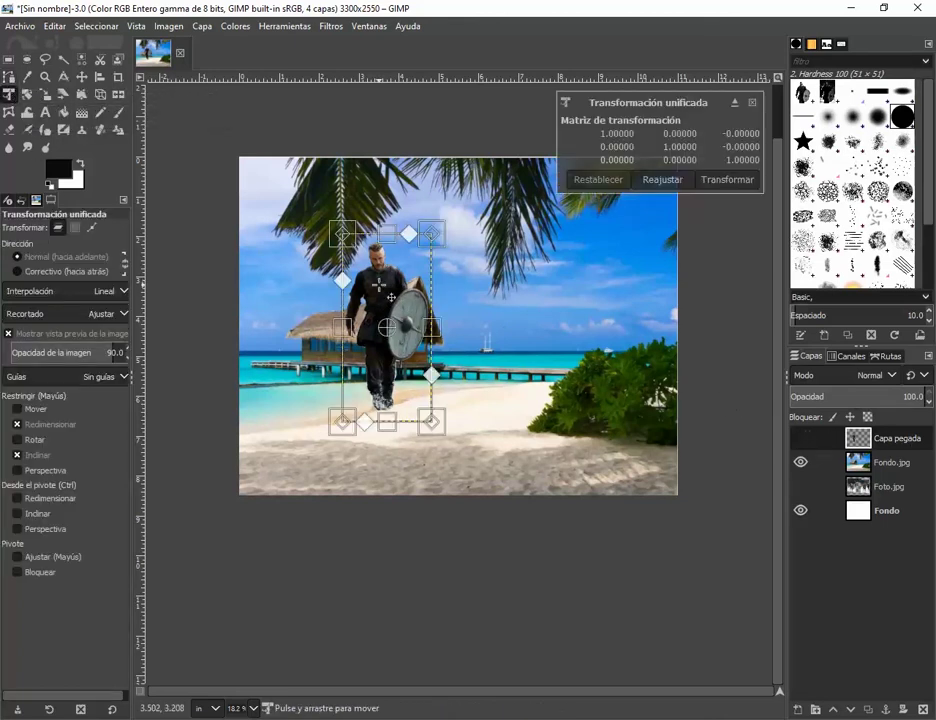
{"action": "left_click_drag", "start_coordinate": [388, 285], "coordinate": [527, 367]}
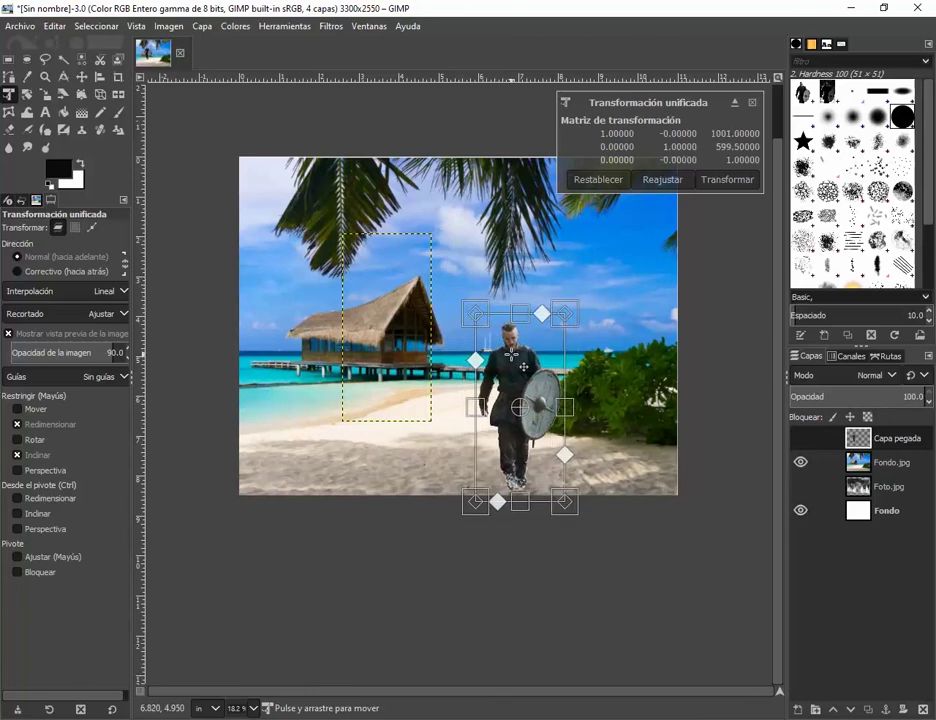
{"action": "left_click_drag", "start_coordinate": [464, 313], "coordinate": [438, 236]}
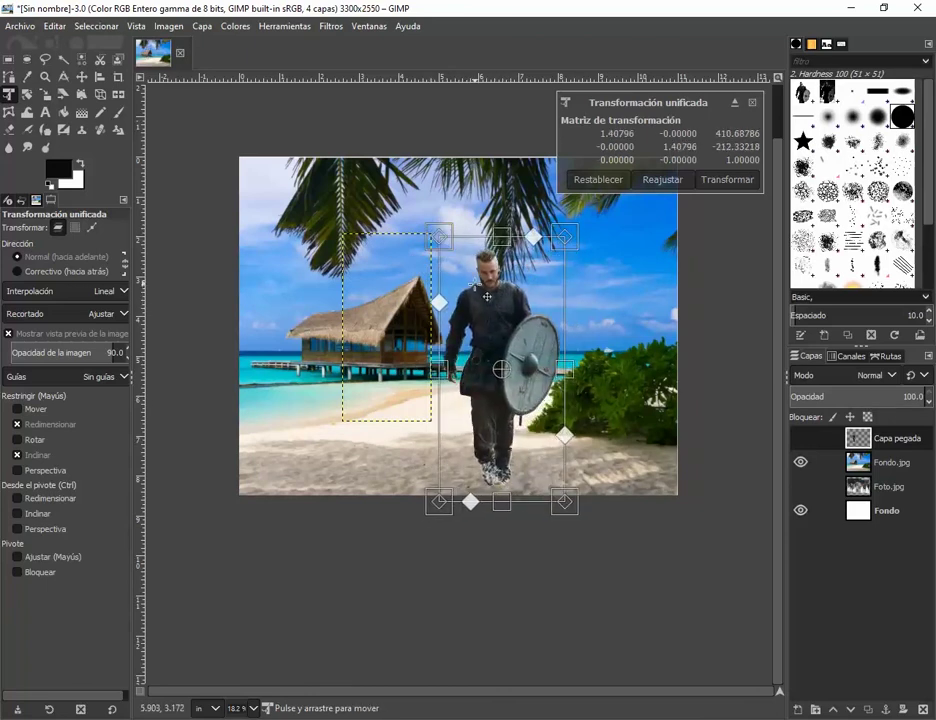
{"action": "left_click_drag", "start_coordinate": [487, 295], "coordinate": [491, 303]}
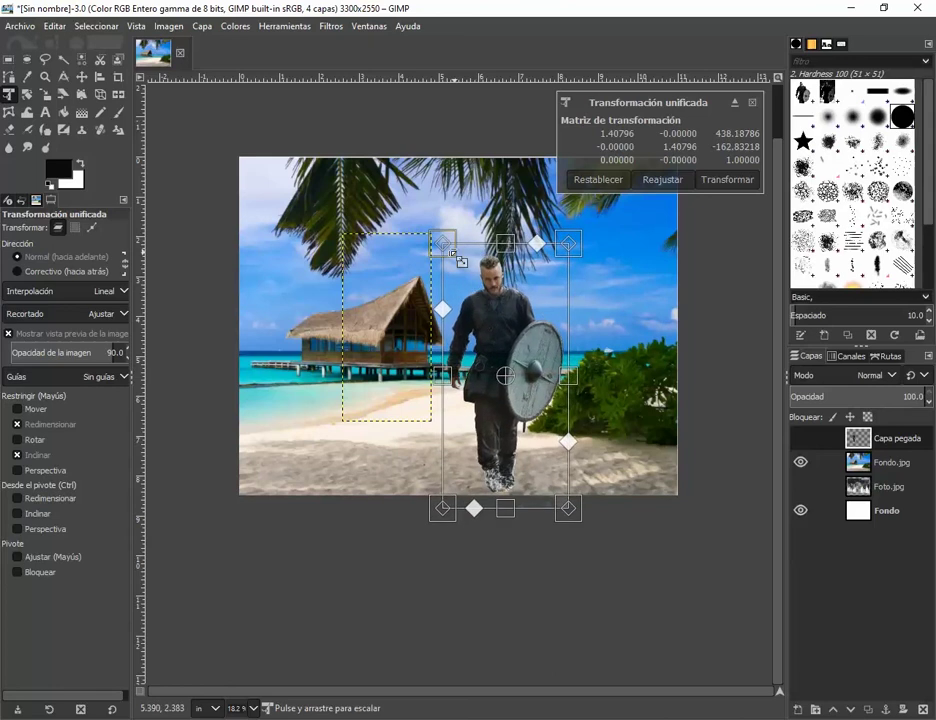
{"action": "left_click_drag", "start_coordinate": [441, 241], "coordinate": [430, 223]}
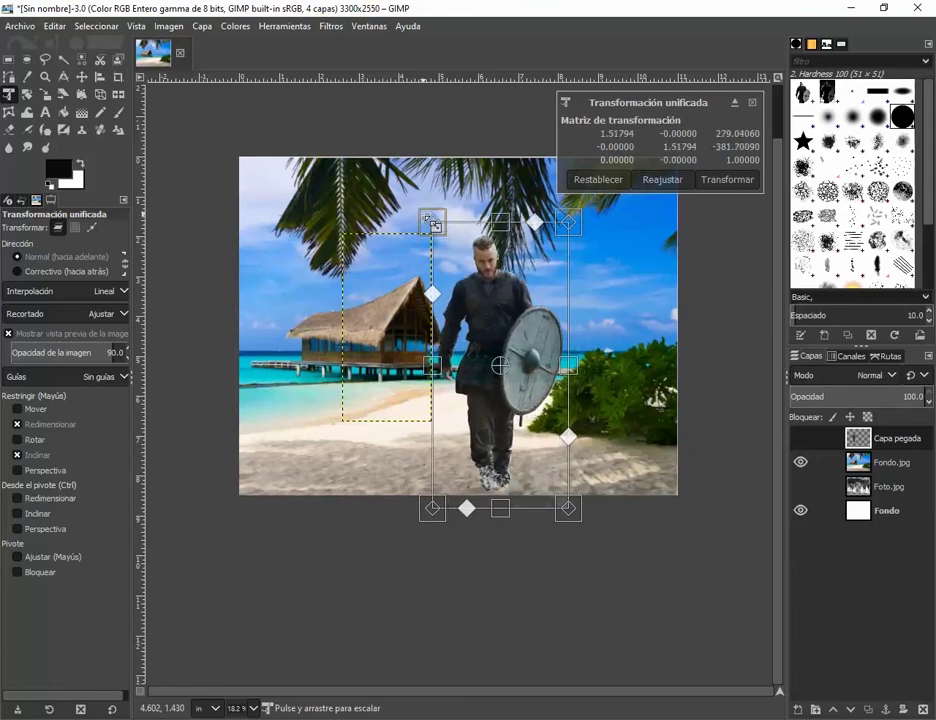
{"action": "key", "text": "Return"}
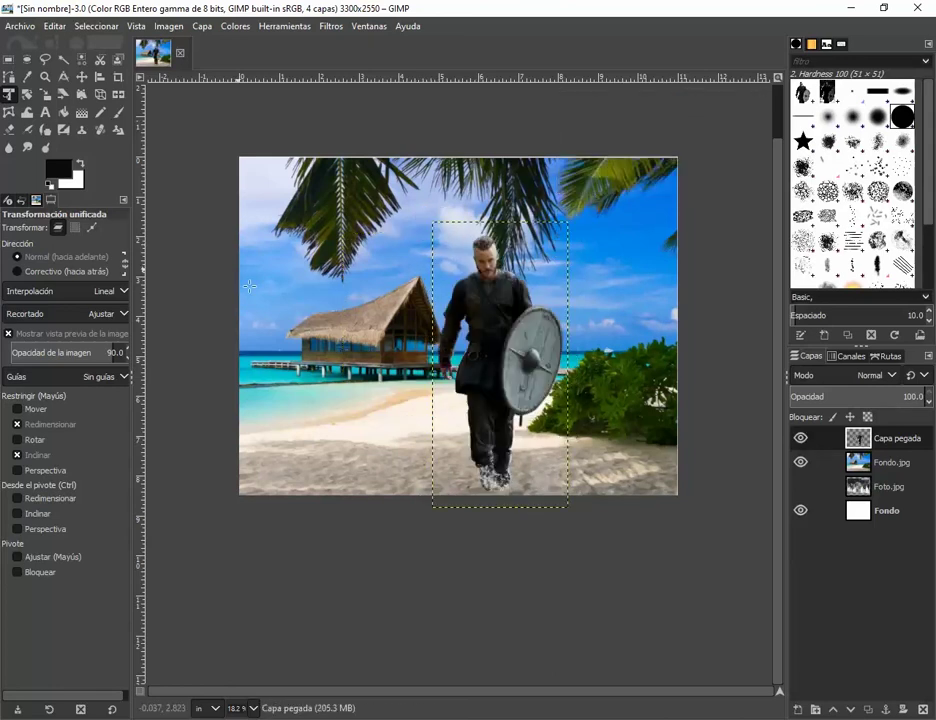
Move the man further right and slightly down with the Move tool, so he stands in front of the green bush.
{"action": "left_click", "coordinate": [249, 286]}
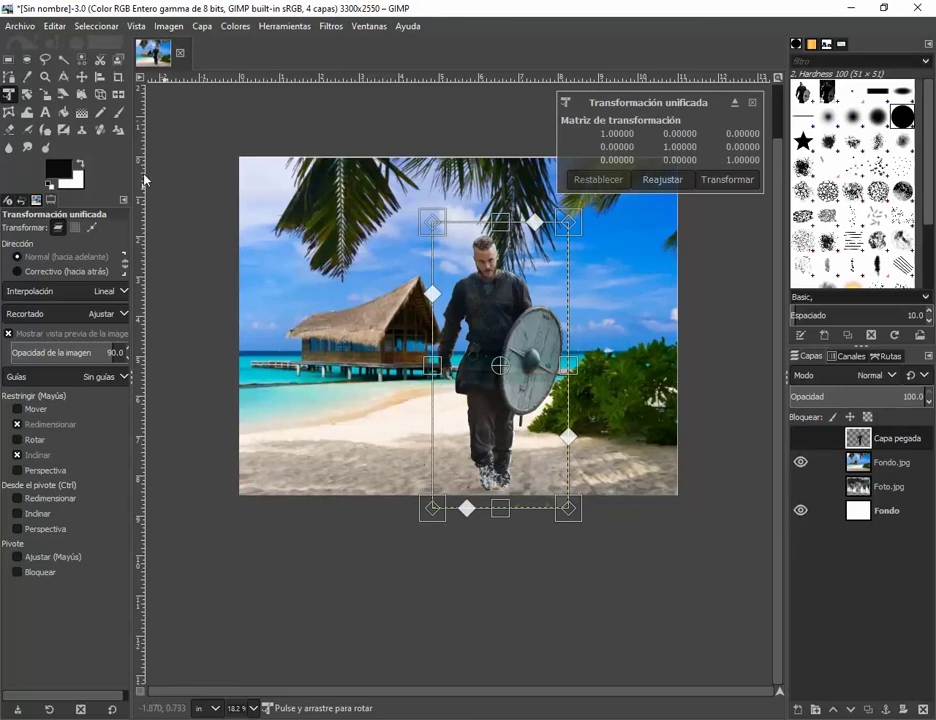
{"action": "left_click", "coordinate": [82, 76]}
{"action": "left_click_drag", "start_coordinate": [495, 309], "coordinate": [575, 333]}
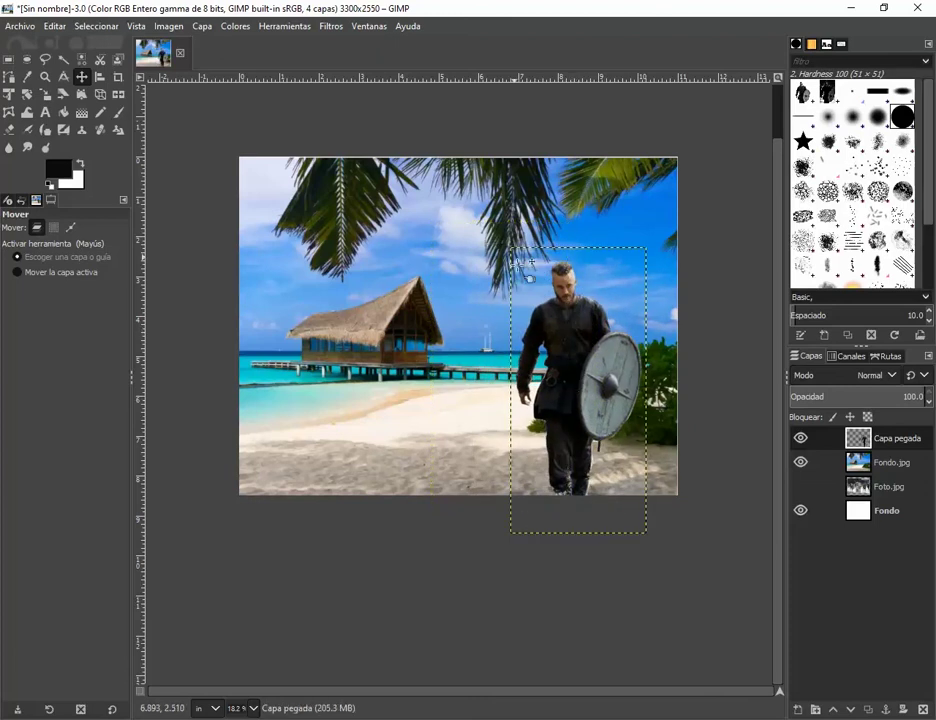
Enlarge the man proportionally by about 1.12 with Unified Transform and reposition him before the bush, with his feet crossing the canvas's lower edge.
{"action": "left_click", "coordinate": [12, 99]}
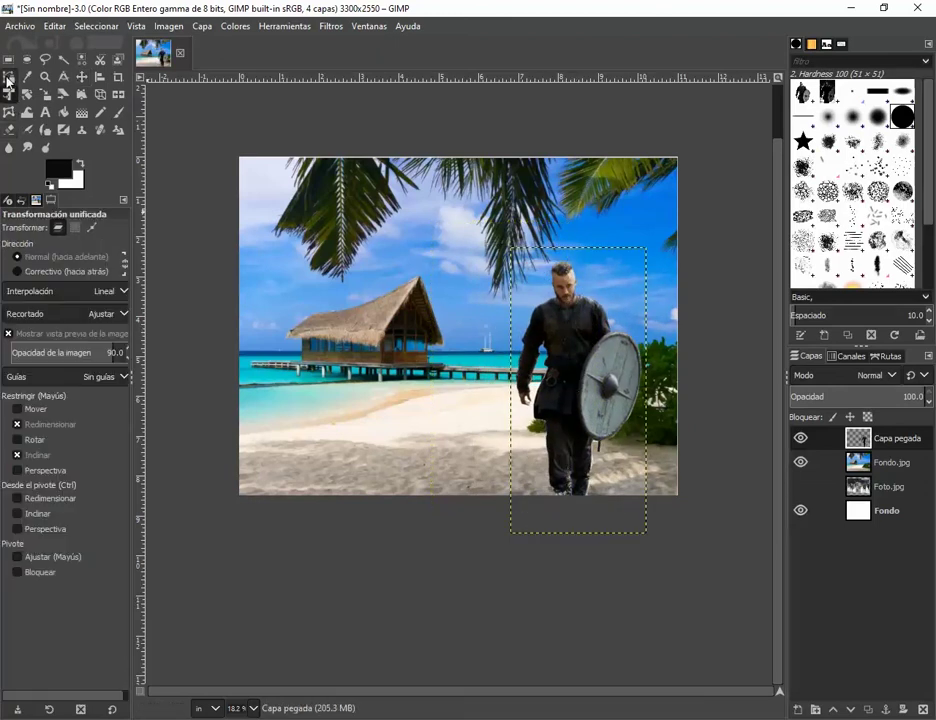
{"action": "left_click", "coordinate": [9, 76]}
{"action": "left_click", "coordinate": [6, 94]}
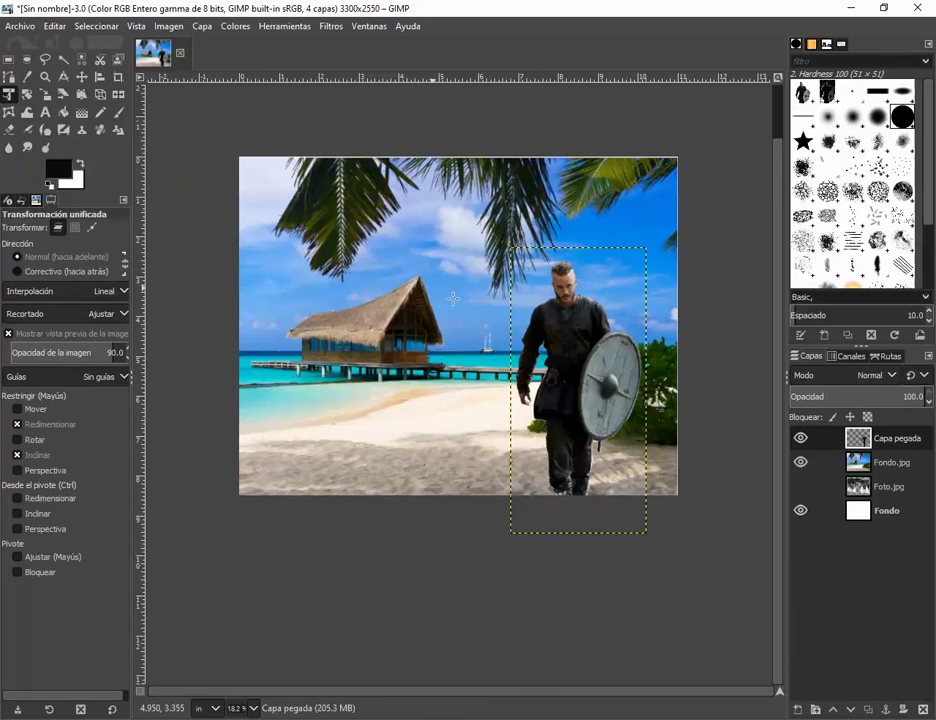
{"action": "left_click", "coordinate": [549, 328]}
{"action": "left_click_drag", "start_coordinate": [500, 242], "coordinate": [485, 212]}
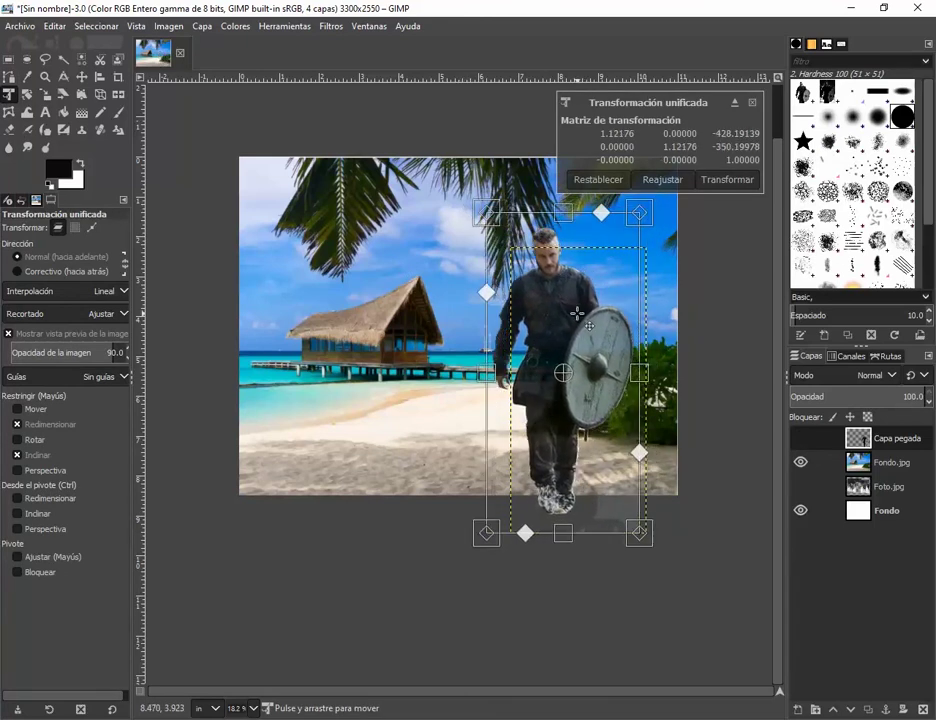
{"action": "mouse_move", "coordinate": [577, 314]}
{"action": "left_mouse_down"}
{"action": "mouse_move", "coordinate": [521, 312]}
{"action": "mouse_move", "coordinate": [589, 303]}
{"action": "mouse_move", "coordinate": [528, 303]}
{"action": "mouse_move", "coordinate": [592, 313]}
{"action": "left_mouse_up"}
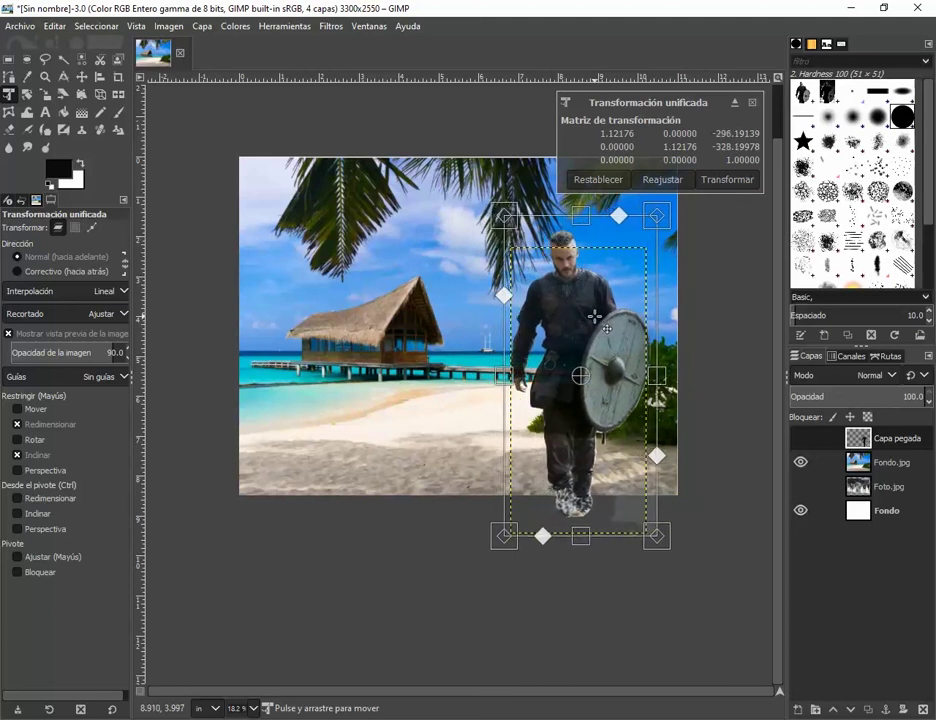
{"action": "key", "text": "Return"}
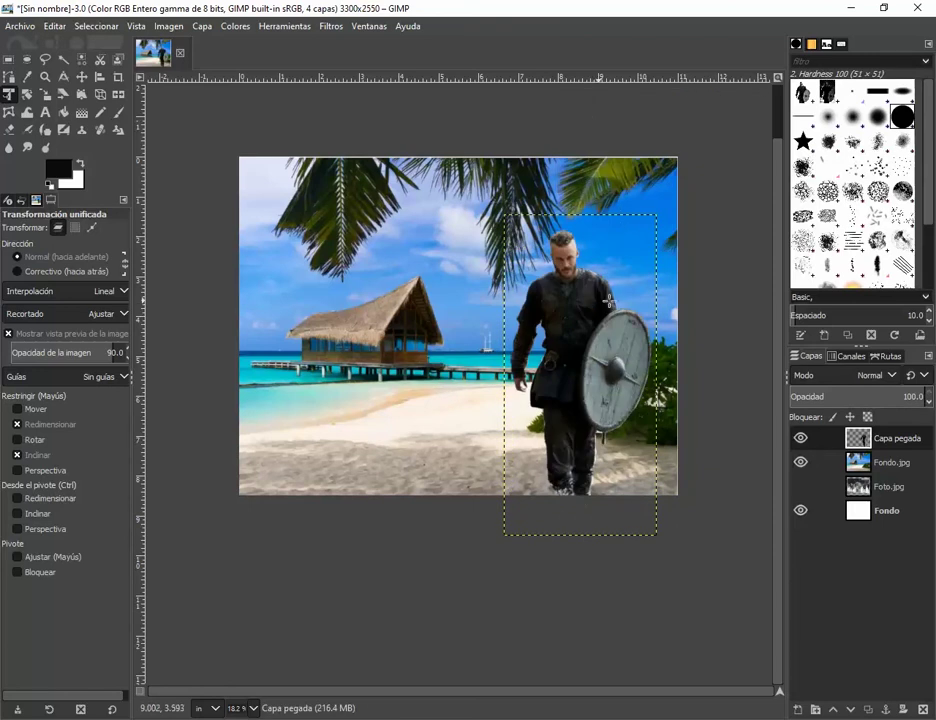
Scale the Fondo.jpg beach layer proportionally by about 1.14 with Unified Transform, then make Capa pegada active and switch to Rectangle Select.
{"action": "left_click", "coordinate": [885, 462]}
{"action": "left_click", "coordinate": [441, 345]}
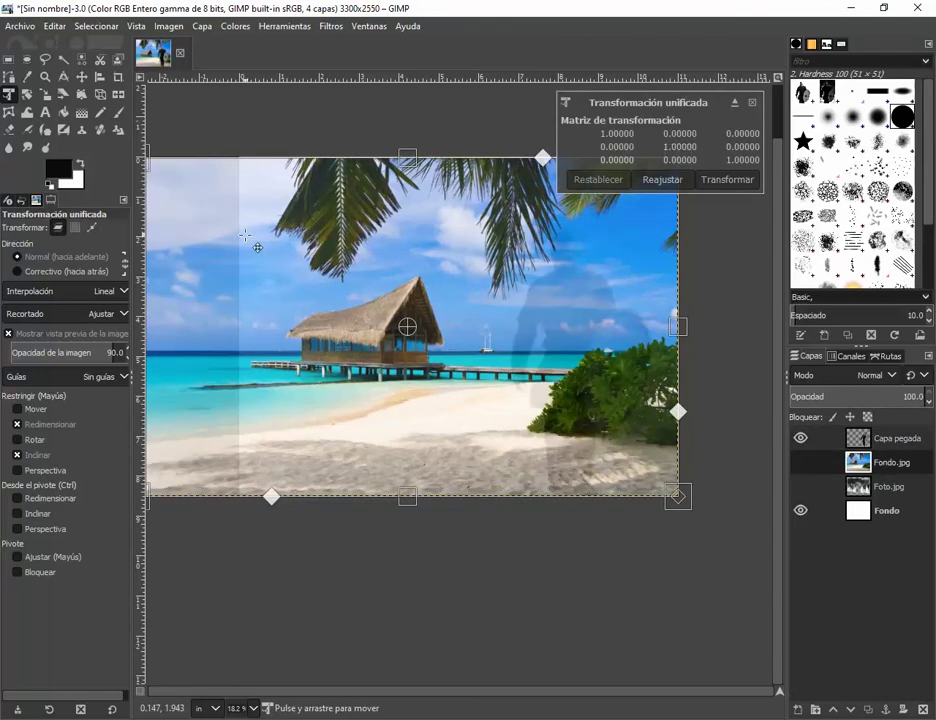
{"action": "left_click_drag", "start_coordinate": [407, 160], "coordinate": [408, 111]}
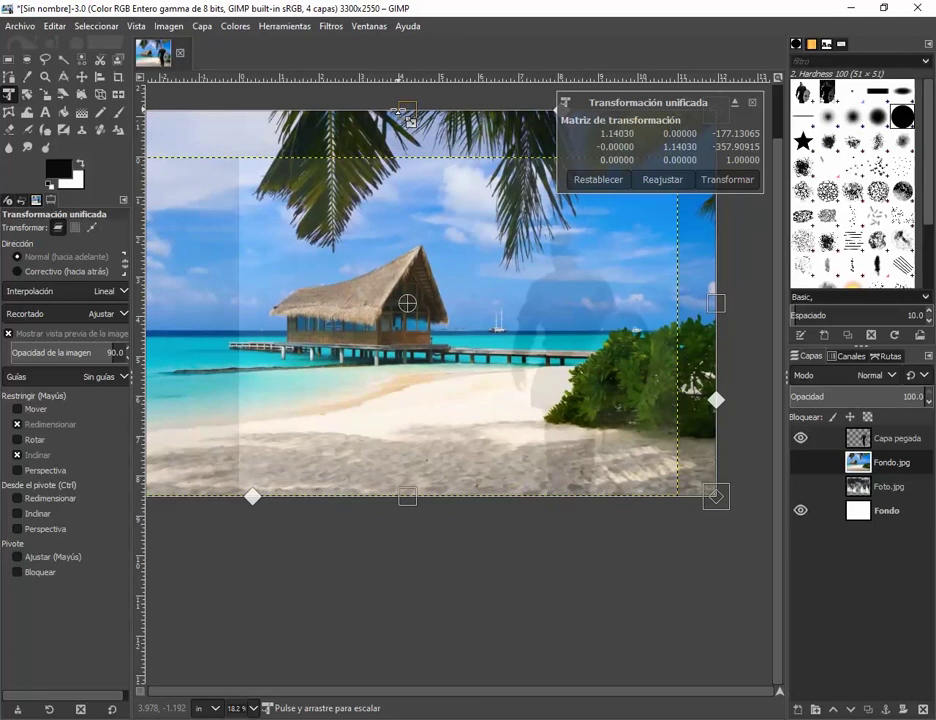
{"action": "left_click", "coordinate": [801, 462]}
{"action": "left_click", "coordinate": [801, 462]}
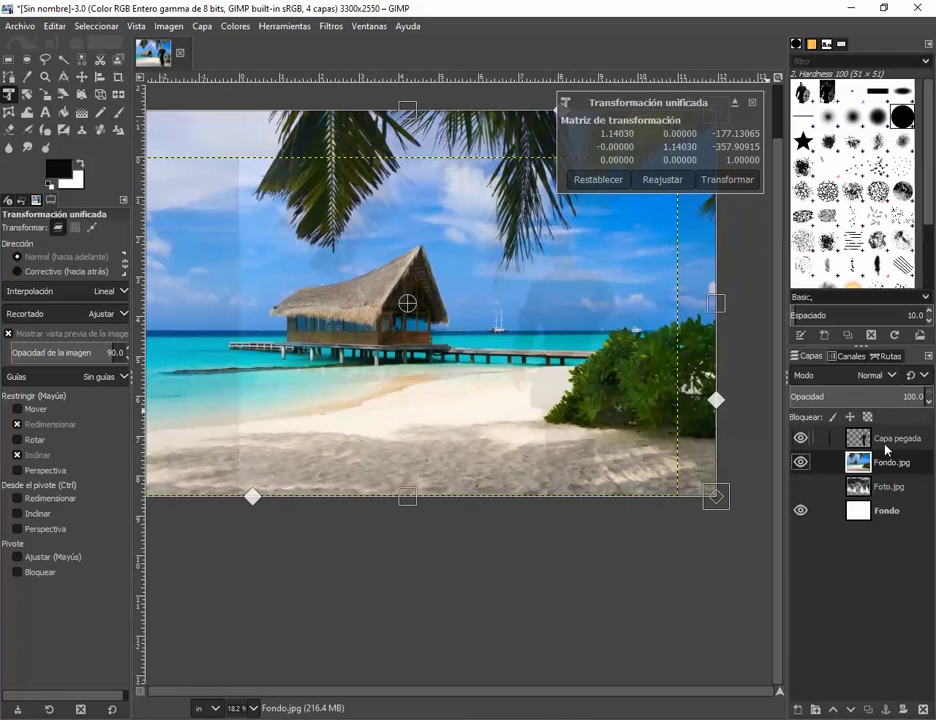
{"action": "left_click", "coordinate": [890, 439]}
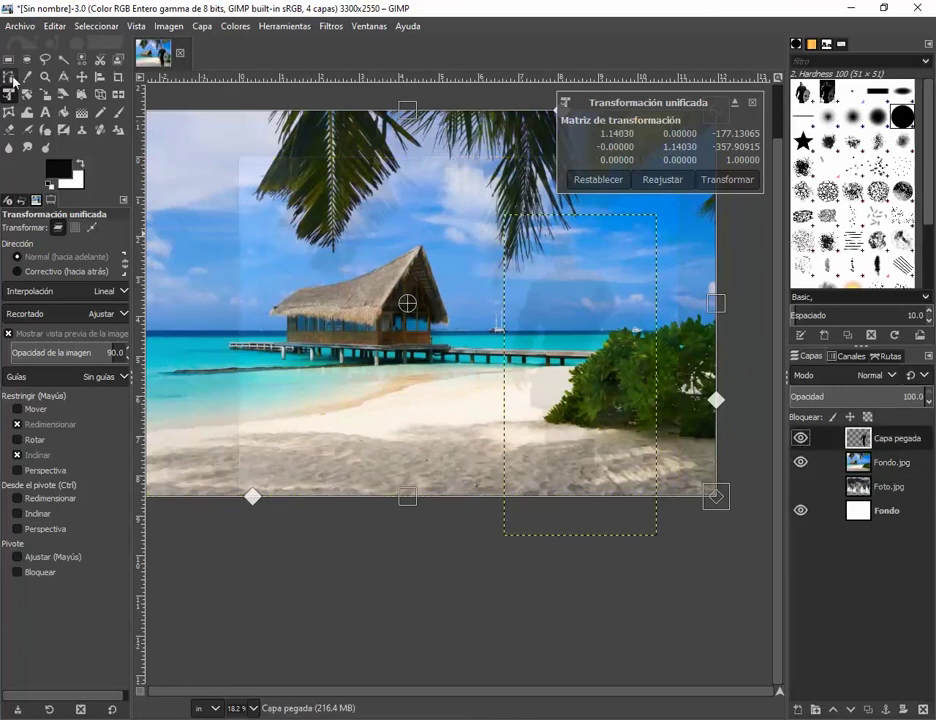
{"action": "key", "text": "Return"}
{"action": "key", "text": "r"}
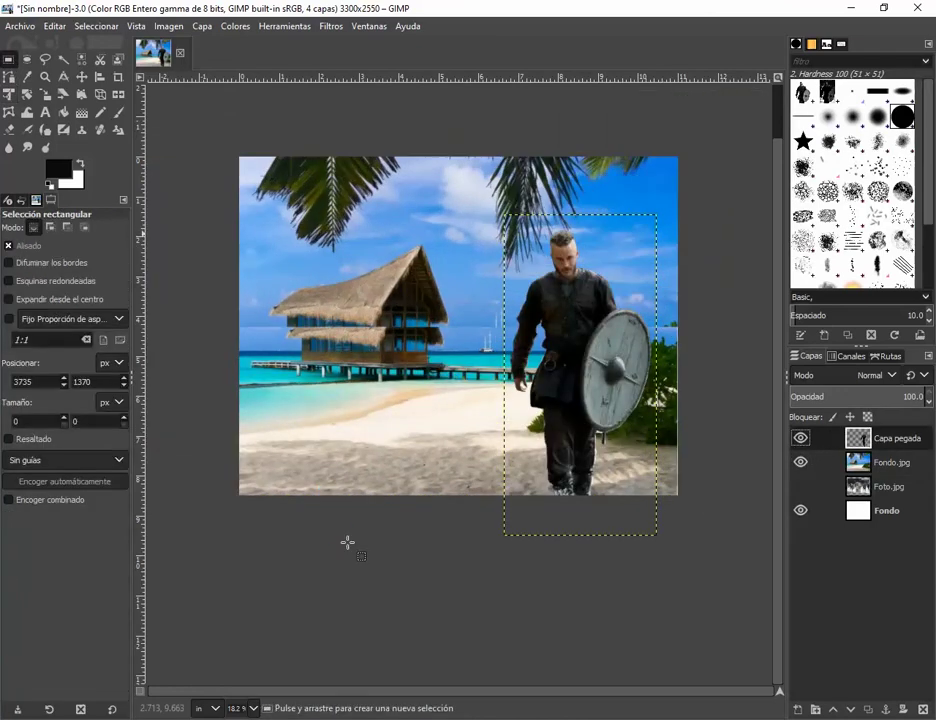
{"action": "left_click", "coordinate": [347, 542]}
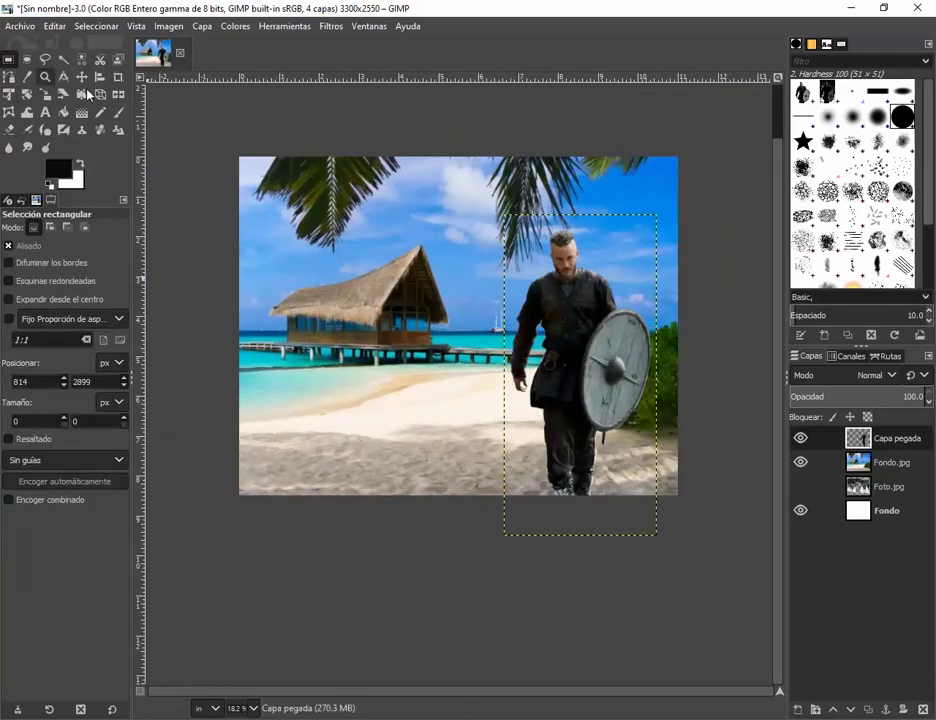
{"action": "left_click", "coordinate": [892, 515]}
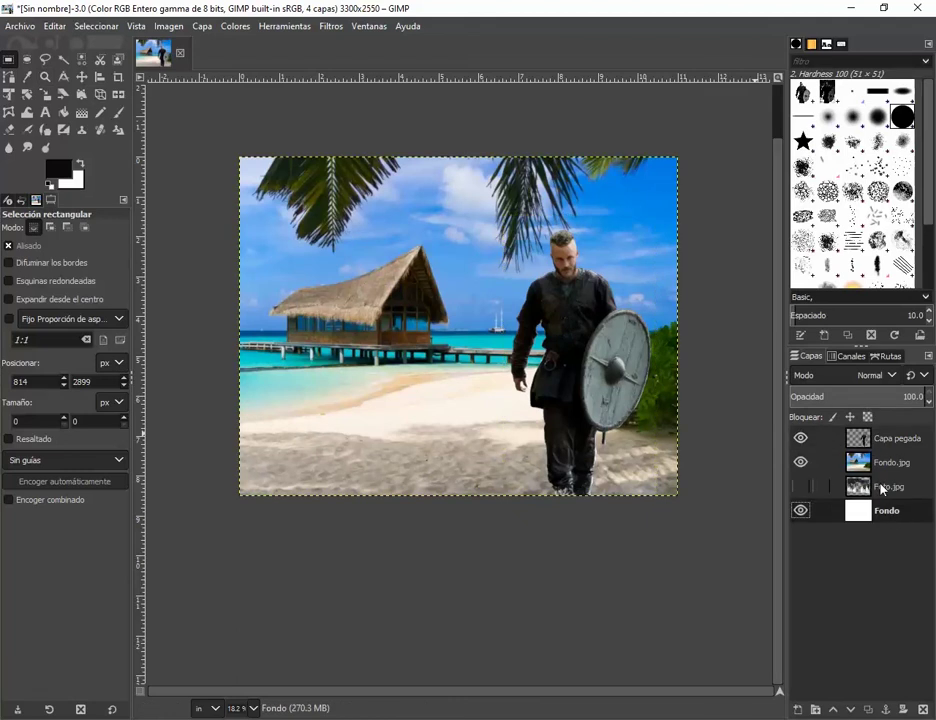
{"action": "left_click", "coordinate": [698, 540]}
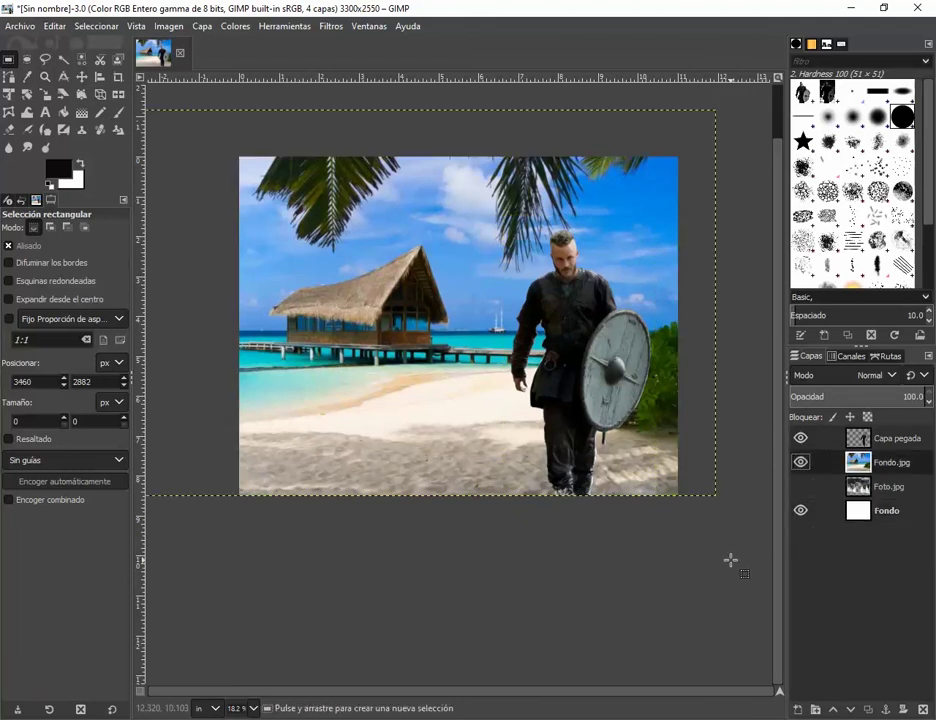
{"action": "left_click", "coordinate": [884, 511]}
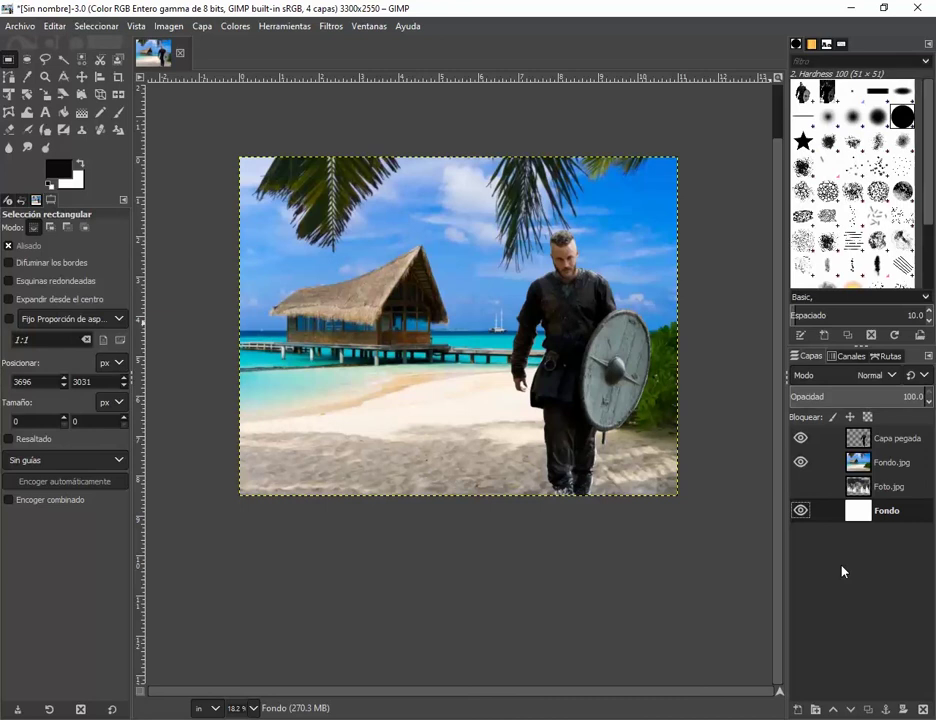
Shift the man slightly left with the Move tool, then move him about 0.26 in back to the right.
{"action": "left_click", "coordinate": [82, 77]}
{"action": "mouse_move", "coordinate": [563, 368]}
{"action": "left_mouse_down"}
{"action": "mouse_move", "coordinate": [547, 370]}
{"action": "mouse_move", "coordinate": [557, 368]}
{"action": "left_mouse_up"}
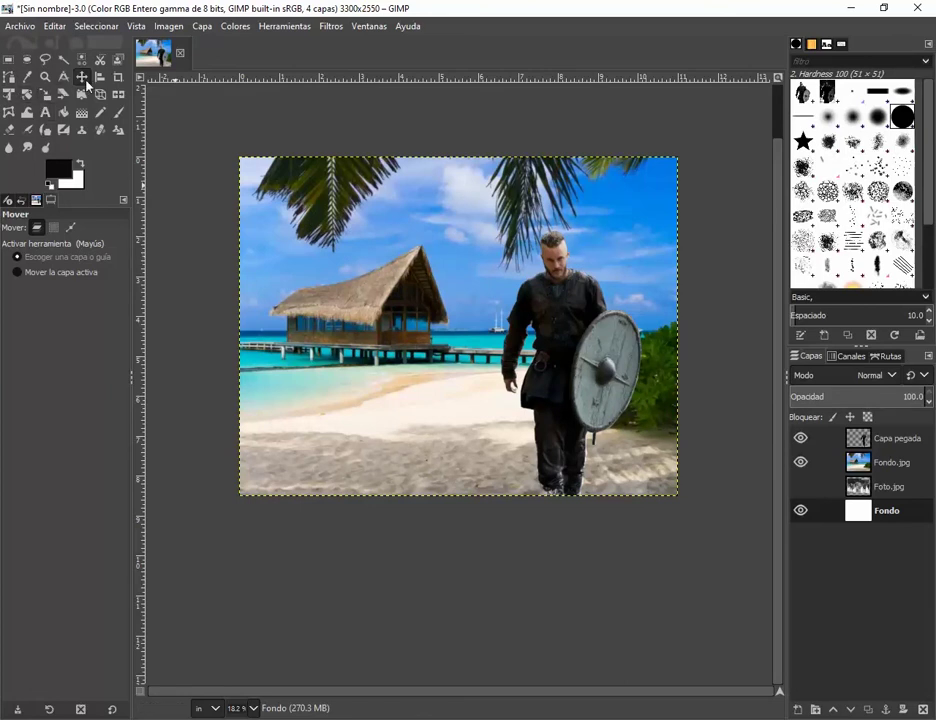
{"action": "left_click_drag", "start_coordinate": [556, 330], "coordinate": [564, 328]}
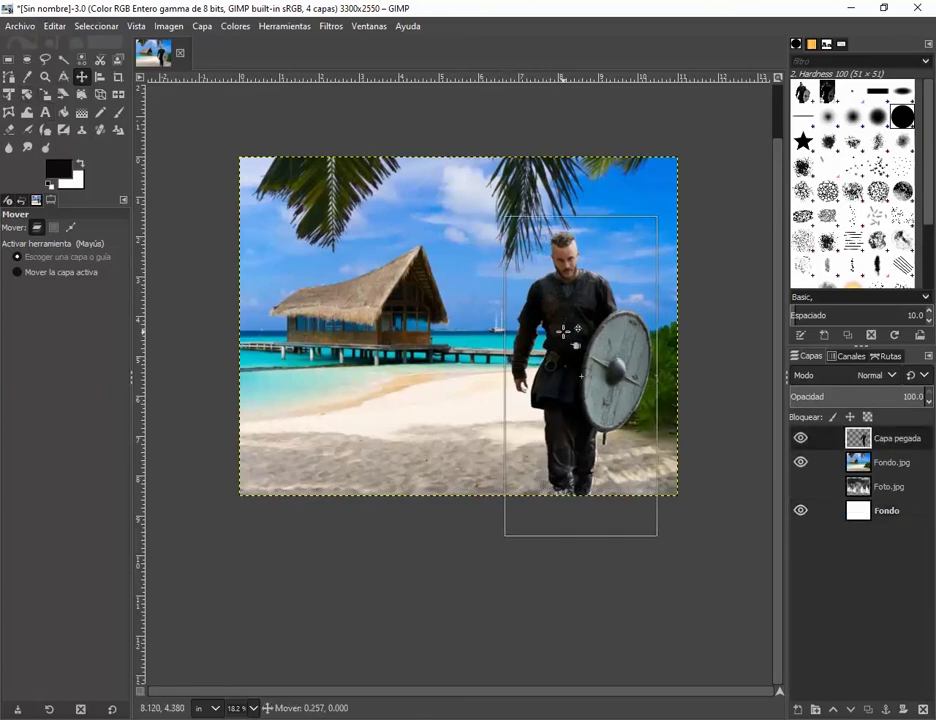
{"action": "left_click", "coordinate": [581, 537]}
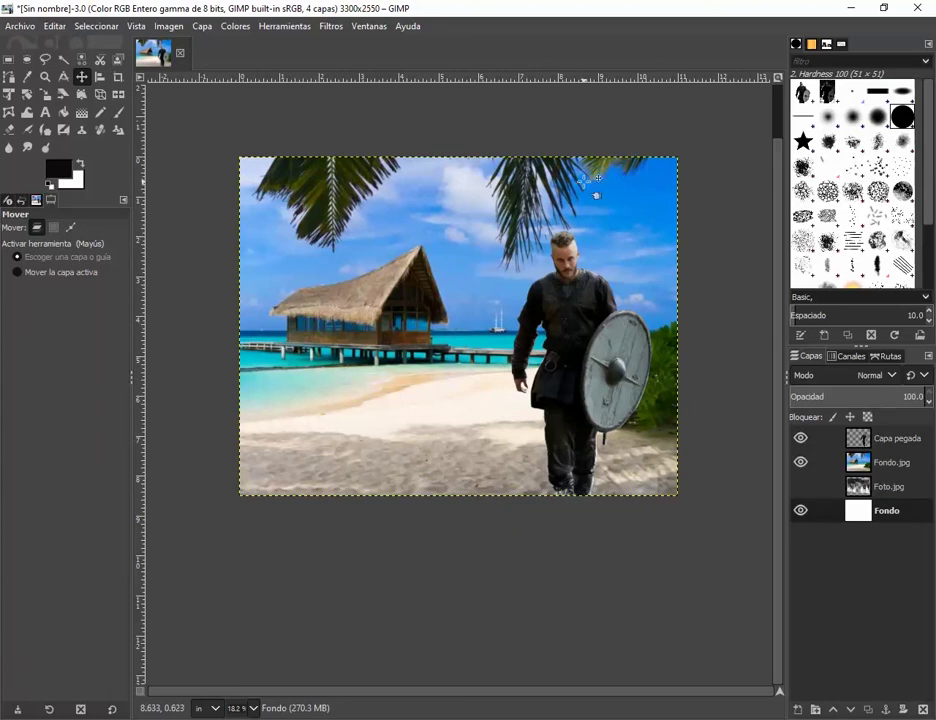